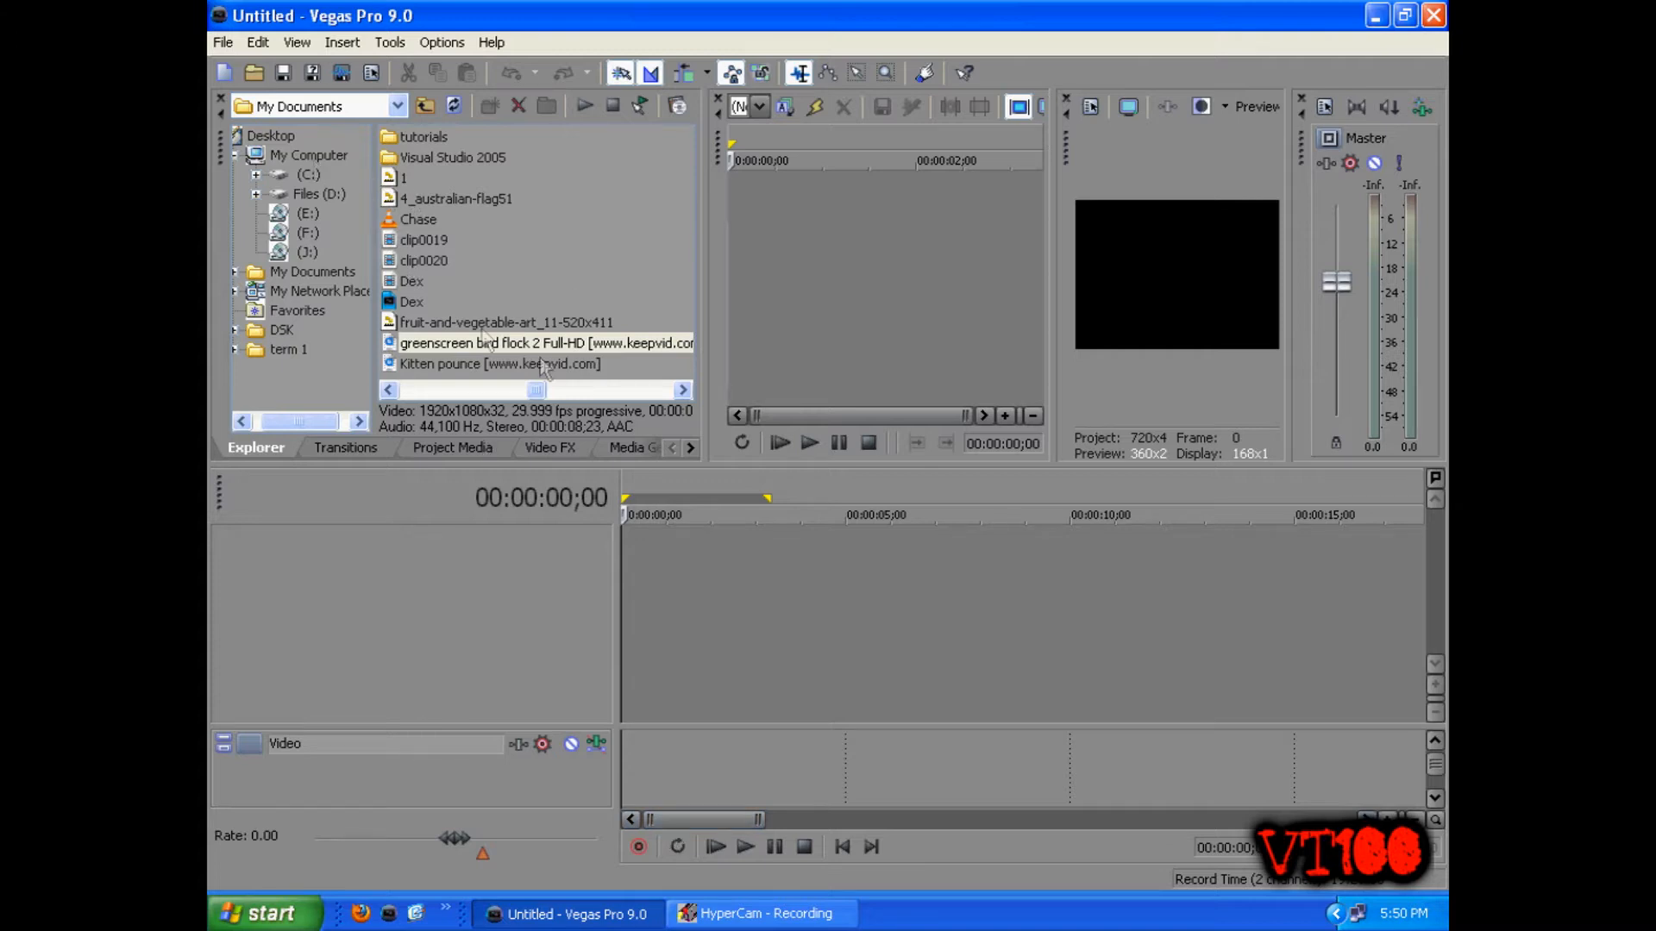
# Add the greenscreen bird flock 2 Full-HD clip to the start of the timeline and enlarge the video preview
pyautogui.click(426, 345)
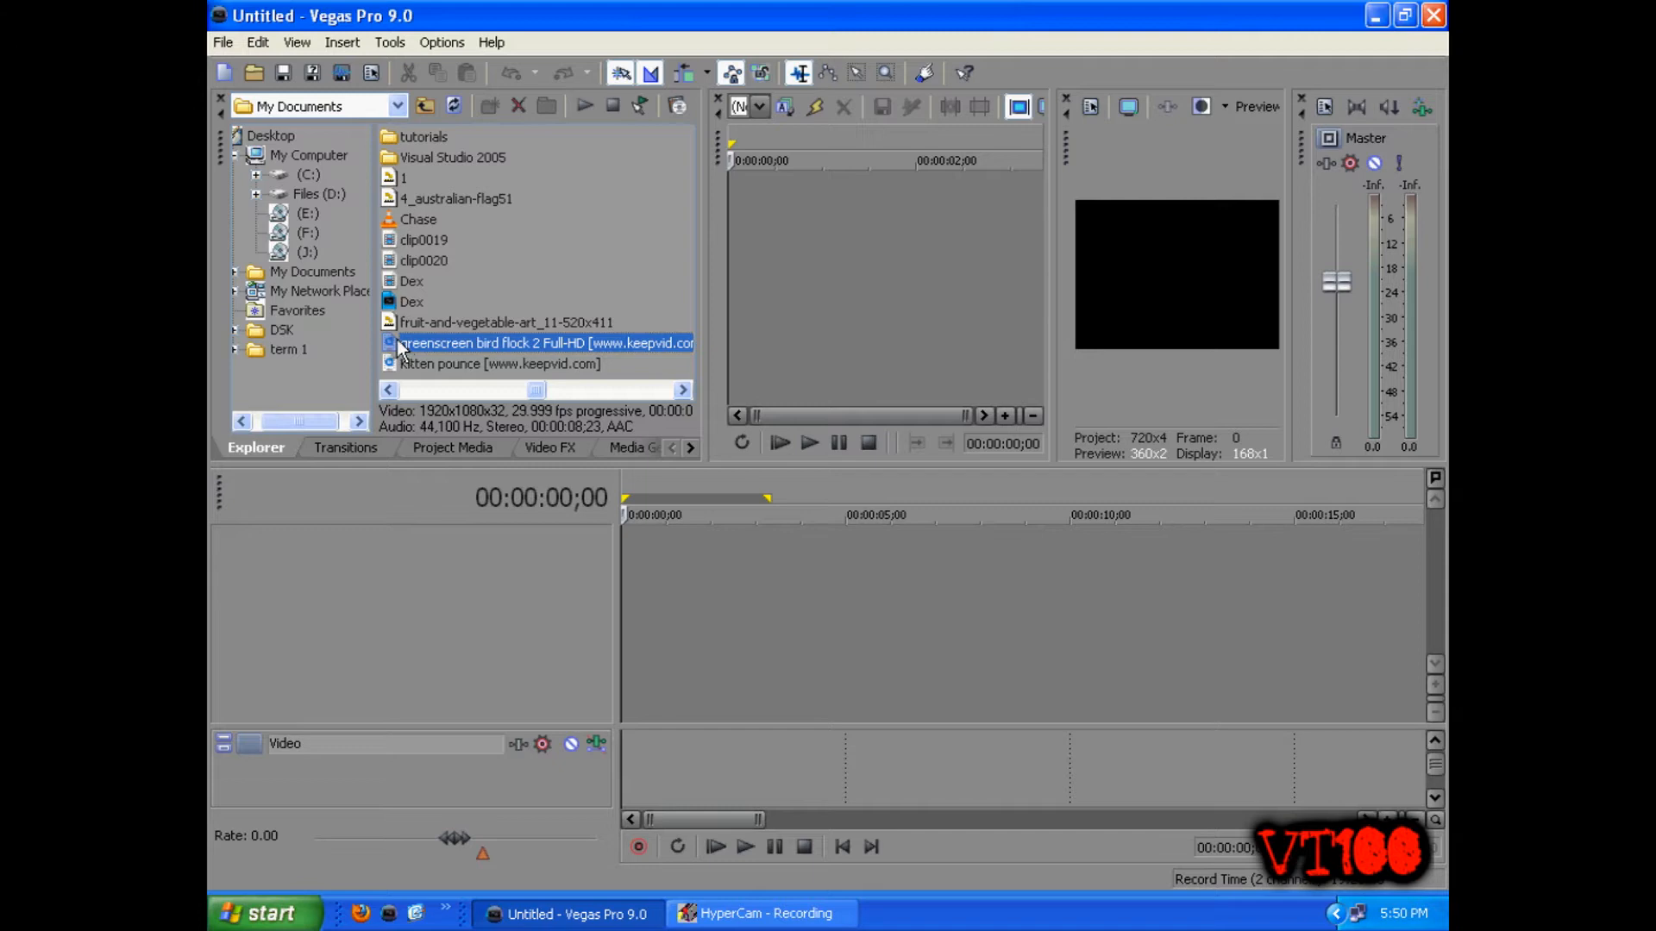
pyautogui.moveTo(402, 344); pyautogui.dragTo(605, 614)
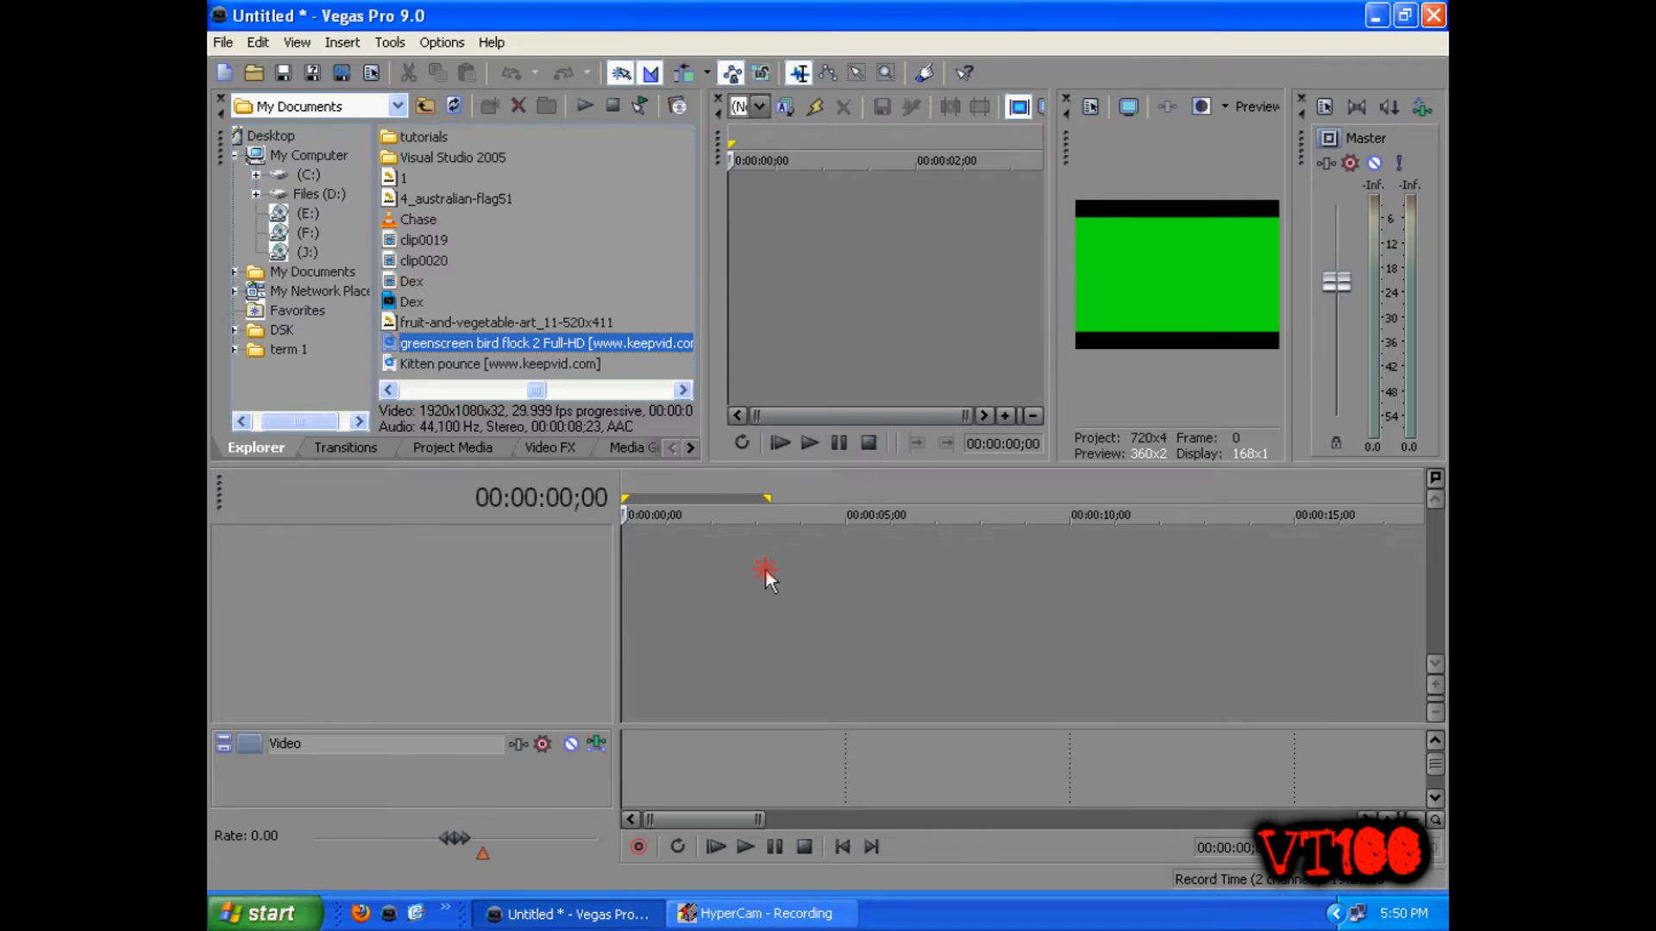
pyautogui.click(764, 567)
pyautogui.moveTo(1042, 386); pyautogui.dragTo(860, 380)
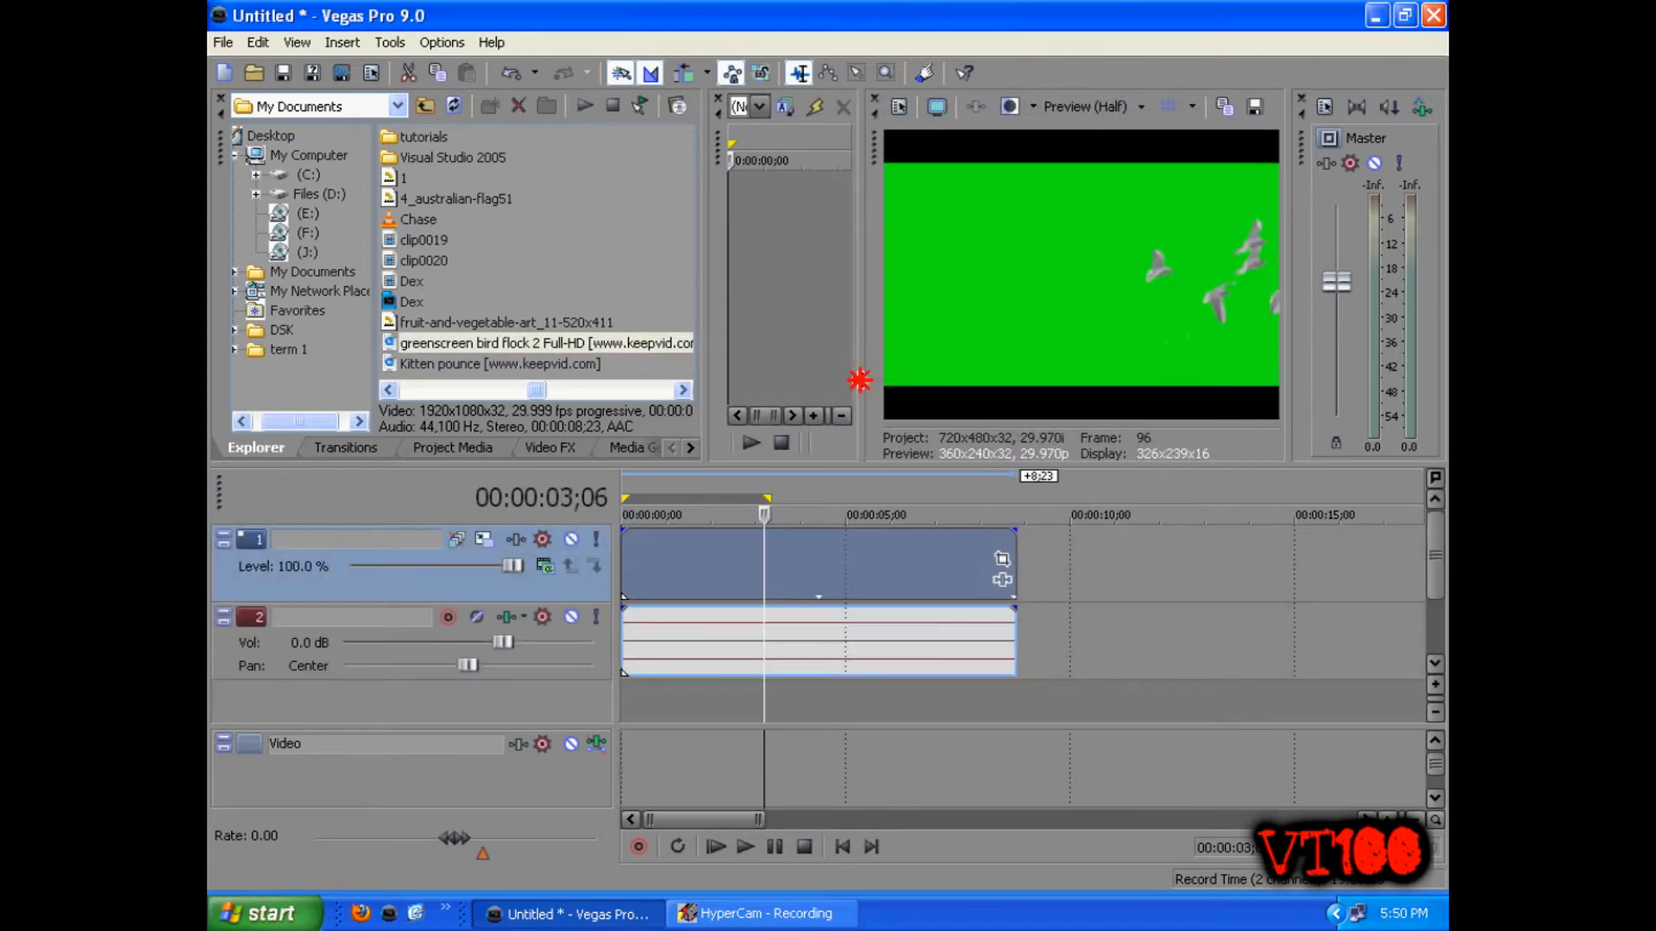
# Scrub through the bird clip on the timeline to examine the birds against the green background
pyautogui.click(679, 562)
pyautogui.click(626, 572)
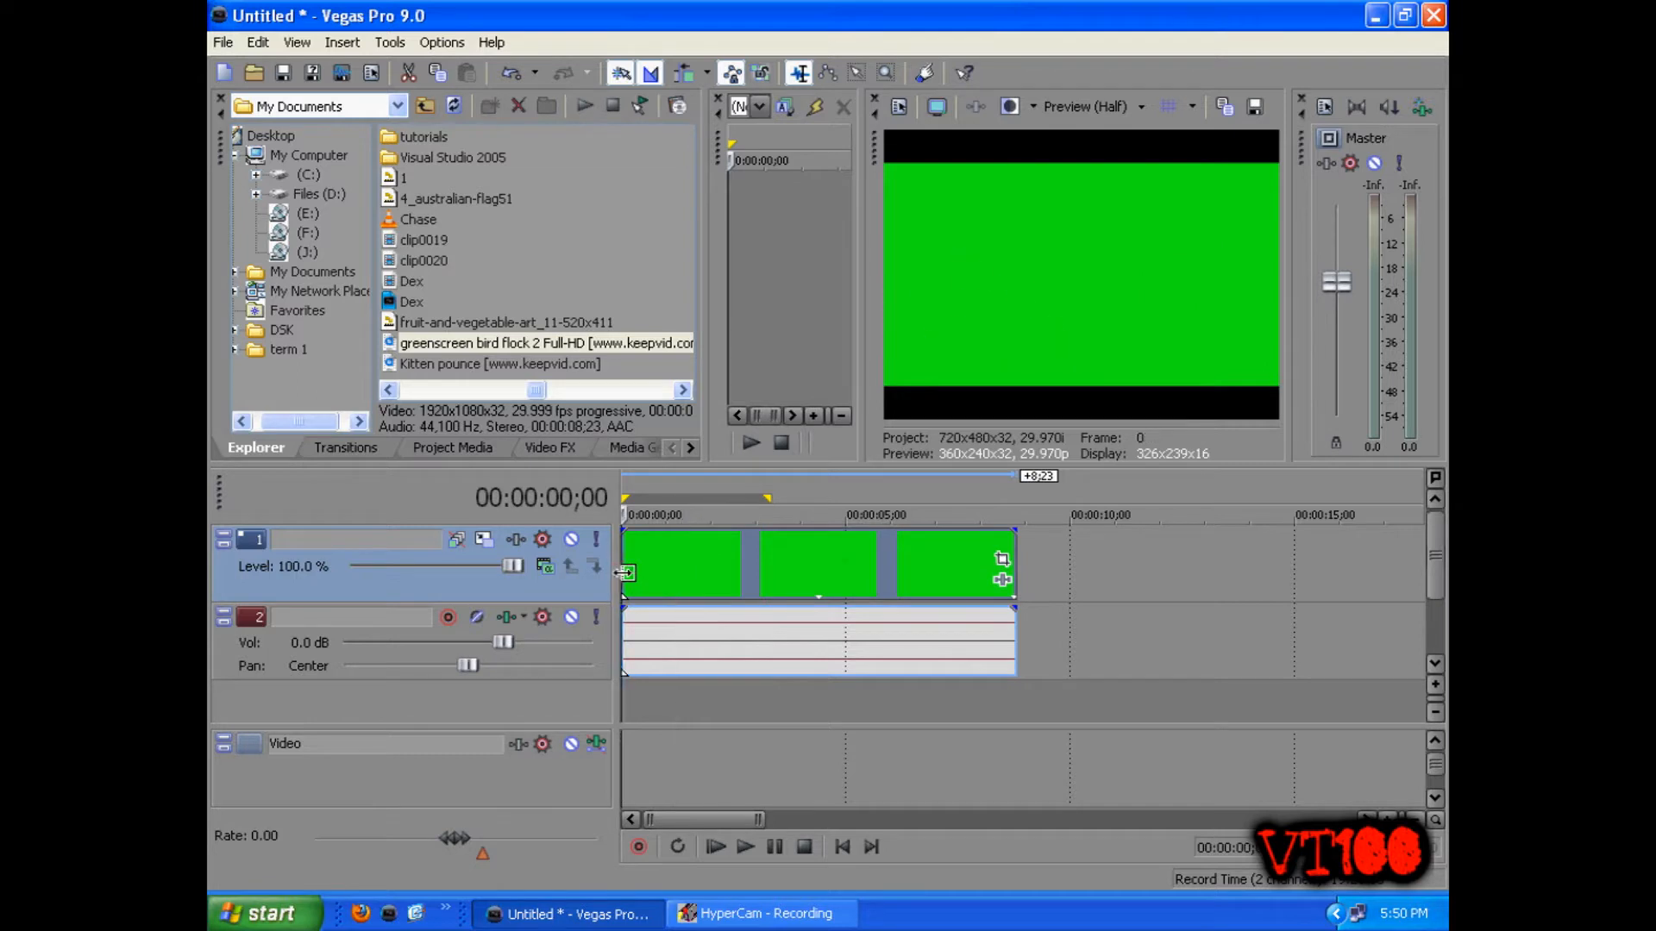
pyautogui.click(664, 565)
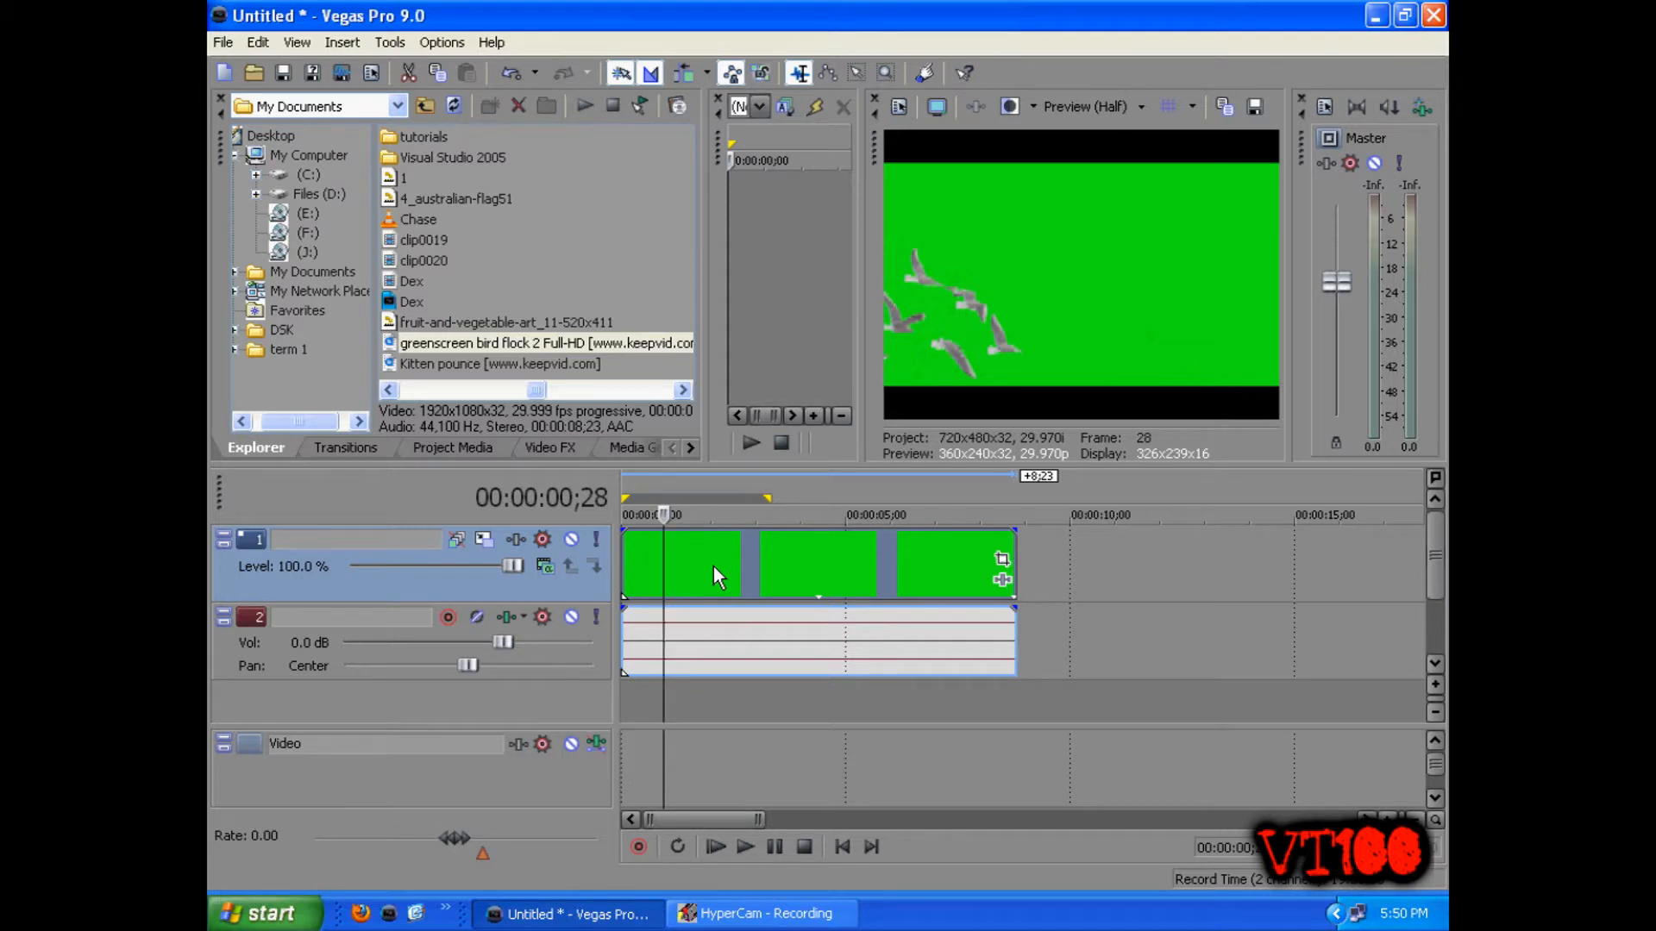
pyautogui.click(867, 581)
pyautogui.click(820, 564)
pyautogui.click(736, 576)
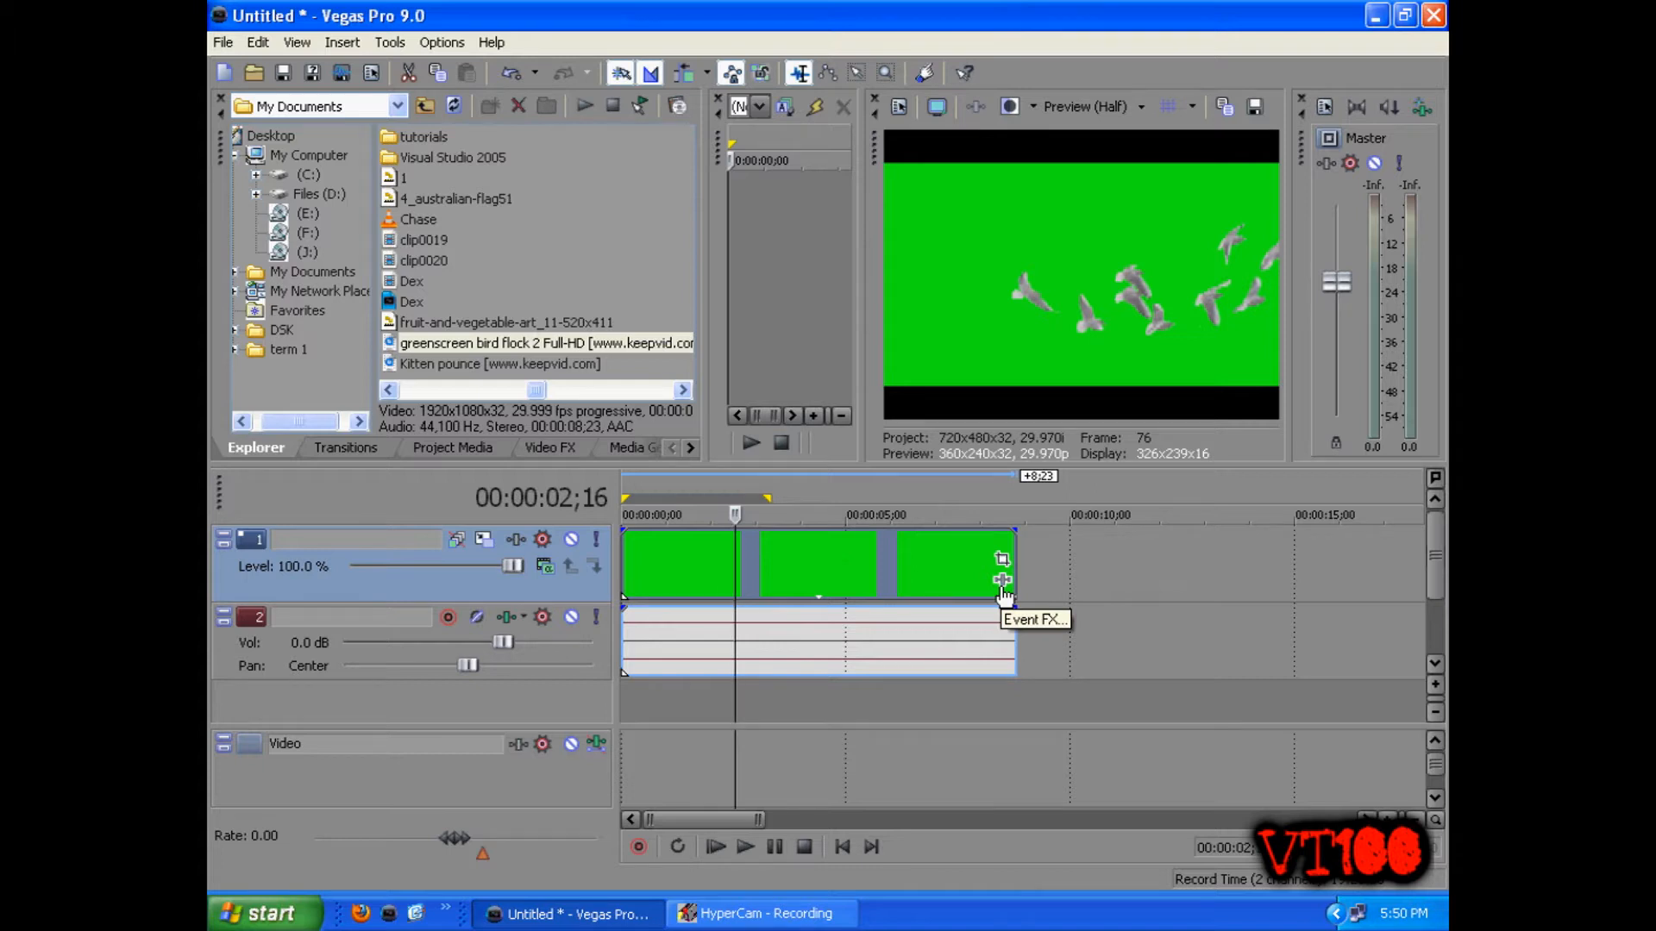
# Add the Sony Chroma Keyer effect to the green-screen bird clip
pyautogui.click(1003, 583)
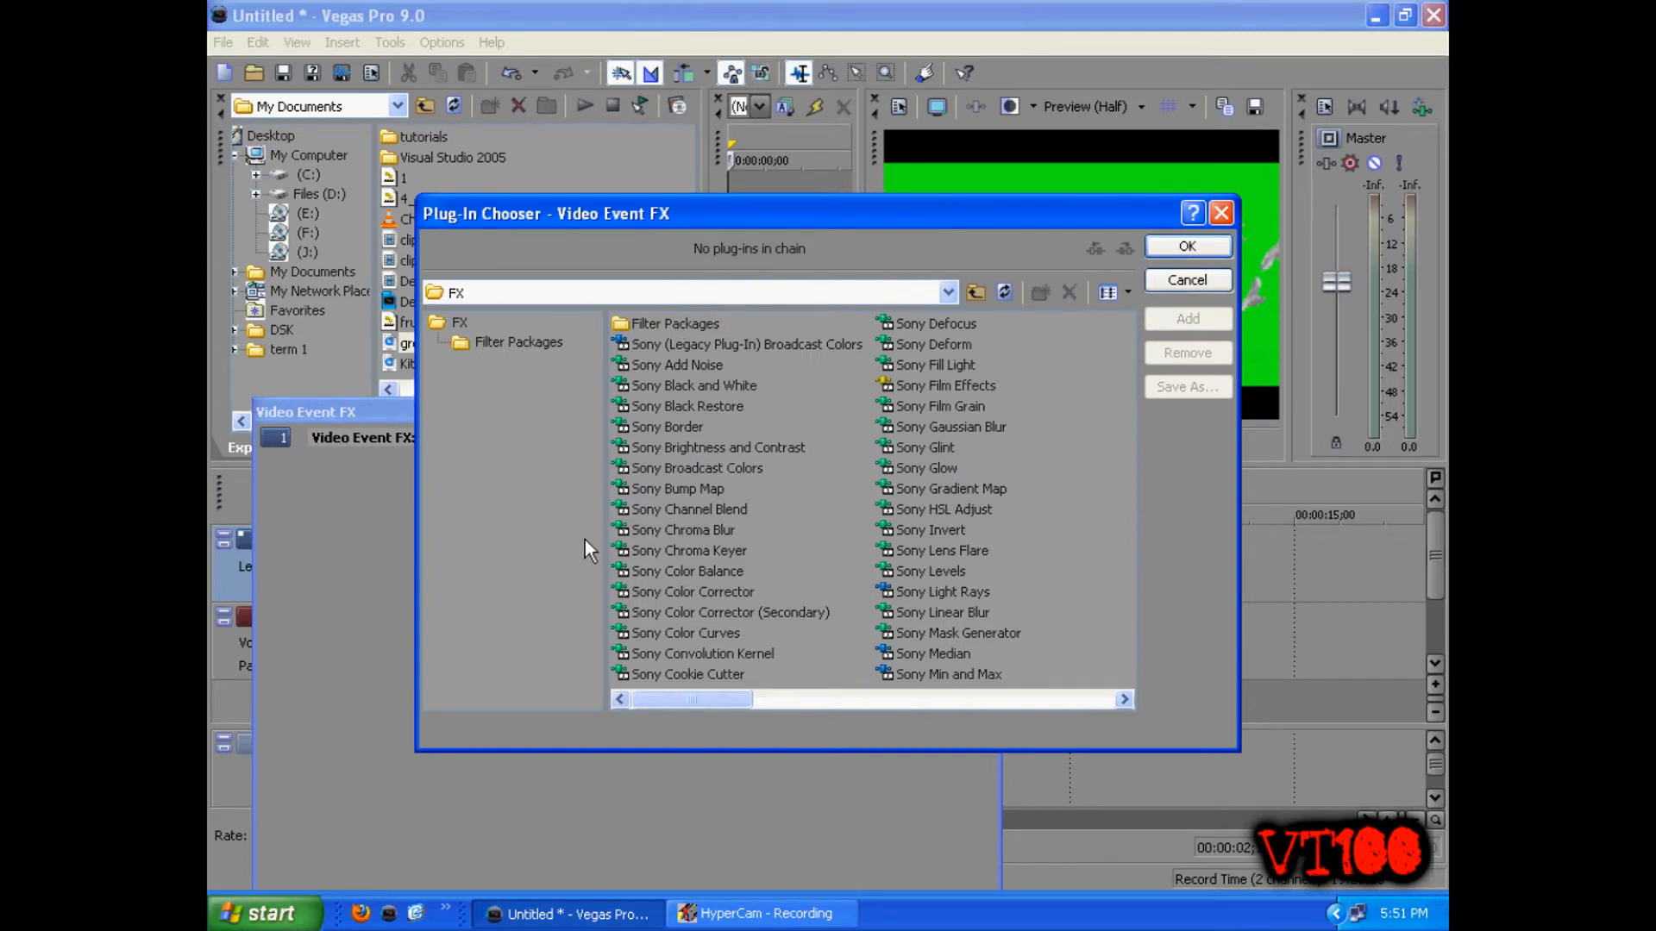
pyautogui.moveTo(678, 698); pyautogui.dragTo(595, 699)
pyautogui.click(715, 552)
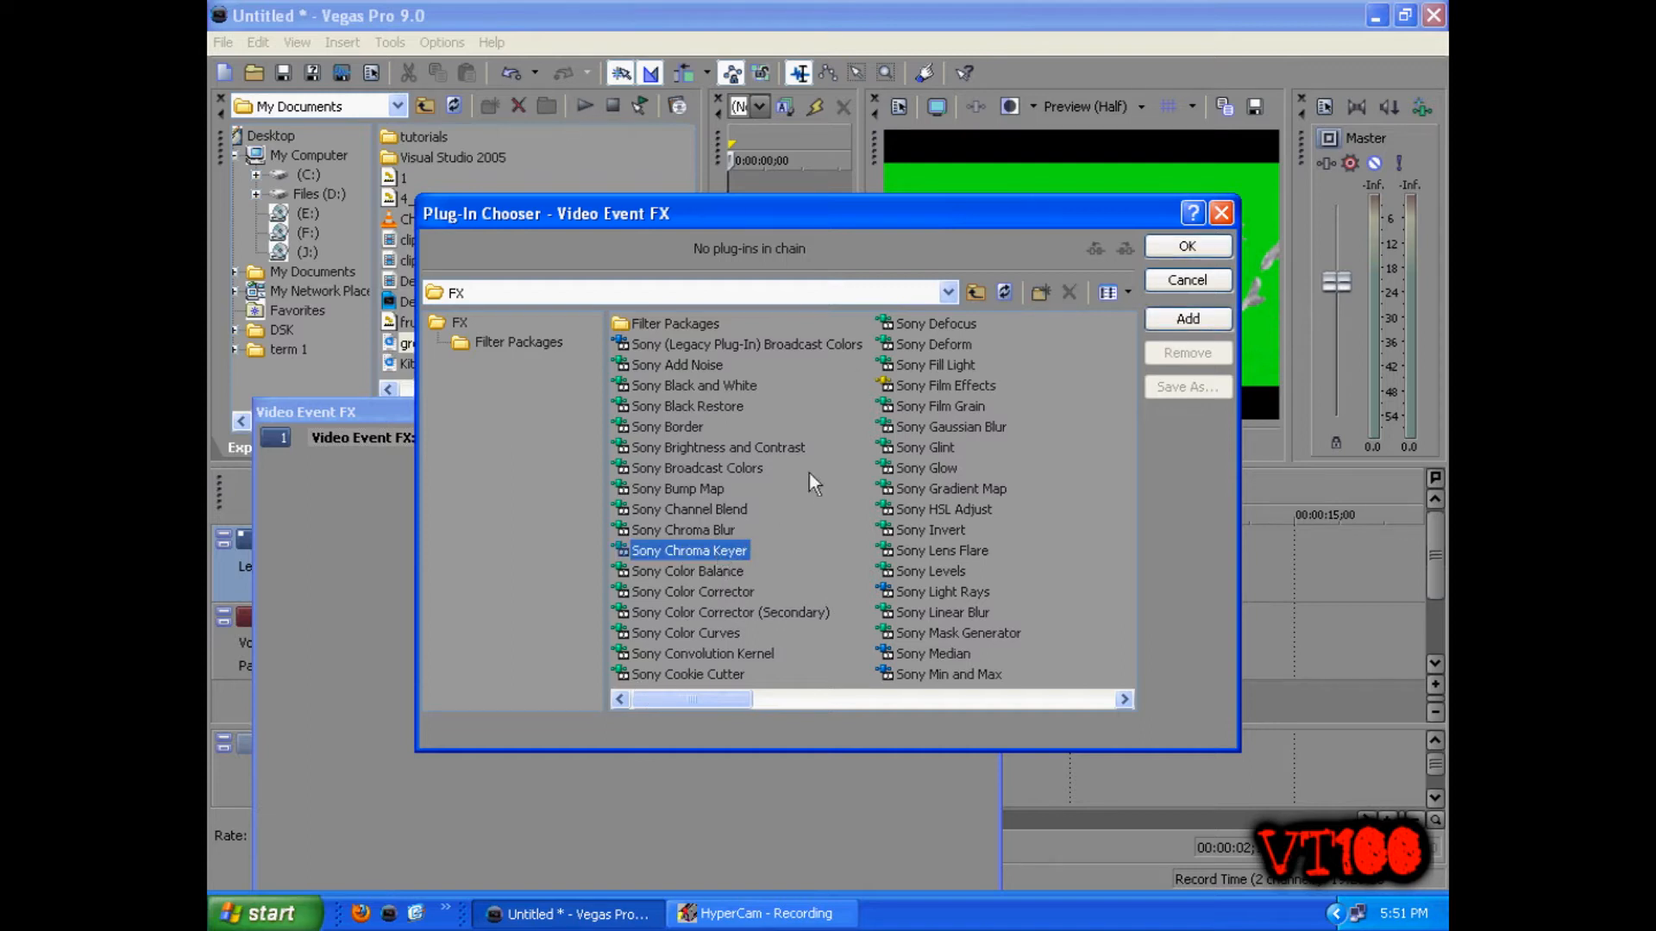
pyautogui.click(1188, 247)
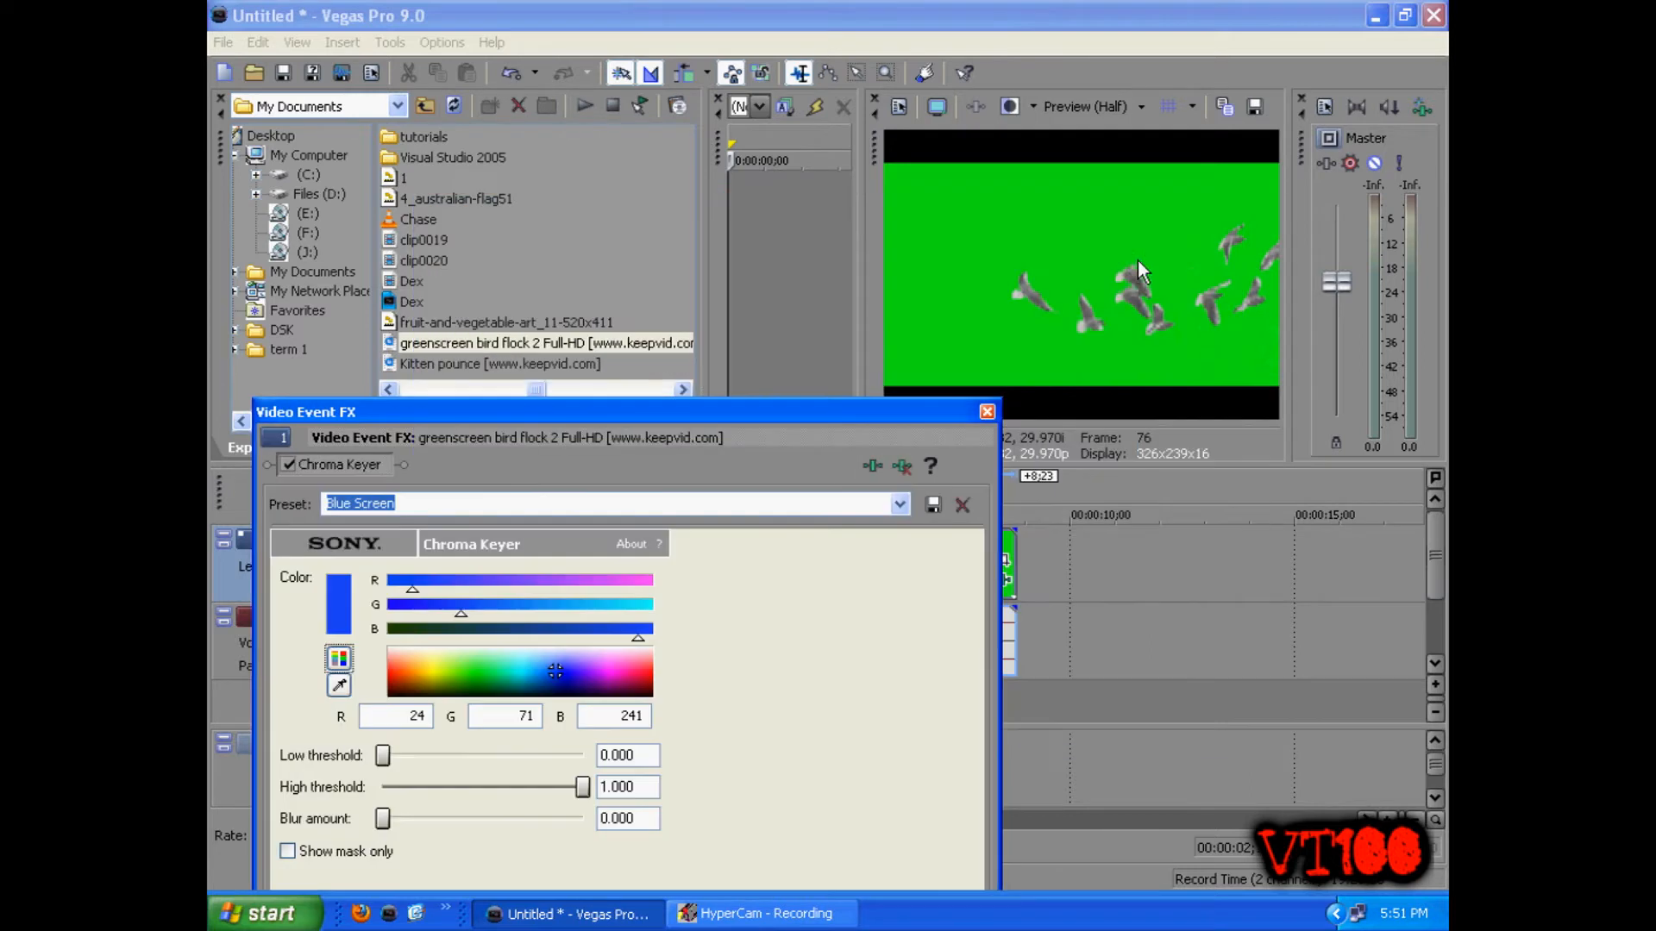
# Move the effect window clear of the preview and apply the Green Screen preset to the Chroma Keyer
pyautogui.moveTo(780, 412); pyautogui.dragTo(781, 192)
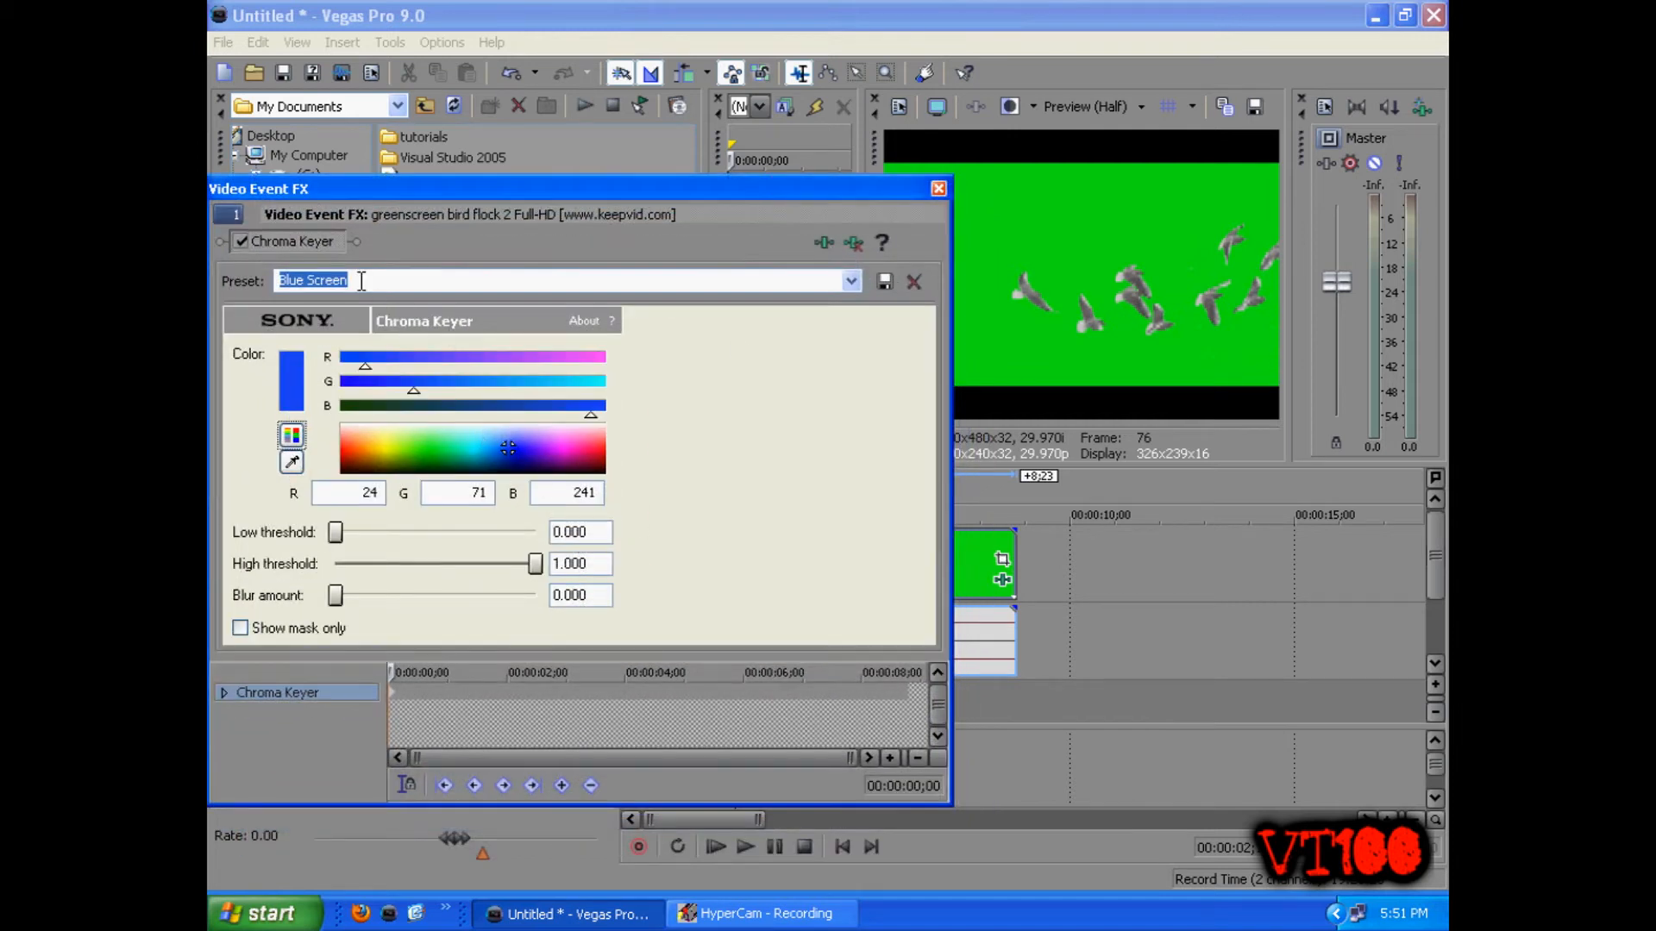
pyautogui.click(851, 281)
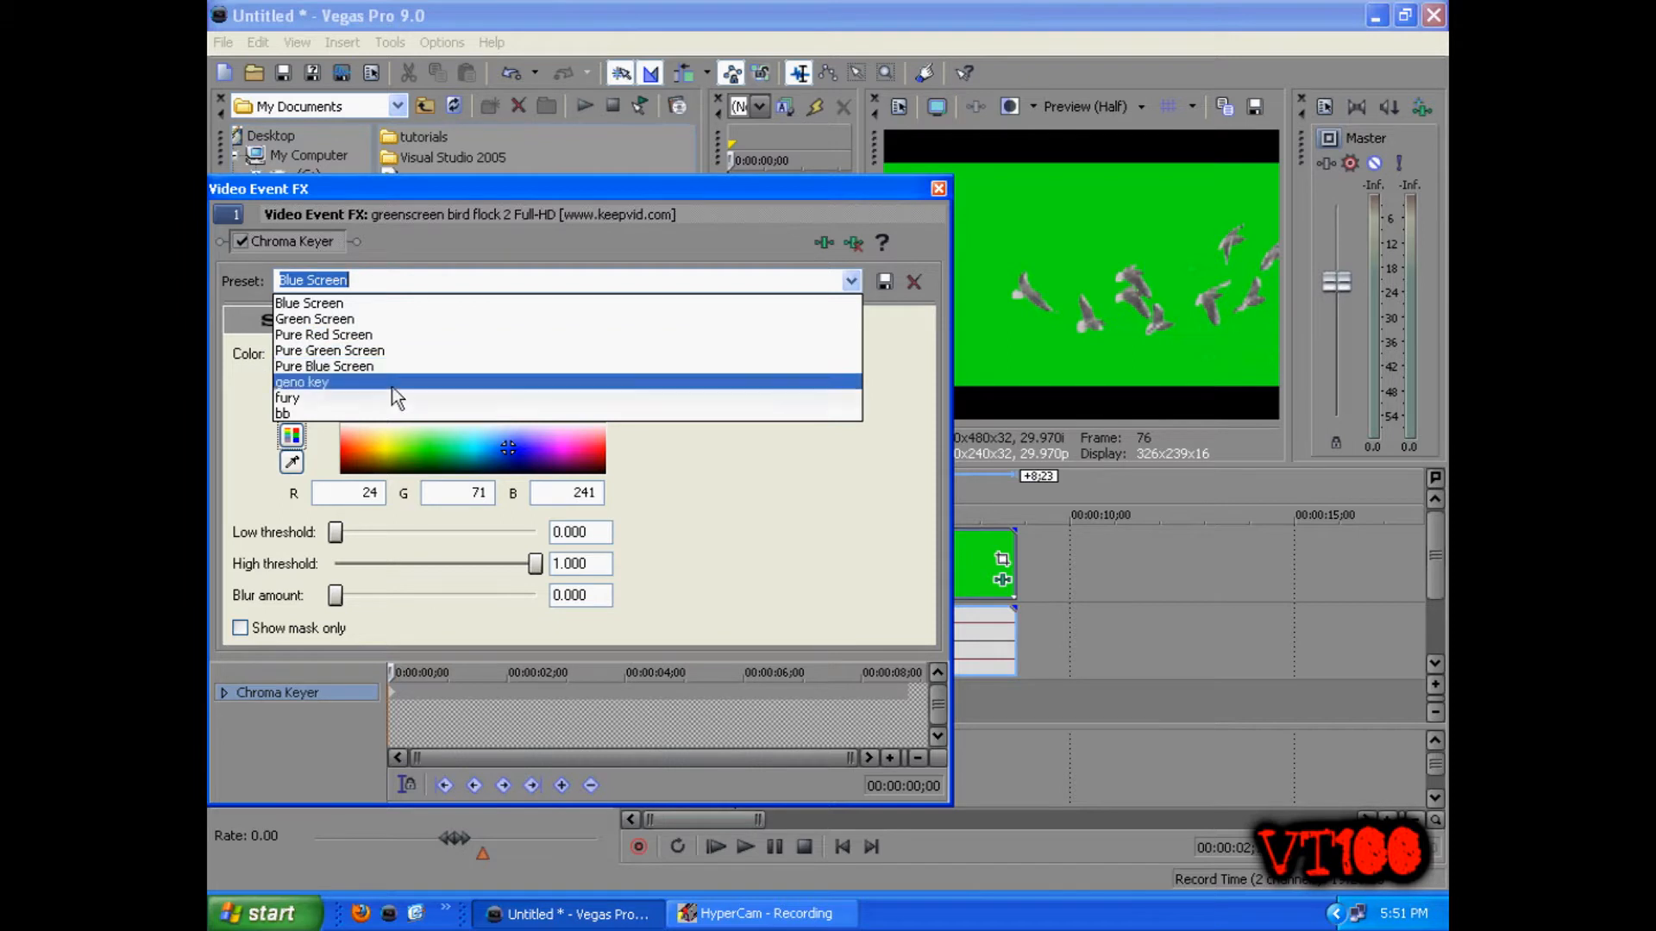
pyautogui.click(561, 321)
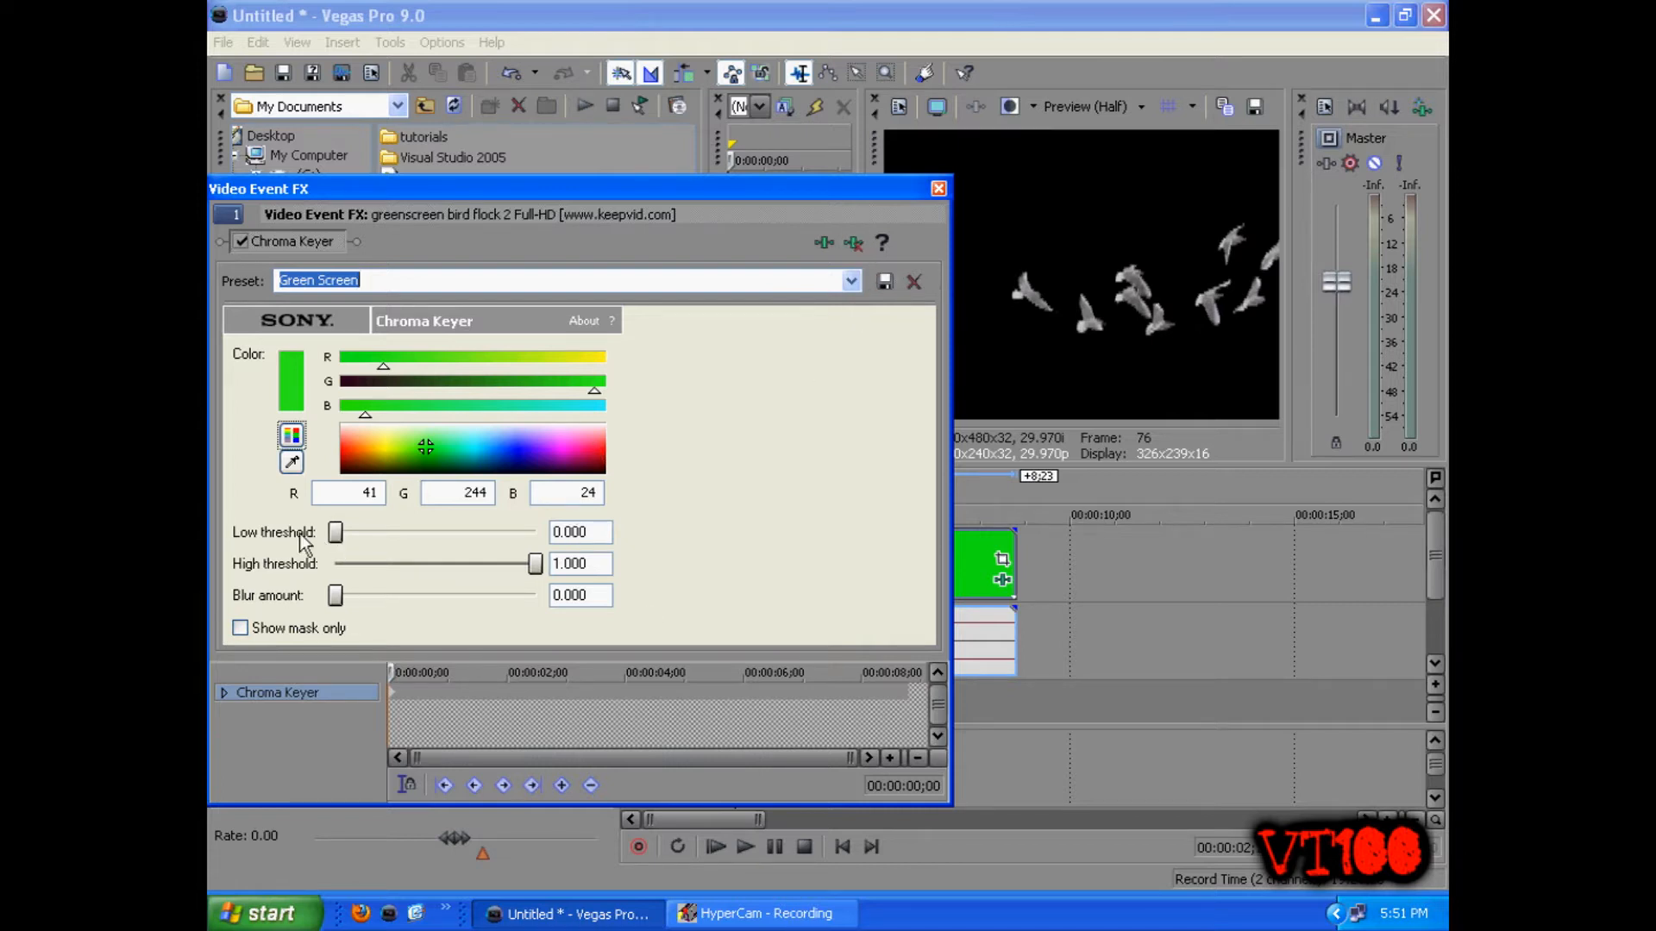
# Try out the Chroma Keyer's low and high threshold settings and close the effect window
pyautogui.click(535, 564)
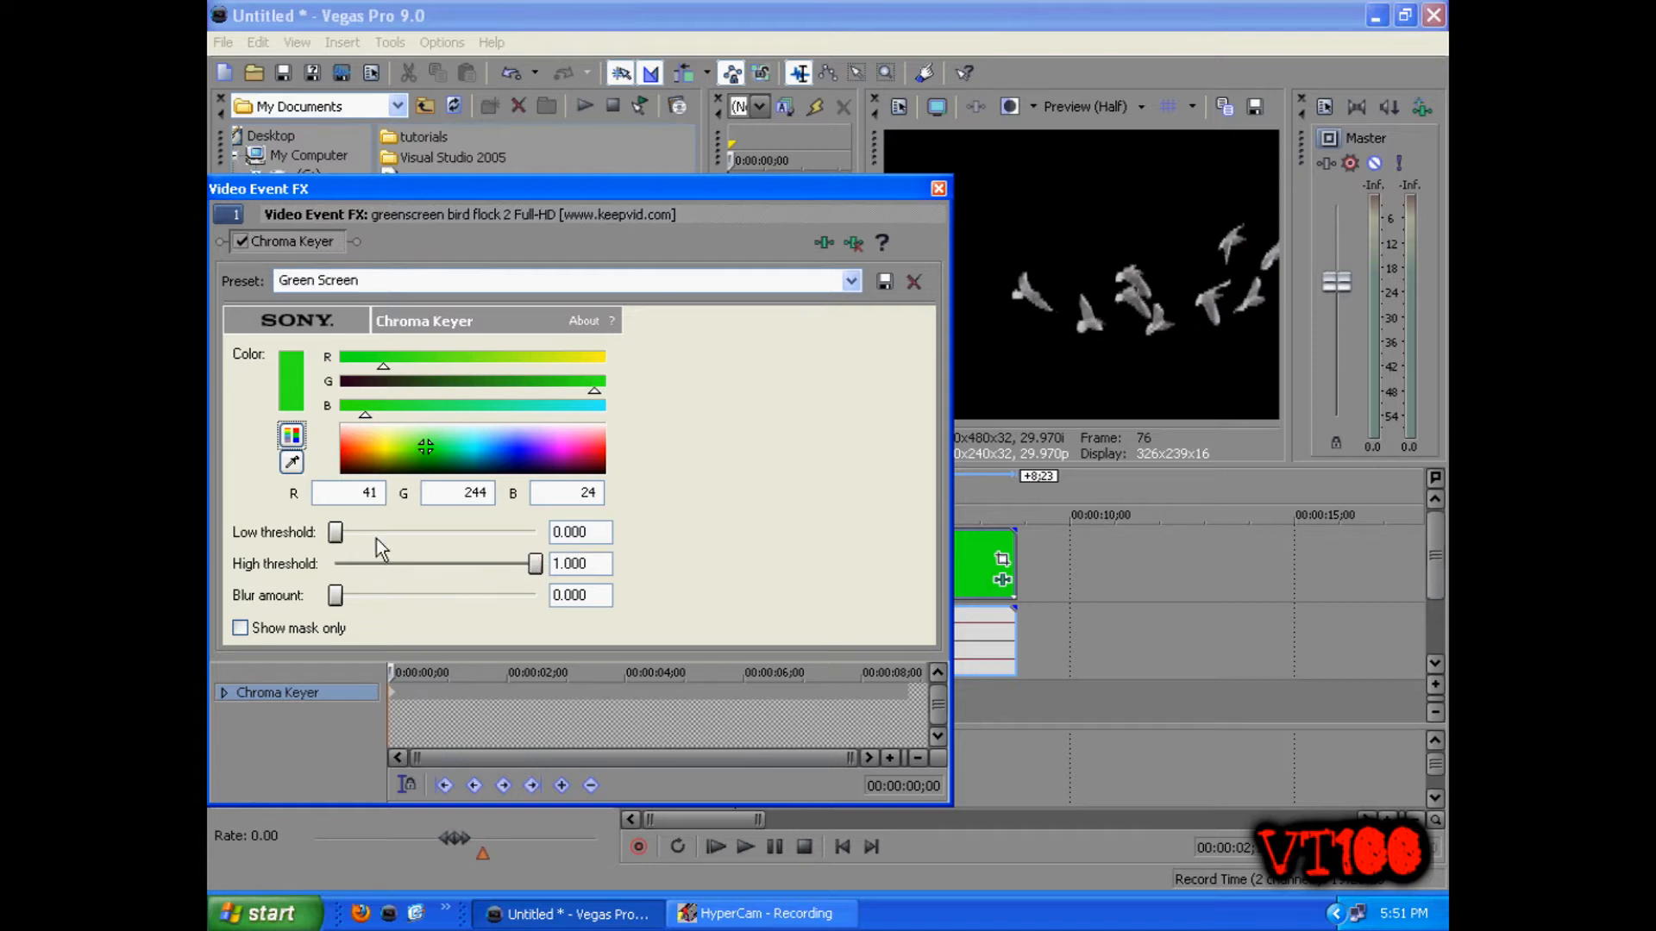
pyautogui.moveTo(339, 533)
pyautogui.mouseDown()
pyautogui.moveTo(377, 533)
pyautogui.moveTo(340, 533)
pyautogui.mouseUp()
pyautogui.click(535, 565)
pyautogui.click(531, 566)
pyautogui.click(335, 533)
pyautogui.click(938, 189)
# Preview the keyed bird clip to check that the green background is removed
pyautogui.click(672, 574)
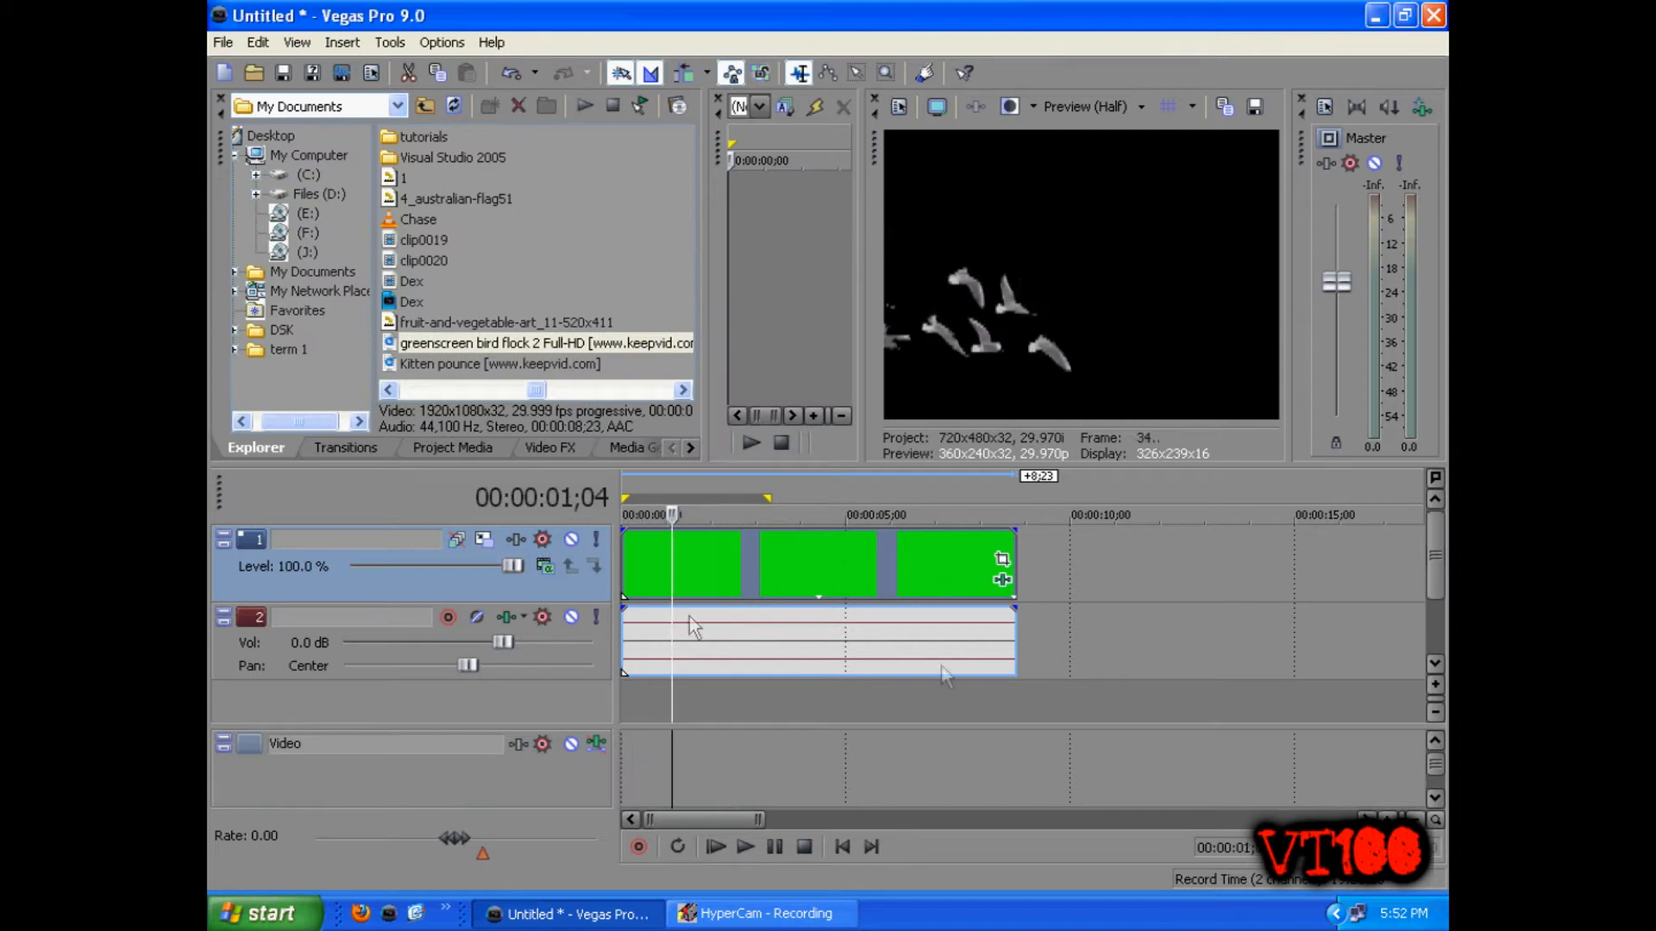
pyautogui.press('space')
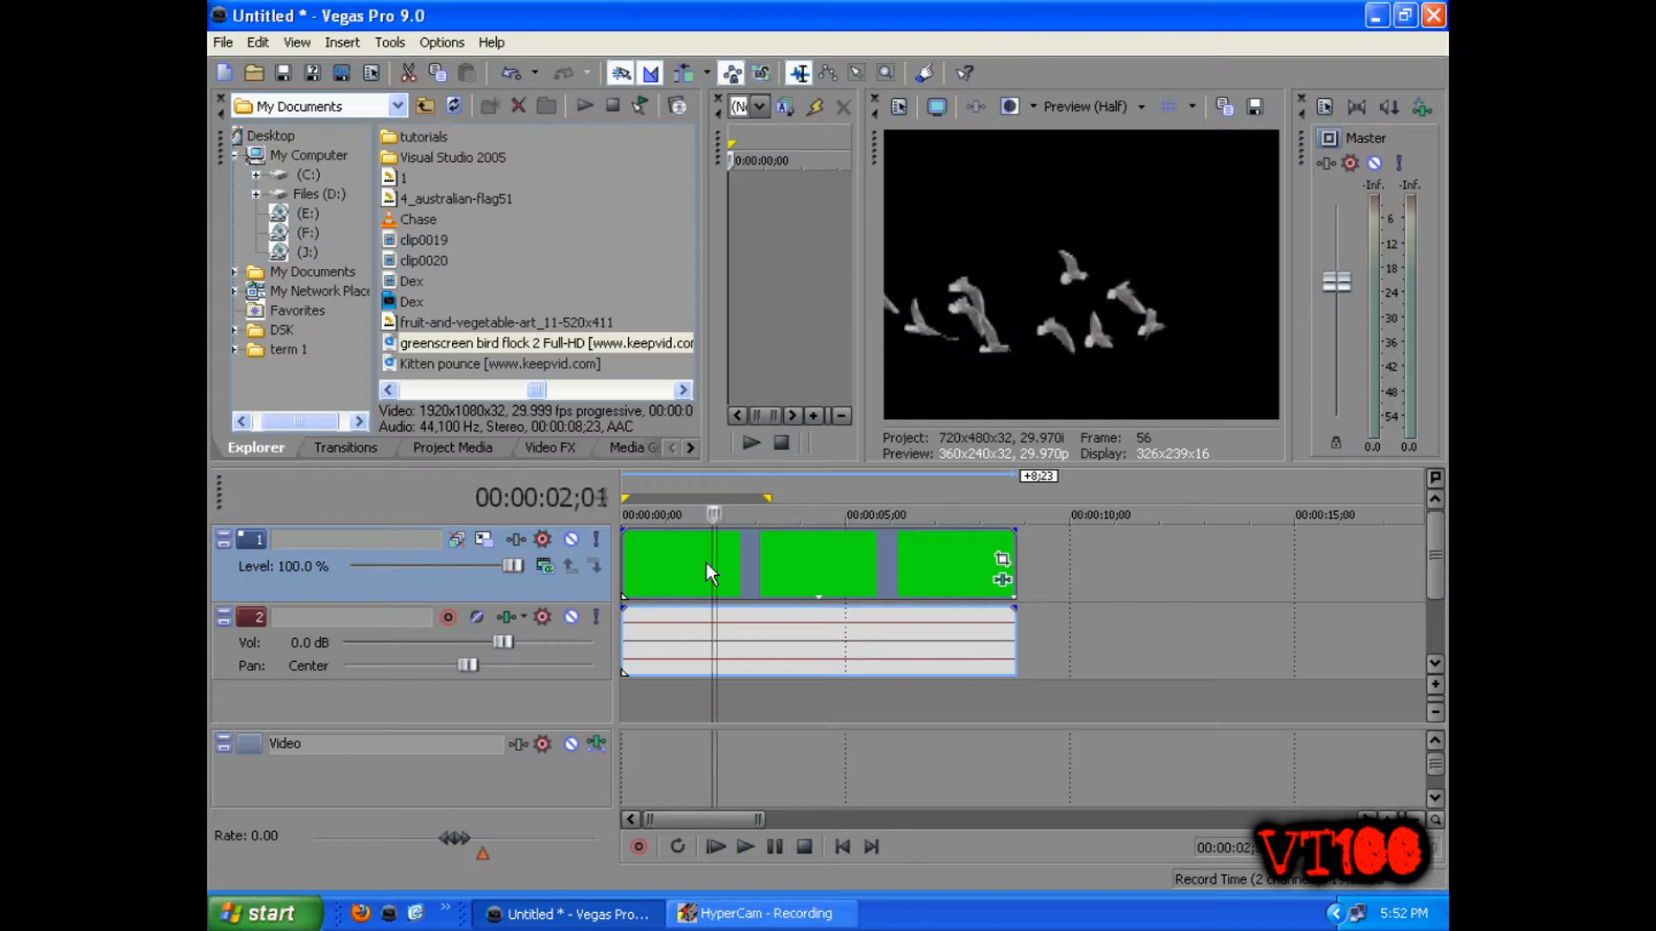
pyautogui.press('Return')
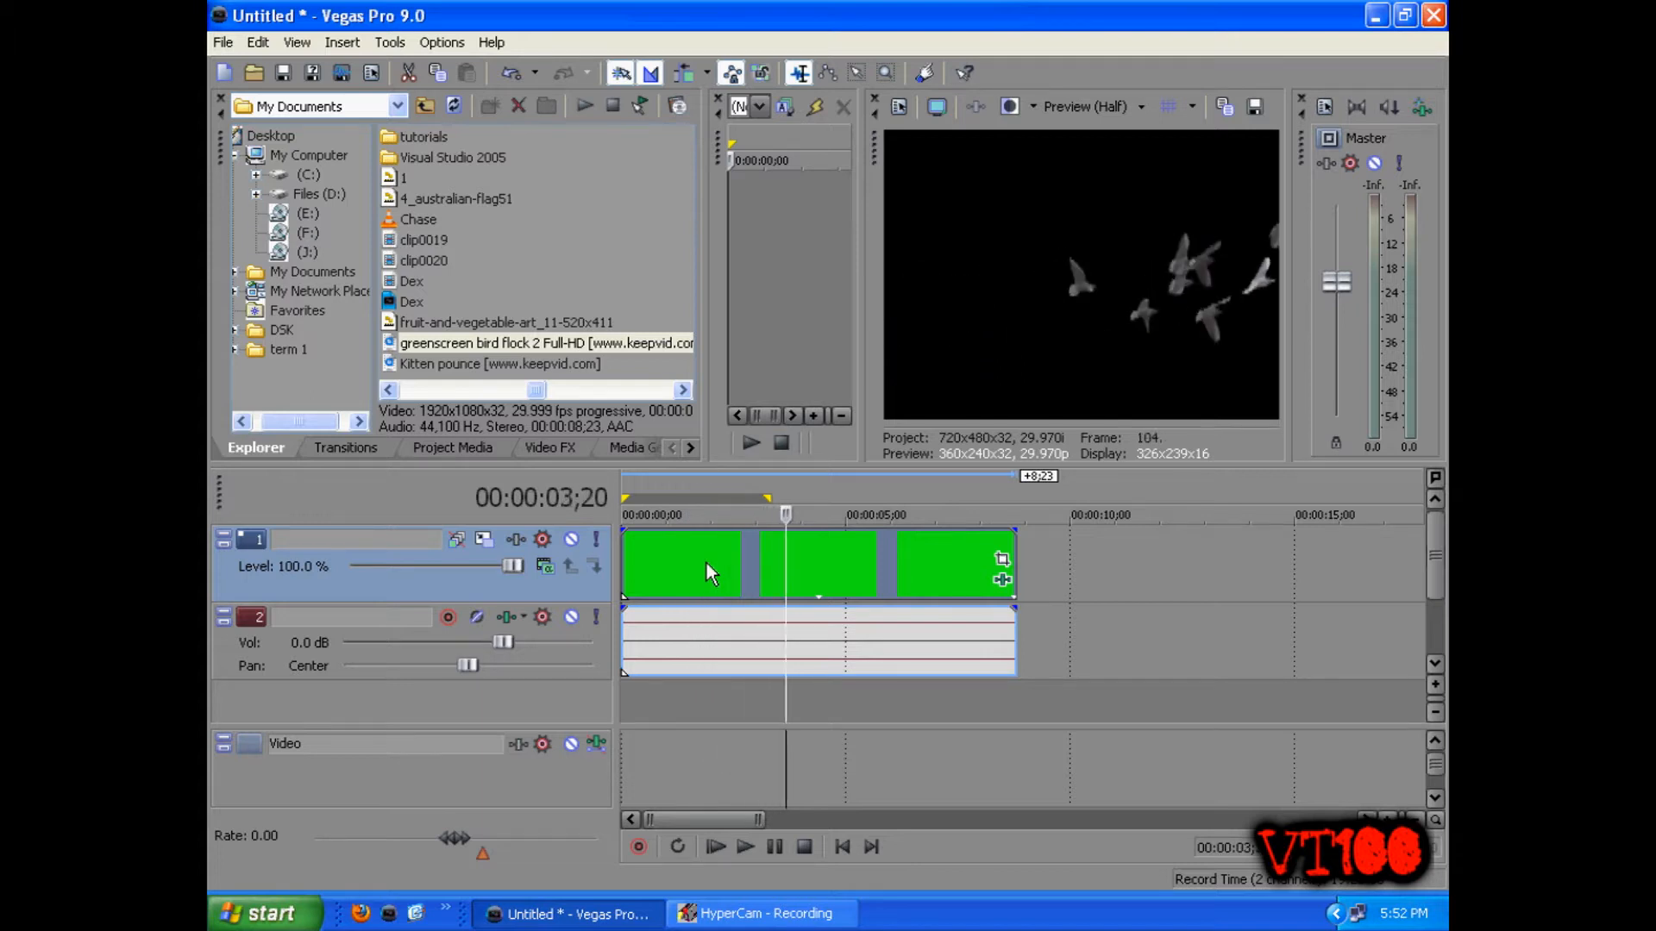
# Insert a new video track and place it directly below the bird clip's track
pyautogui.rightClick(1074, 556)
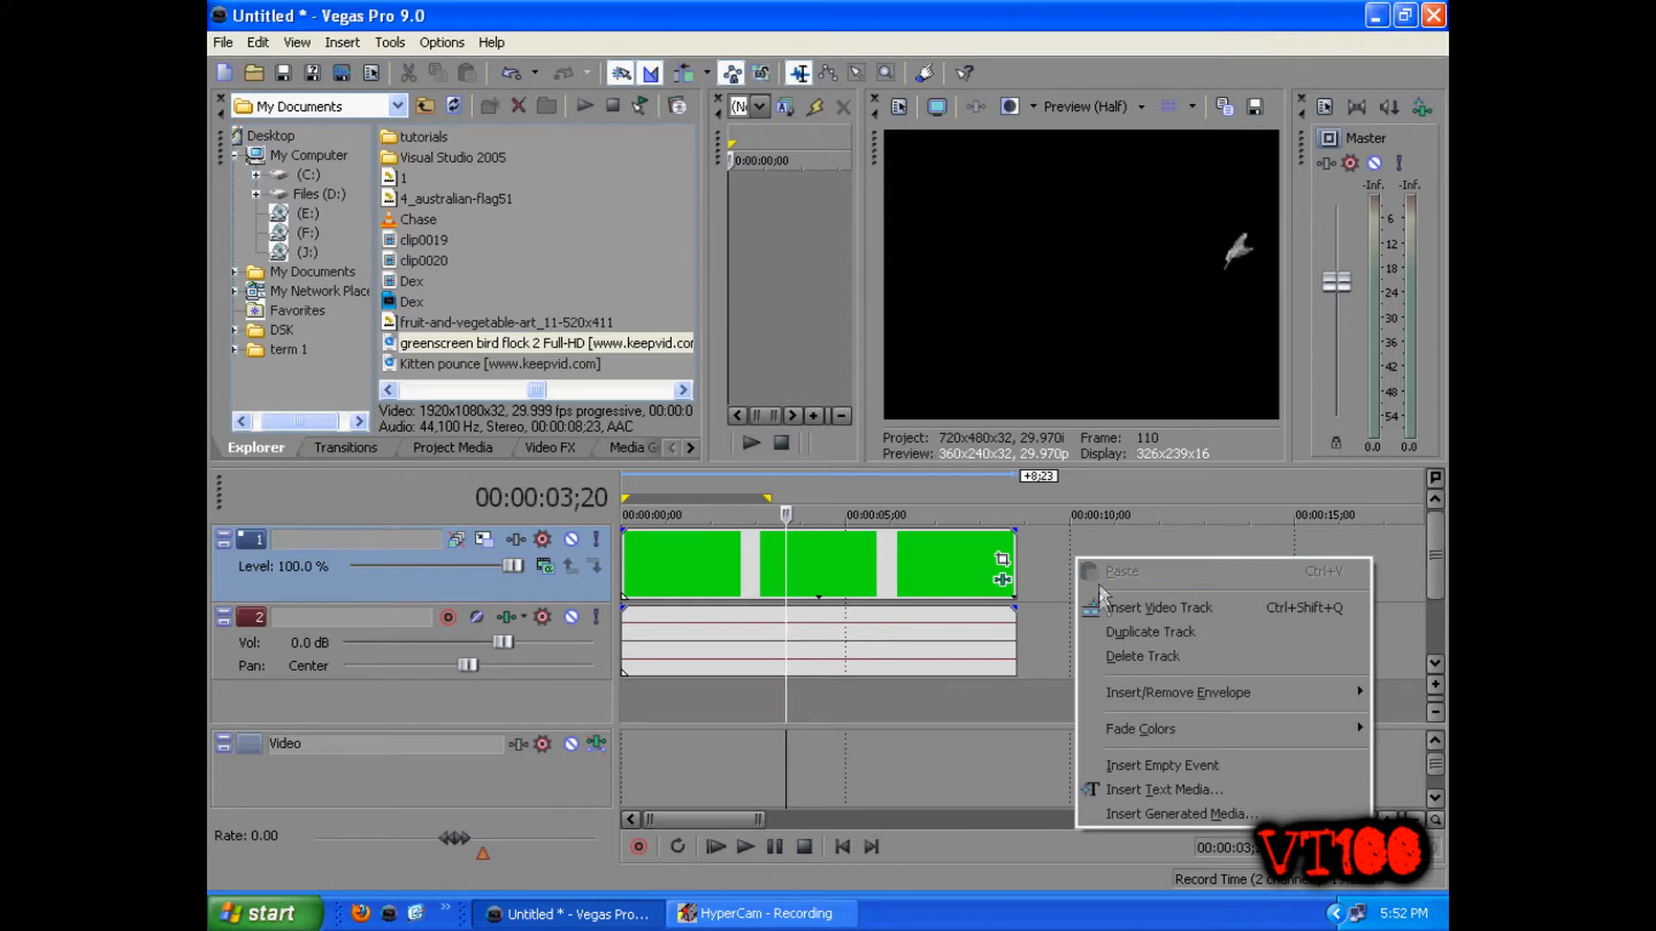
pyautogui.rightClick(1047, 578)
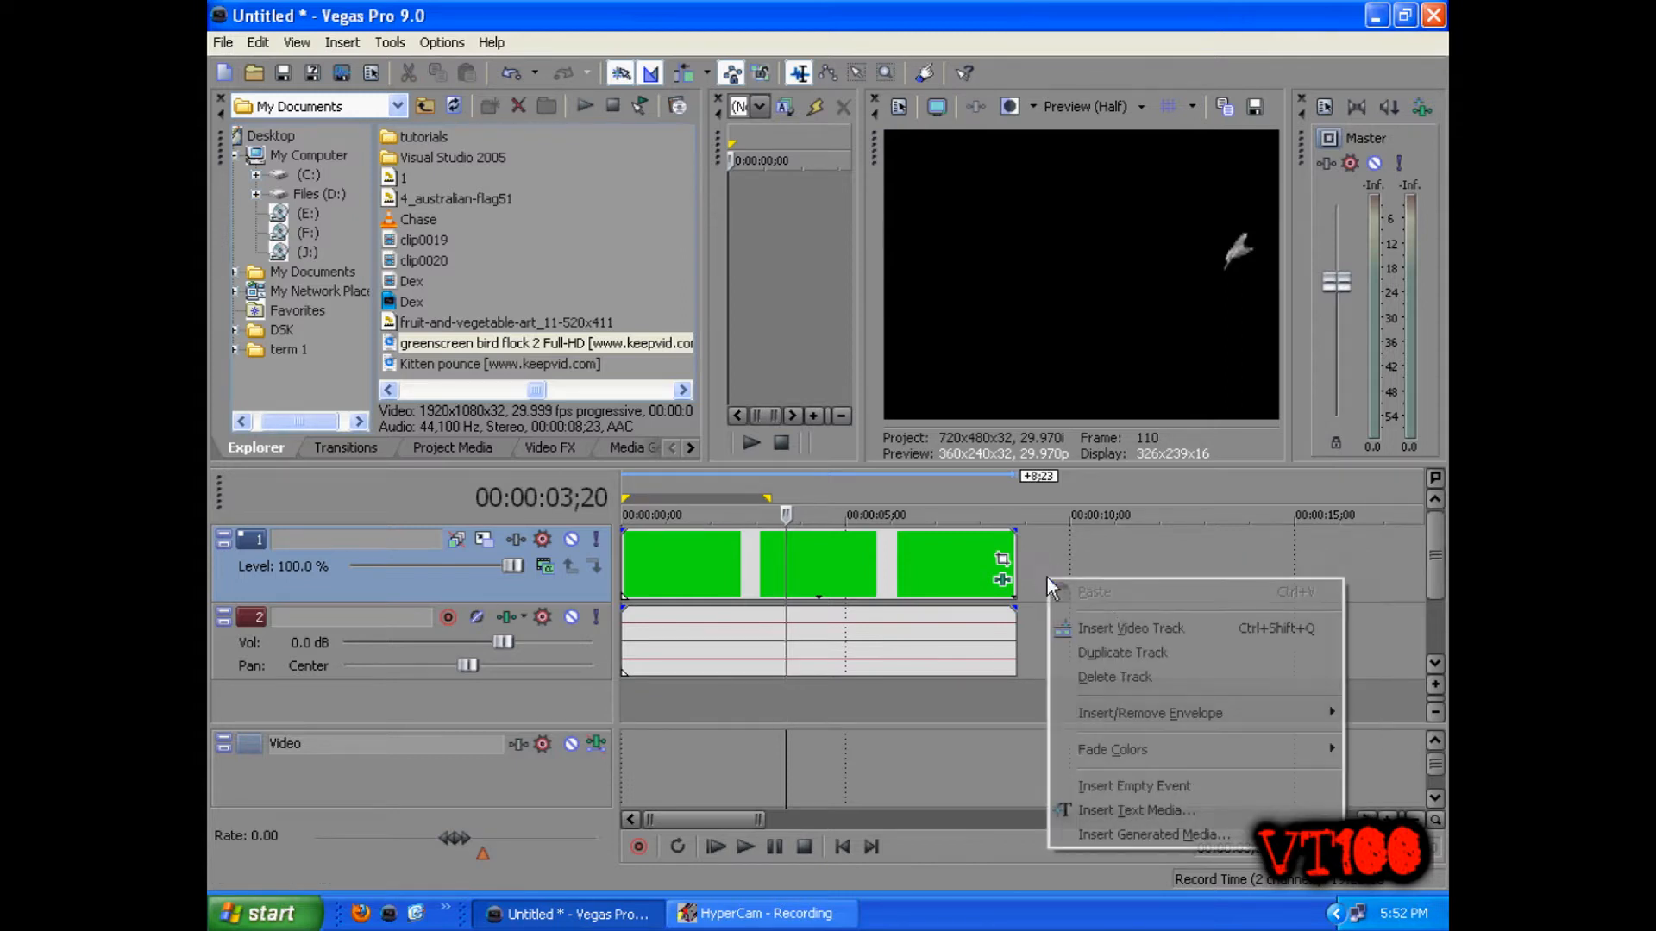
pyautogui.click(1158, 636)
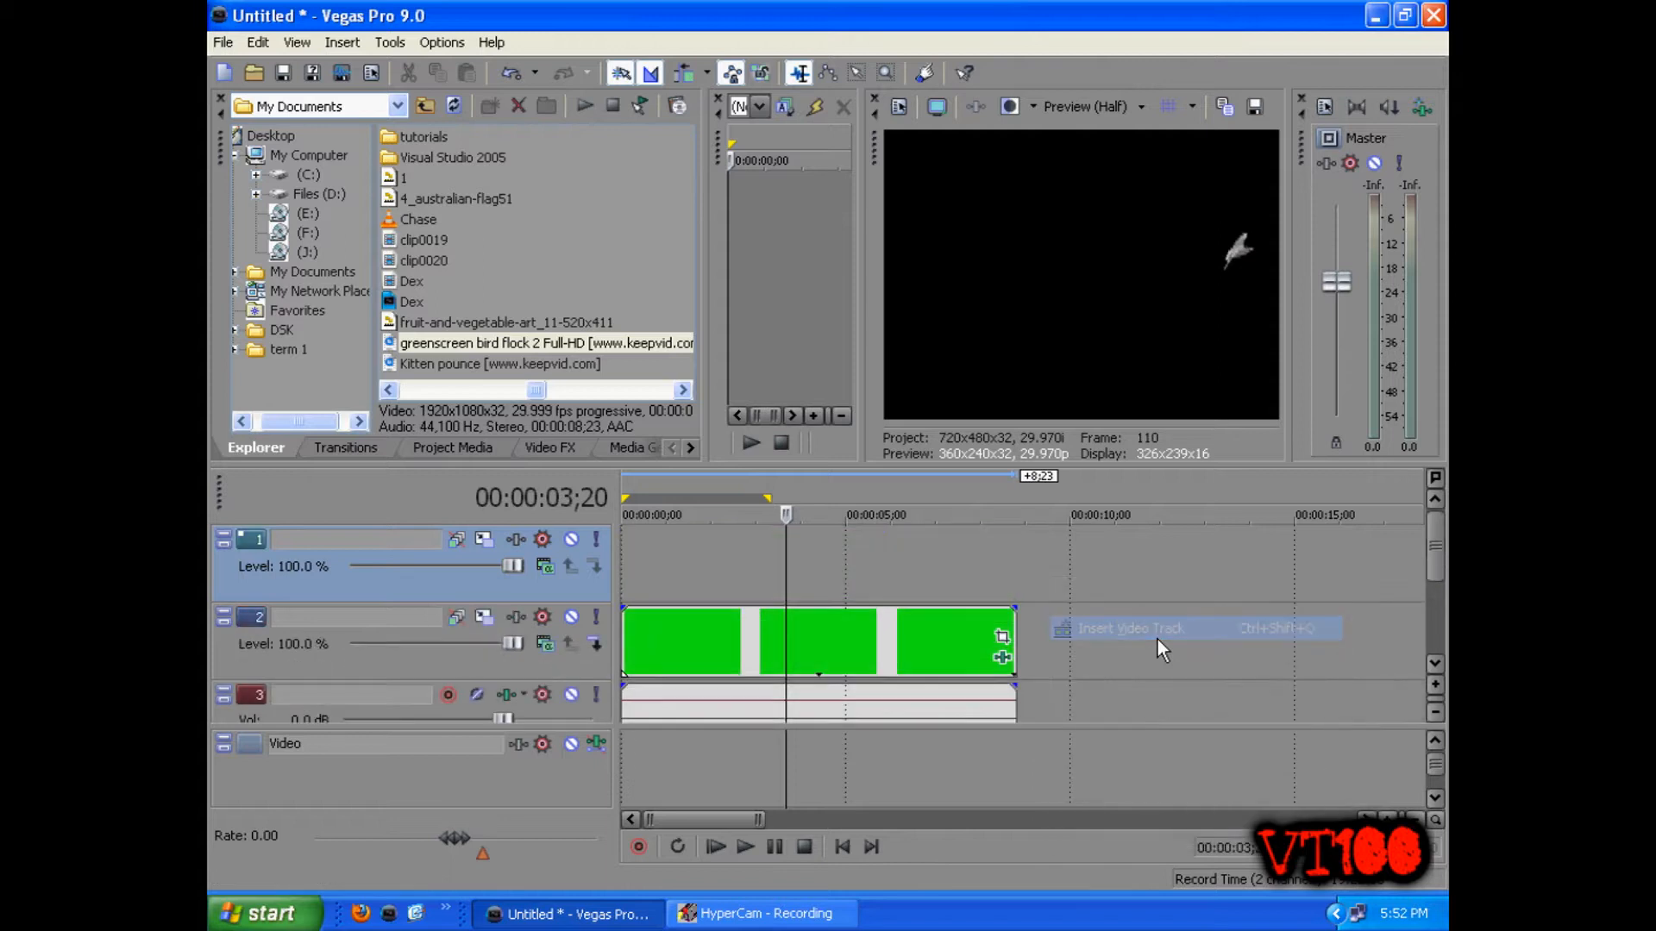
pyautogui.moveTo(433, 576); pyautogui.dragTo(426, 665)
pyautogui.click(726, 571)
pyautogui.click(800, 557)
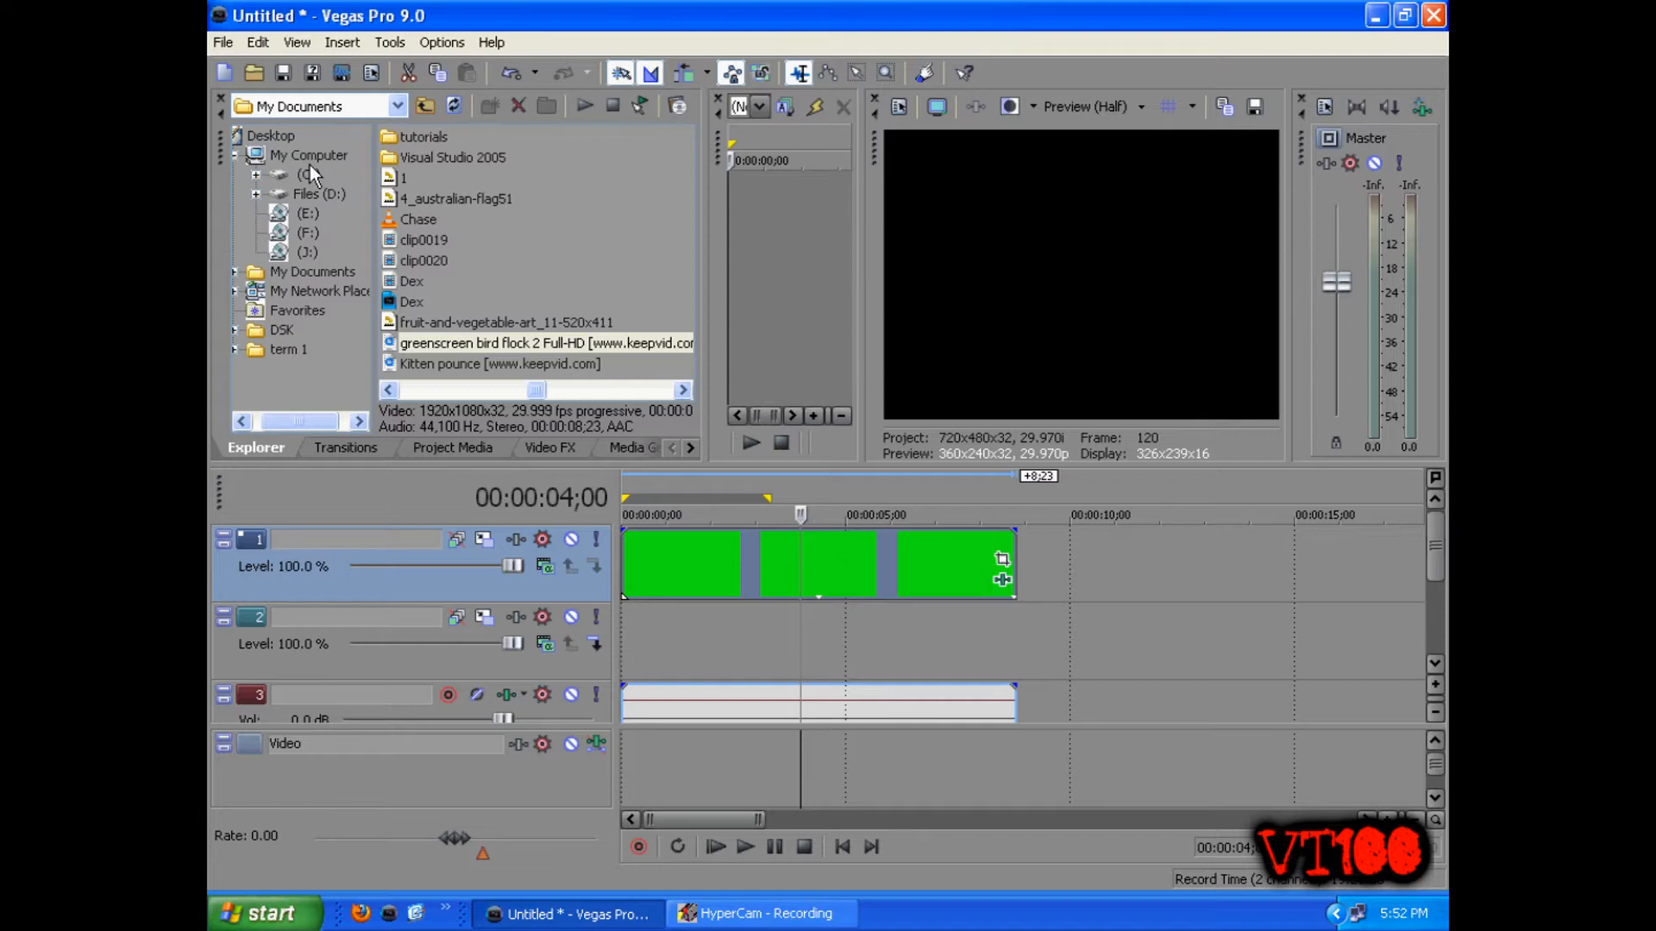
# Find the 4_australian-flag51 image in My Documents and place it at the start of the empty second video track
pyautogui.click(683, 391)
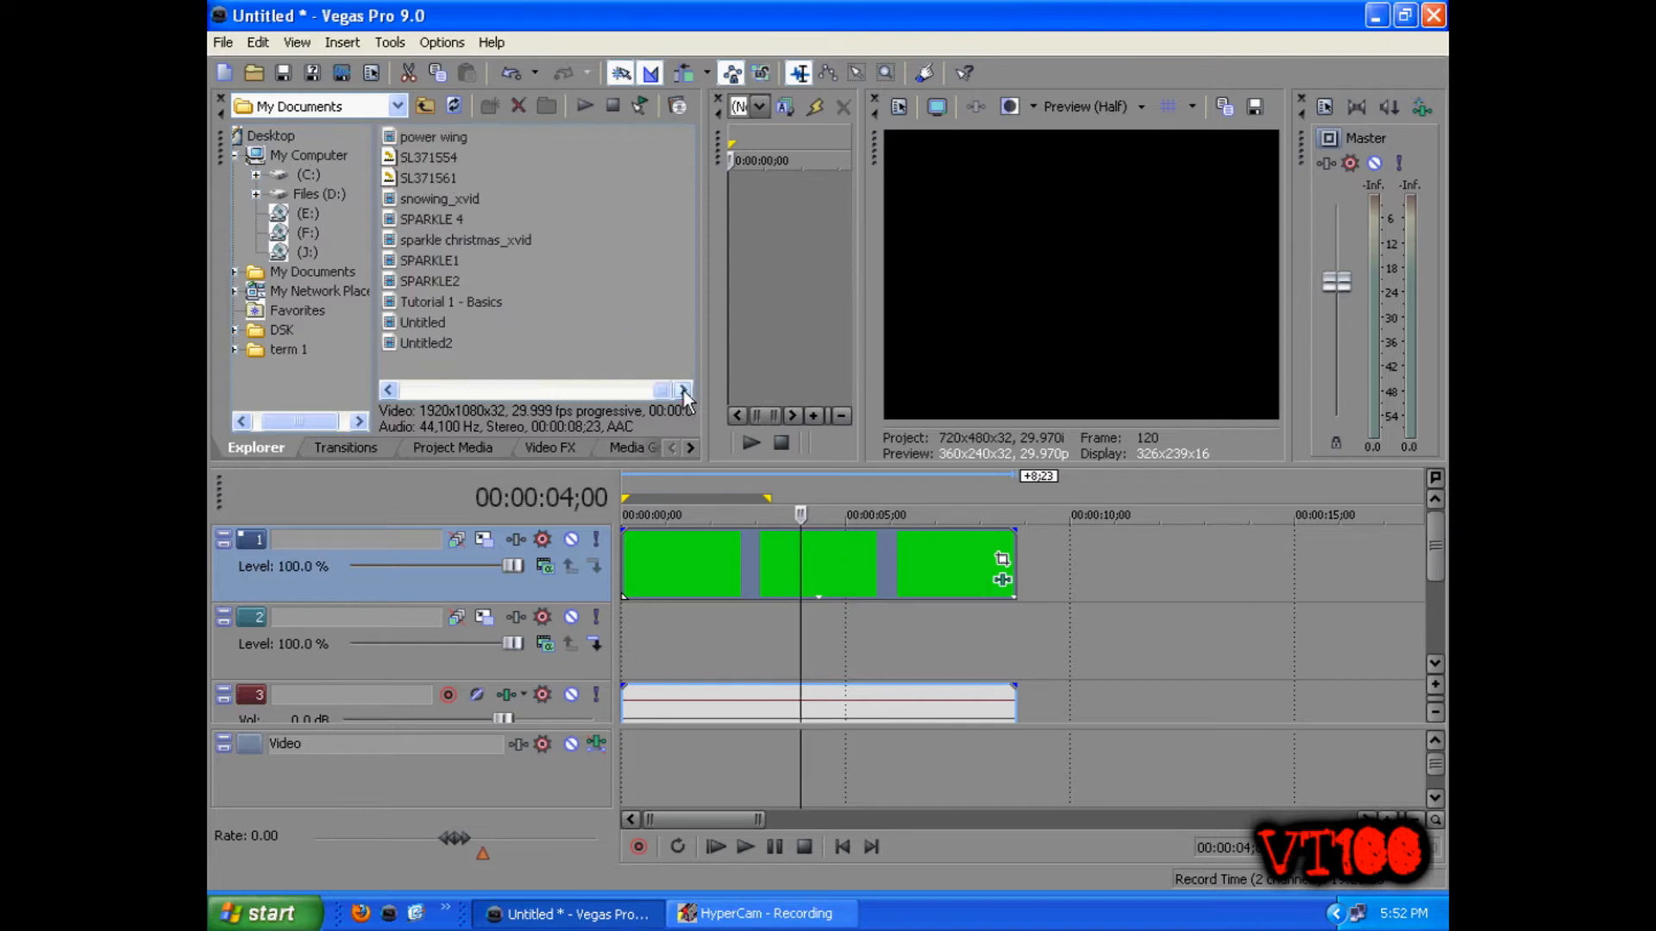
pyautogui.click(386, 391)
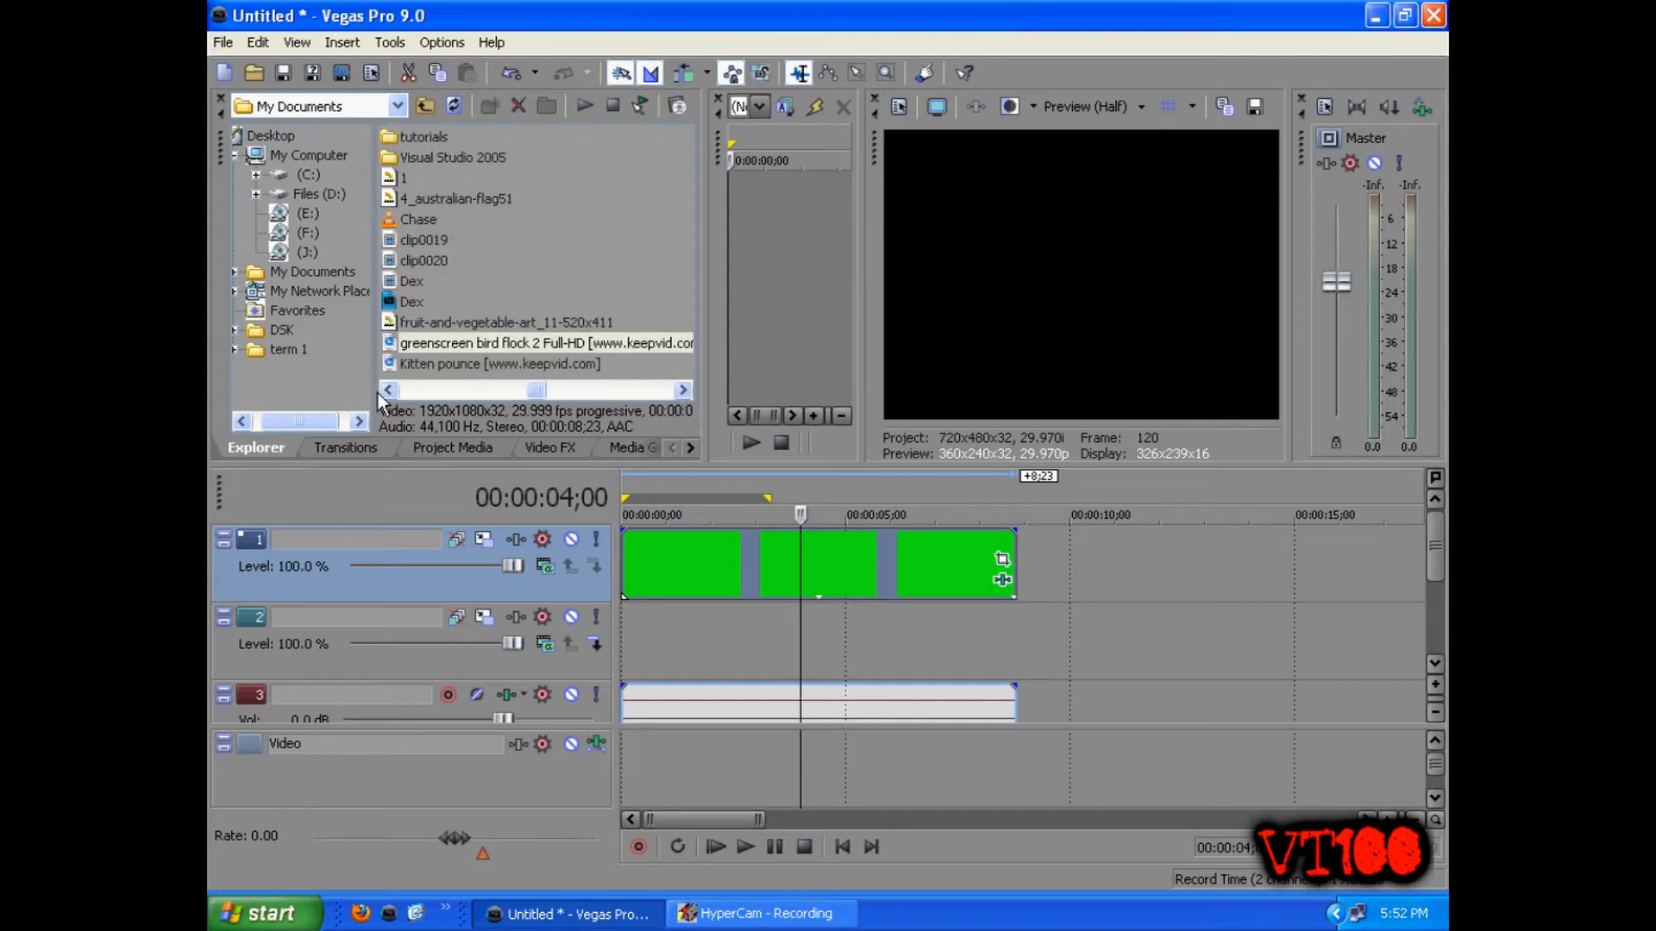
pyautogui.click(423, 199)
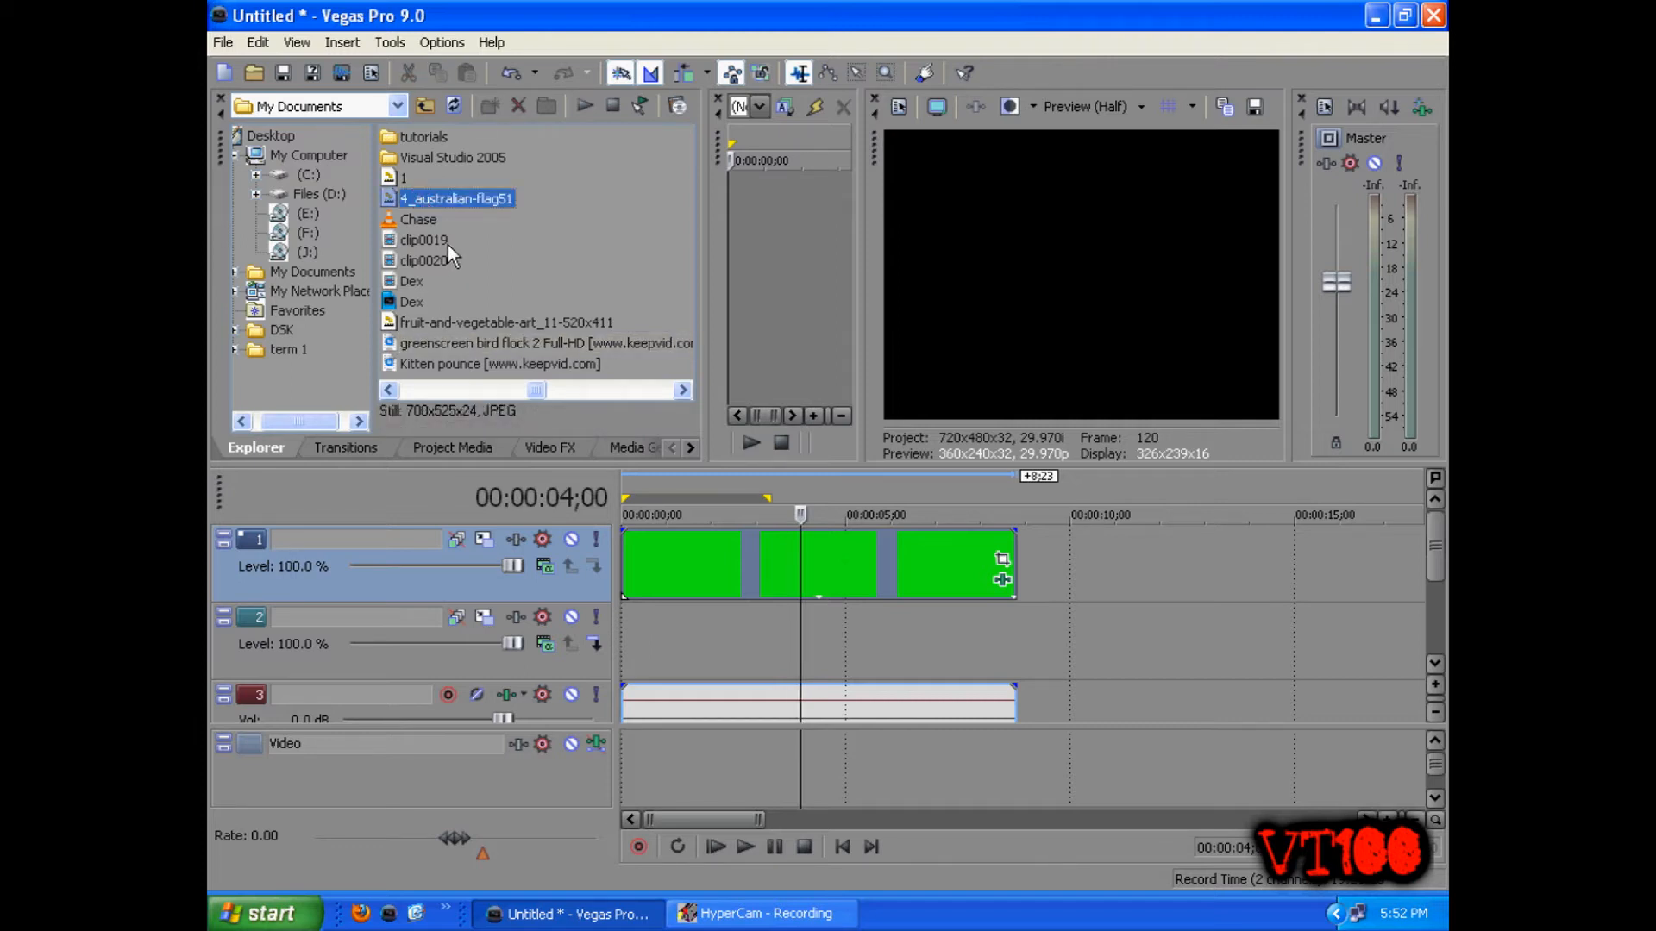
pyautogui.moveTo(409, 196); pyautogui.dragTo(627, 638)
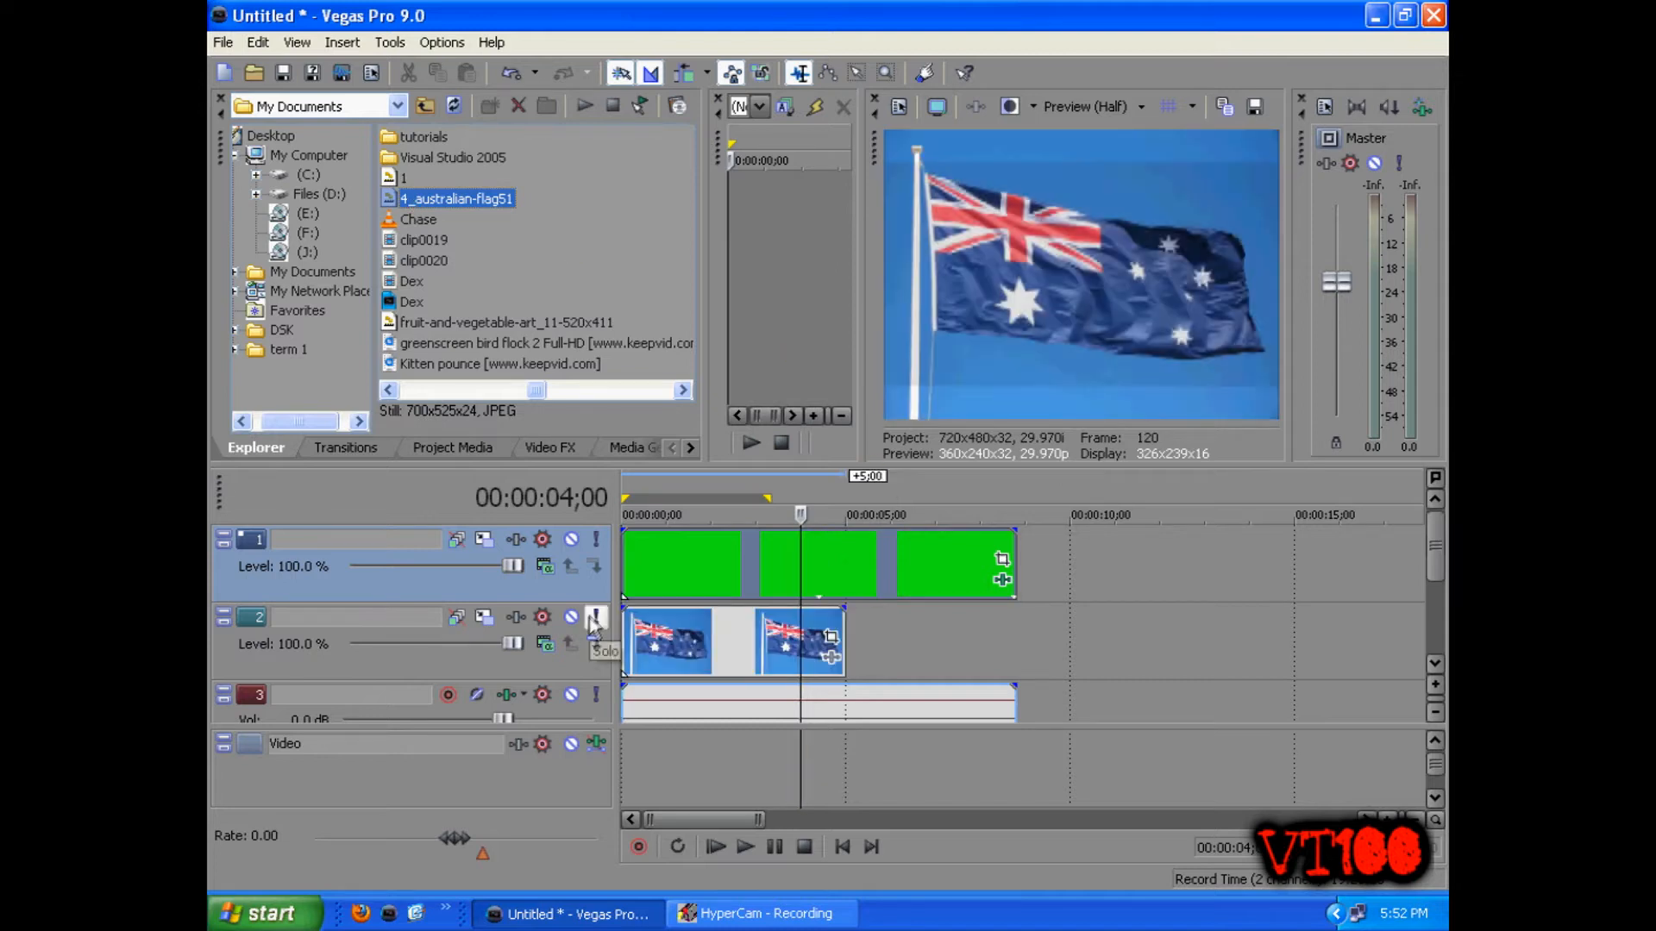
# Extend the Australian flag image on the timeline to the end of the bird clip
pyautogui.click(690, 561)
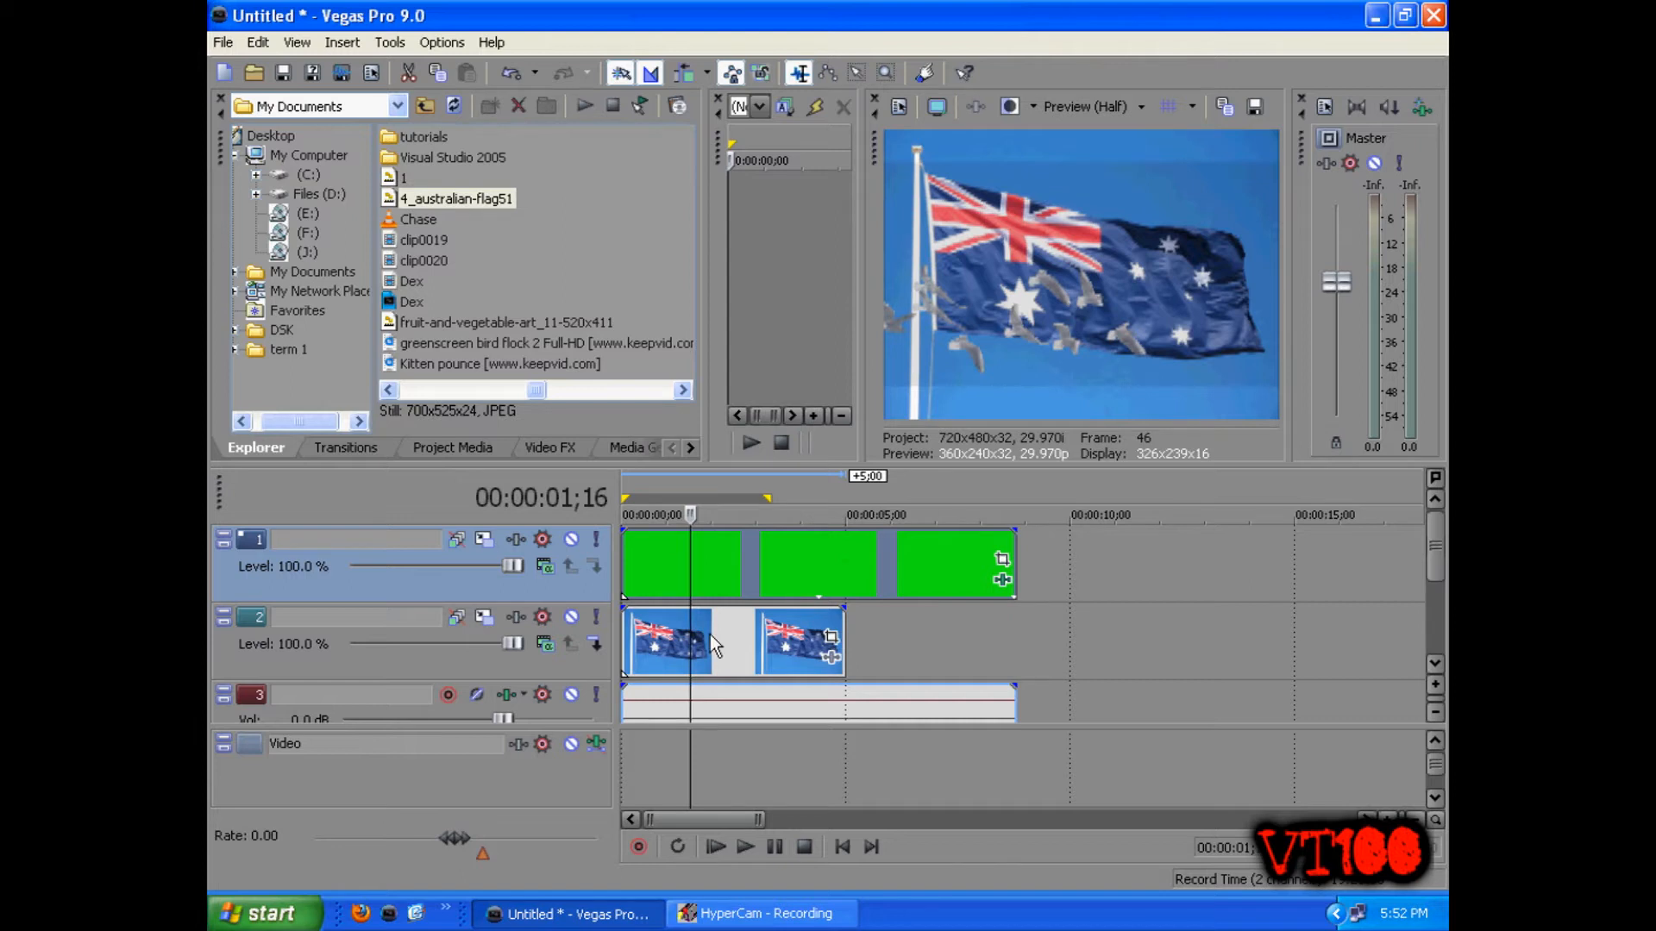
pyautogui.click(779, 643)
pyautogui.click(802, 640)
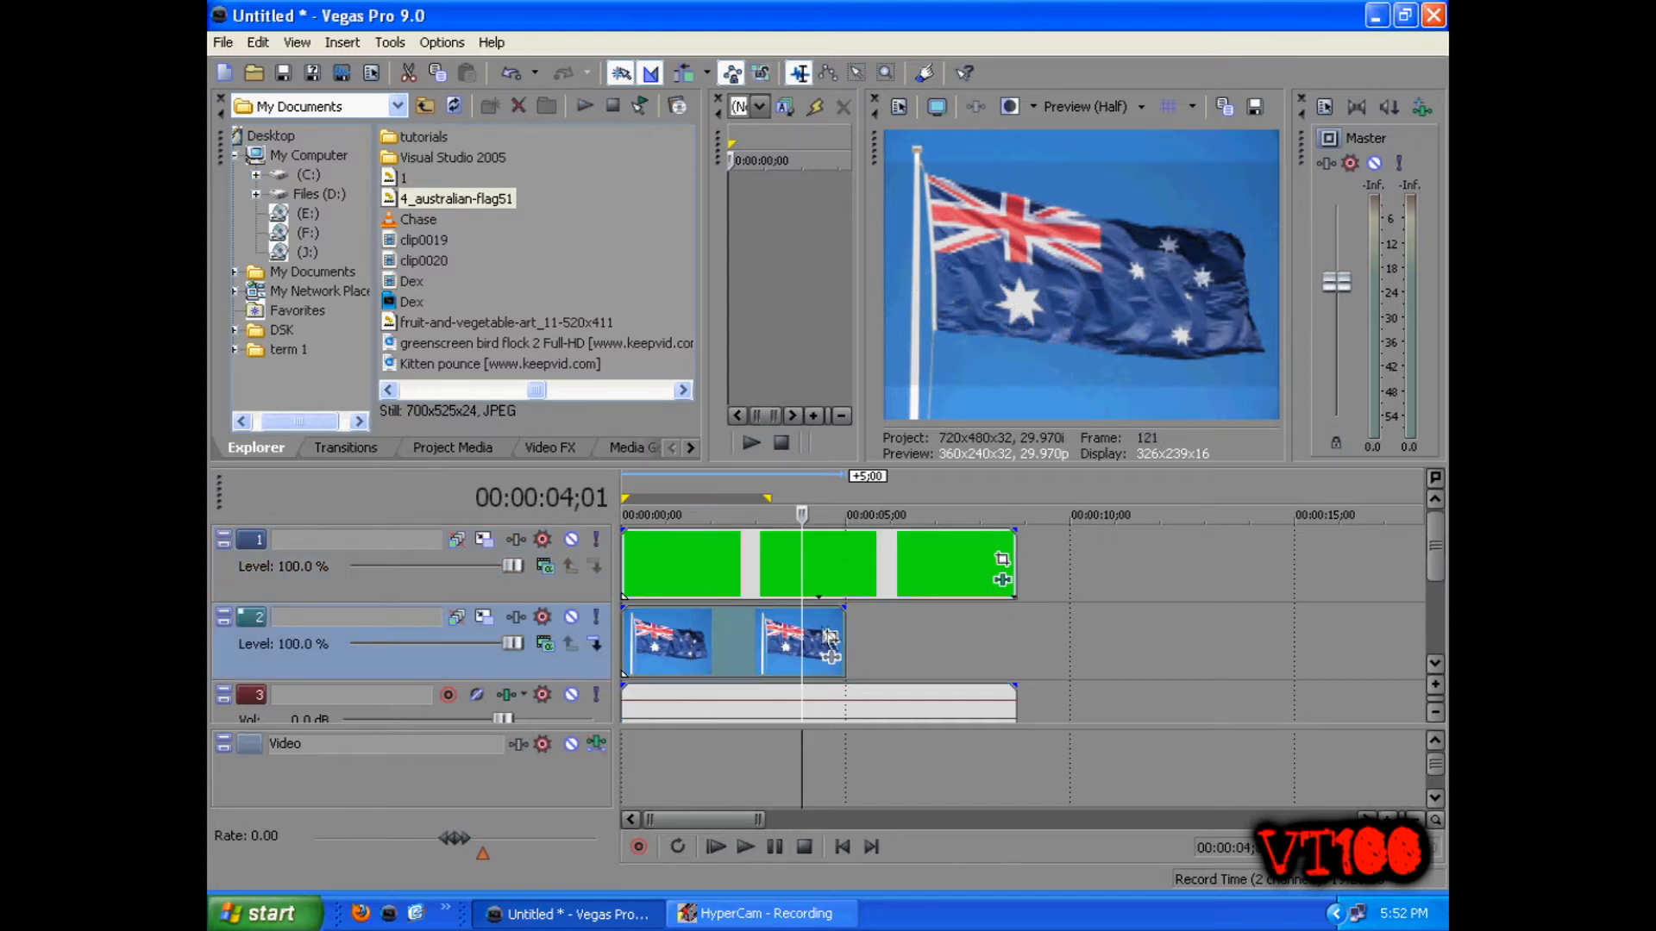
pyautogui.click(691, 640)
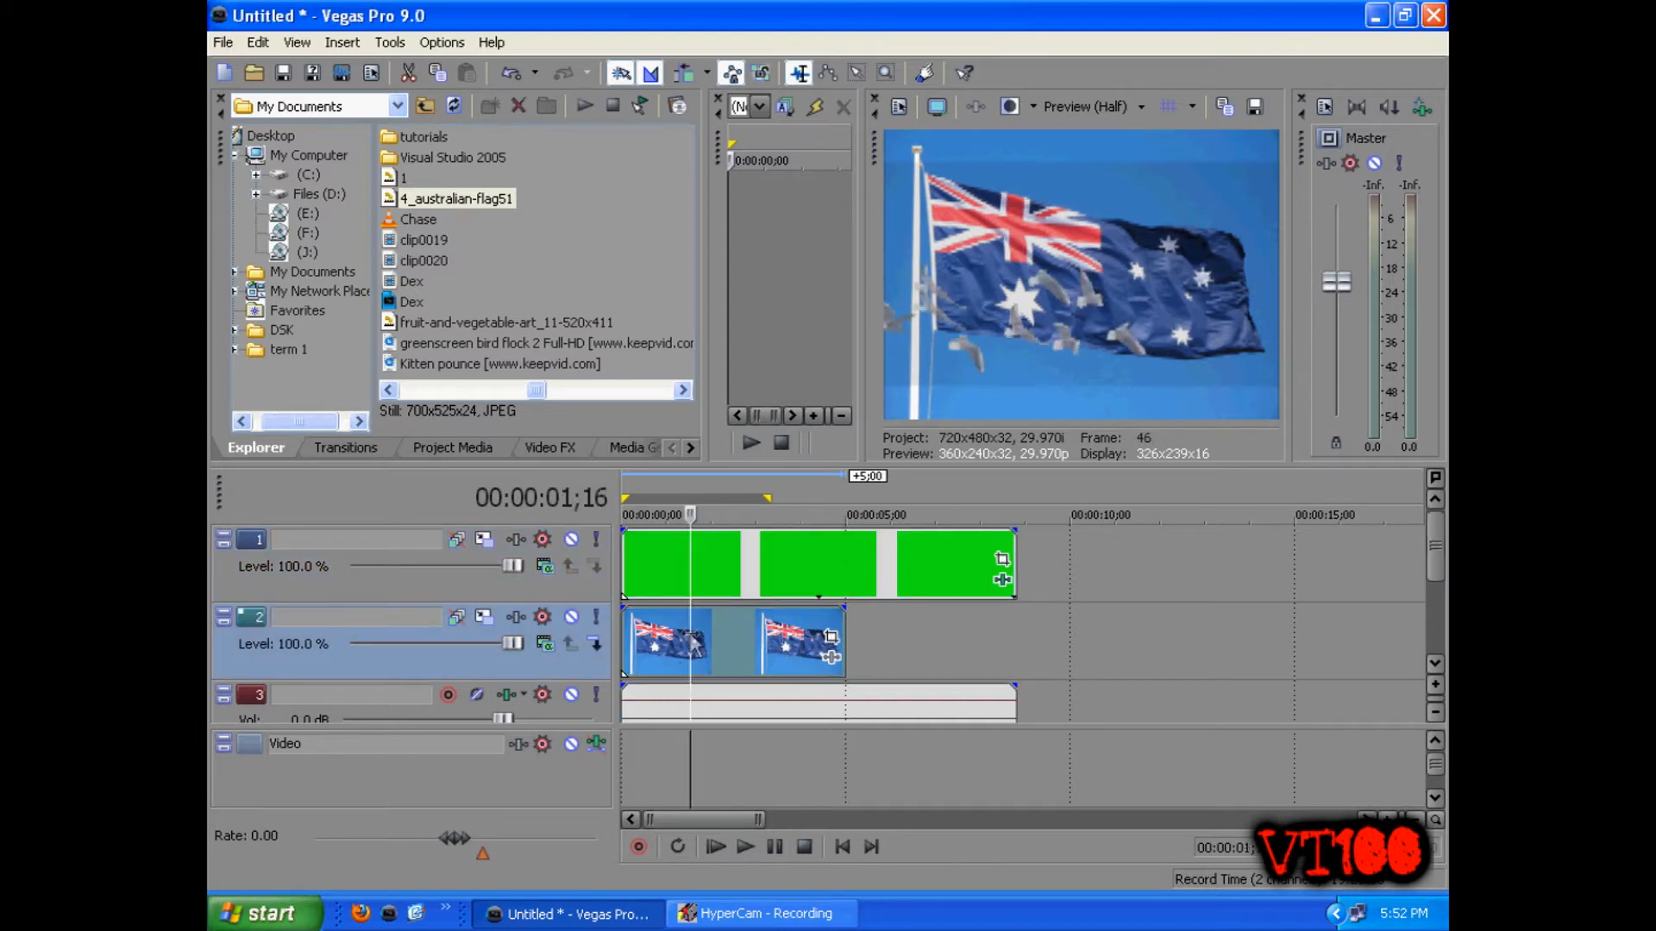
pyautogui.moveTo(840, 628); pyautogui.dragTo(1018, 635)
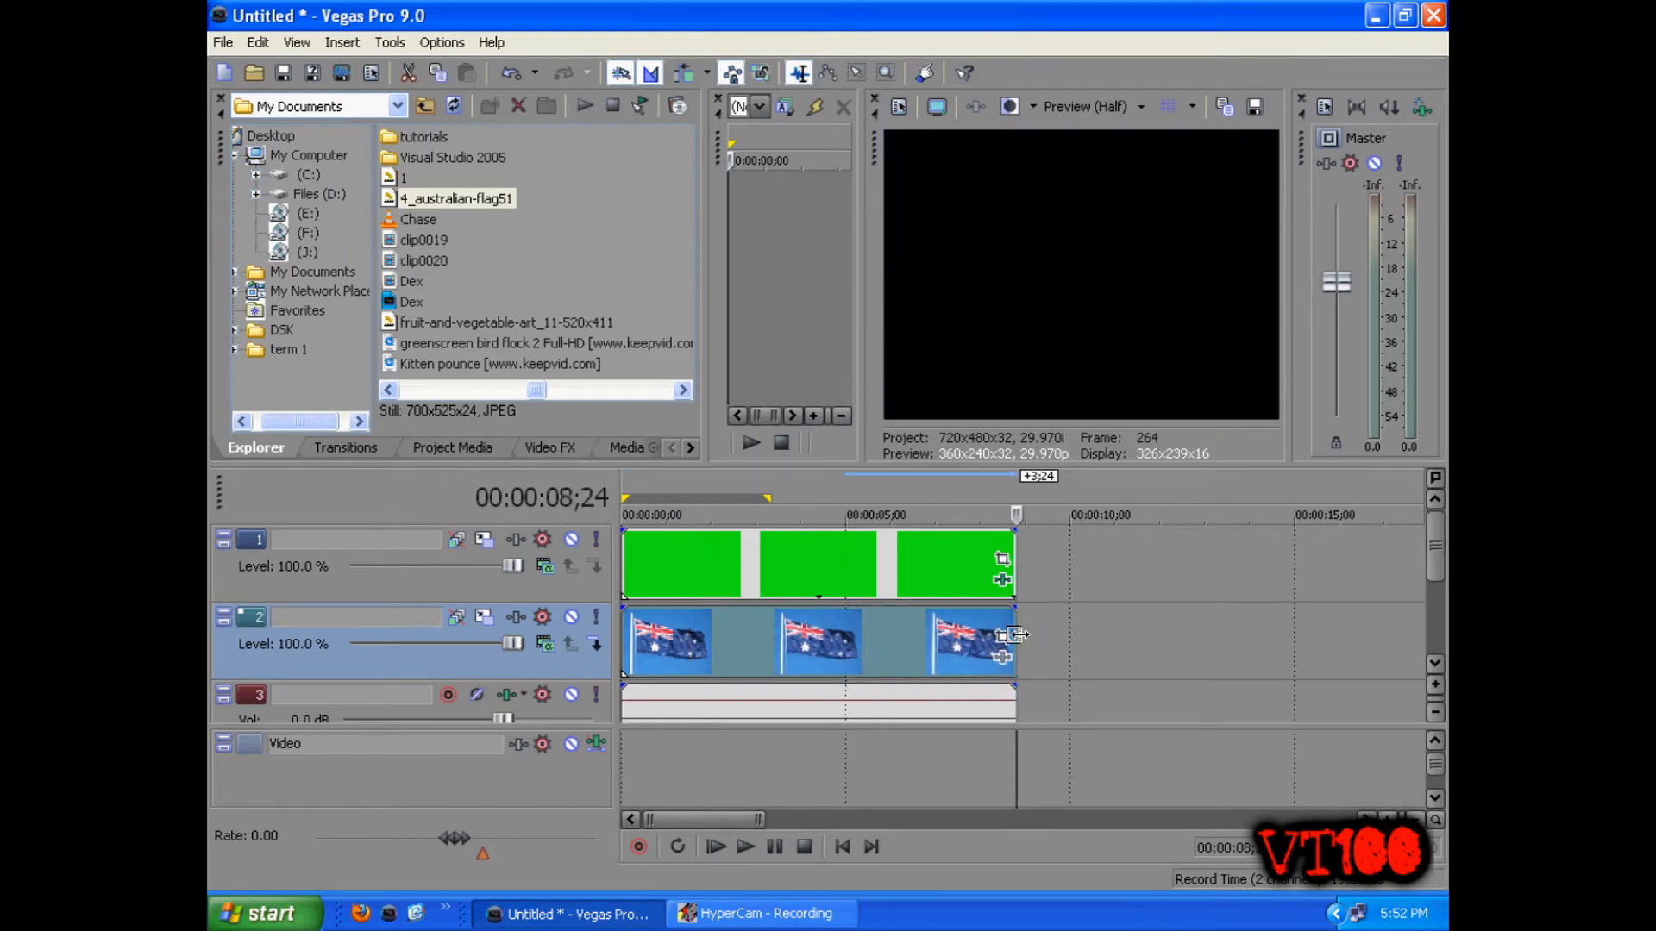
# Play back and scrub the timeline to check the birds composited over the flag
pyautogui.click(828, 596)
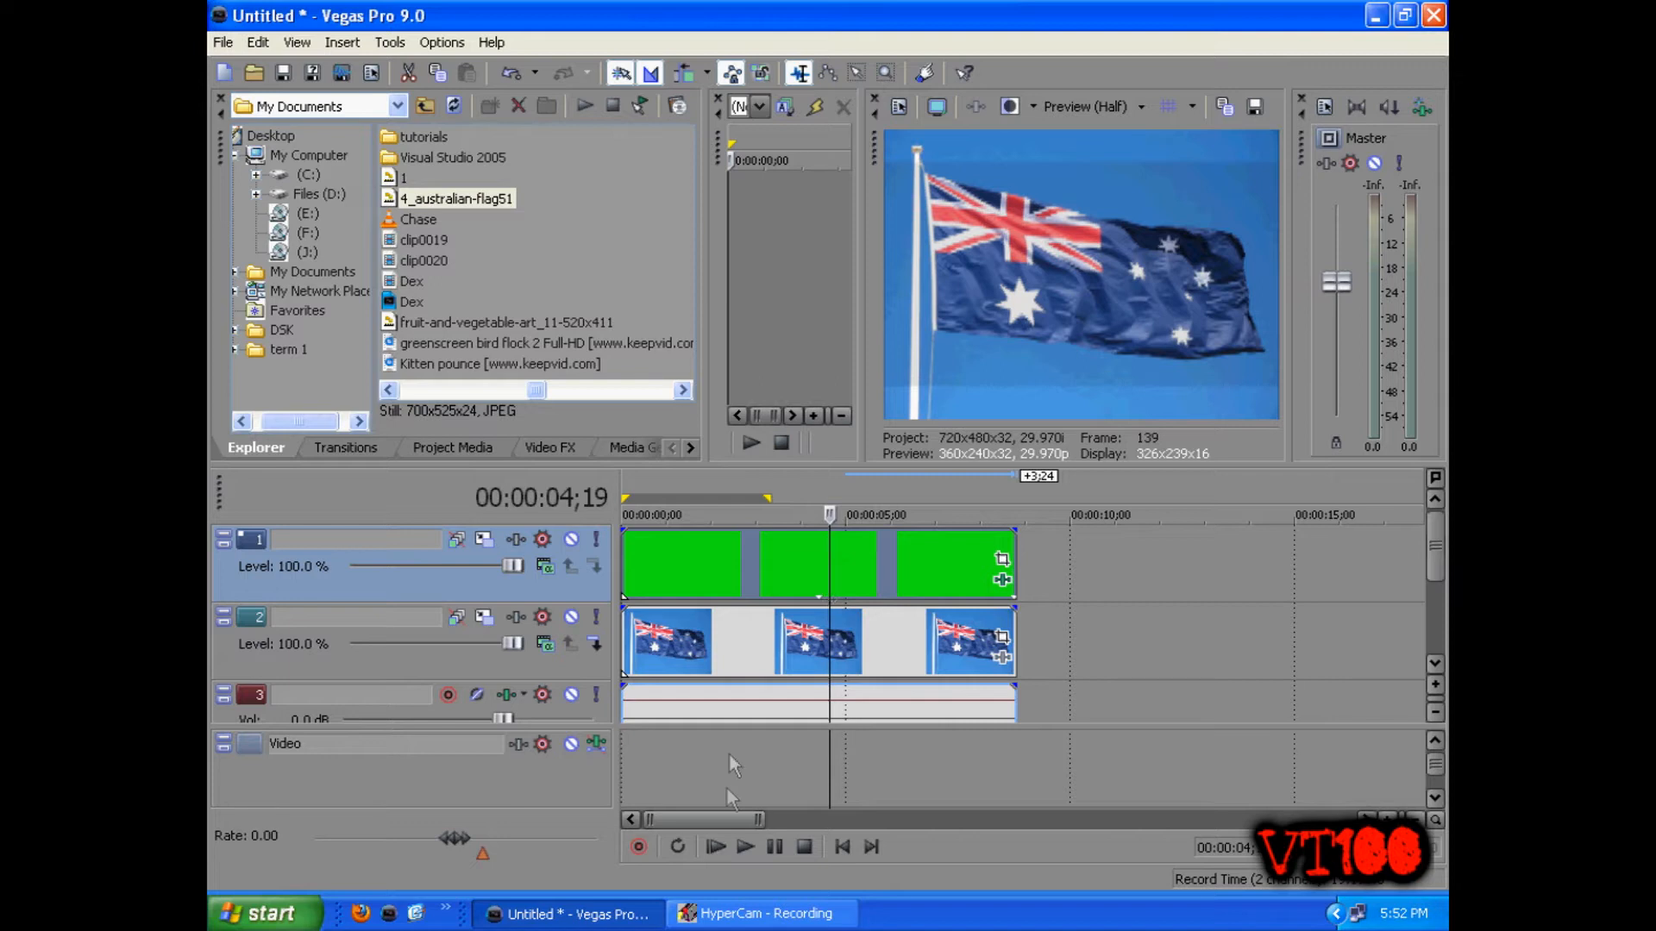
pyautogui.click(712, 835)
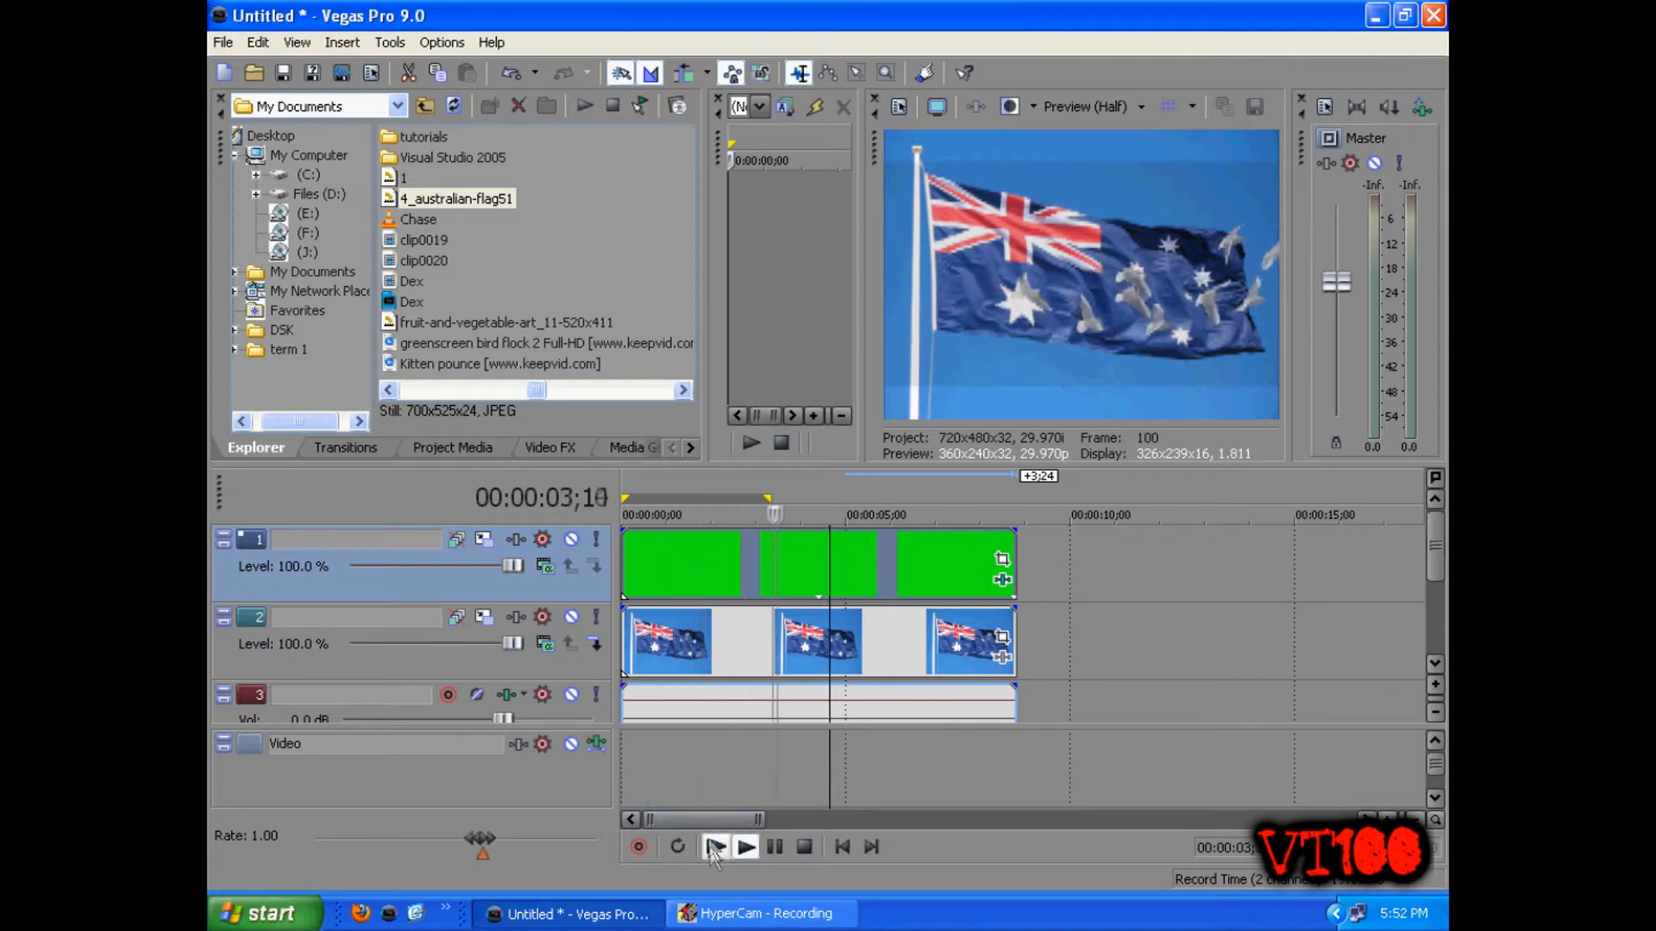
pyautogui.click(775, 846)
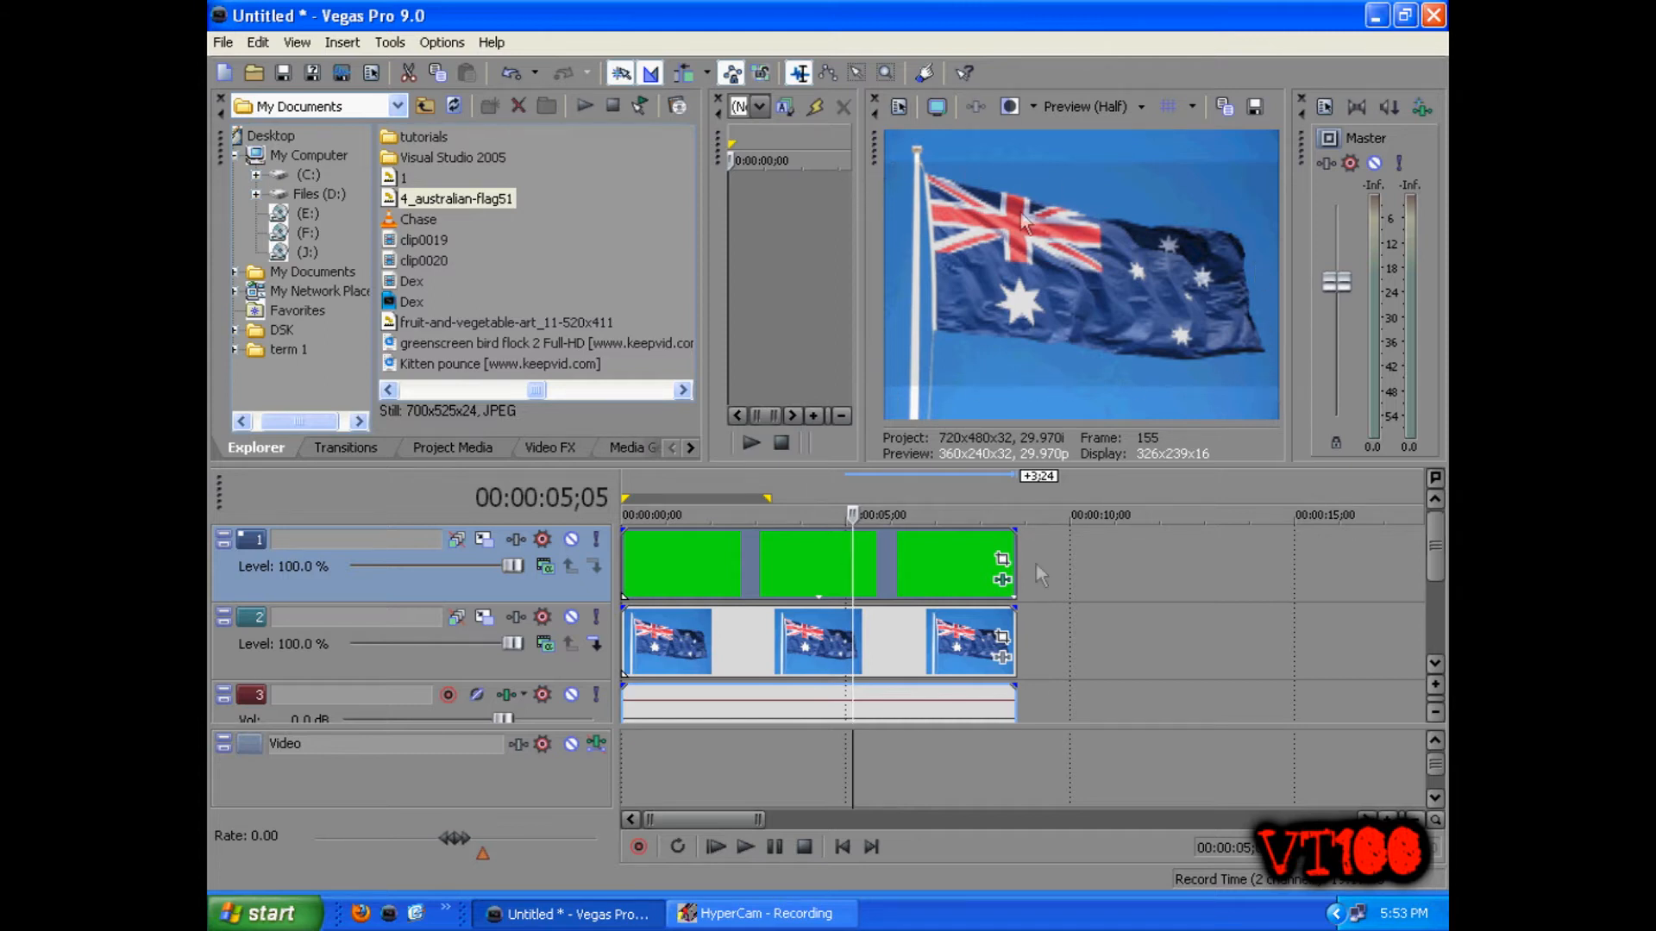
pyautogui.click(945, 569)
pyautogui.click(815, 572)
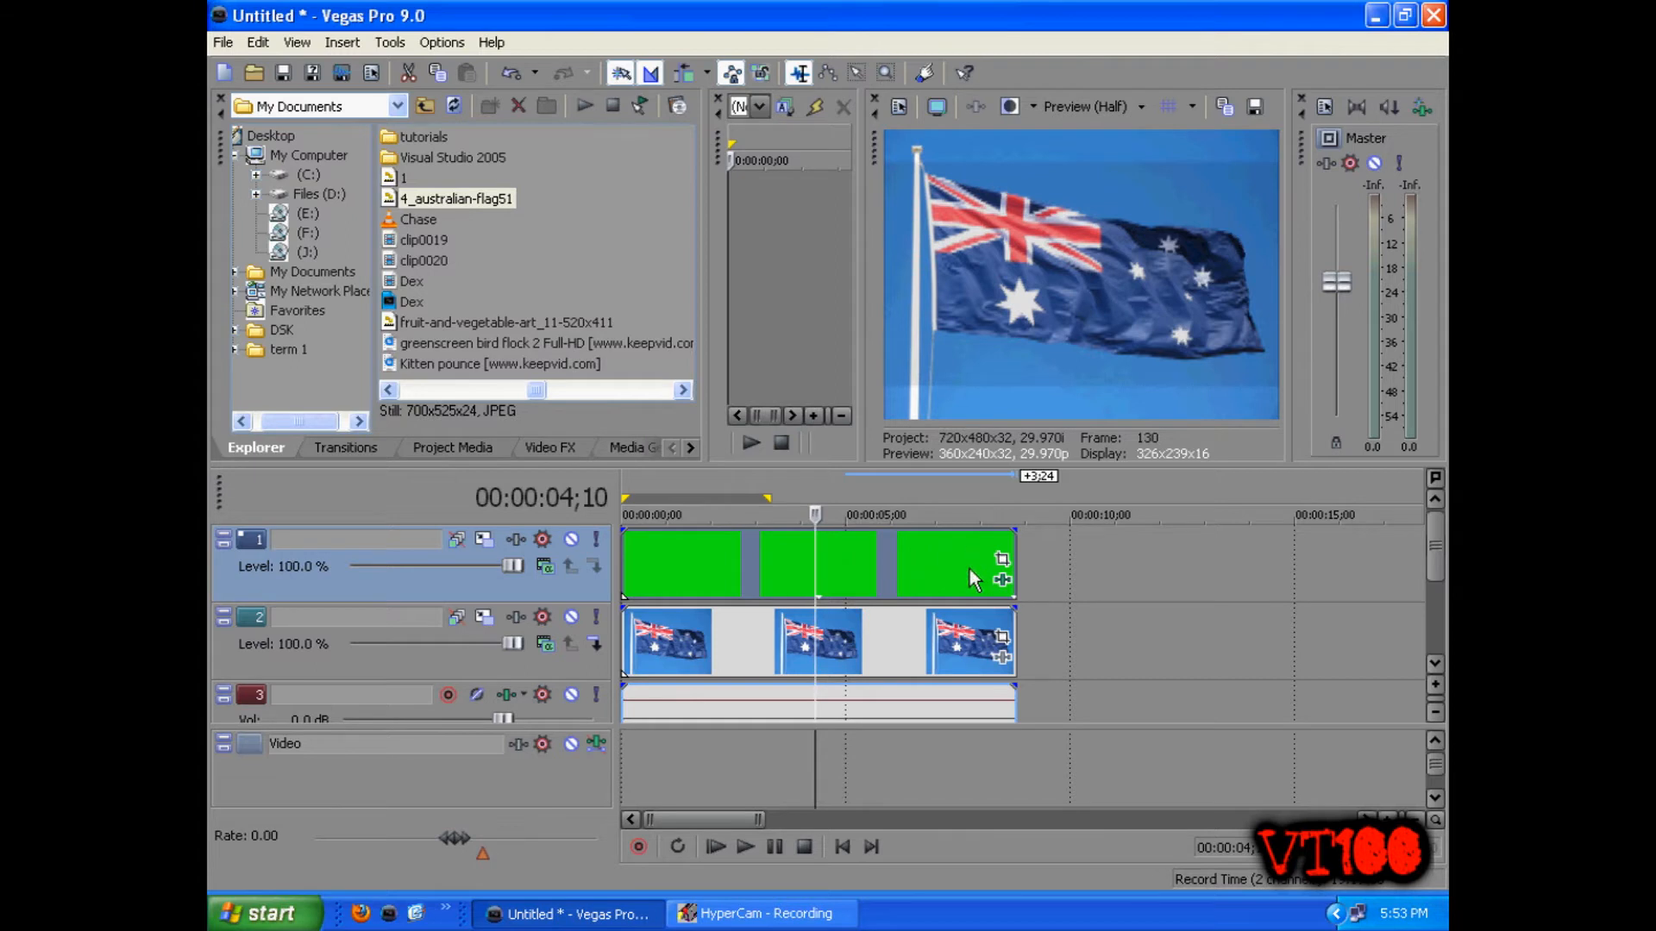
# Solo the bird track and scrub through it to inspect the keyed birds on their own
pyautogui.click(595, 540)
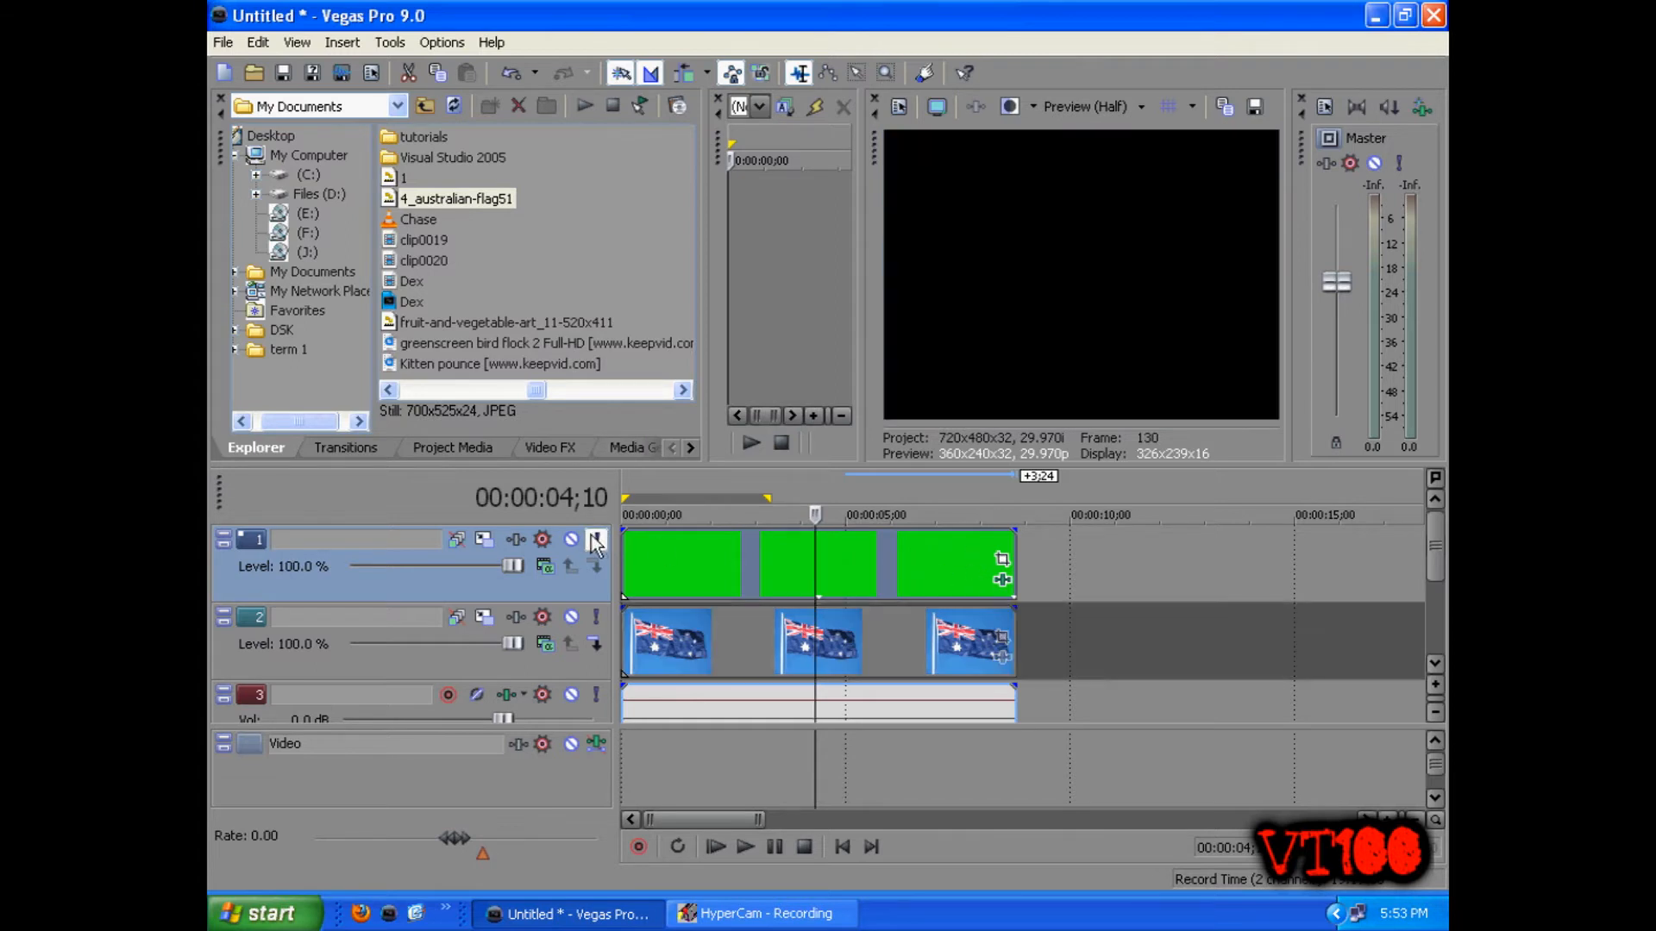
pyautogui.click(783, 568)
pyautogui.click(755, 565)
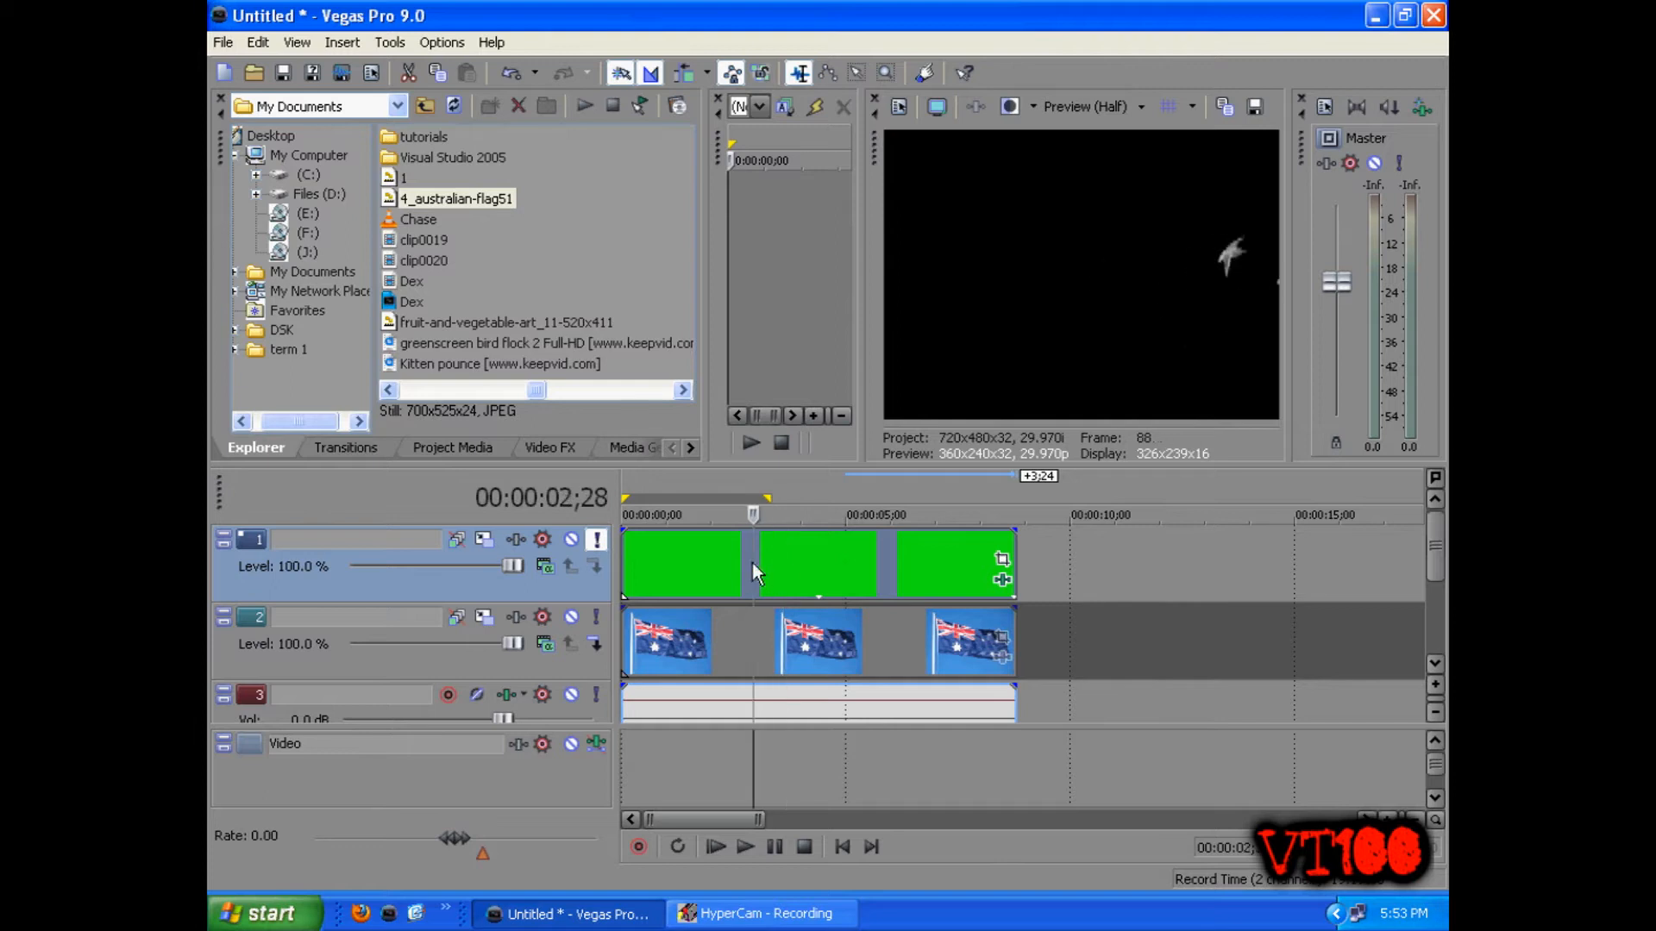
pyautogui.click(696, 565)
pyautogui.click(755, 565)
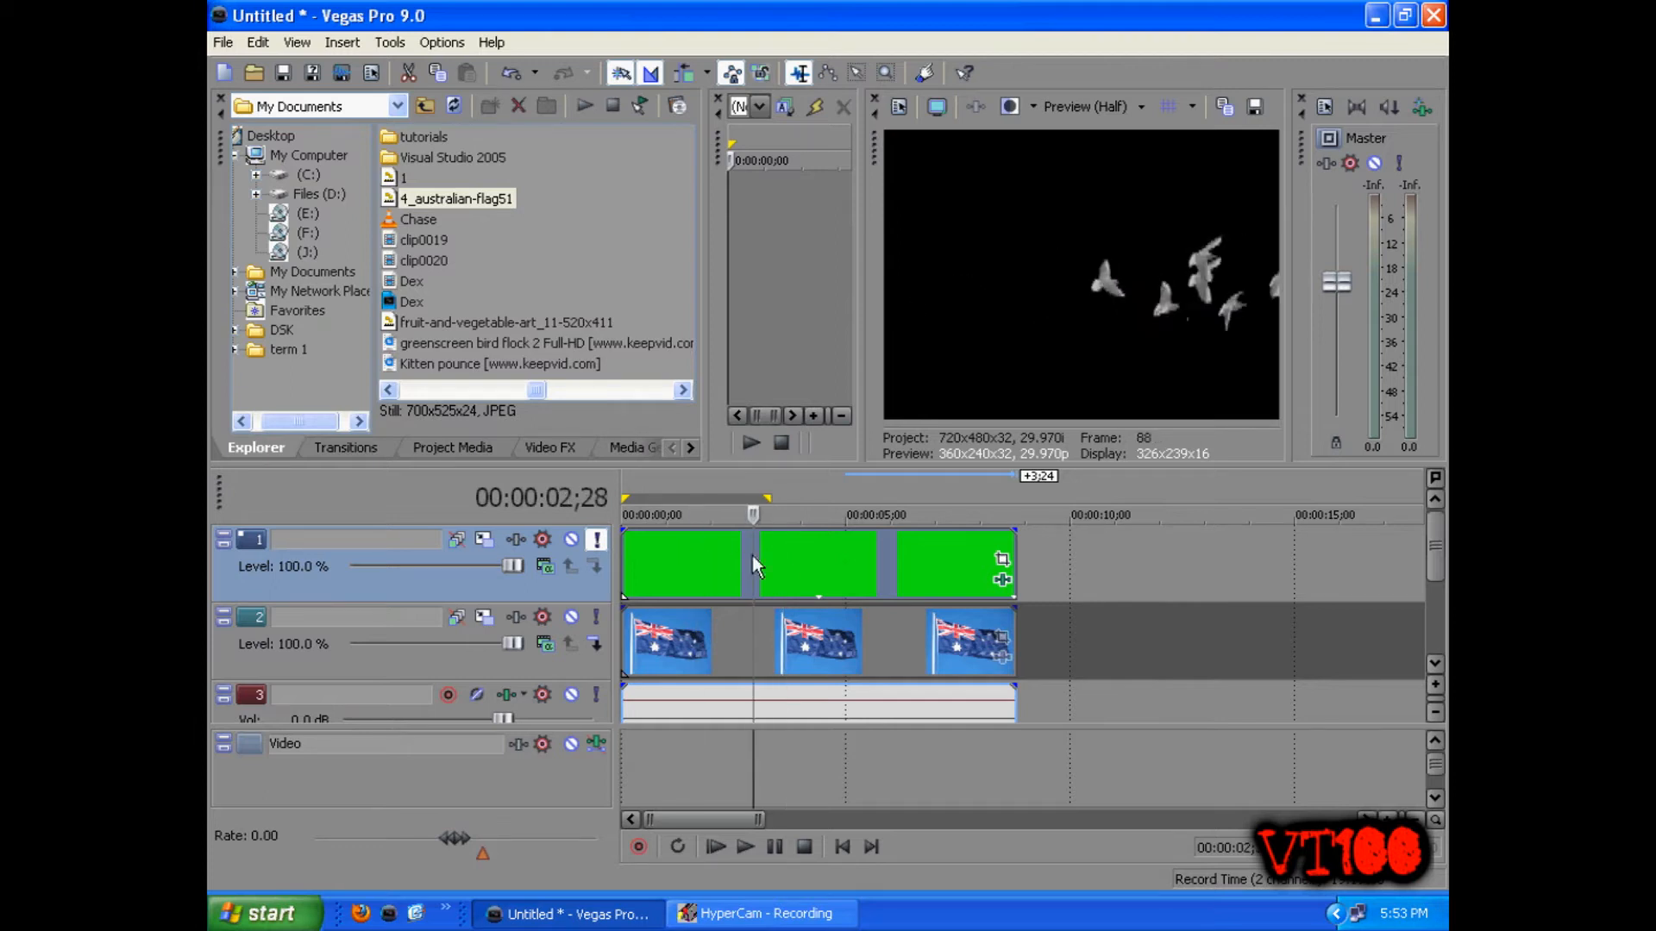
# Turn off solo on the bird track so the flag is composited again
pyautogui.click(845, 562)
pyautogui.click(744, 565)
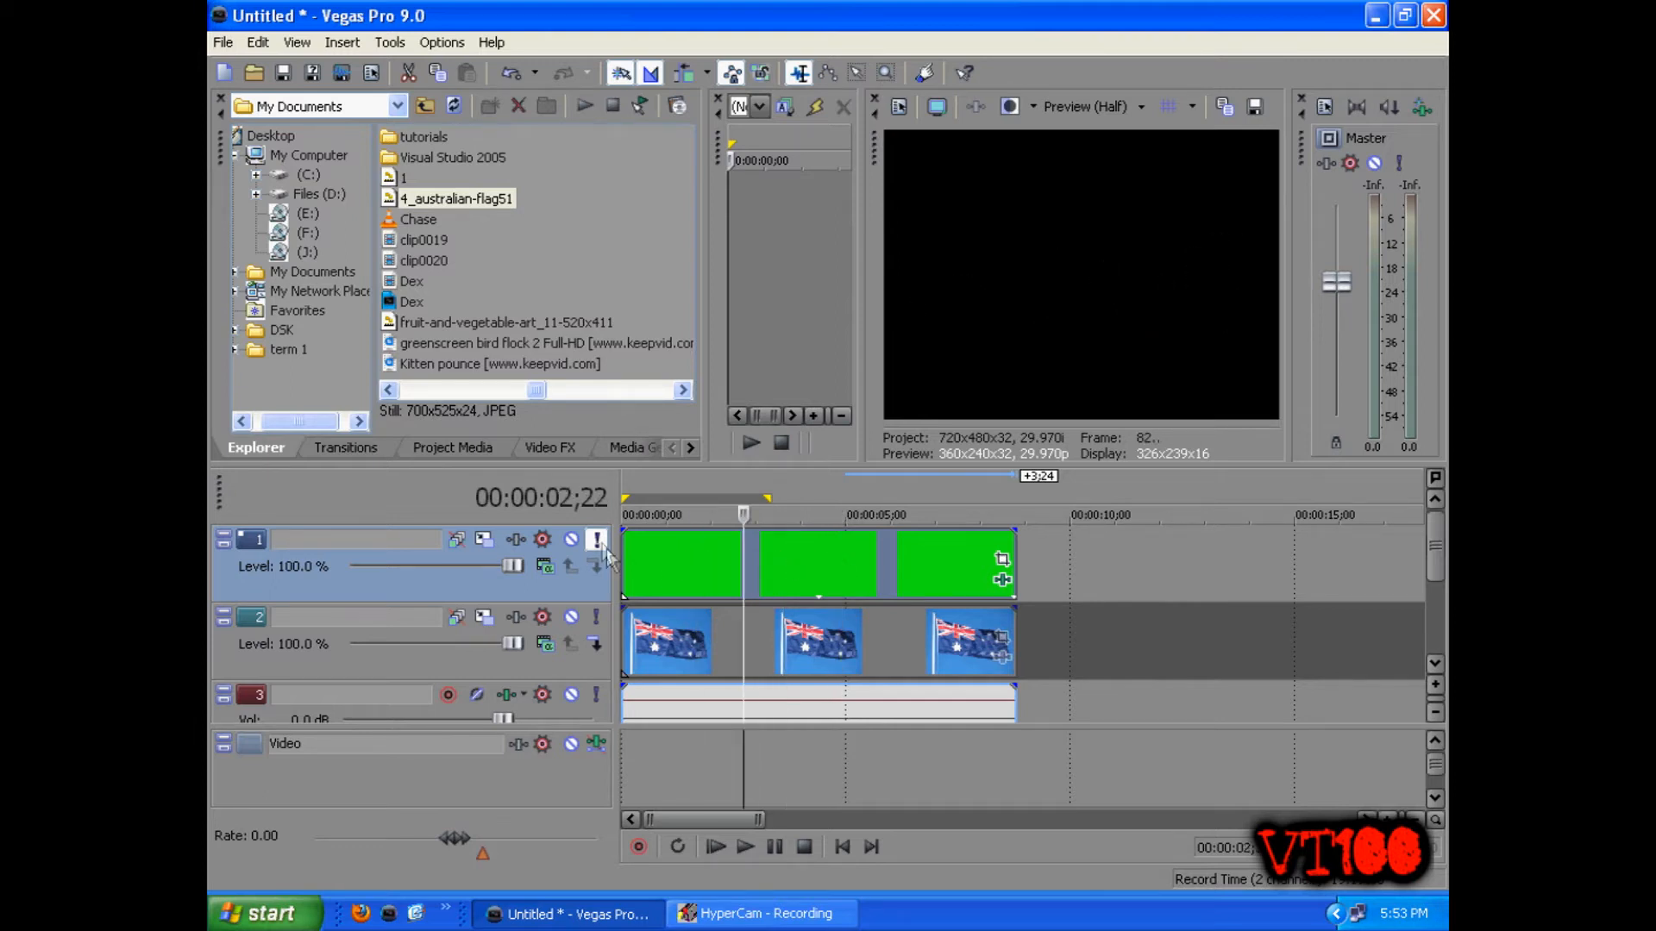
pyautogui.click(596, 539)
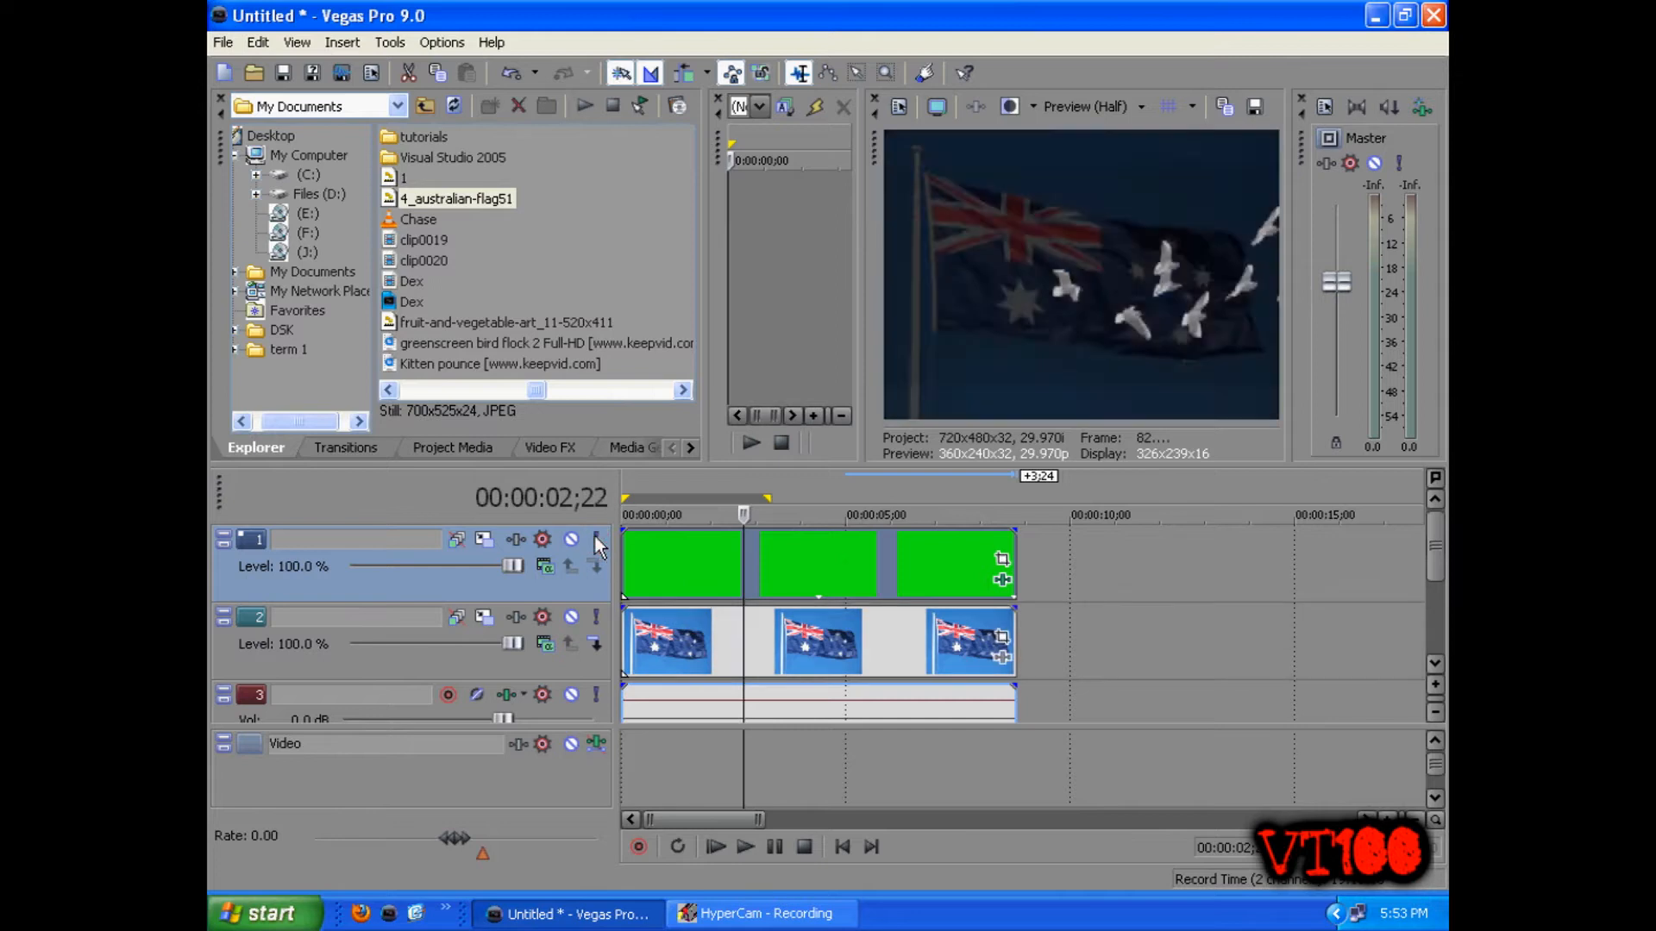
# Set the Chroma Keyer low threshold on the bird clip to 0.100 and close its effect settings
pyautogui.click(1002, 581)
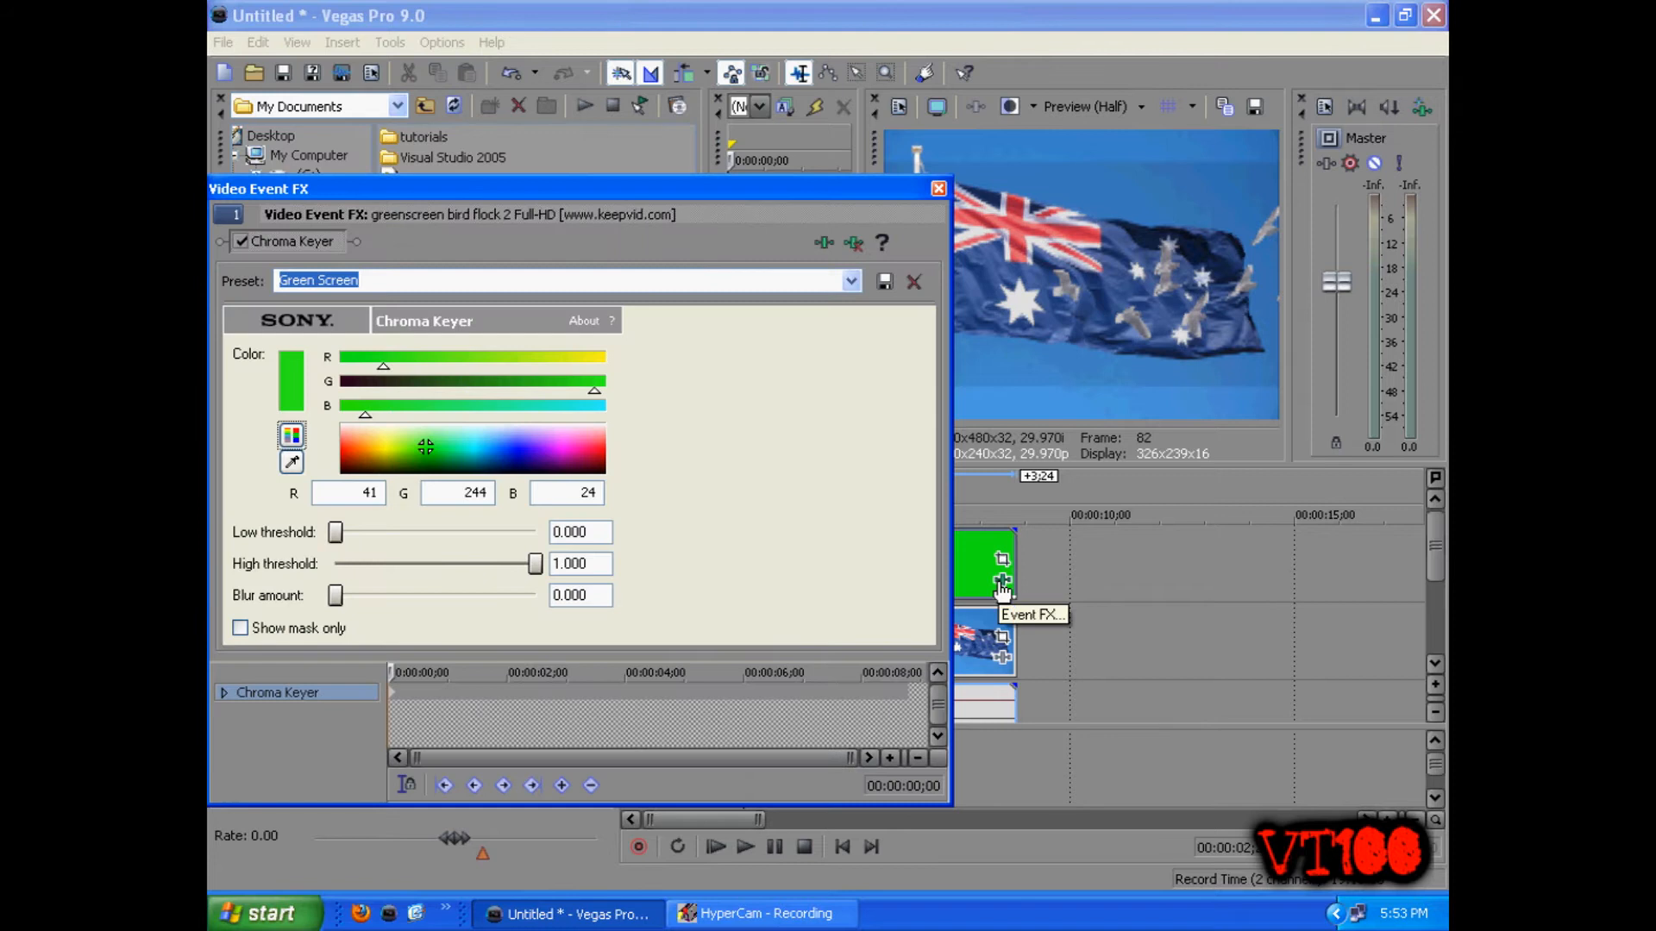
pyautogui.click(341, 535)
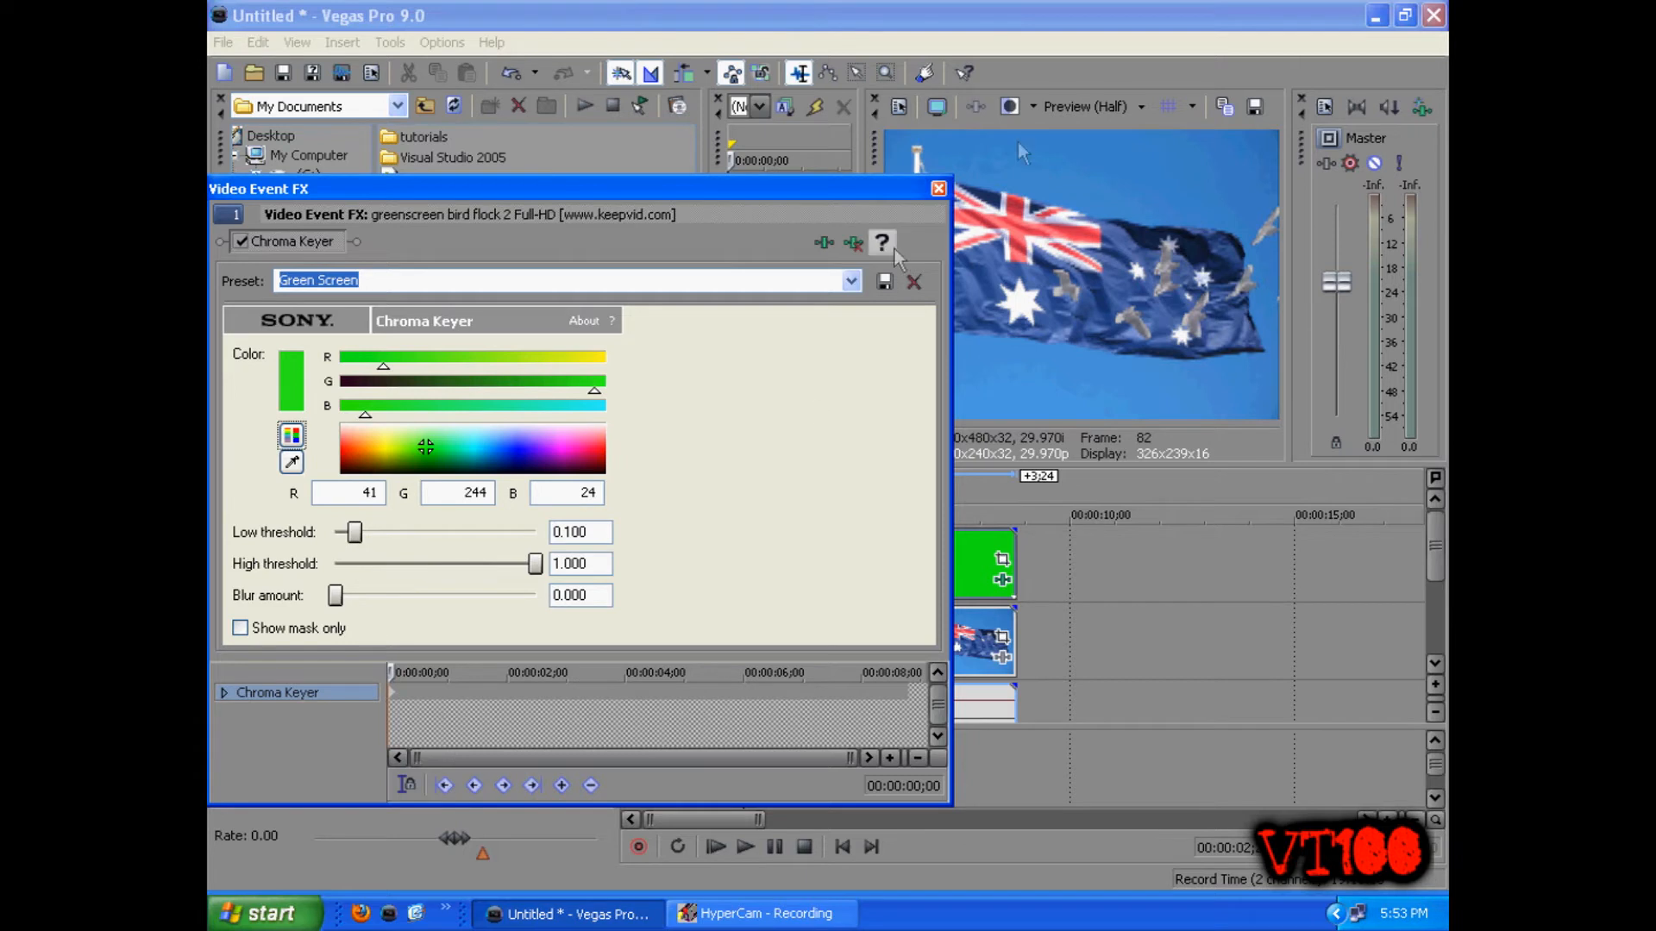
pyautogui.click(938, 189)
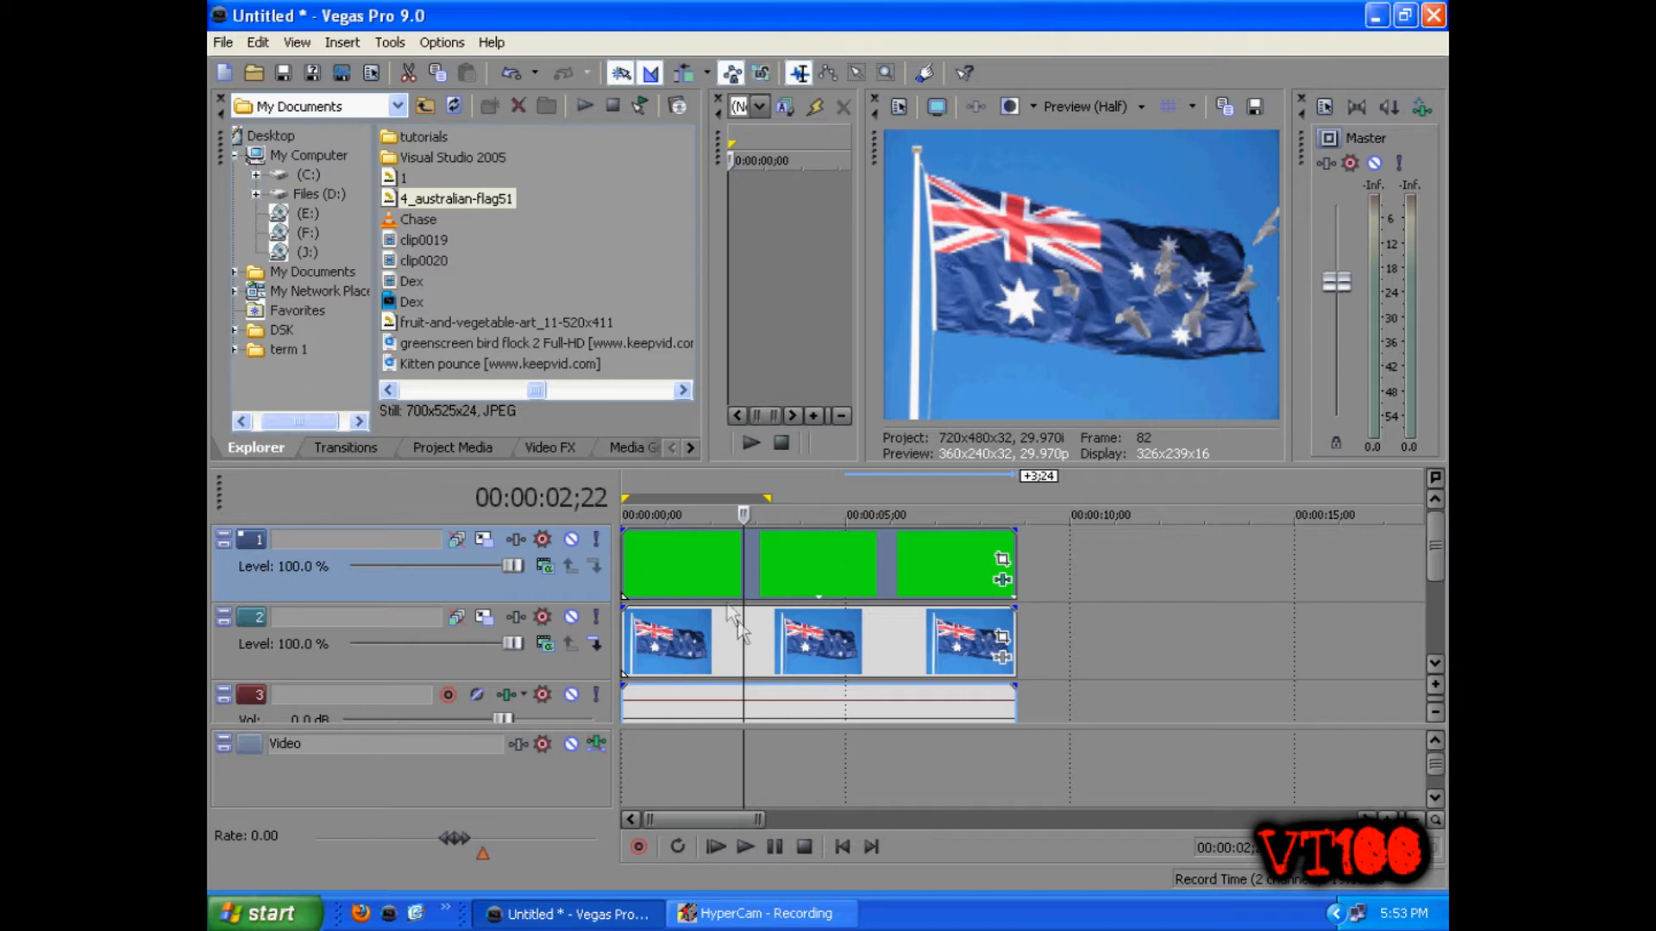
# Scrub through the bird clip to check how the keyed birds look over the flag
pyautogui.click(670, 569)
pyautogui.click(739, 549)
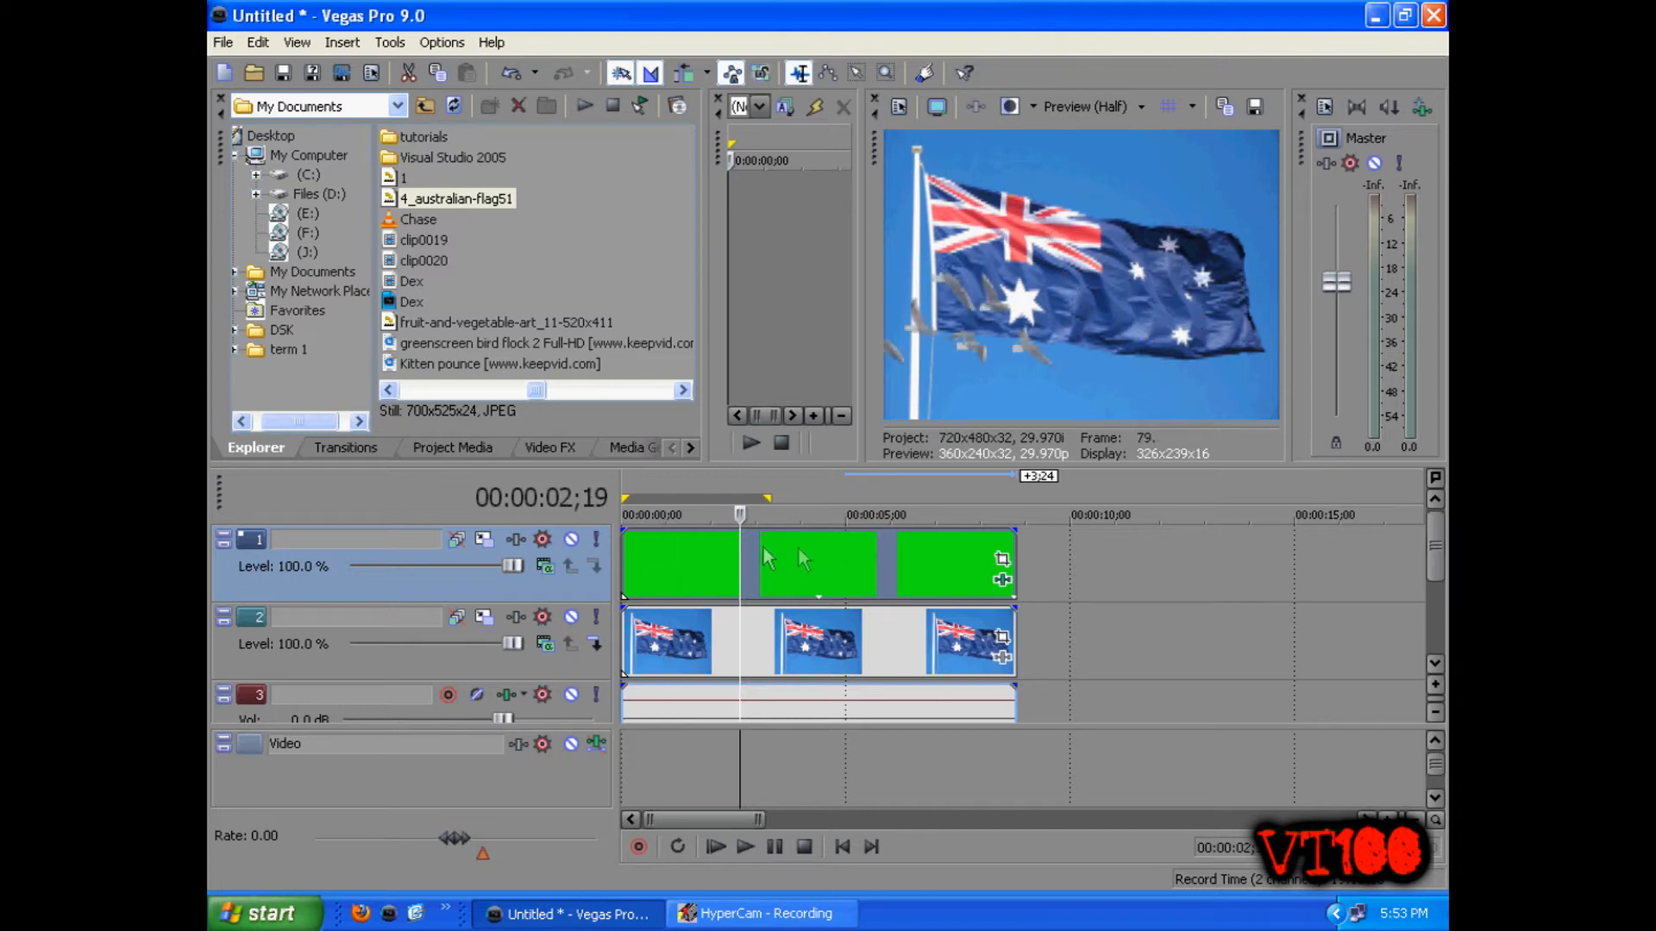
pyautogui.click(806, 560)
pyautogui.click(858, 557)
pyautogui.click(757, 562)
pyautogui.click(713, 563)
pyautogui.click(687, 565)
pyautogui.click(730, 561)
pyautogui.click(740, 569)
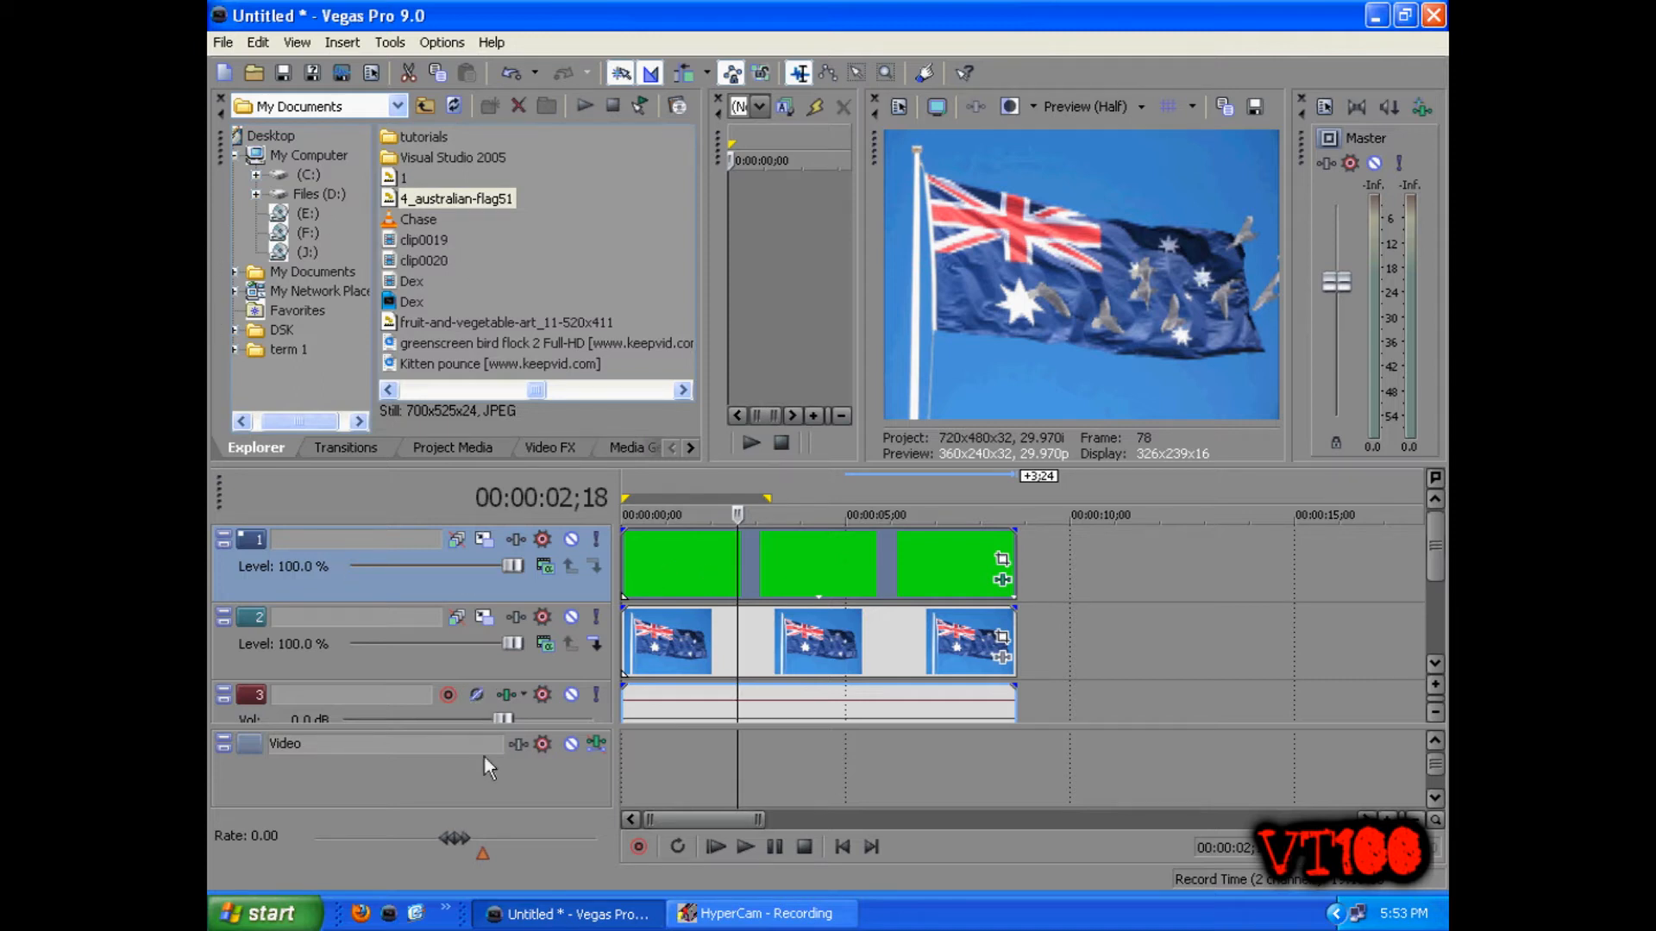
# Open Track Motion for the bird track and enable its 2D Shadow
pyautogui.click(487, 550)
pyautogui.moveTo(537, 170); pyautogui.dragTo(744, 190)
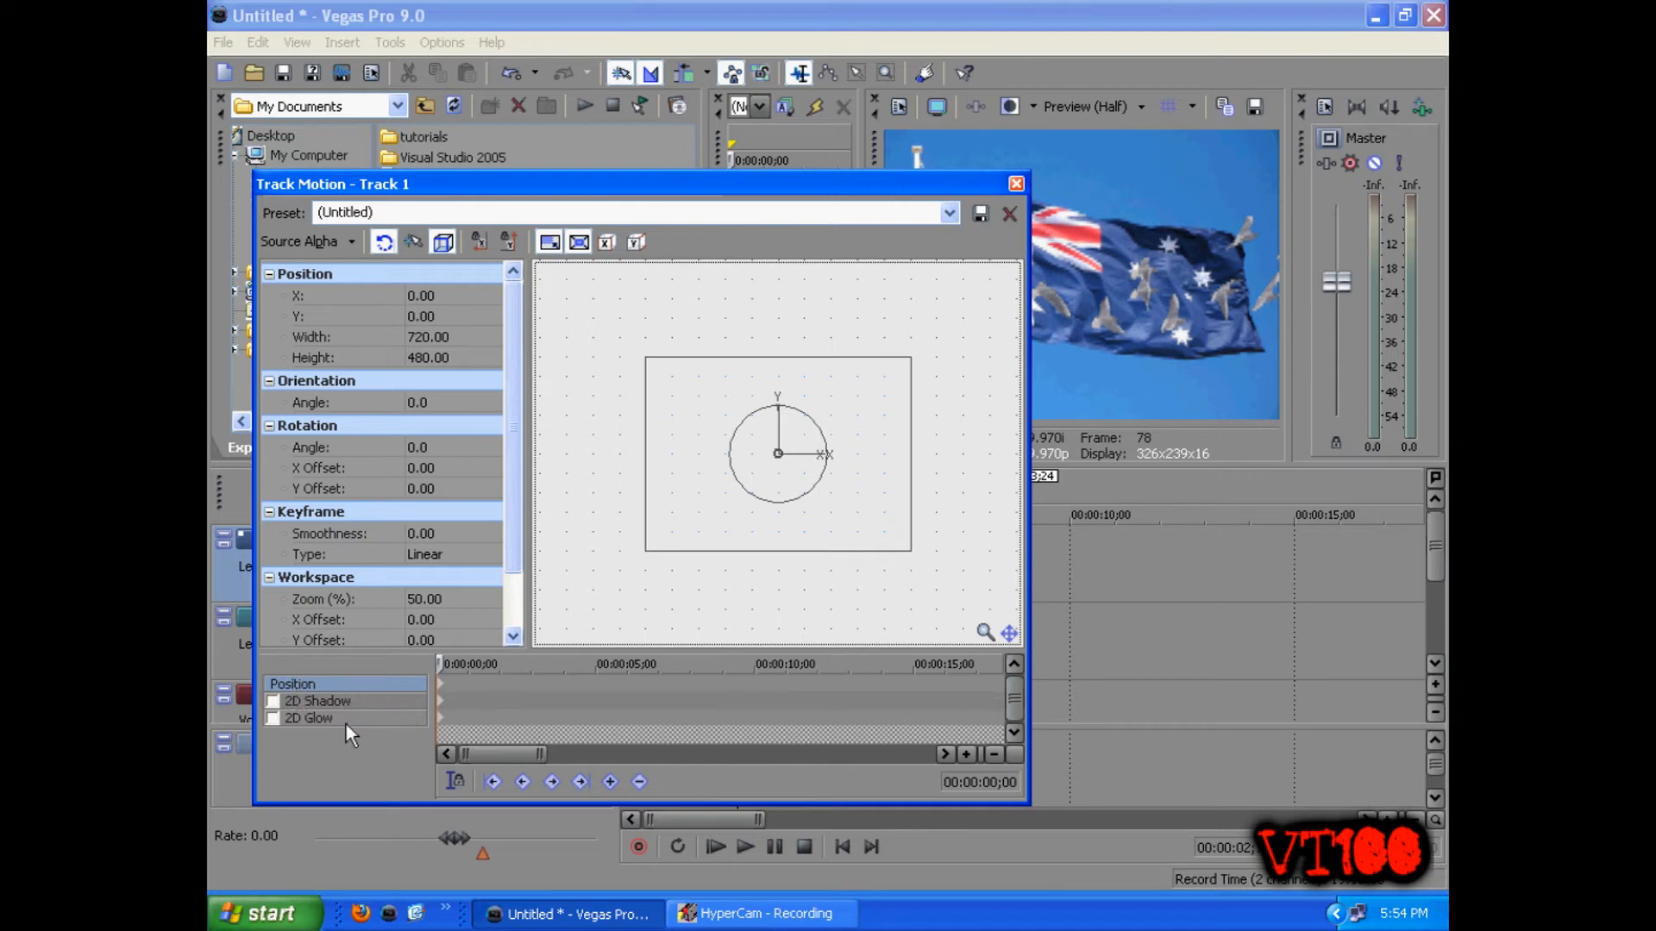
pyautogui.click(273, 701)
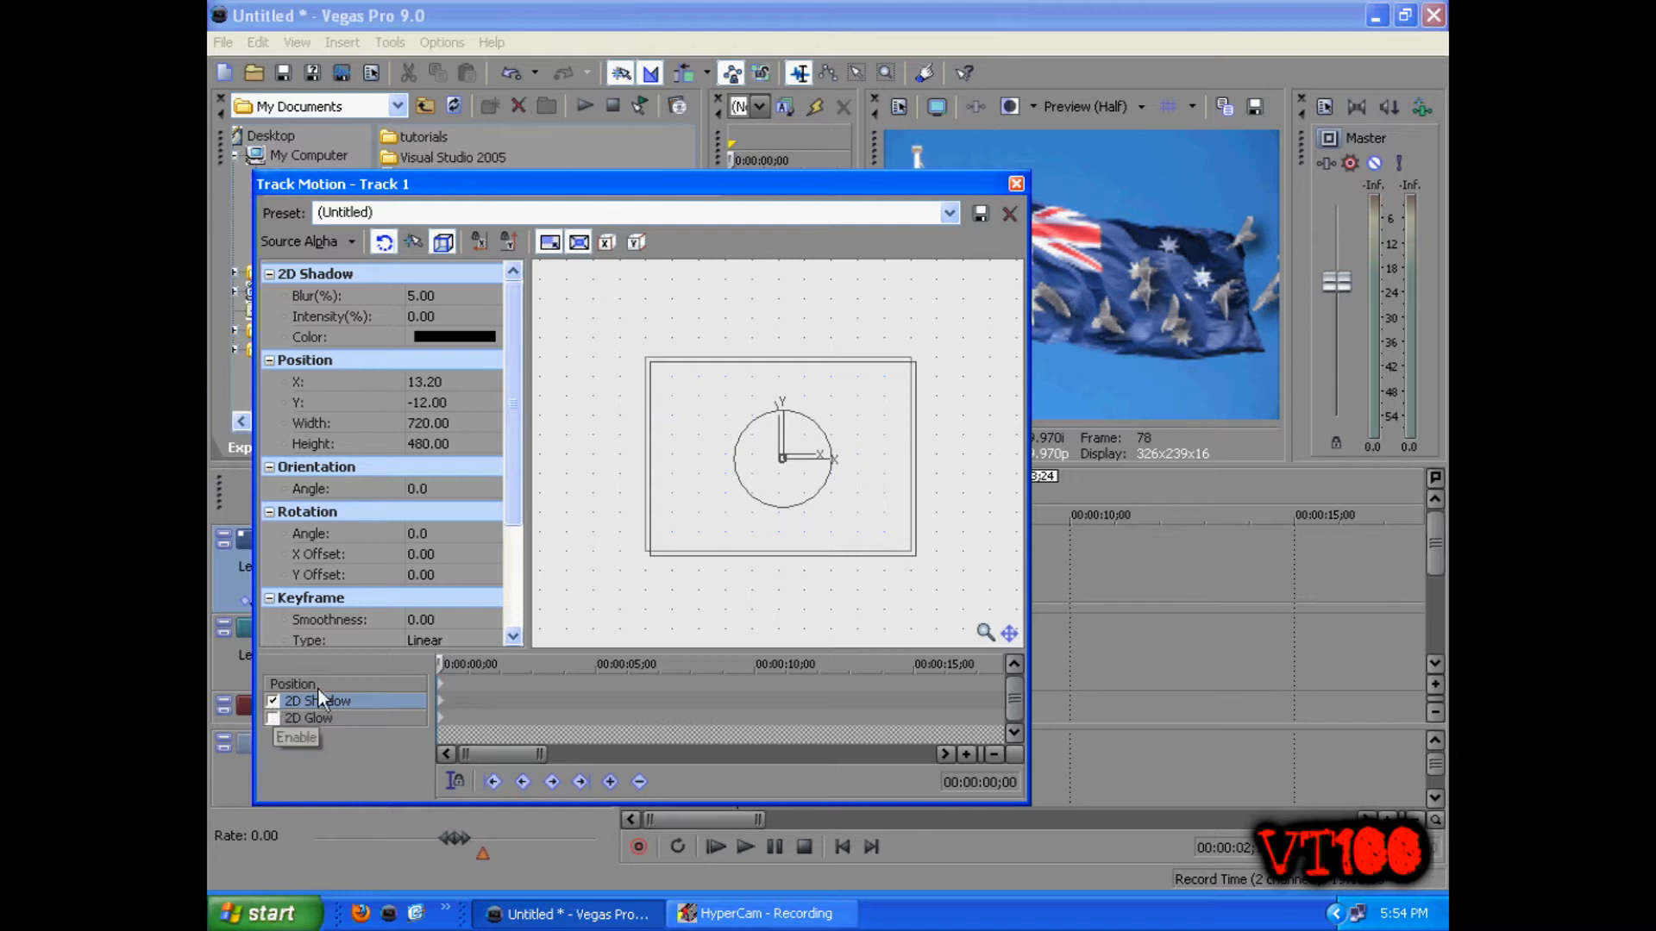
# Offset the birds' 2D shadow down and to the left, to about X -36.30 and Y -30.00
pyautogui.click(649, 418)
pyautogui.click(593, 412)
pyautogui.moveTo(665, 447)
pyautogui.mouseDown()
pyautogui.moveTo(677, 458)
pyautogui.moveTo(656, 432)
pyautogui.moveTo(655, 454)
pyautogui.mouseUp()
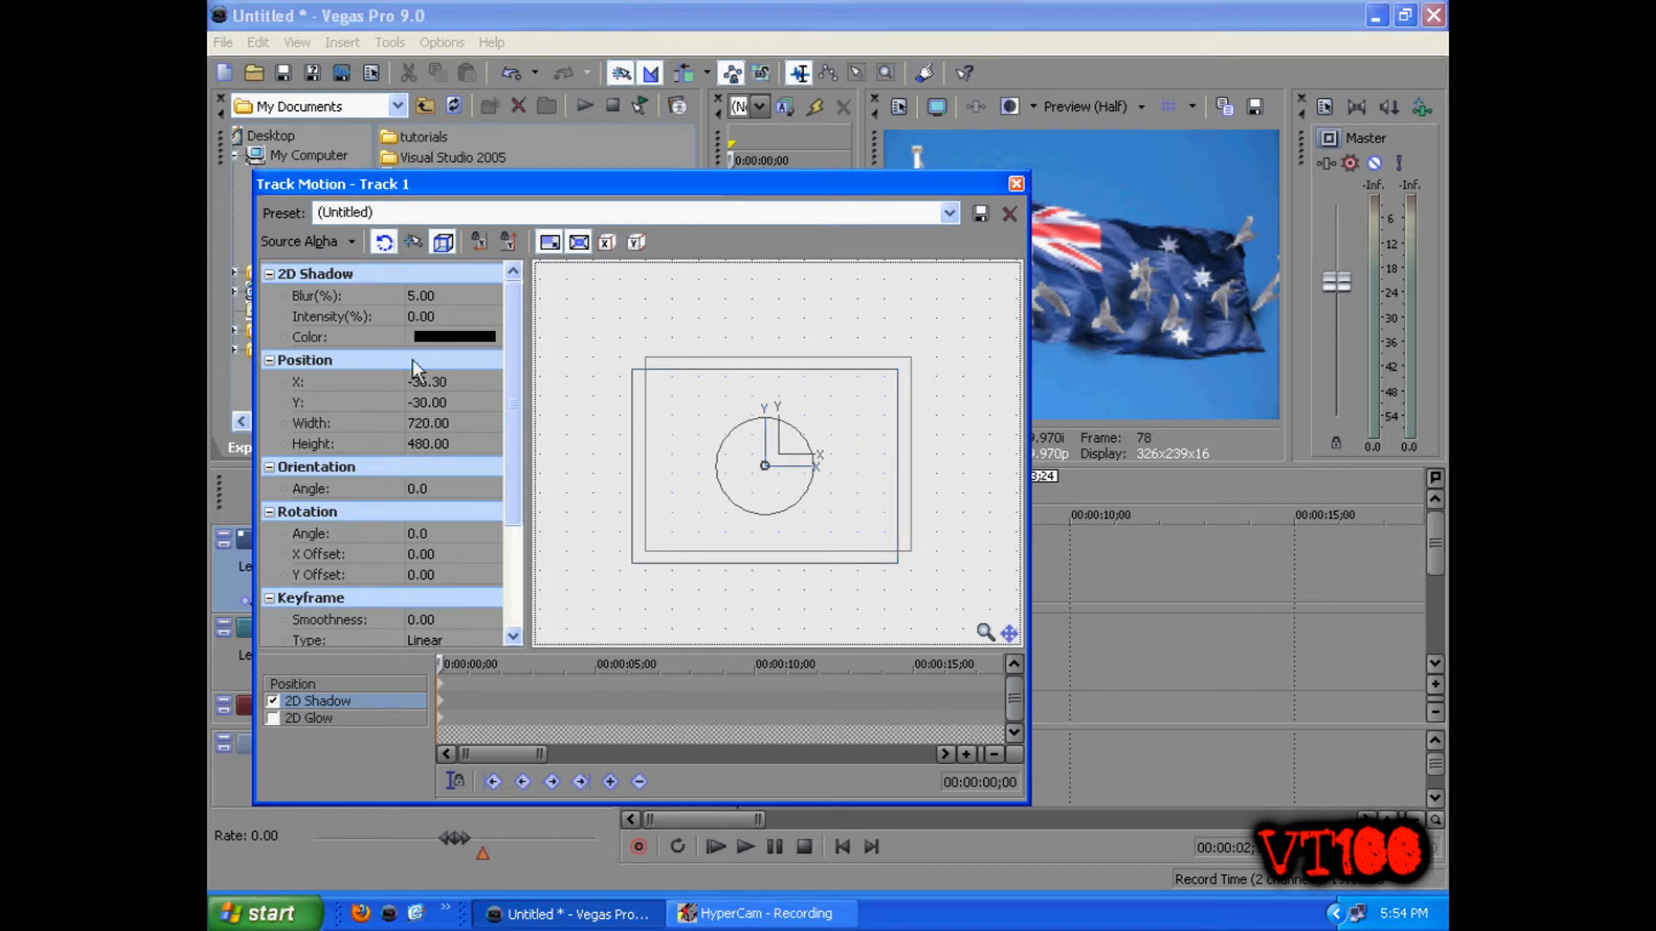
# Set the 2D shadow's blur to 3% and its intensity to 2%, and close Track Motion
pyautogui.click(433, 295)
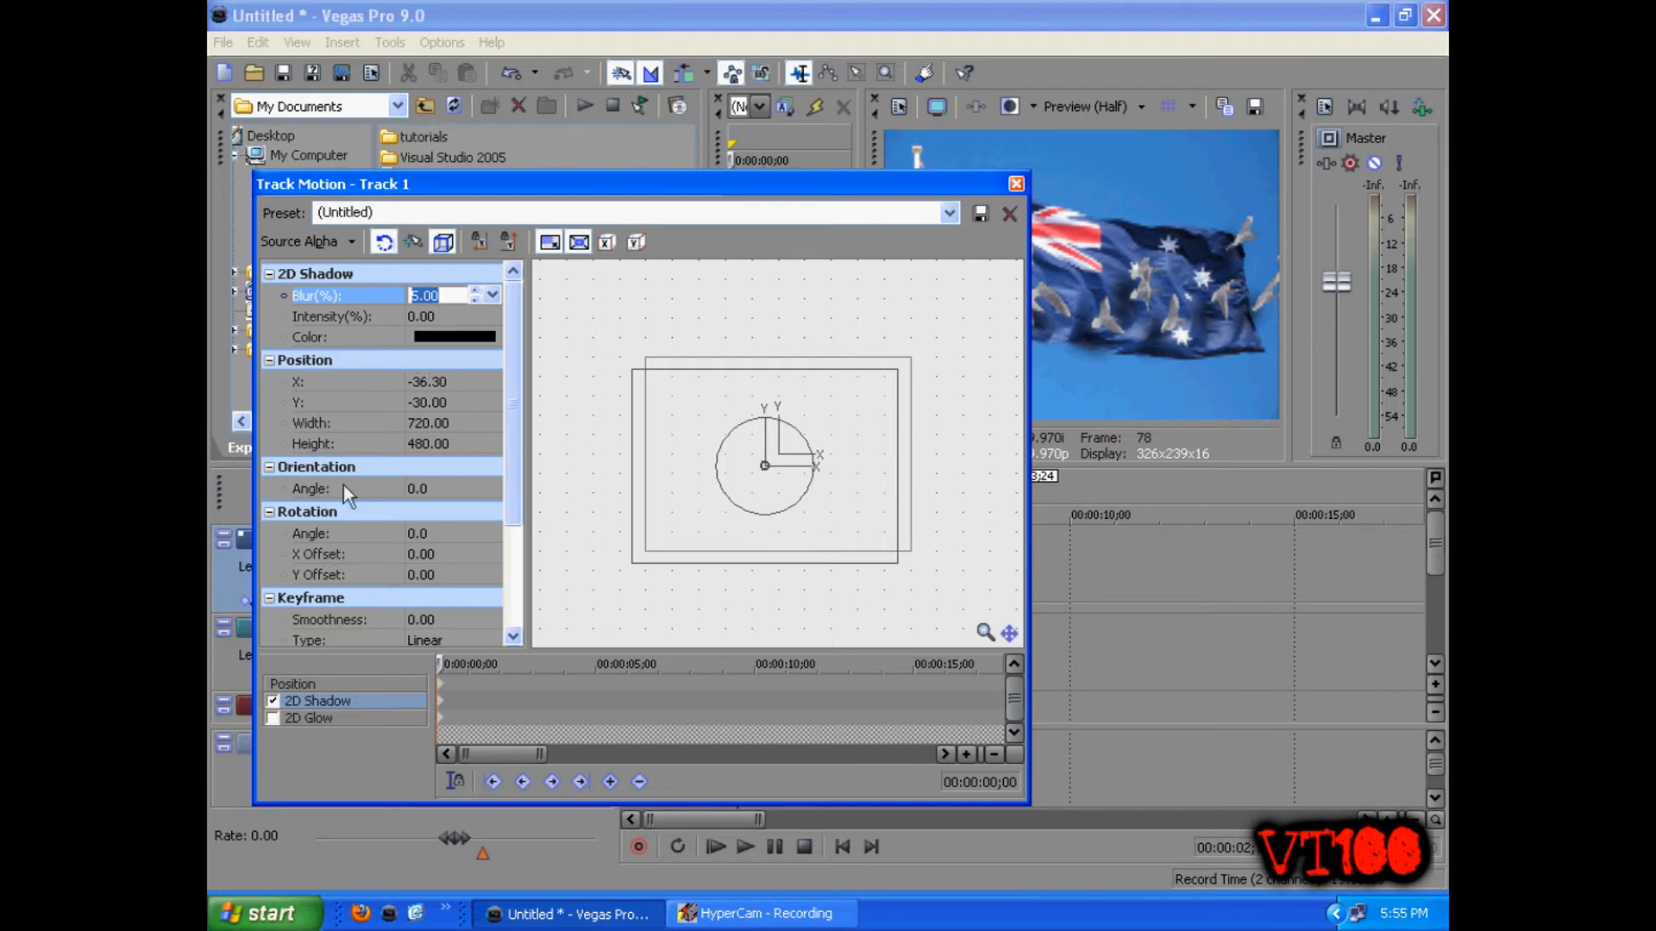
pyautogui.click(459, 318)
pyautogui.click(461, 297)
pyautogui.click(473, 298)
pyautogui.click(474, 298)
pyautogui.click(473, 298)
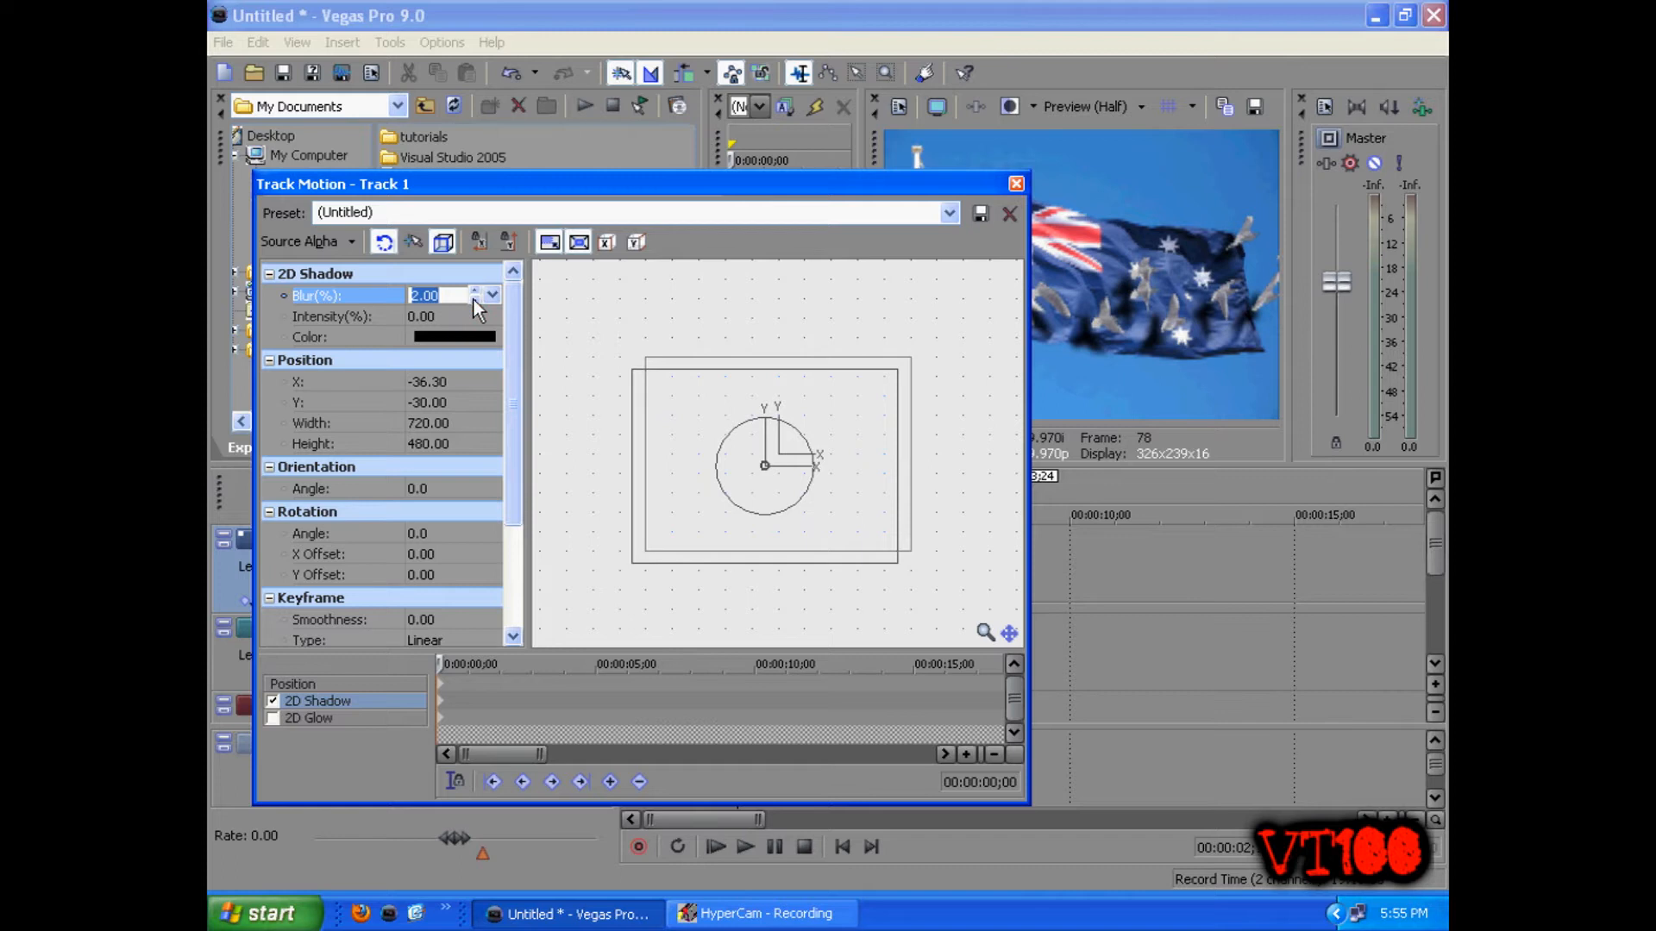
pyautogui.click(475, 316)
pyautogui.click(476, 312)
pyautogui.click(475, 313)
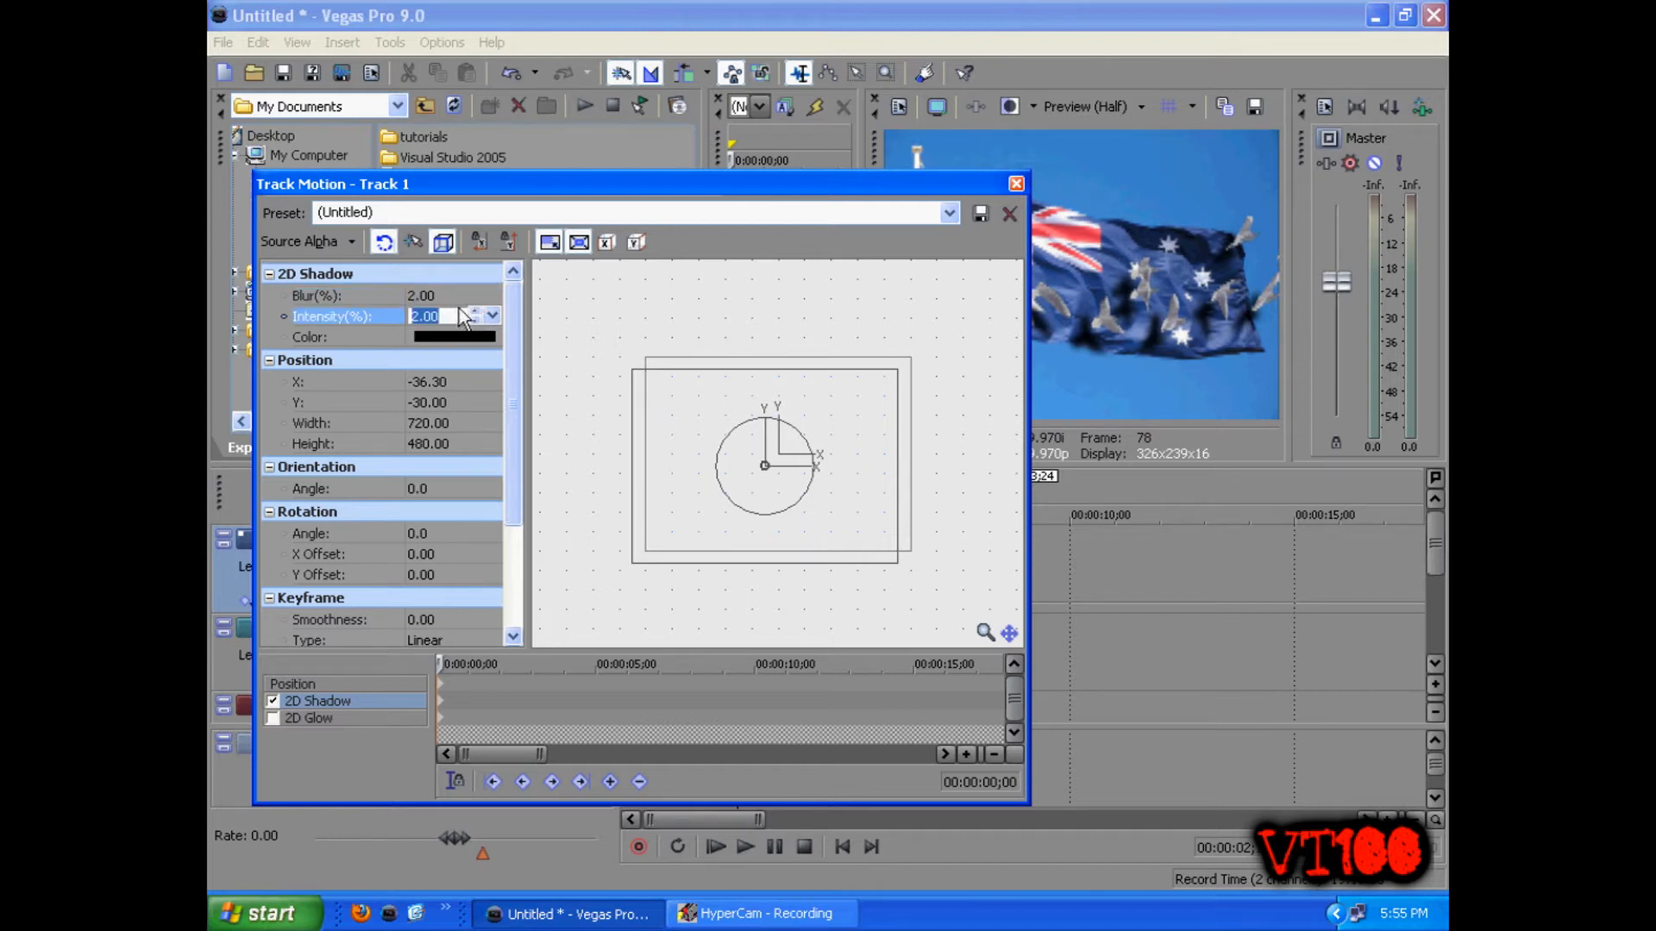
pyautogui.click(485, 297)
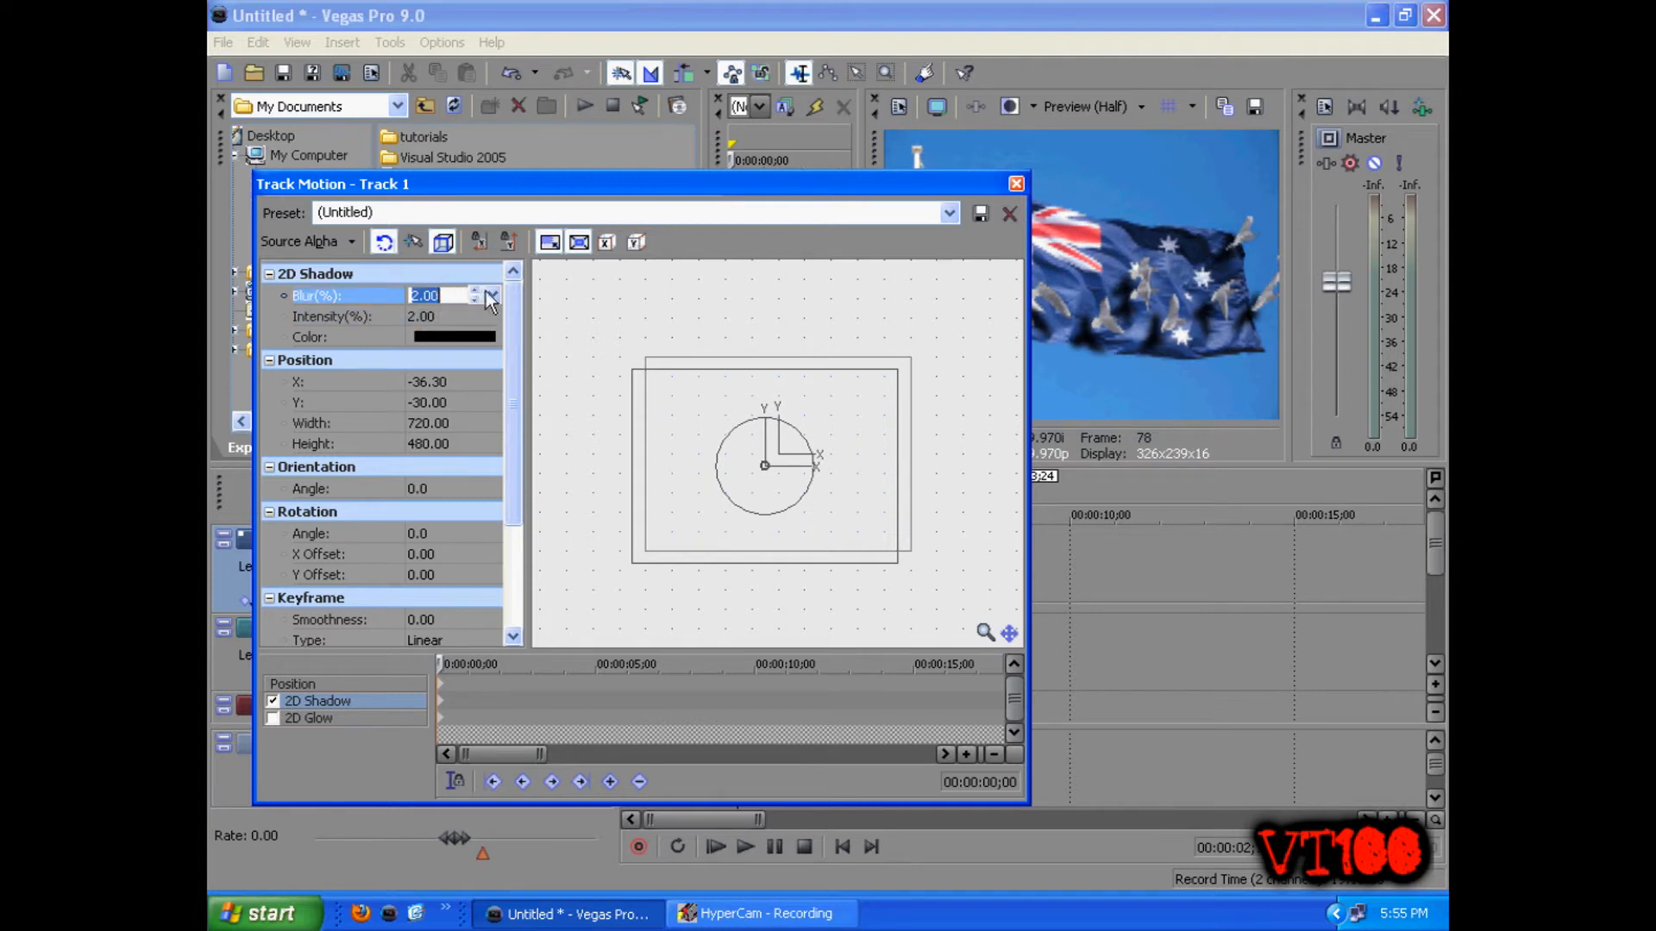
pyautogui.click(477, 292)
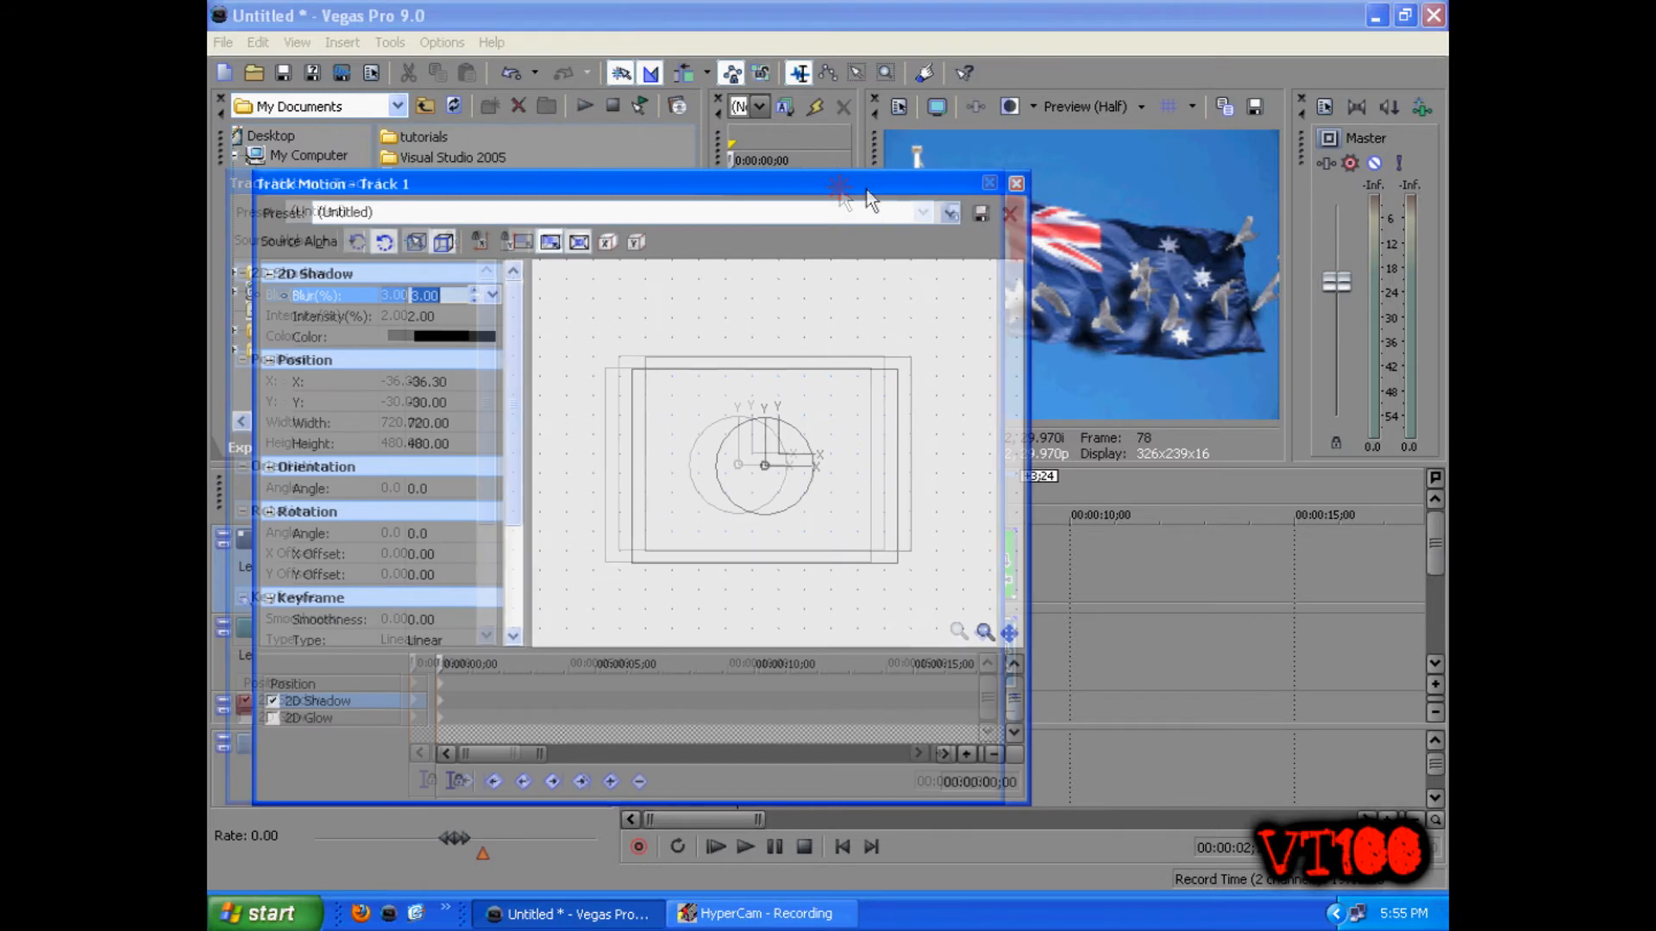
pyautogui.moveTo(842, 186); pyautogui.dragTo(674, 185)
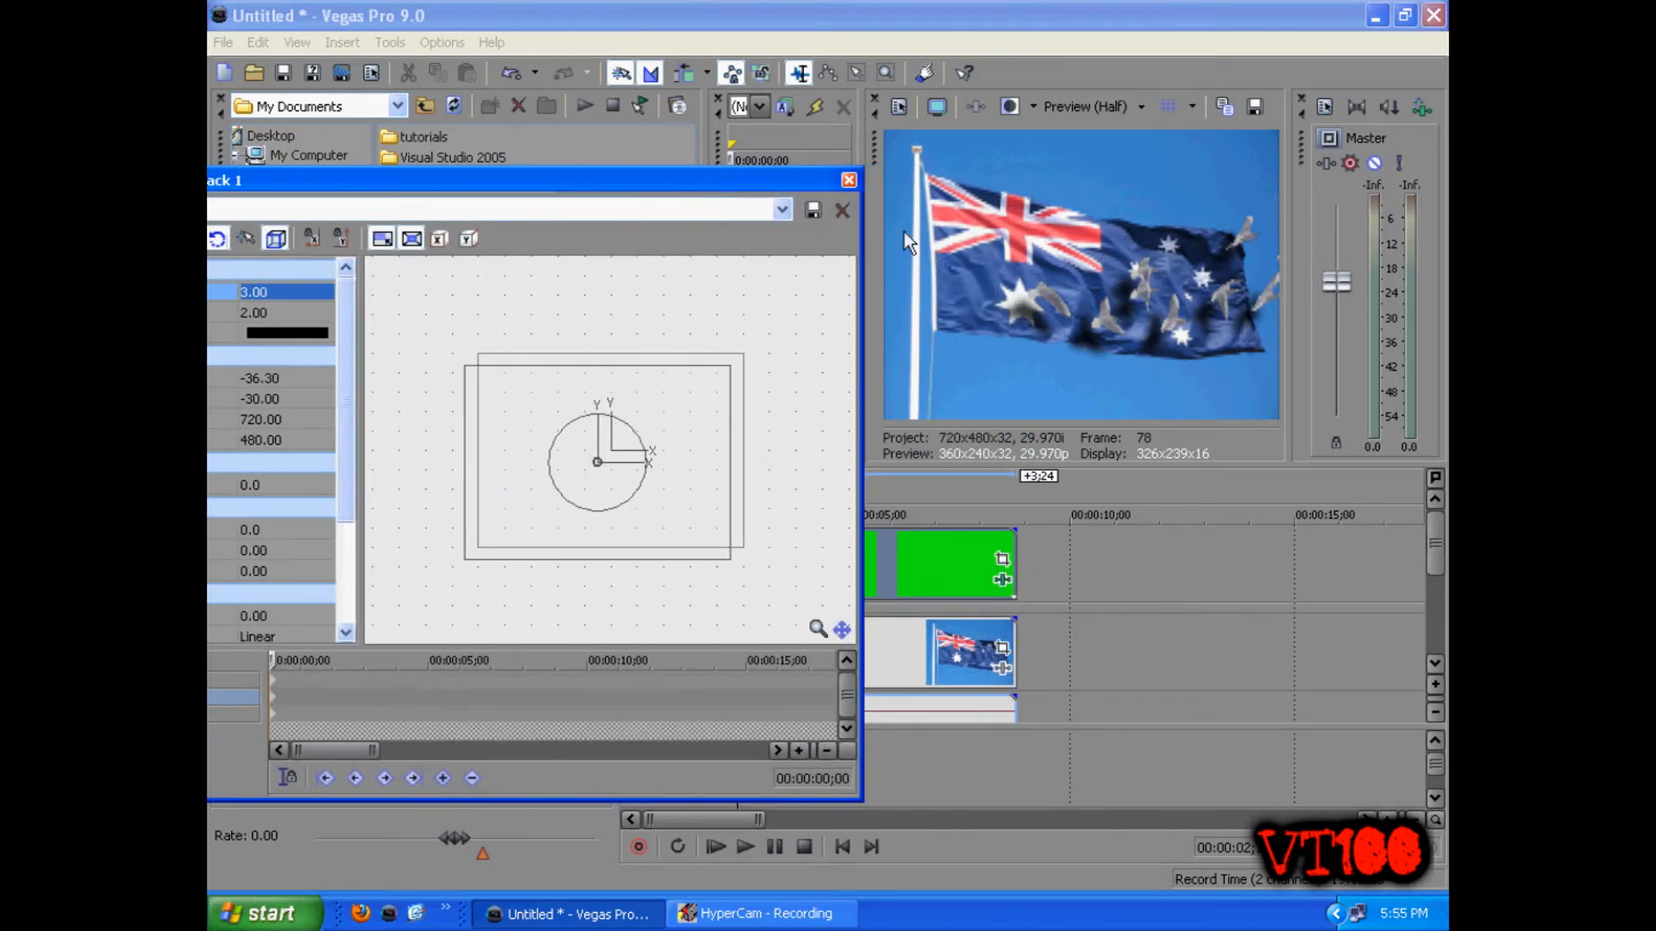
pyautogui.click(849, 181)
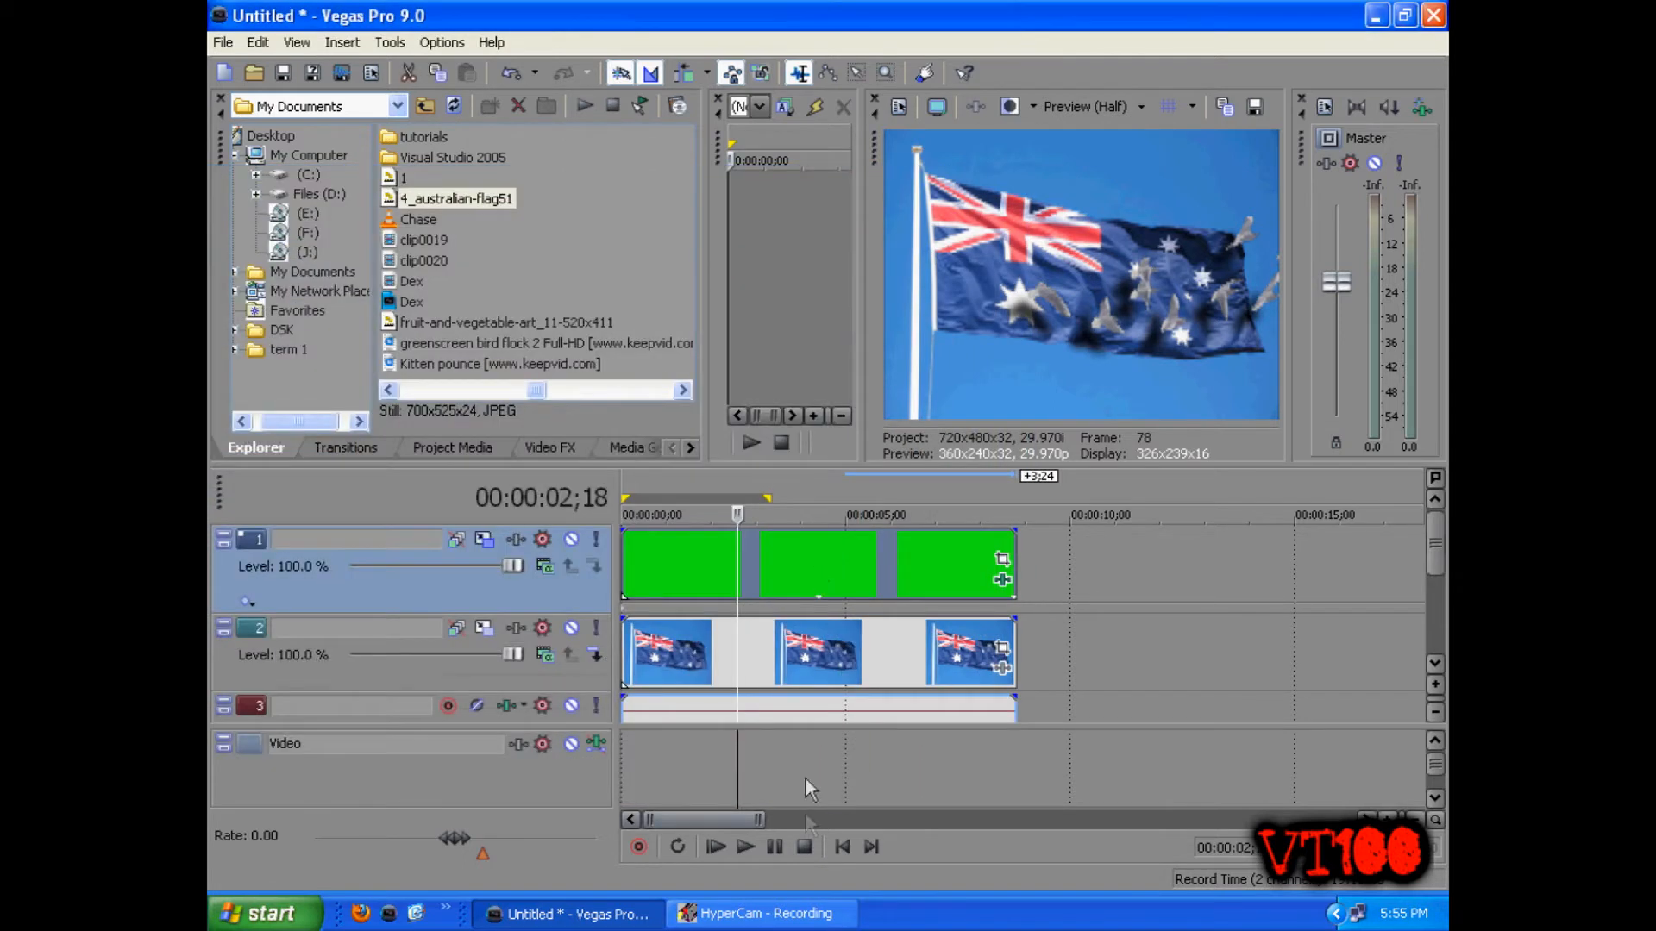
# Play back and scrub the timeline to examine the shadows the birds cast on the flag
pyautogui.click(716, 847)
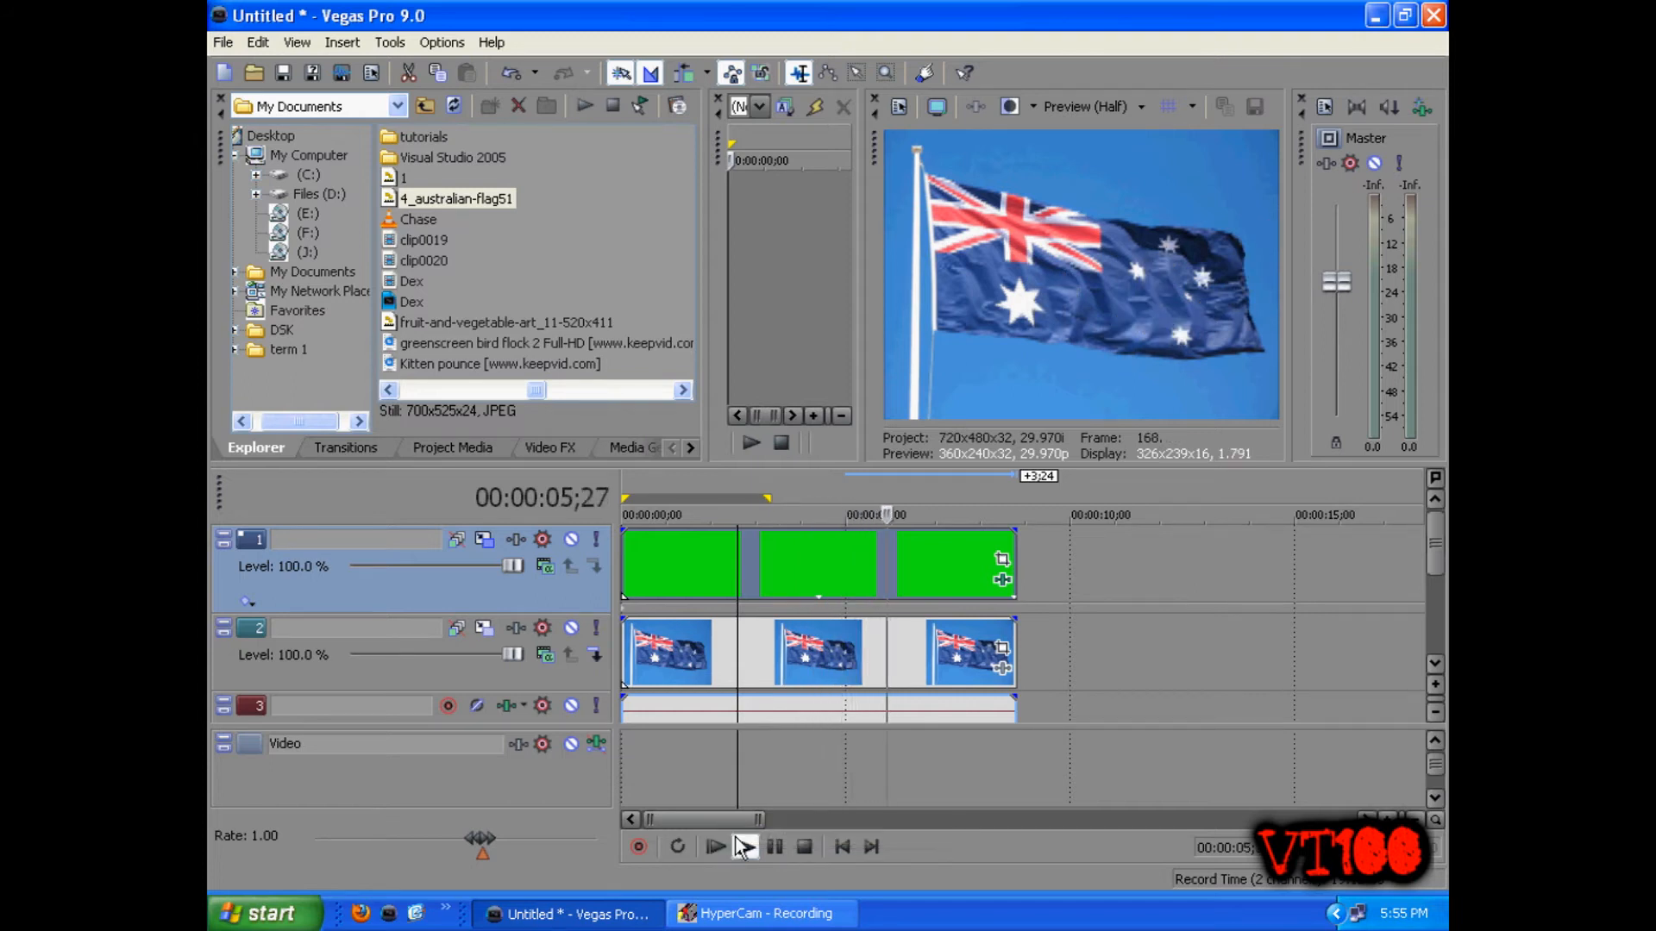
pyautogui.click(776, 848)
pyautogui.click(785, 630)
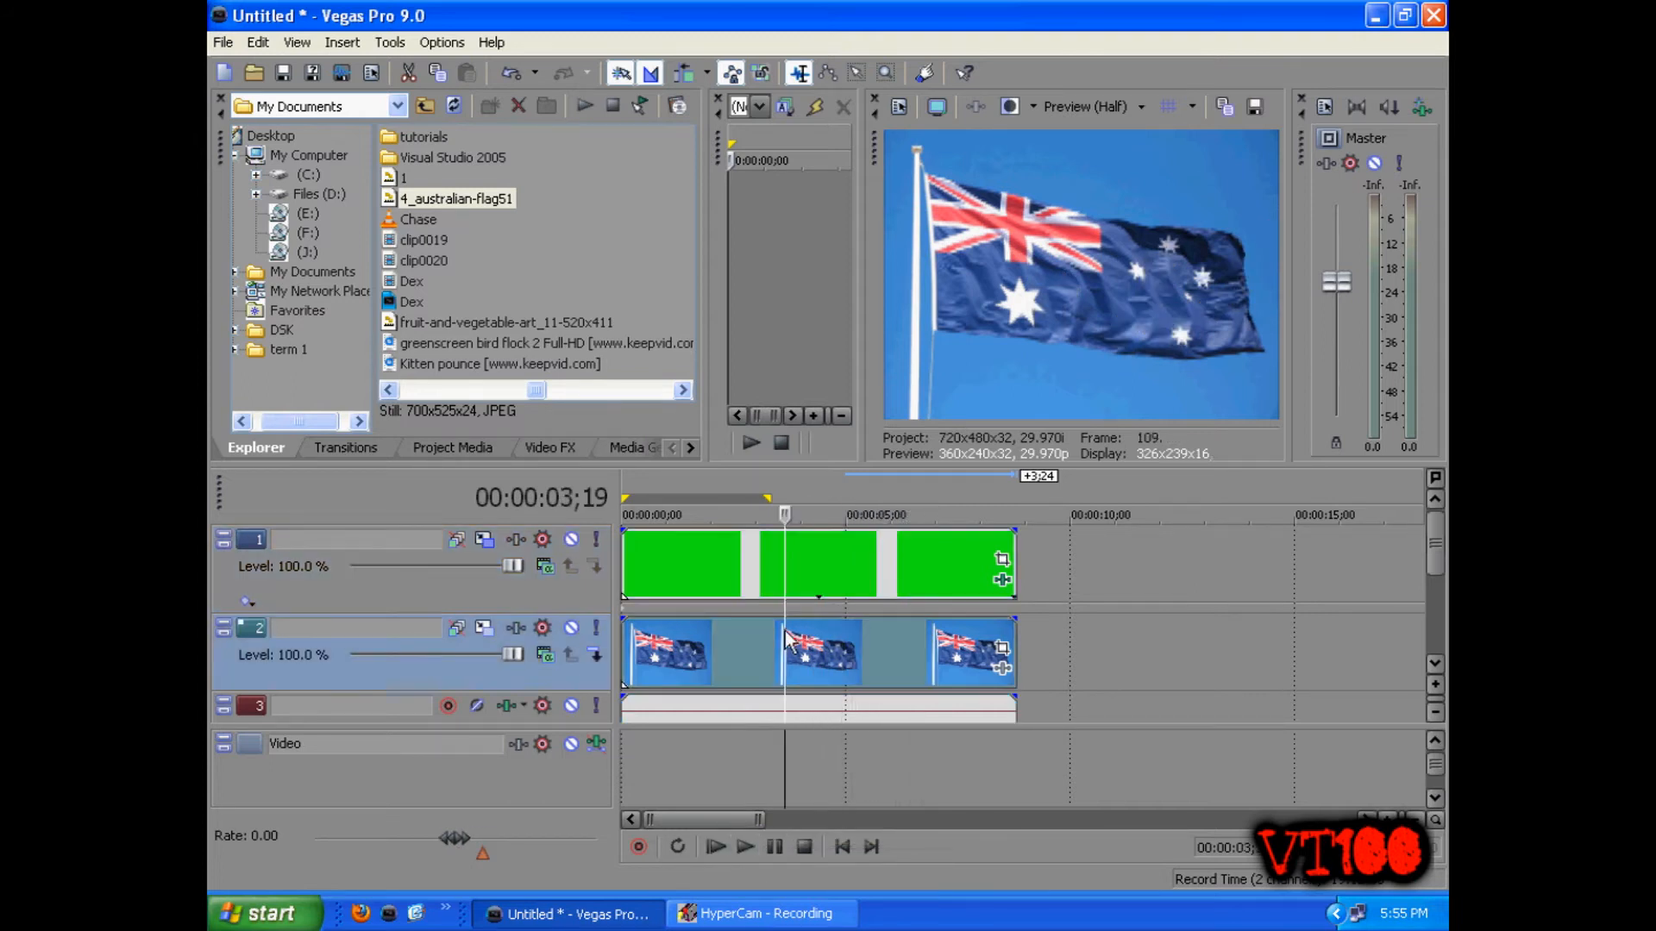
pyautogui.click(747, 577)
pyautogui.click(712, 570)
pyautogui.click(679, 566)
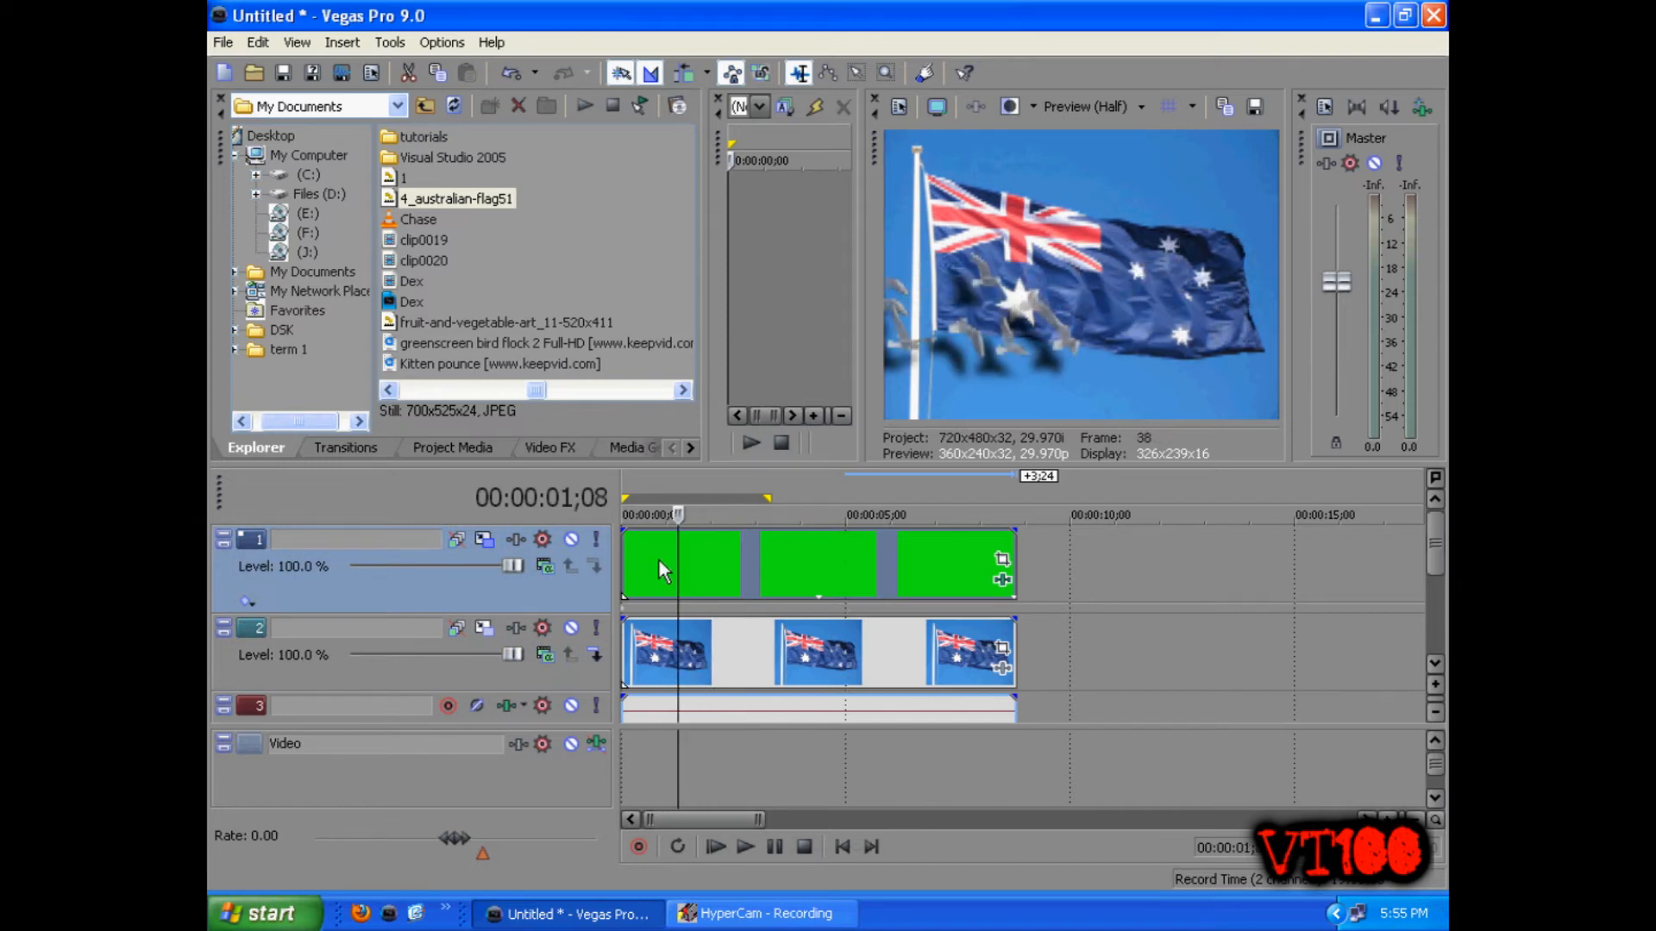
pyautogui.click(694, 565)
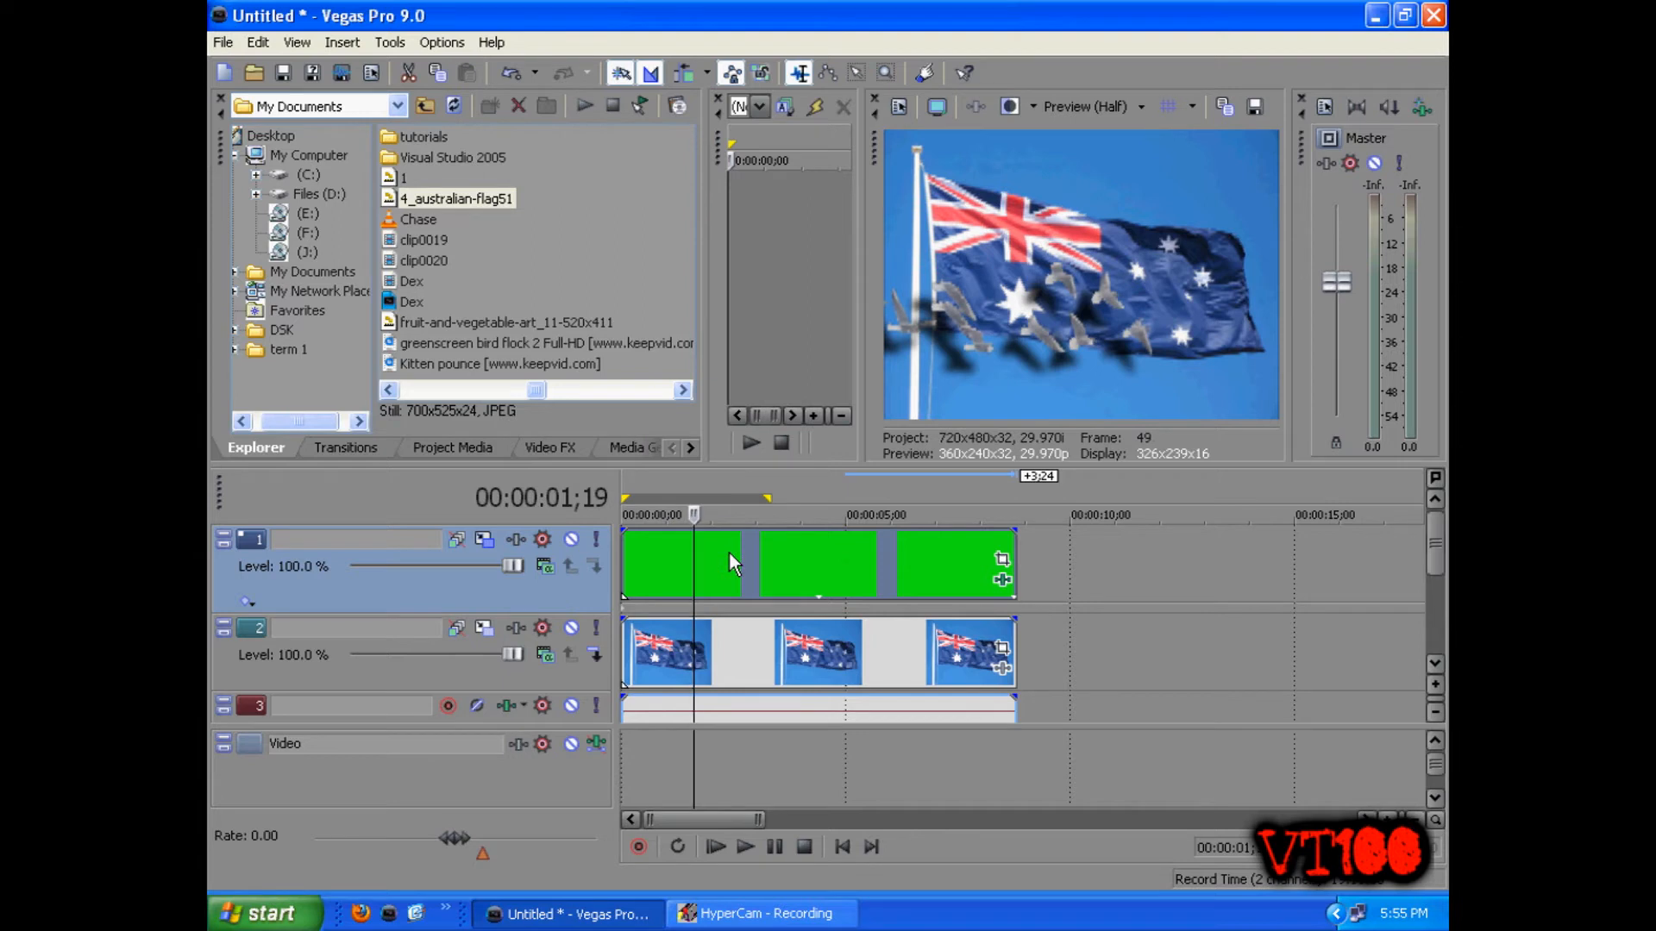
pyautogui.click(729, 554)
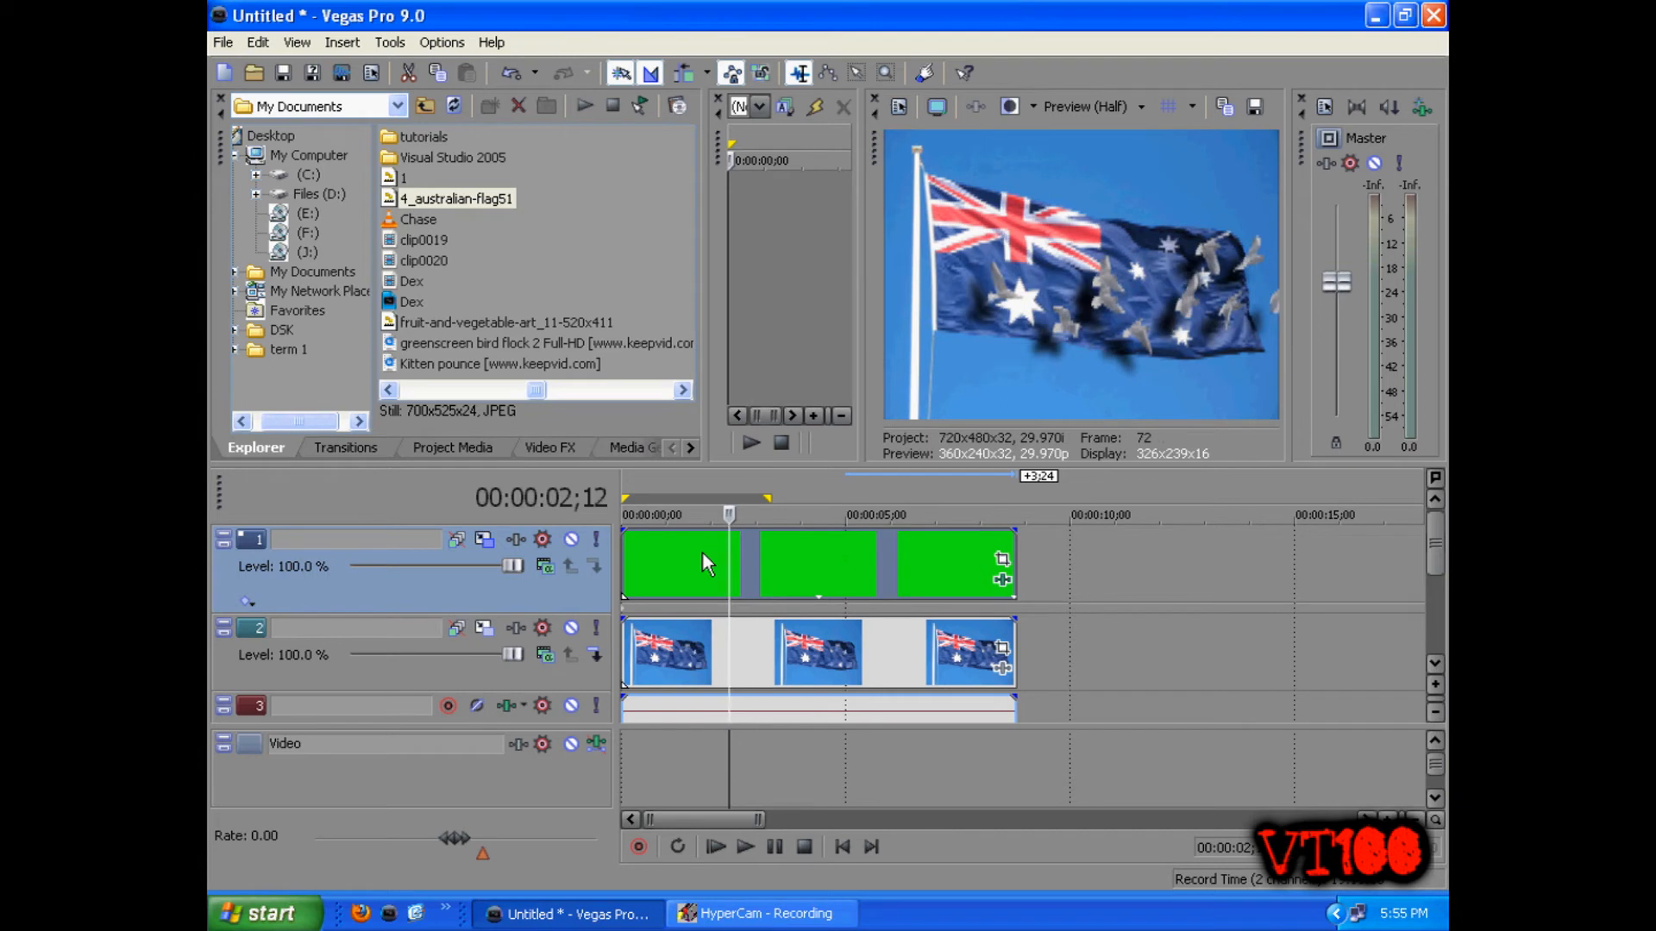
pyautogui.click(690, 577)
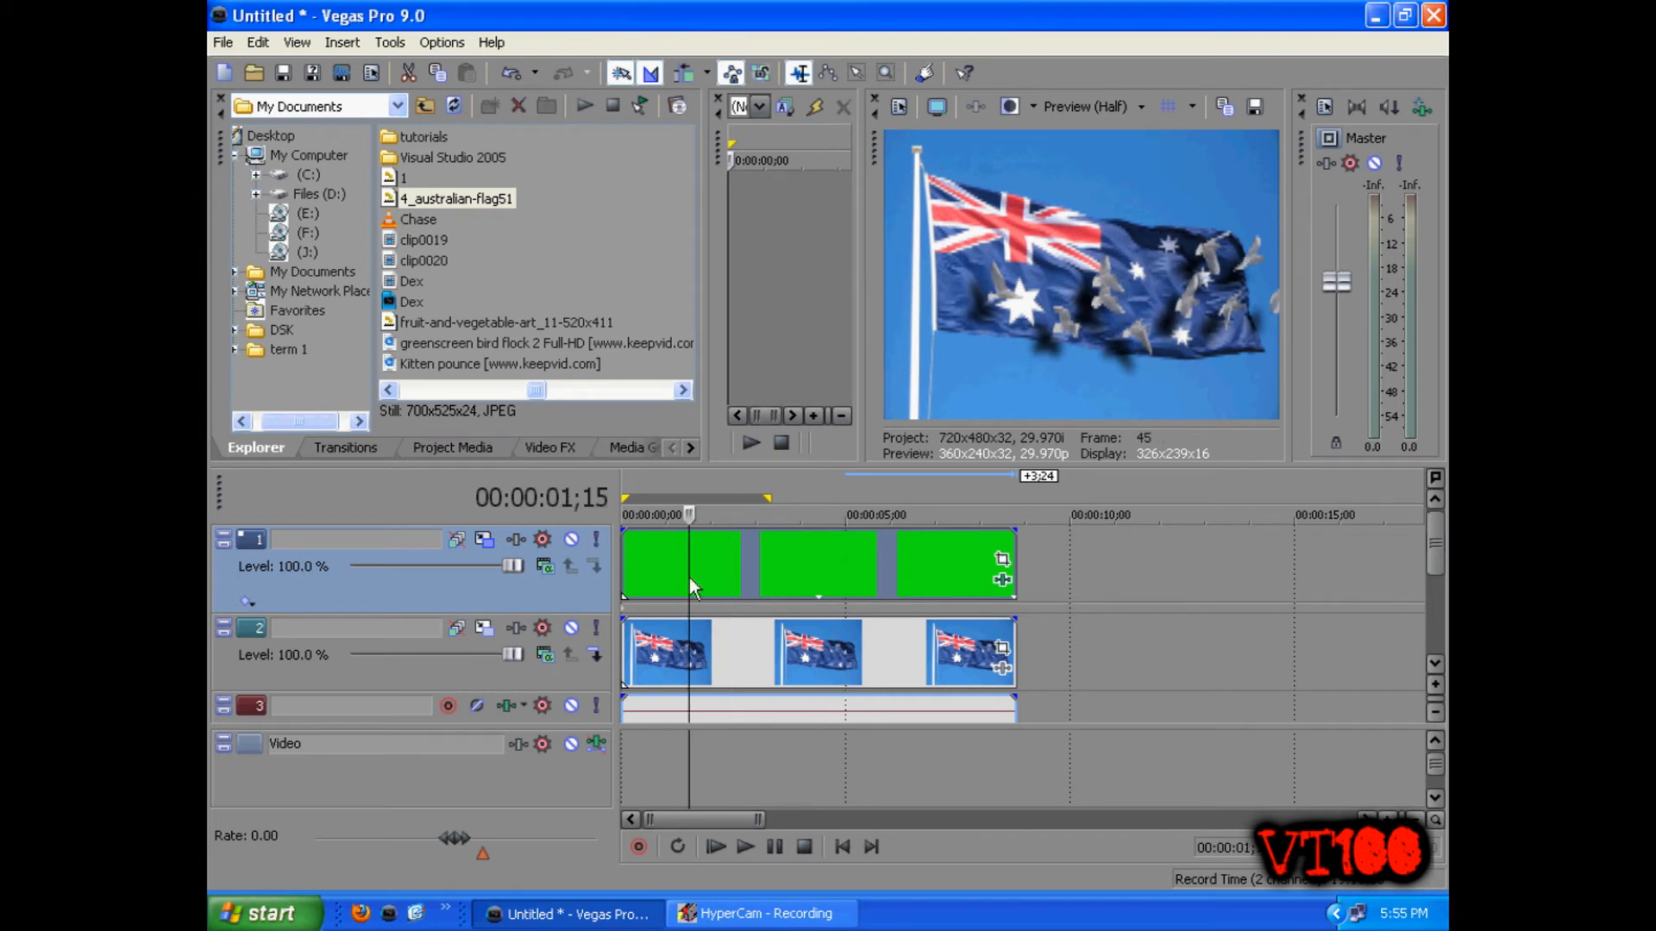
pyautogui.click(739, 570)
pyautogui.click(907, 565)
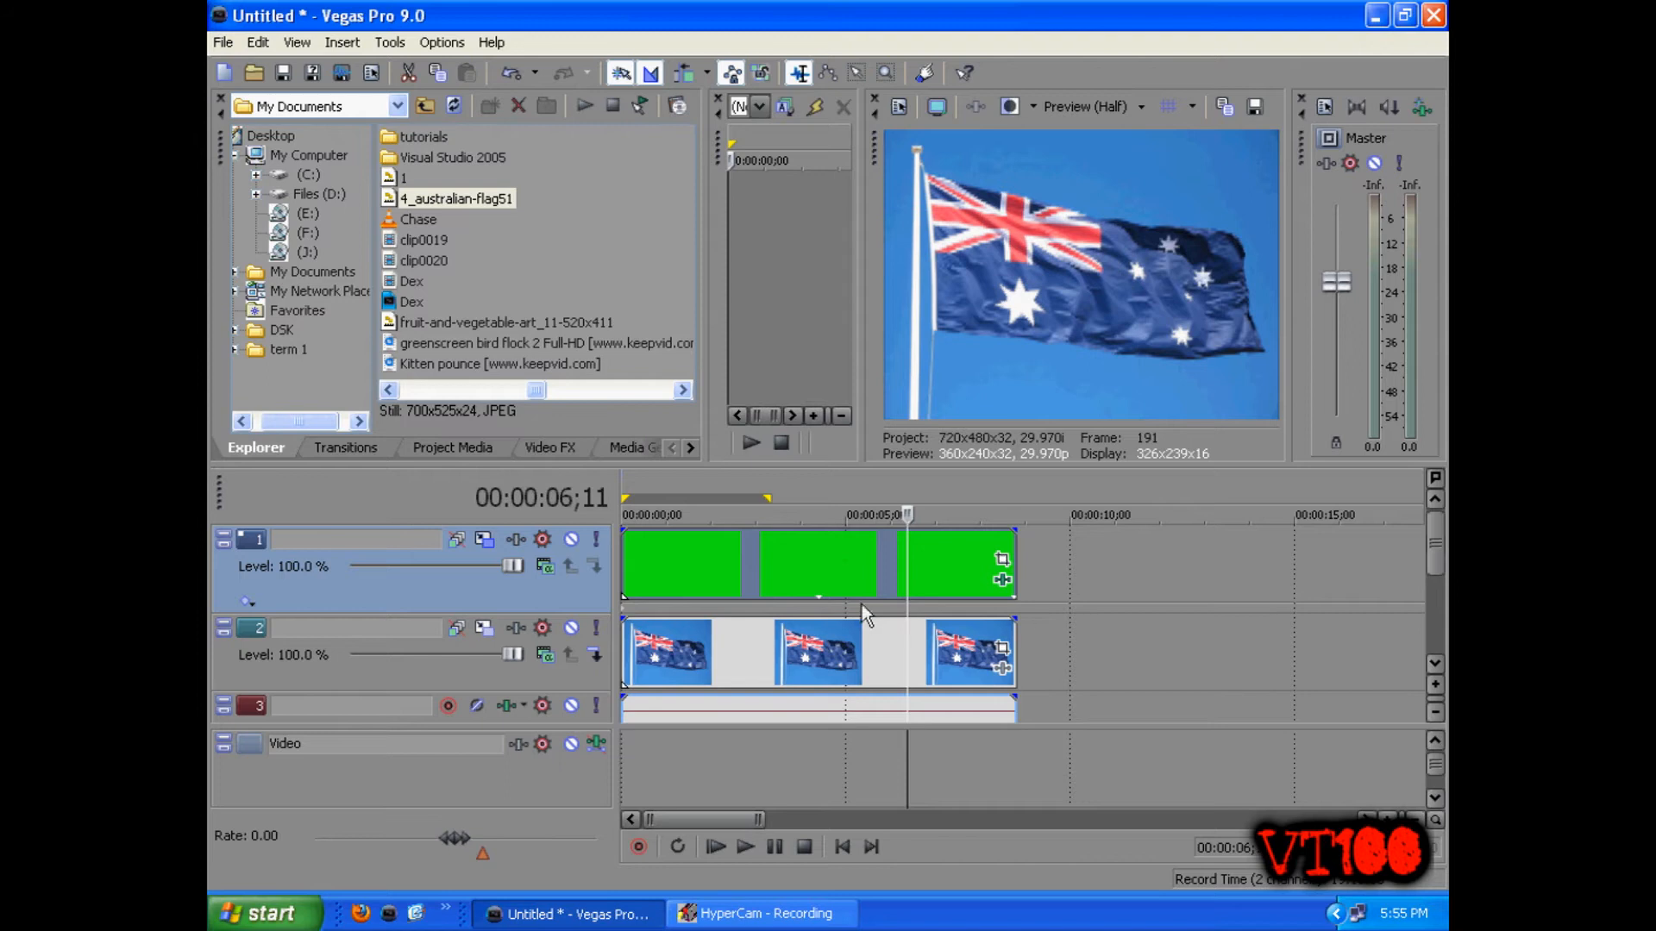
# Place the lion image named 1 from My Documents on the first video track, after the bird clip at about 9.7 seconds
pyautogui.click(1110, 569)
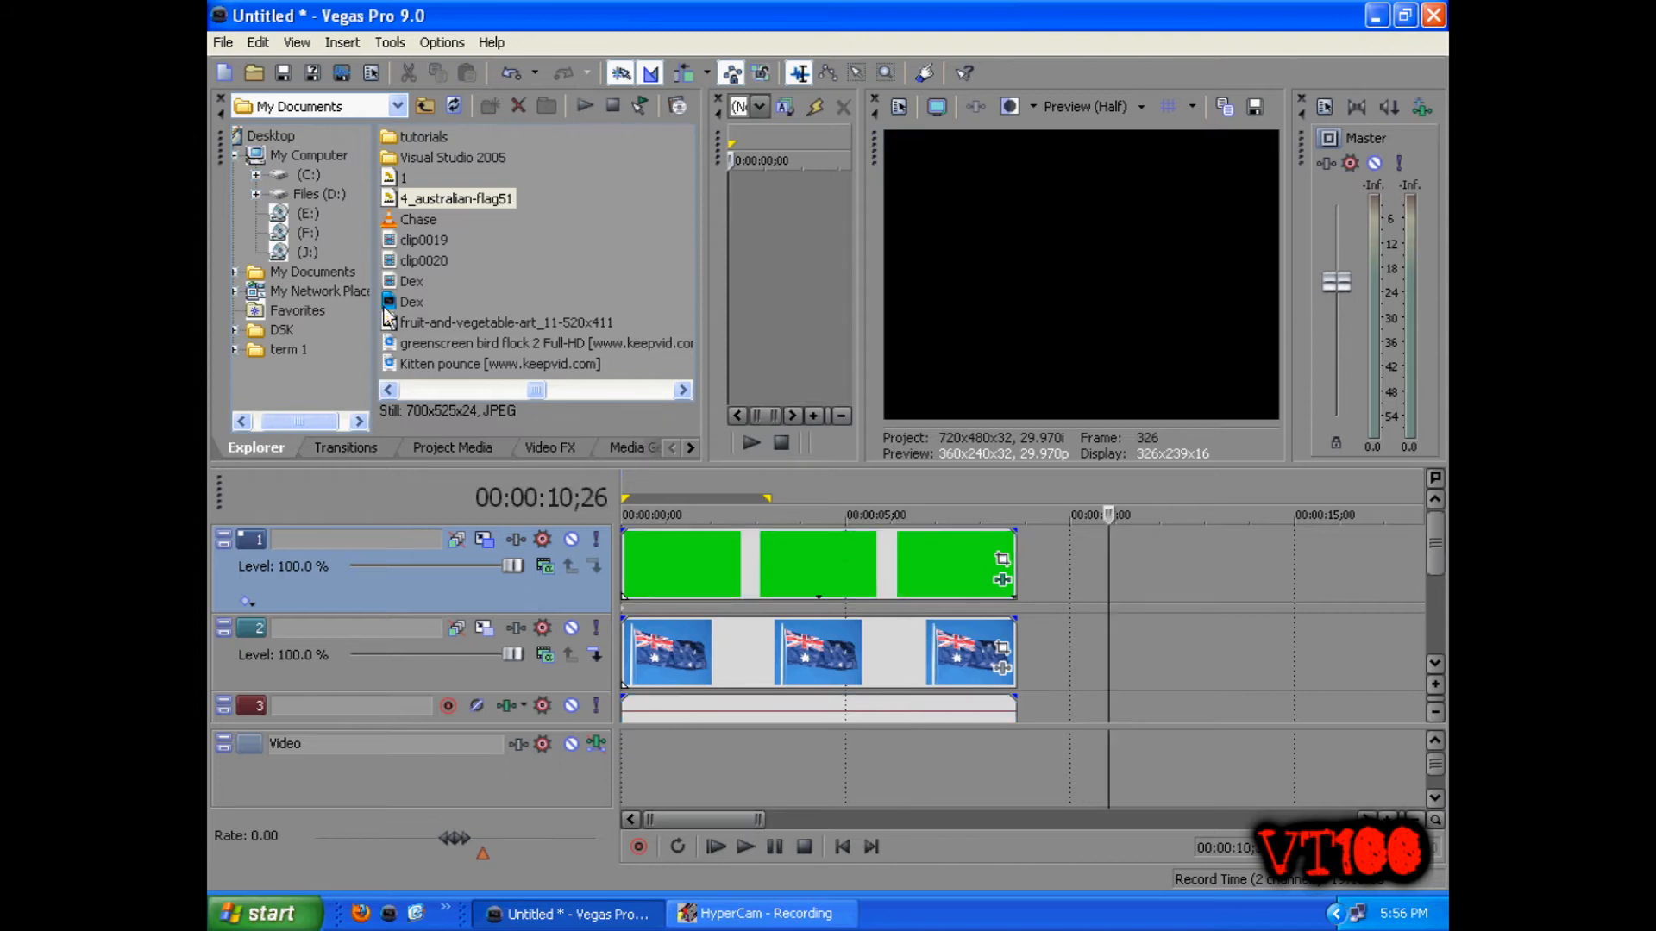
pyautogui.click(398, 179)
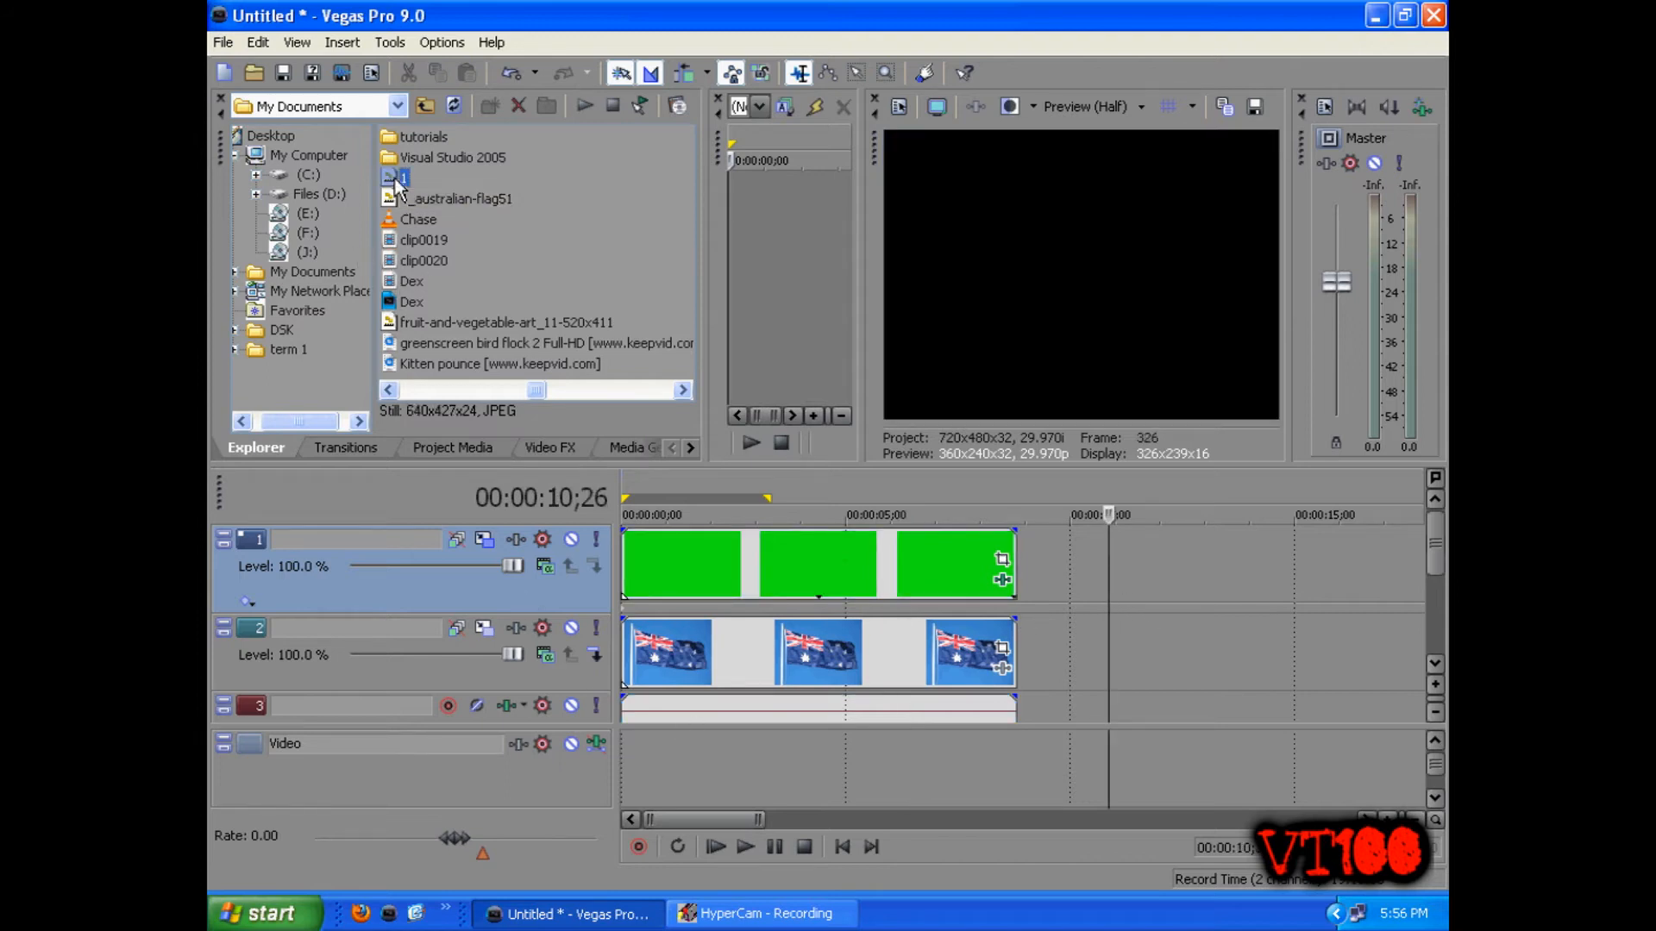
pyautogui.click(682, 390)
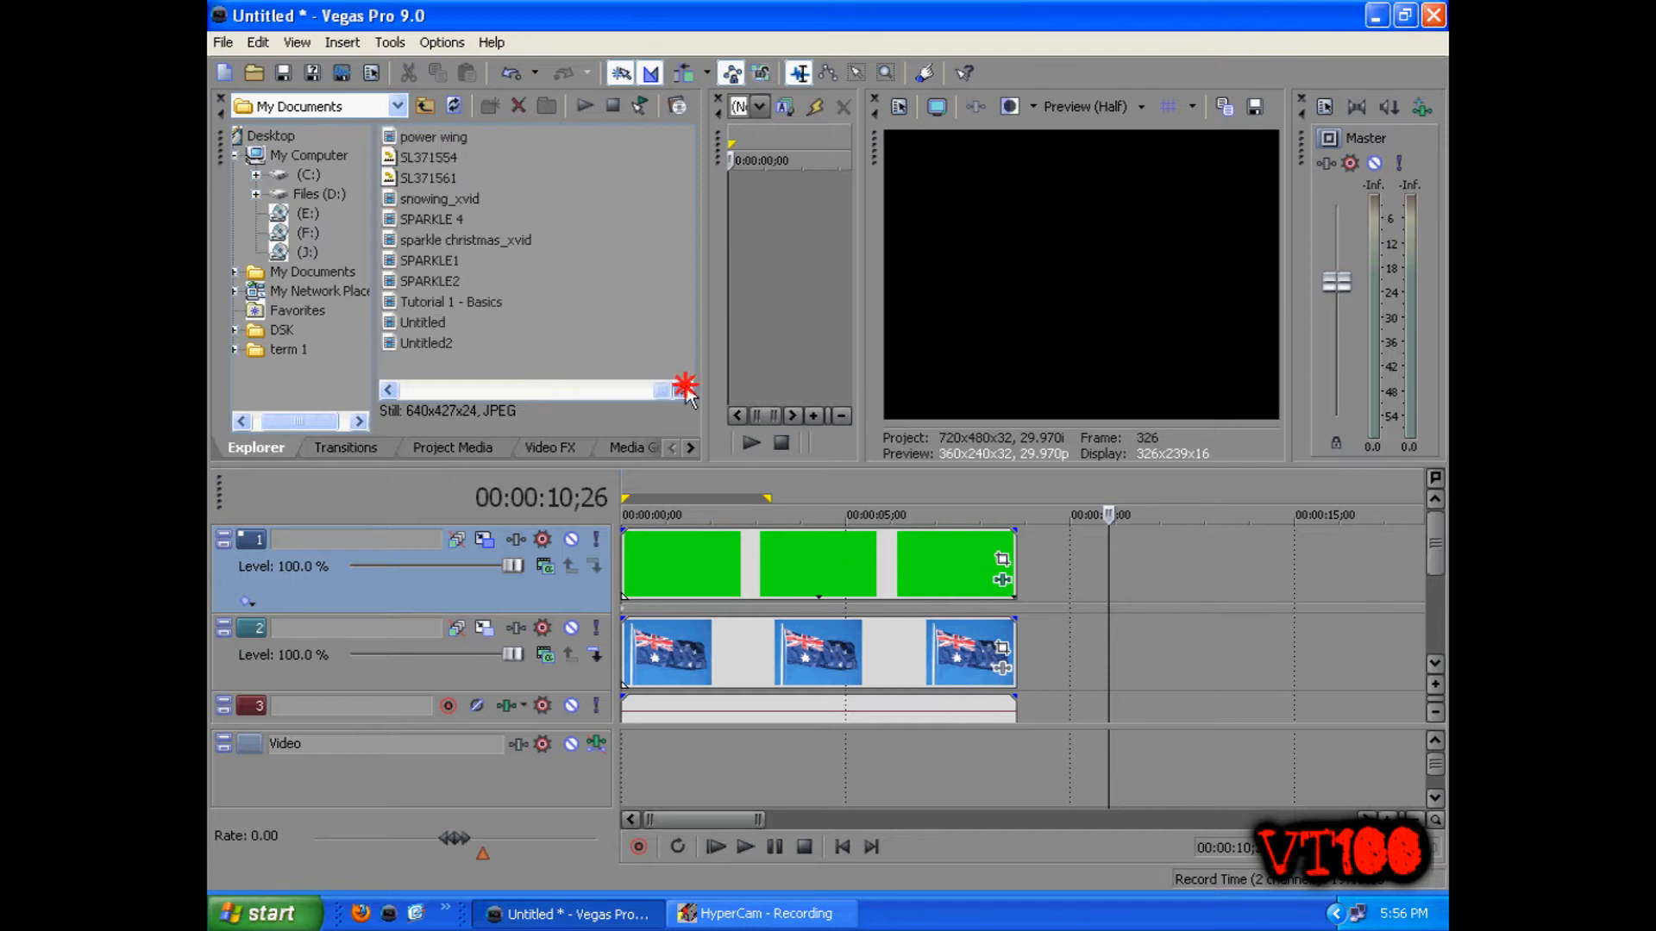
pyautogui.click(388, 389)
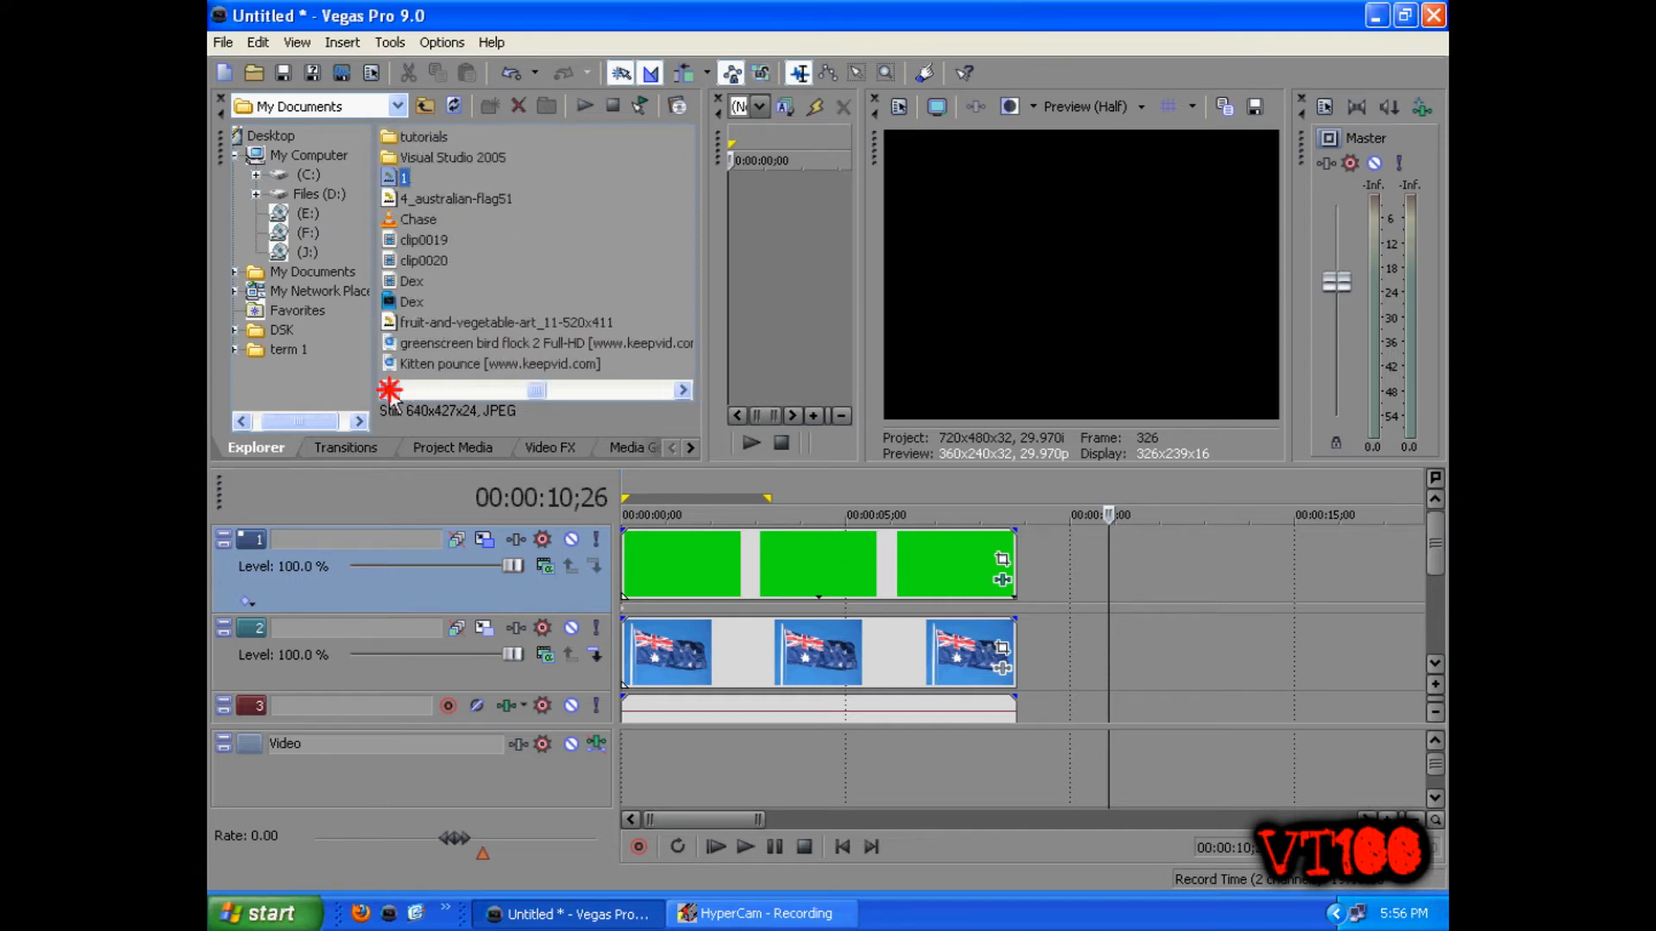
pyautogui.moveTo(394, 176)
pyautogui.mouseDown()
pyautogui.moveTo(479, 189)
pyautogui.moveTo(372, 177)
pyautogui.moveTo(728, 462)
pyautogui.moveTo(1046, 569)
pyautogui.moveTo(1169, 578)
pyautogui.moveTo(1111, 556)
pyautogui.moveTo(1084, 601)
pyautogui.mouseUp()
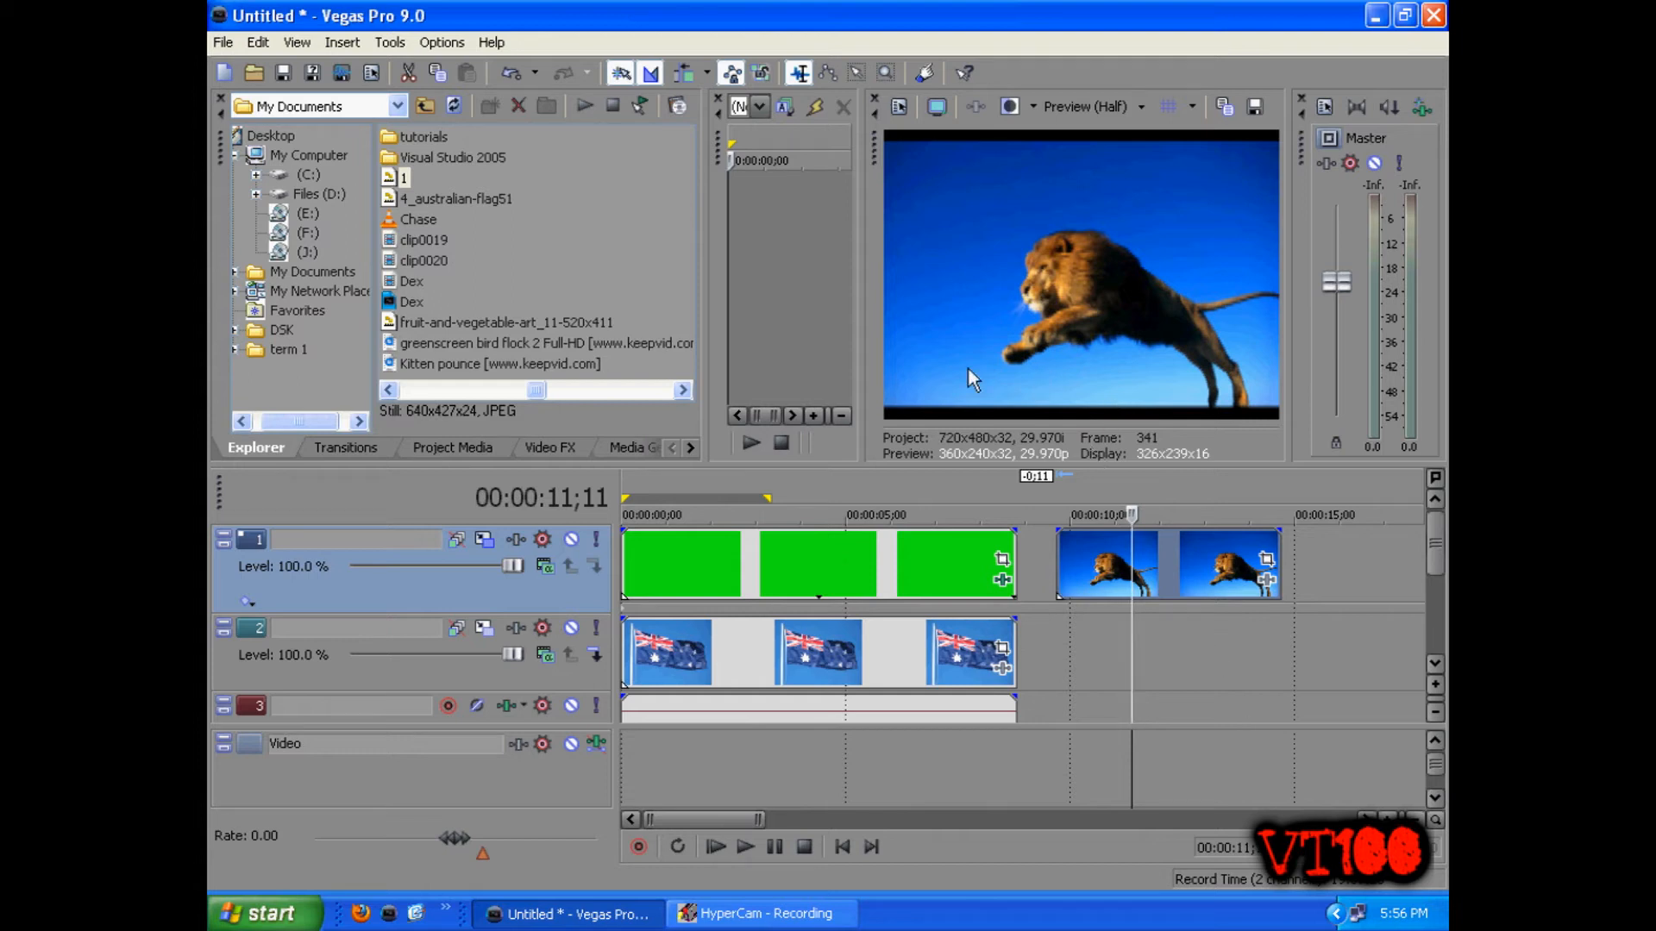
# Open Event Pan/Crop for the lion image and enable its mask
pyautogui.click(1212, 565)
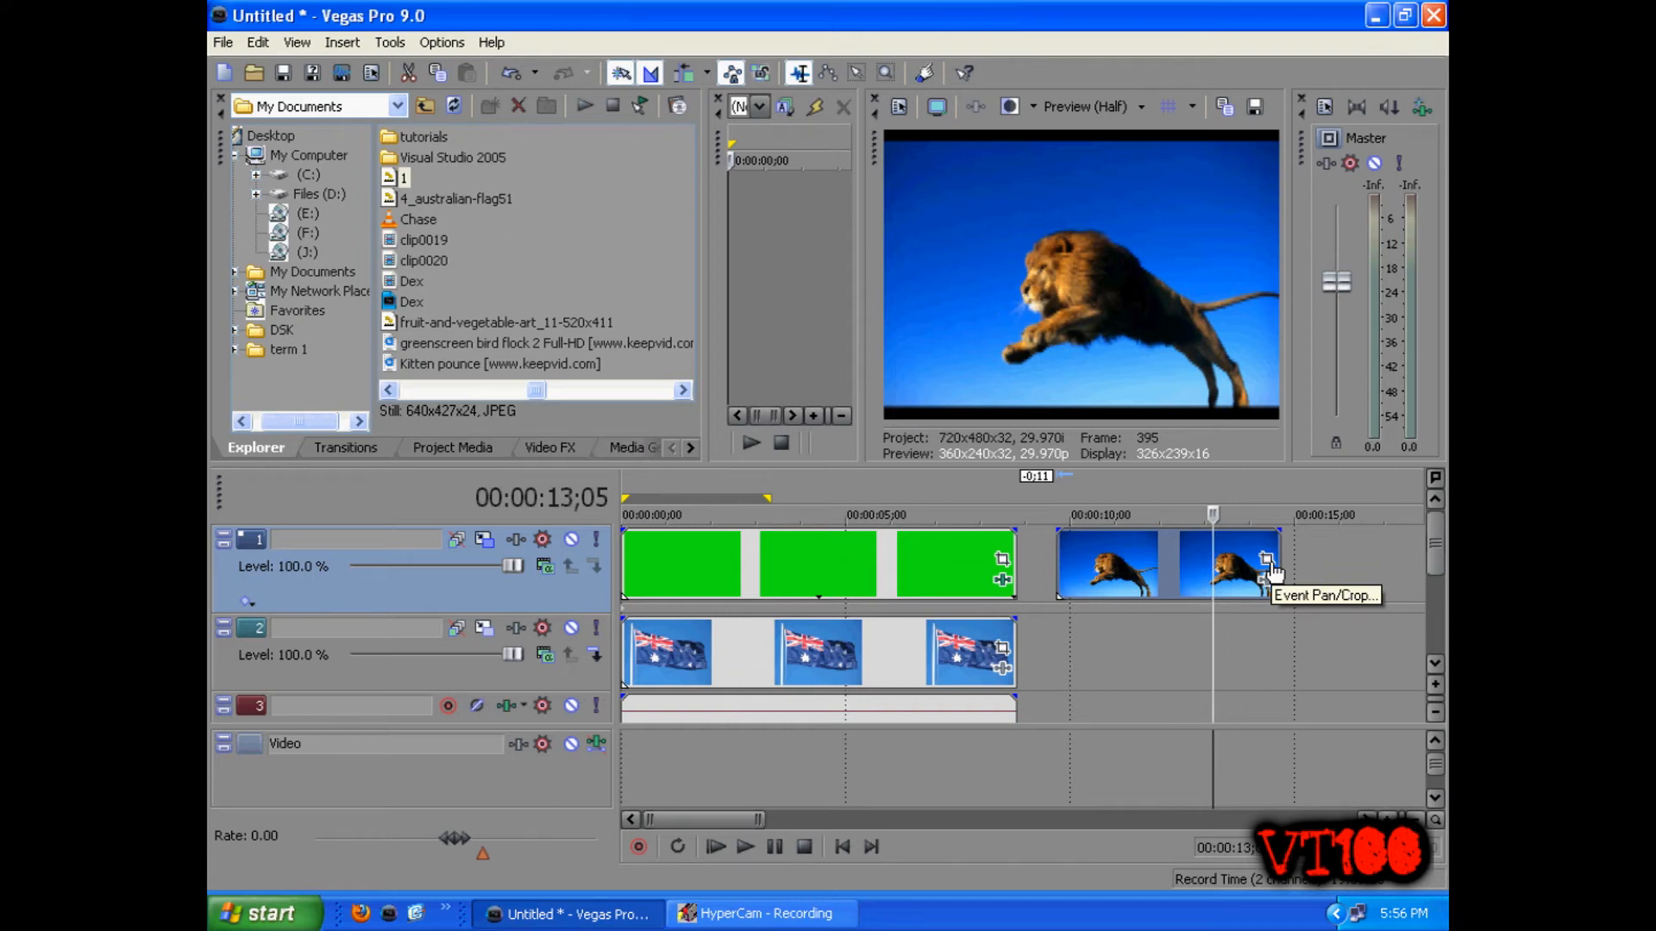
pyautogui.click(1268, 562)
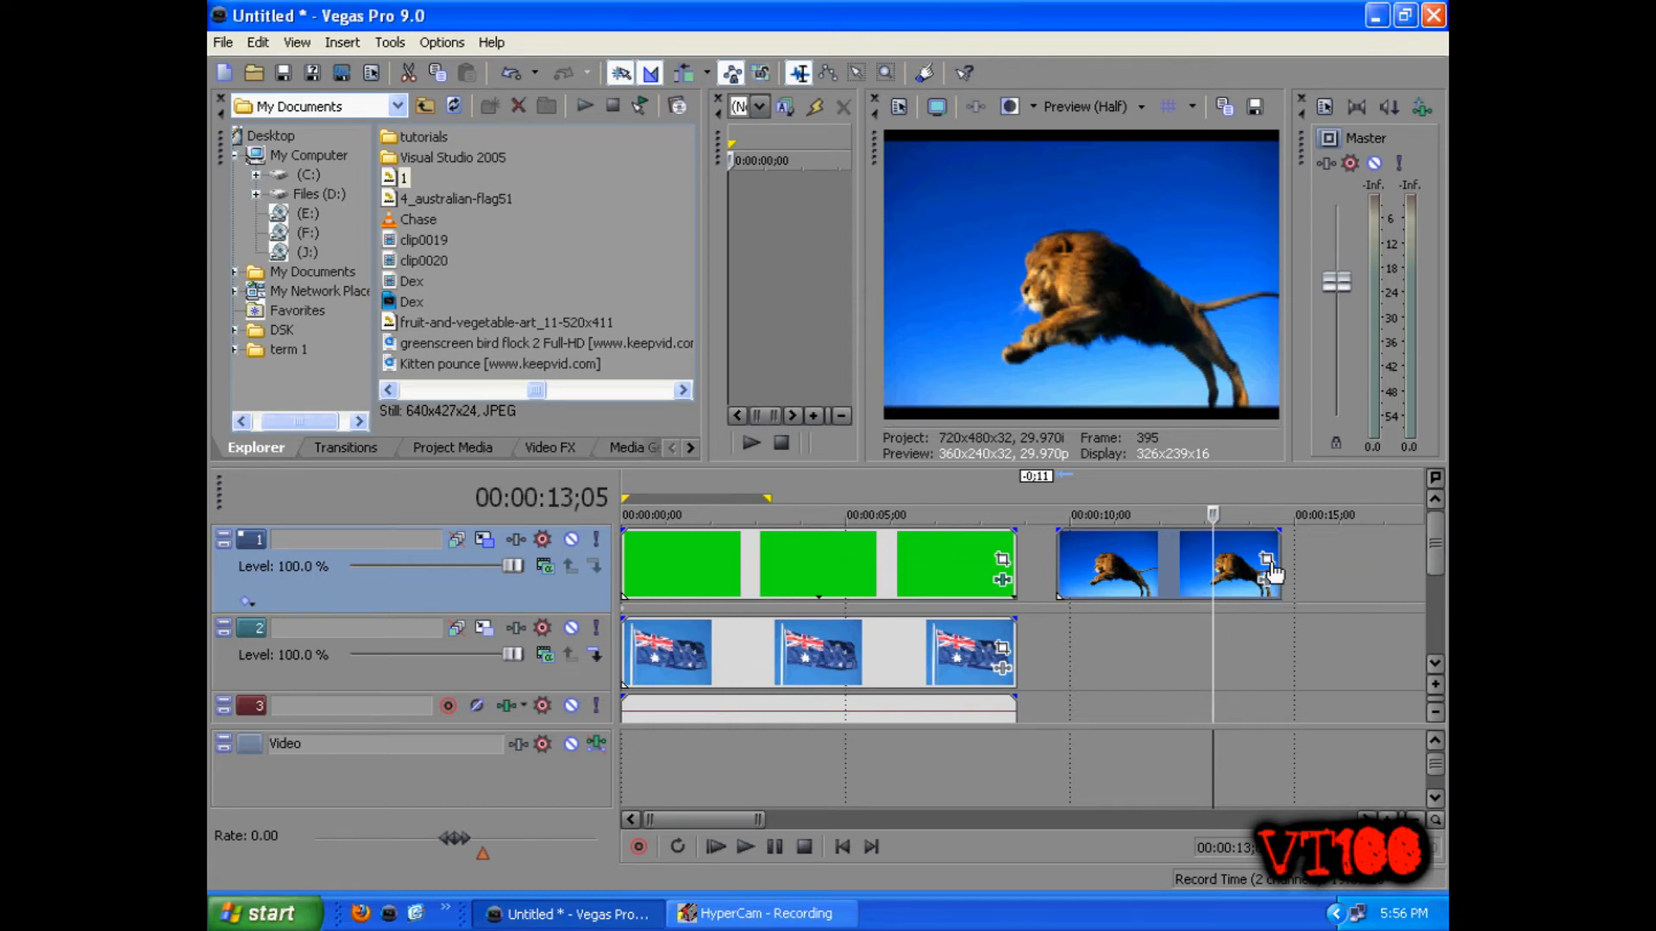
pyautogui.moveTo(593, 214); pyautogui.dragTo(706, 183)
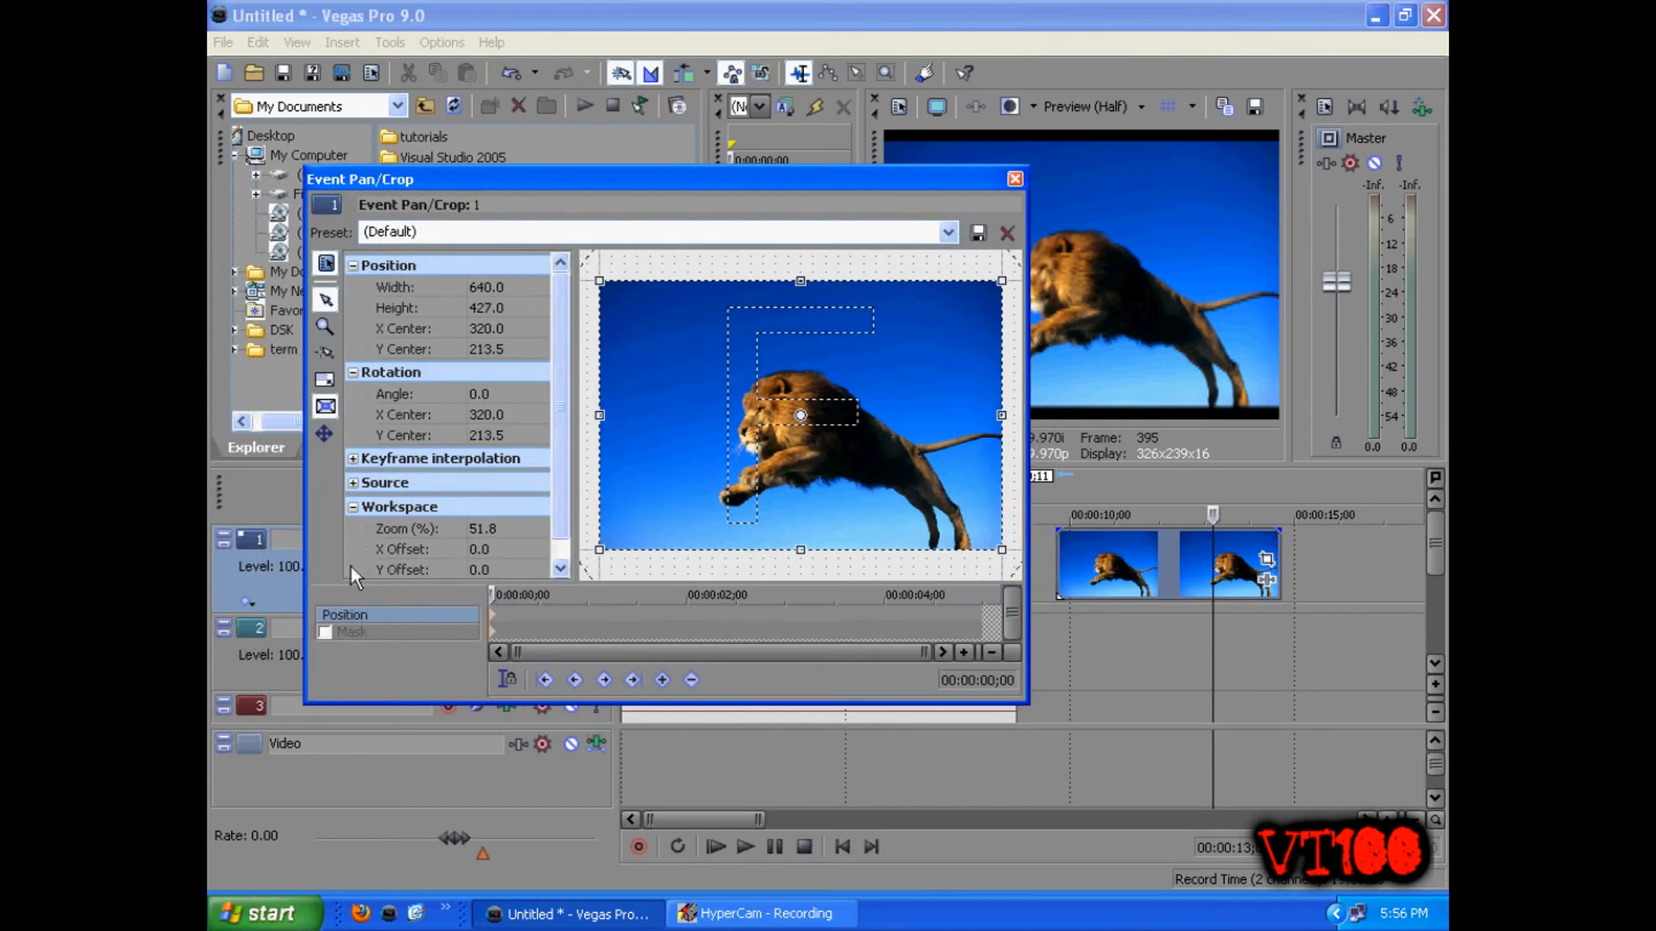
pyautogui.click(324, 633)
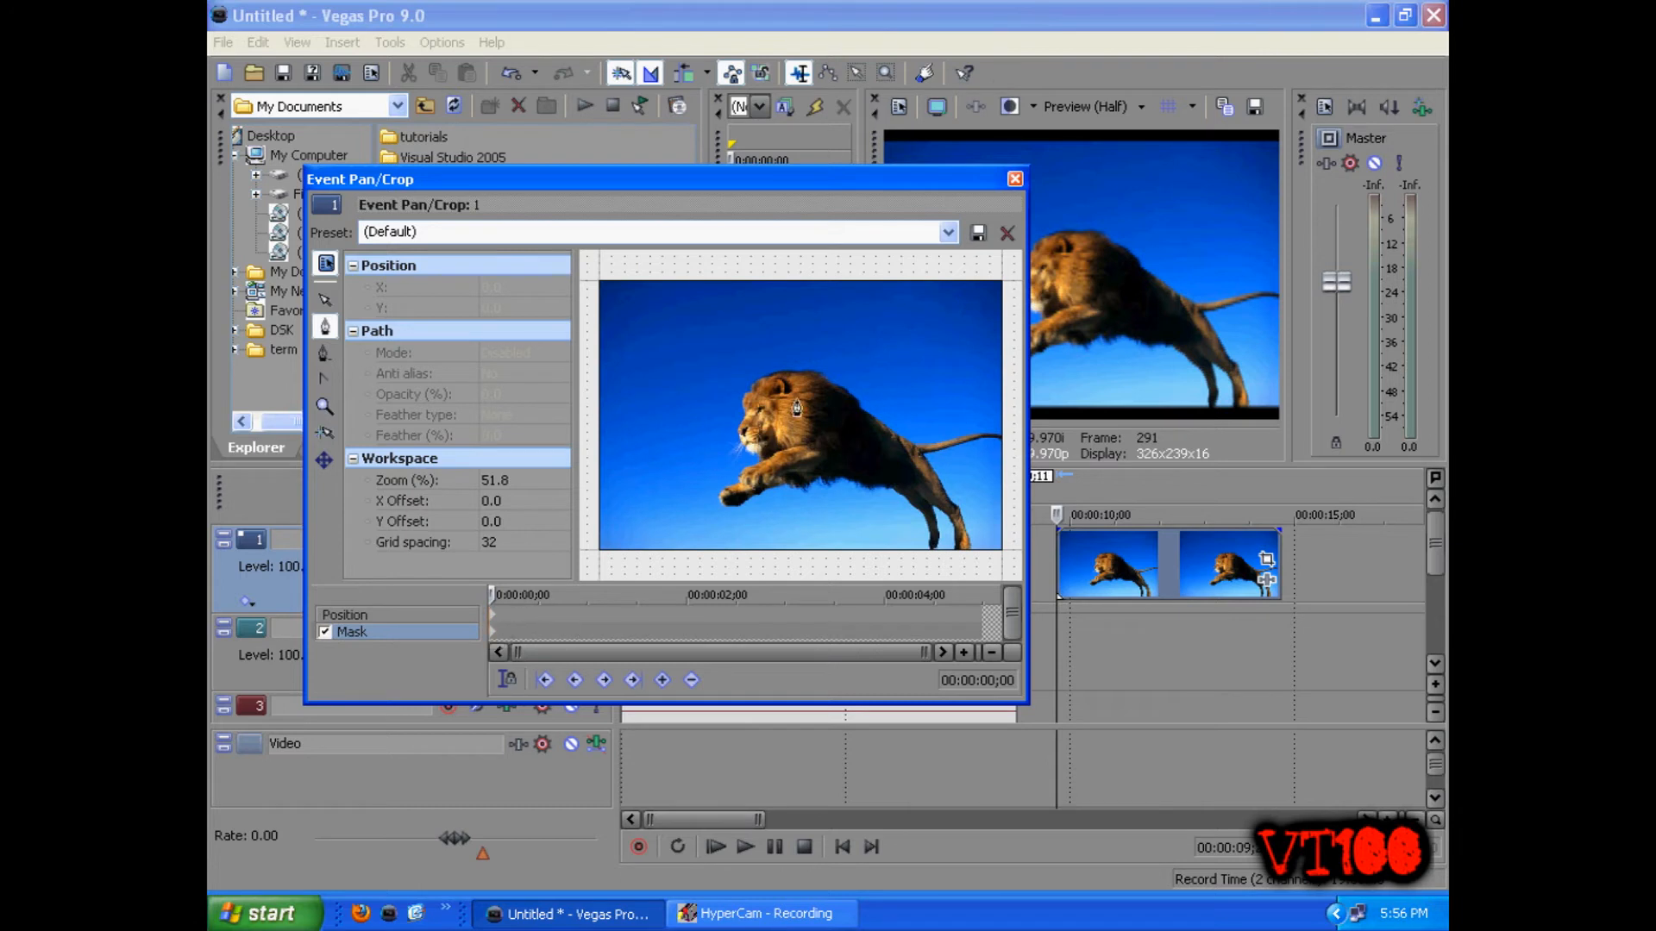
# Enlarge the Event Pan/Crop window and start the mask path beneath the lion's foreleg, tracing the underside to the lower front paw
pyautogui.moveTo(1024, 170); pyautogui.dragTo(1399, 16)
pyautogui.scroll(4, 998, 371)
pyautogui.scroll(3, 998, 371)
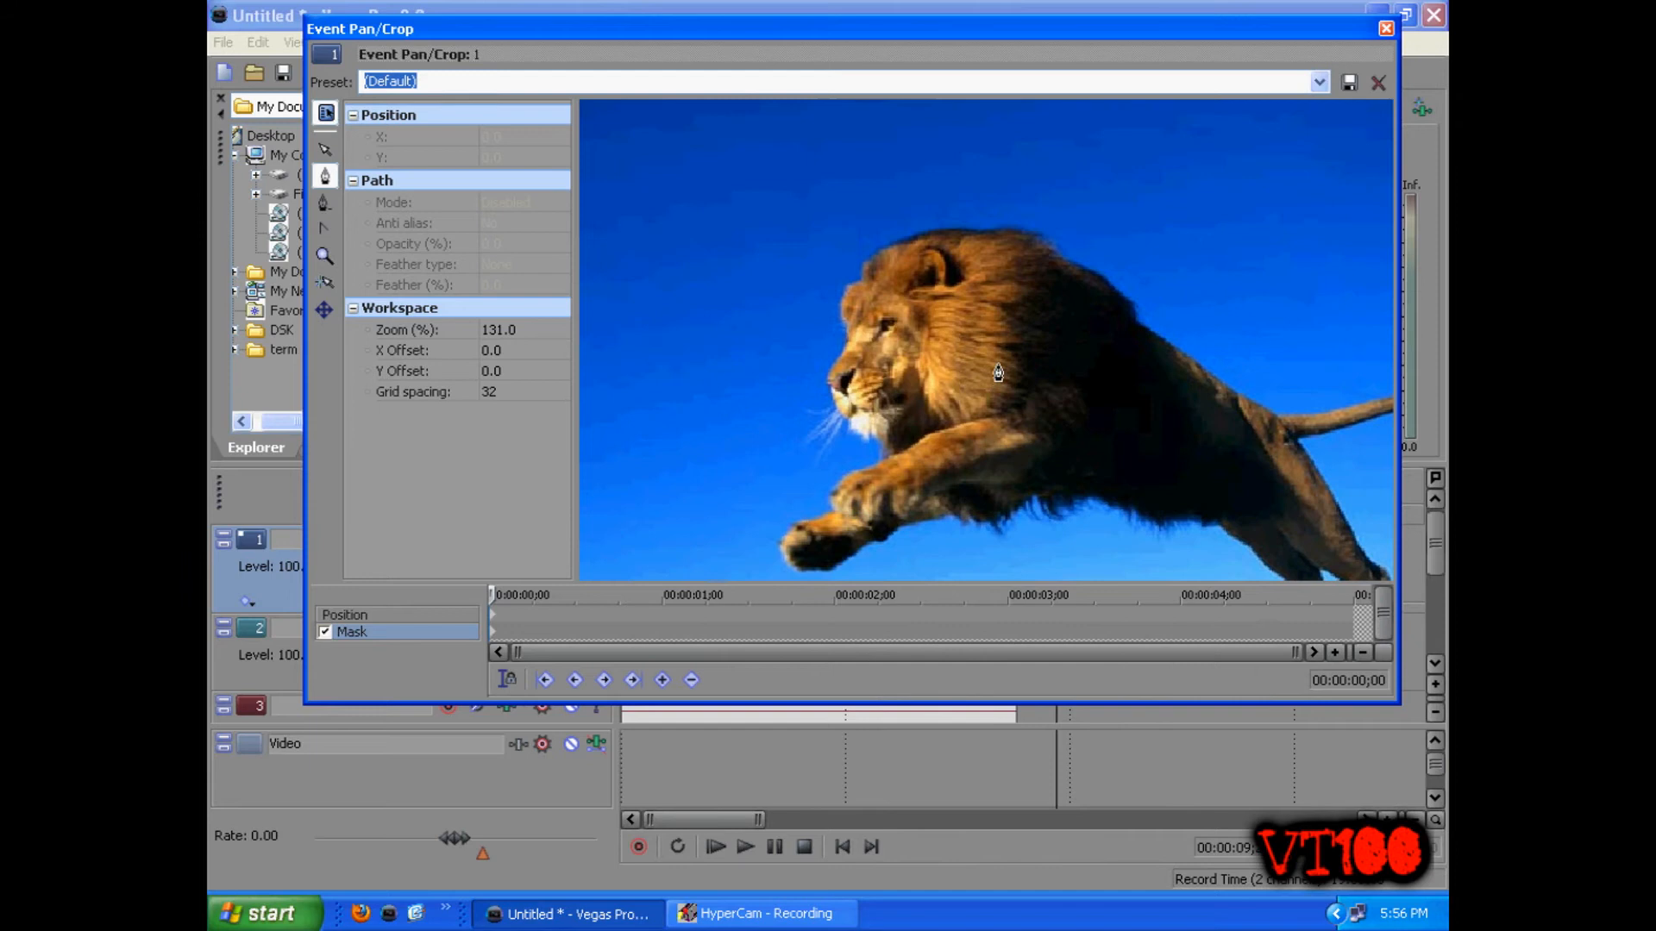
pyautogui.scroll(-1, 998, 388)
pyautogui.scroll(1, 998, 393)
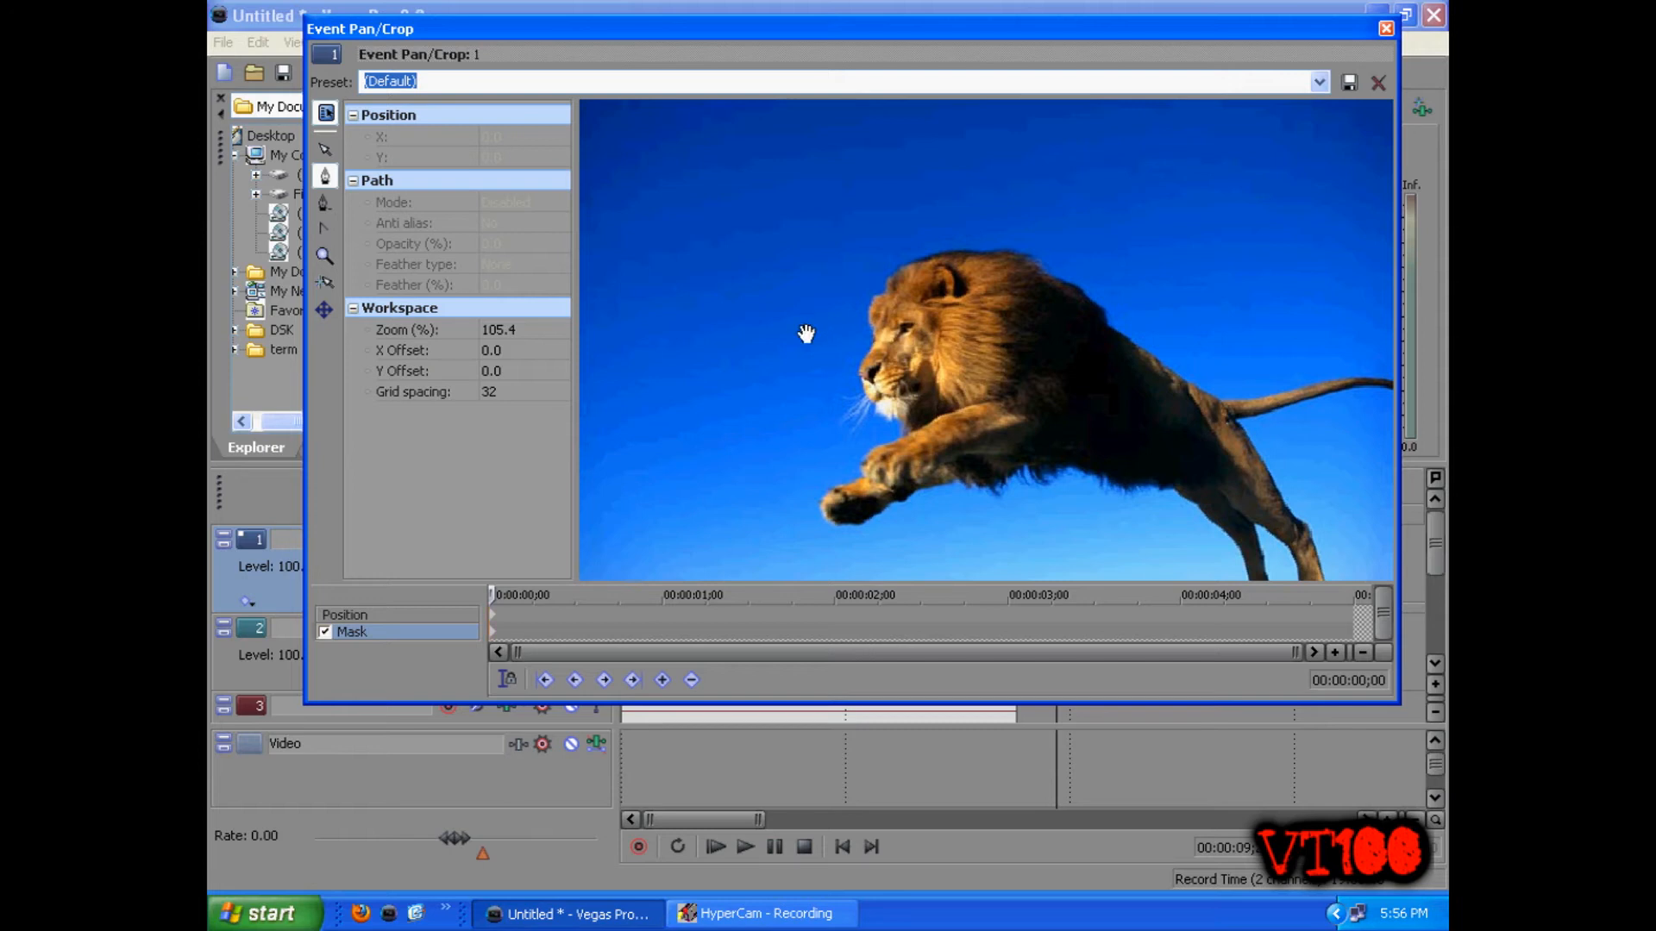
pyautogui.moveTo(1118, 503); pyautogui.dragTo(986, 409)
pyautogui.scroll(3, 987, 409)
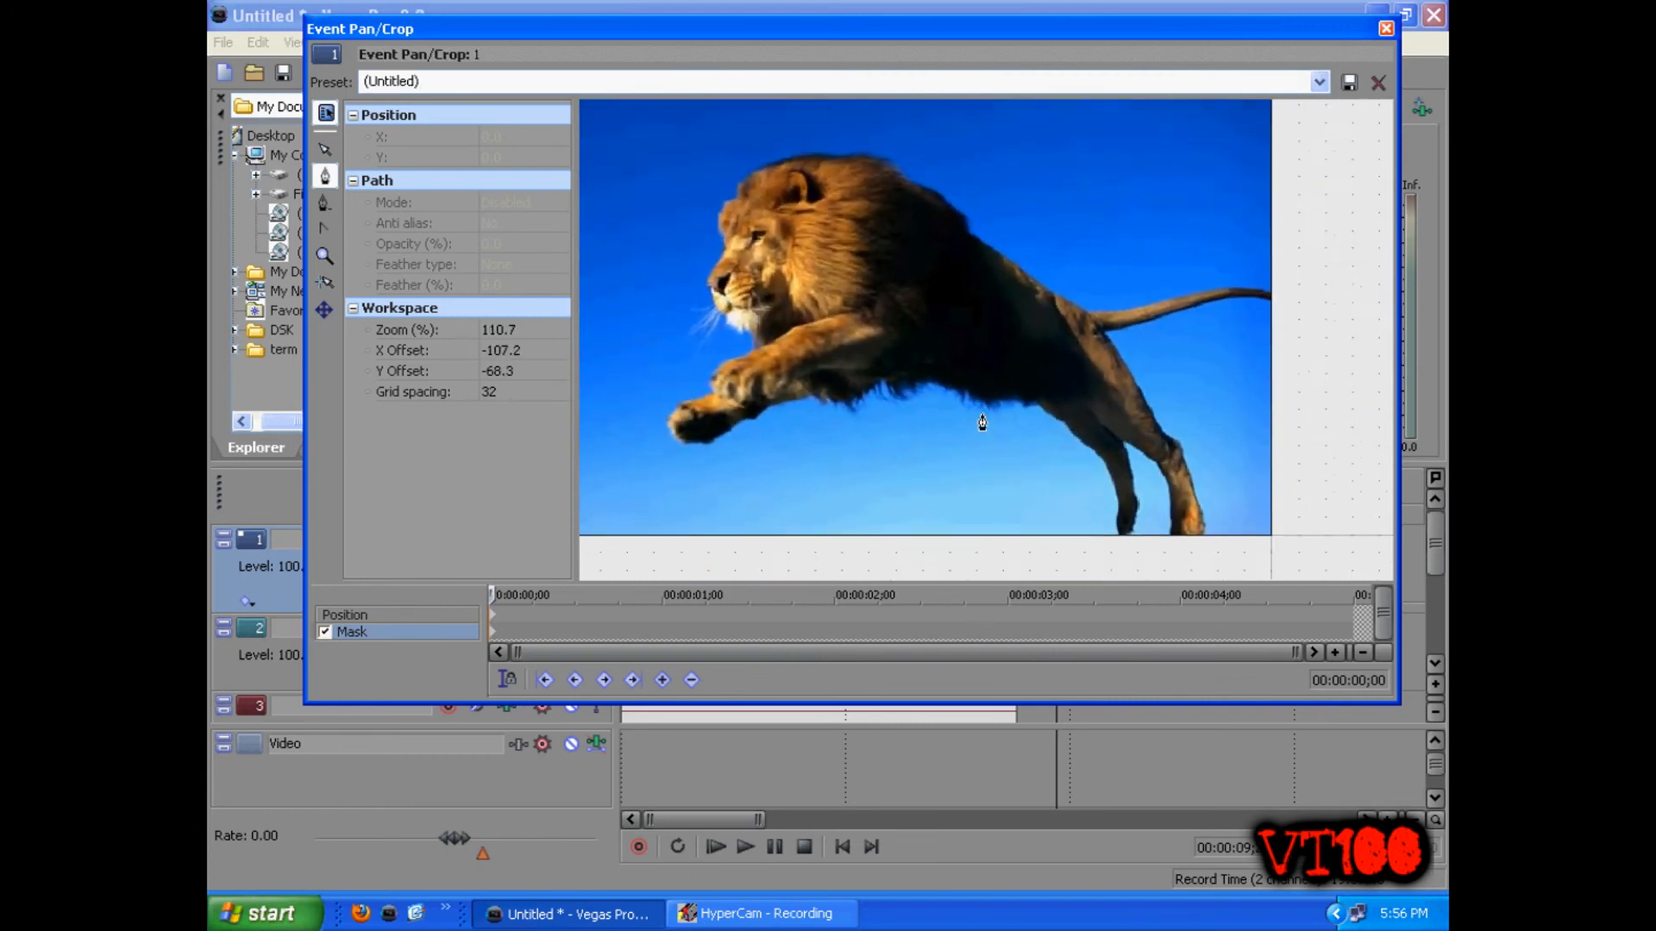
pyautogui.scroll(1, 983, 422)
pyautogui.moveTo(863, 367); pyautogui.dragTo(946, 366)
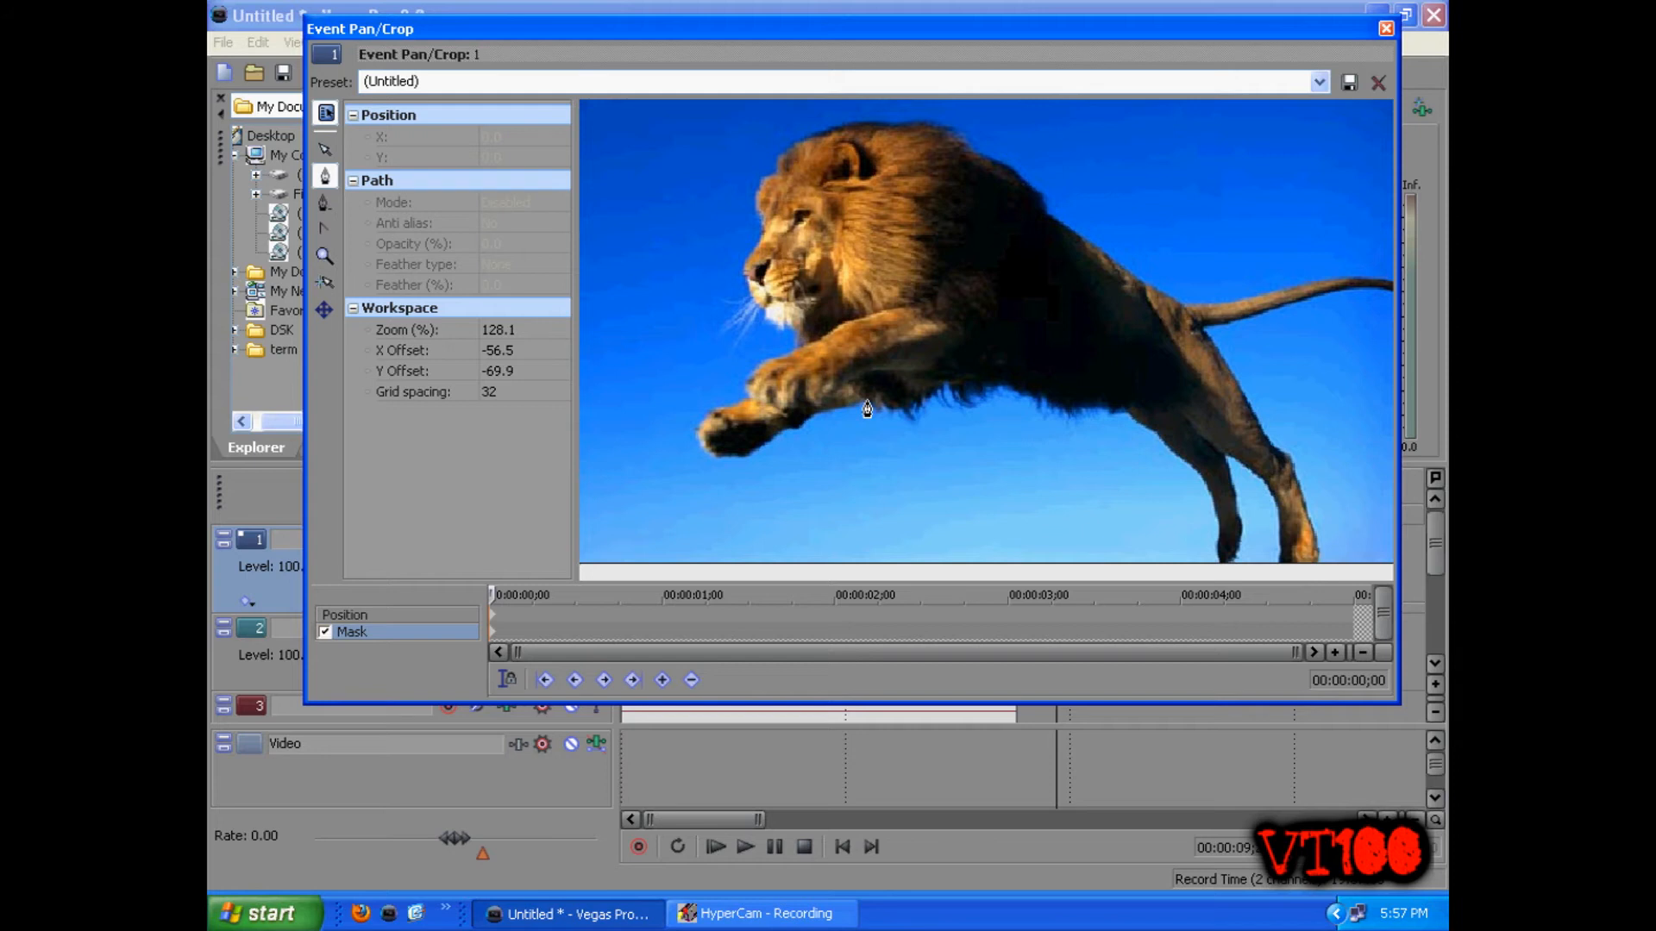
pyautogui.click(868, 409)
pyautogui.click(841, 406)
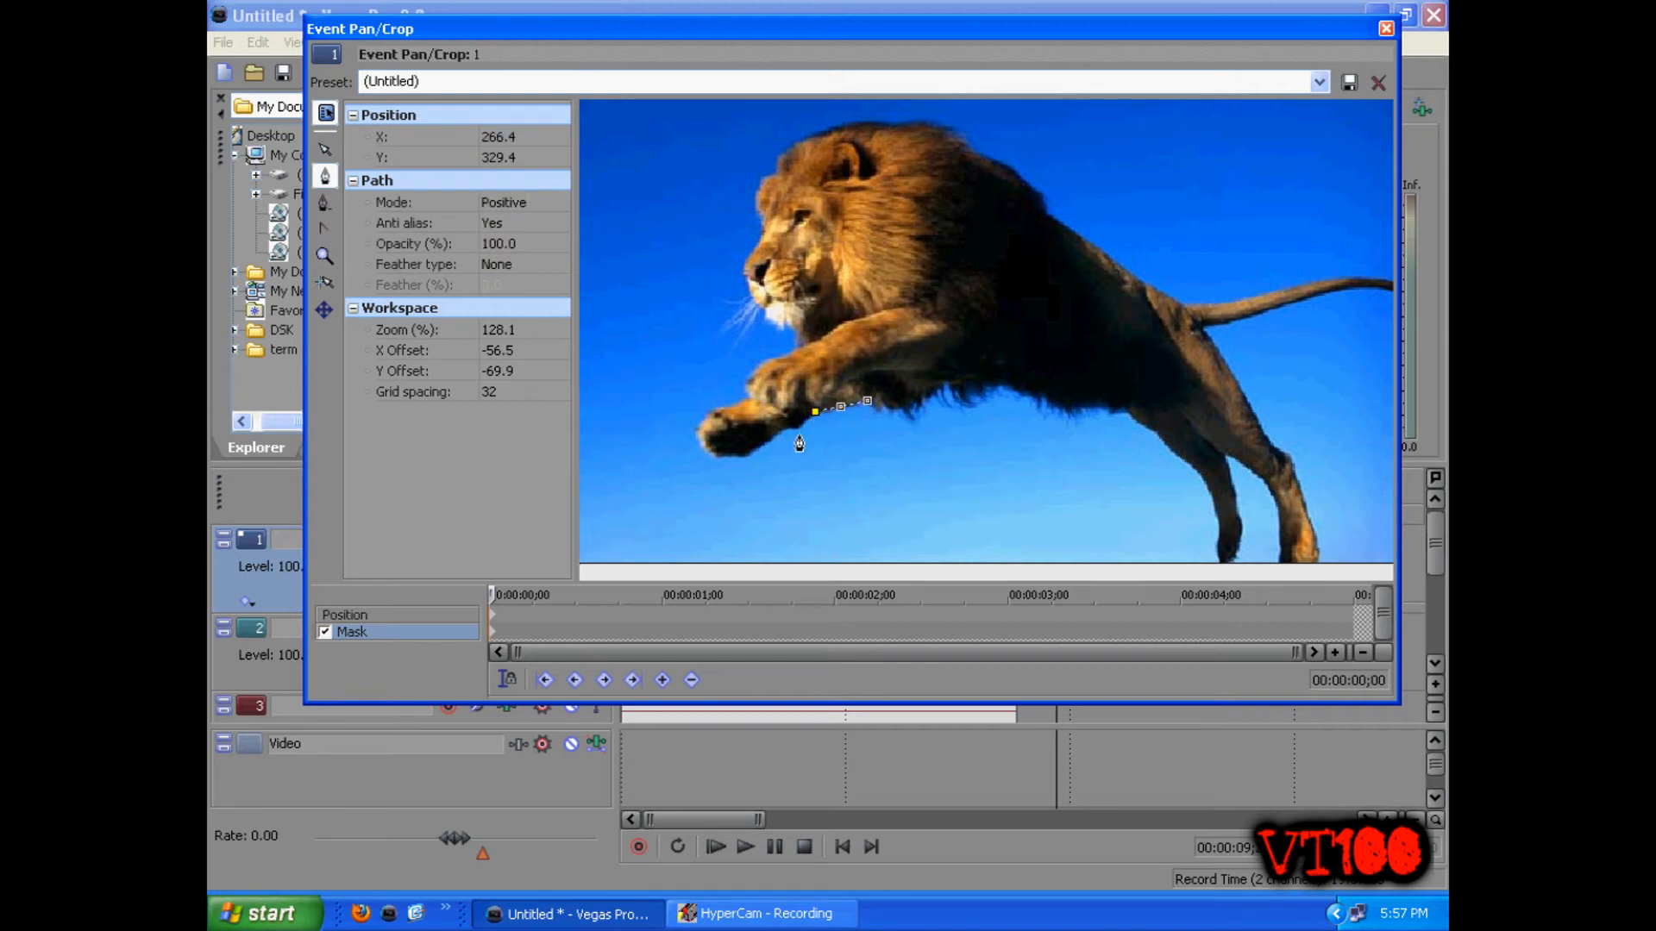
pyautogui.click(800, 428)
pyautogui.click(785, 429)
pyautogui.click(751, 456)
pyautogui.click(716, 455)
# Continue the mask path around the tips of both front paws and up to the lion's chin
pyautogui.click(697, 433)
pyautogui.click(711, 411)
pyautogui.click(742, 389)
pyautogui.click(755, 366)
pyautogui.click(797, 347)
pyautogui.click(796, 327)
pyautogui.click(777, 326)
# Trace the mask path from the chin around the lion's muzzle and up its face to the forehead
pyautogui.scroll(3, 762, 322)
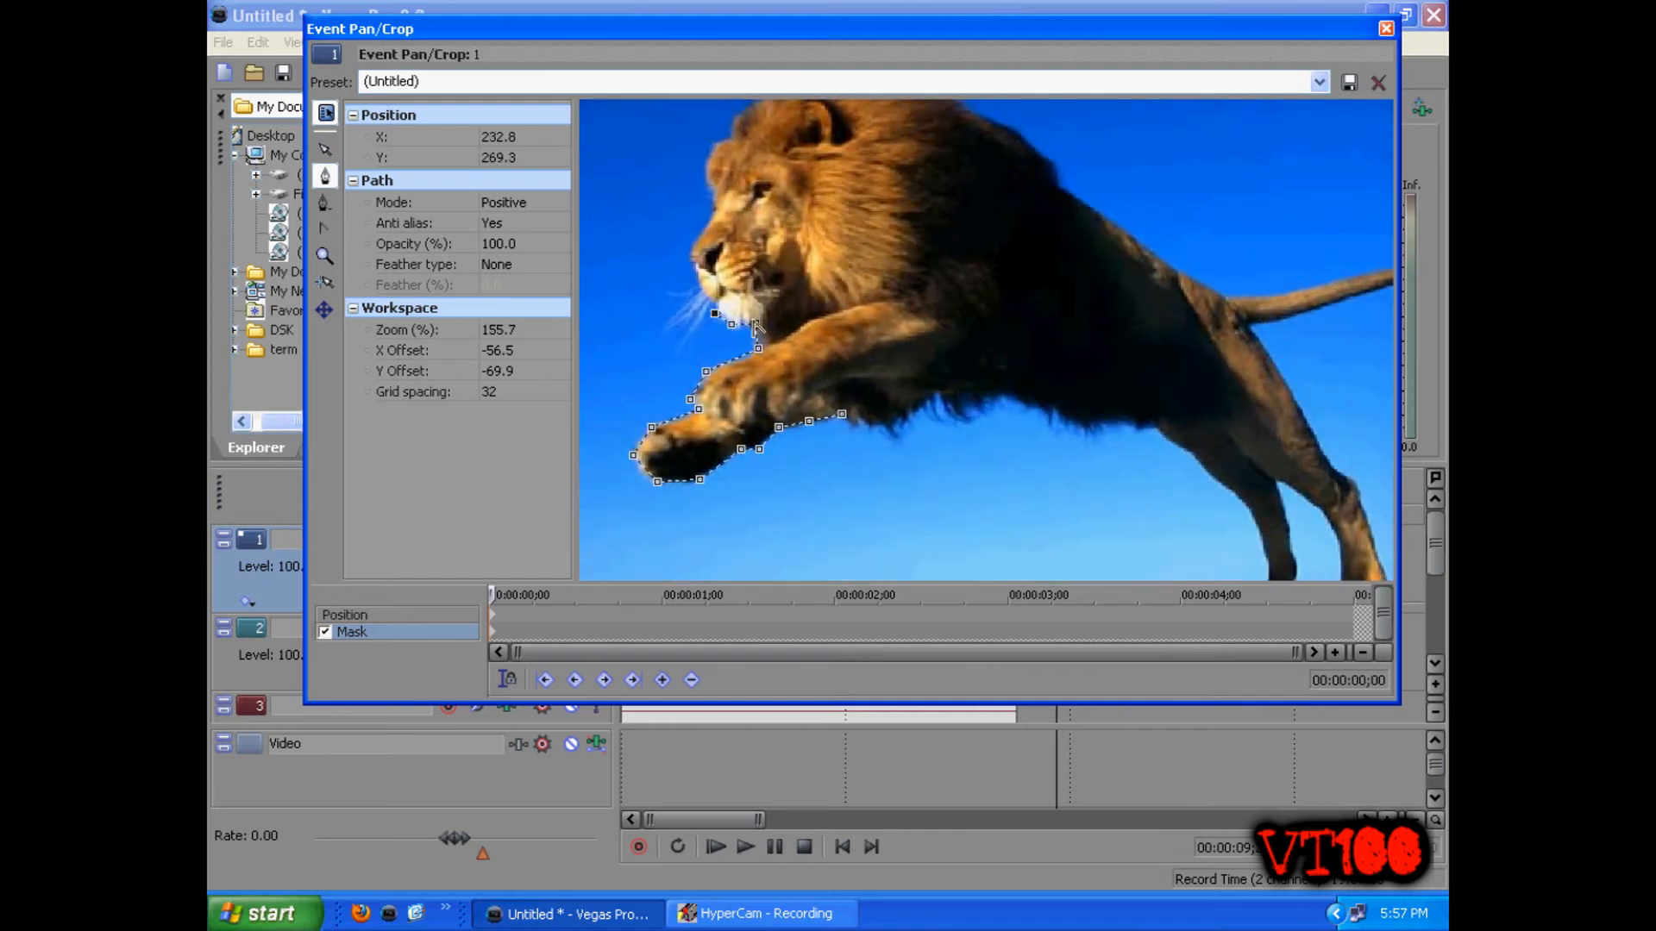
pyautogui.click(623, 240)
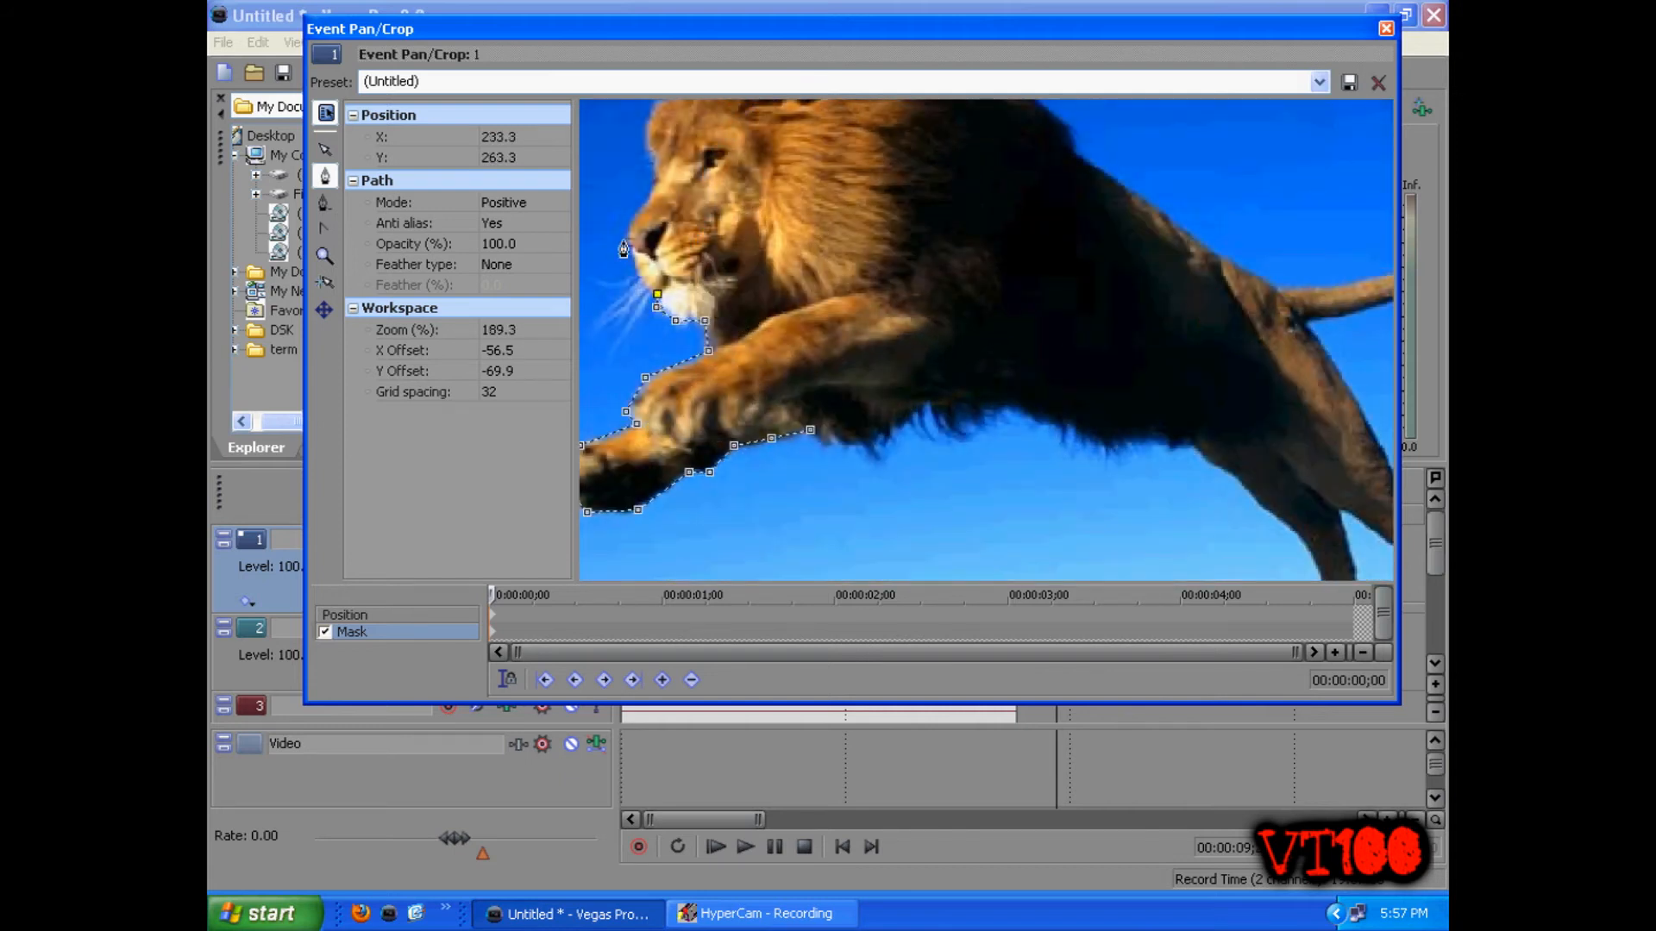
pyautogui.click(657, 182)
pyautogui.scroll(-1, 660, 138)
pyautogui.click(698, 147)
pyautogui.click(708, 135)
pyautogui.click(724, 128)
pyautogui.scroll(-2, 744, 127)
pyautogui.click(756, 125)
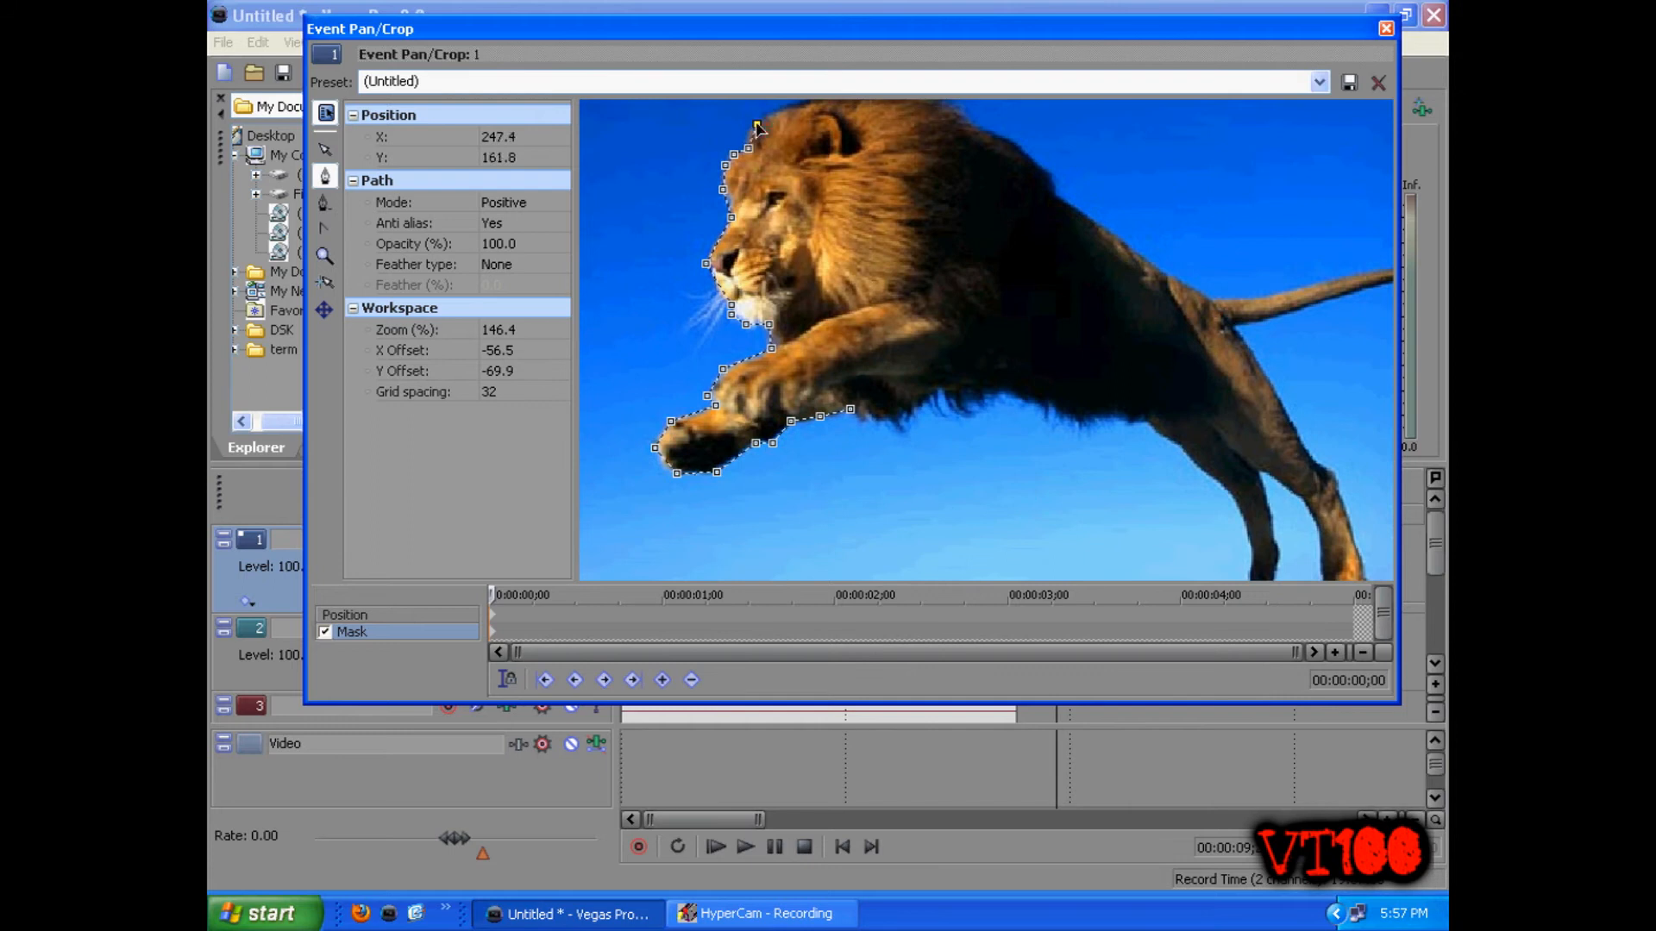
# Extend the mask path over the top of the mane and along the back to the base of the tail
pyautogui.scroll(-1, 843, 142)
pyautogui.click(833, 135)
pyautogui.click(861, 127)
pyautogui.click(911, 130)
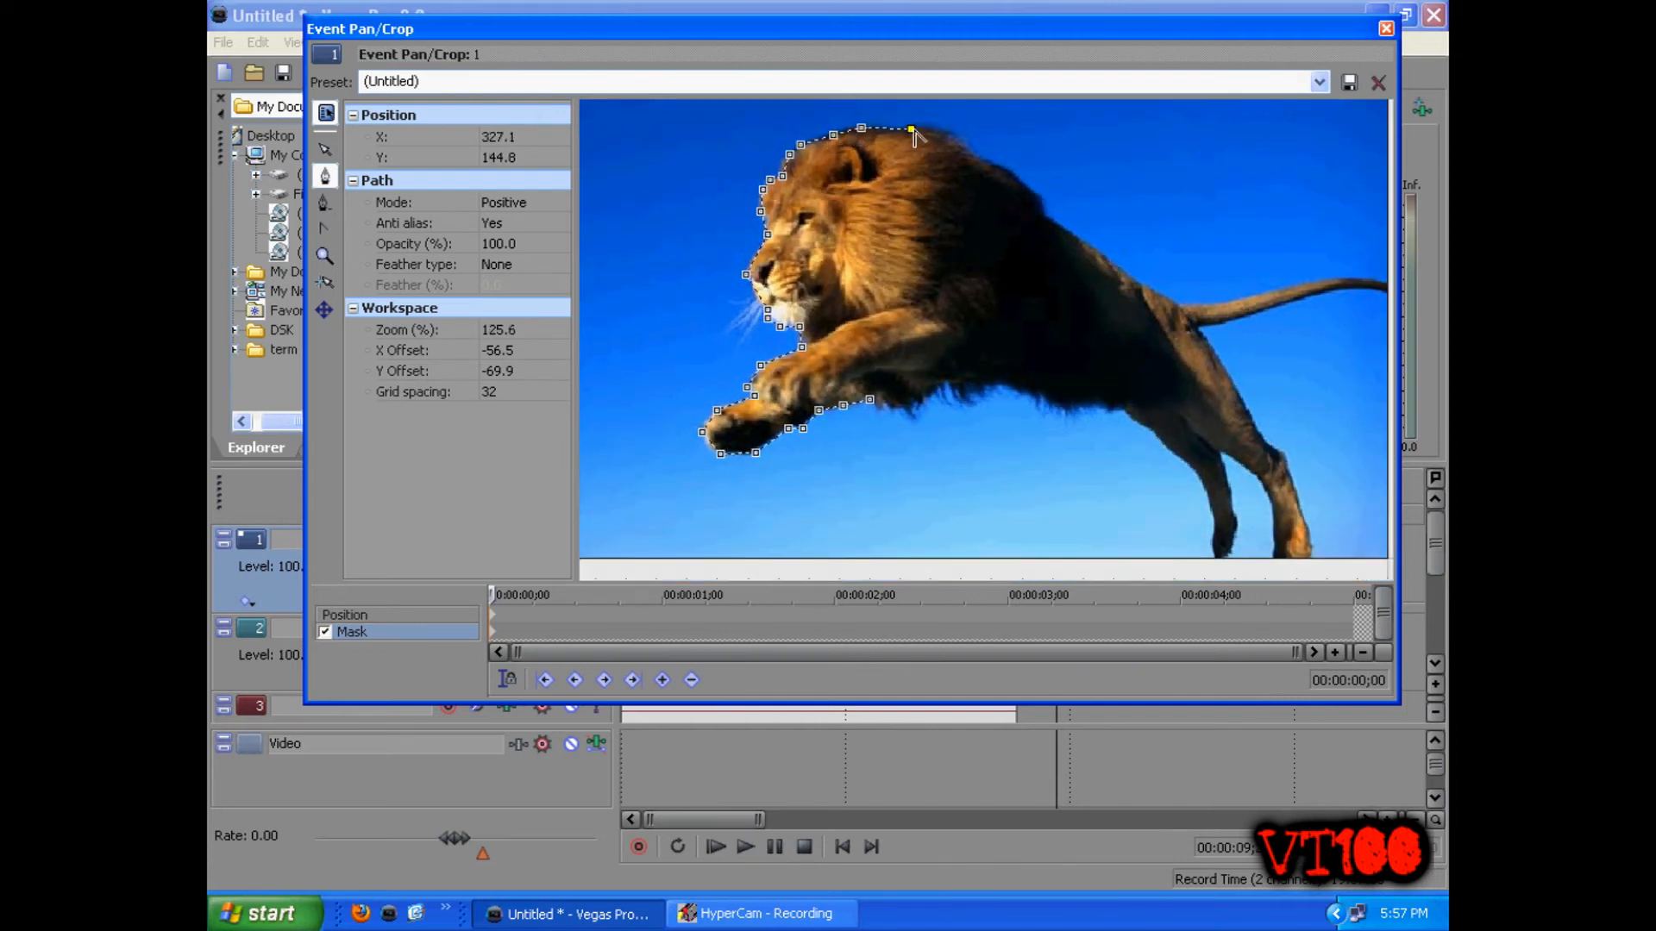
pyautogui.click(942, 131)
pyautogui.click(979, 159)
pyautogui.click(1042, 193)
pyautogui.click(1042, 213)
pyautogui.click(1139, 282)
pyautogui.click(1161, 295)
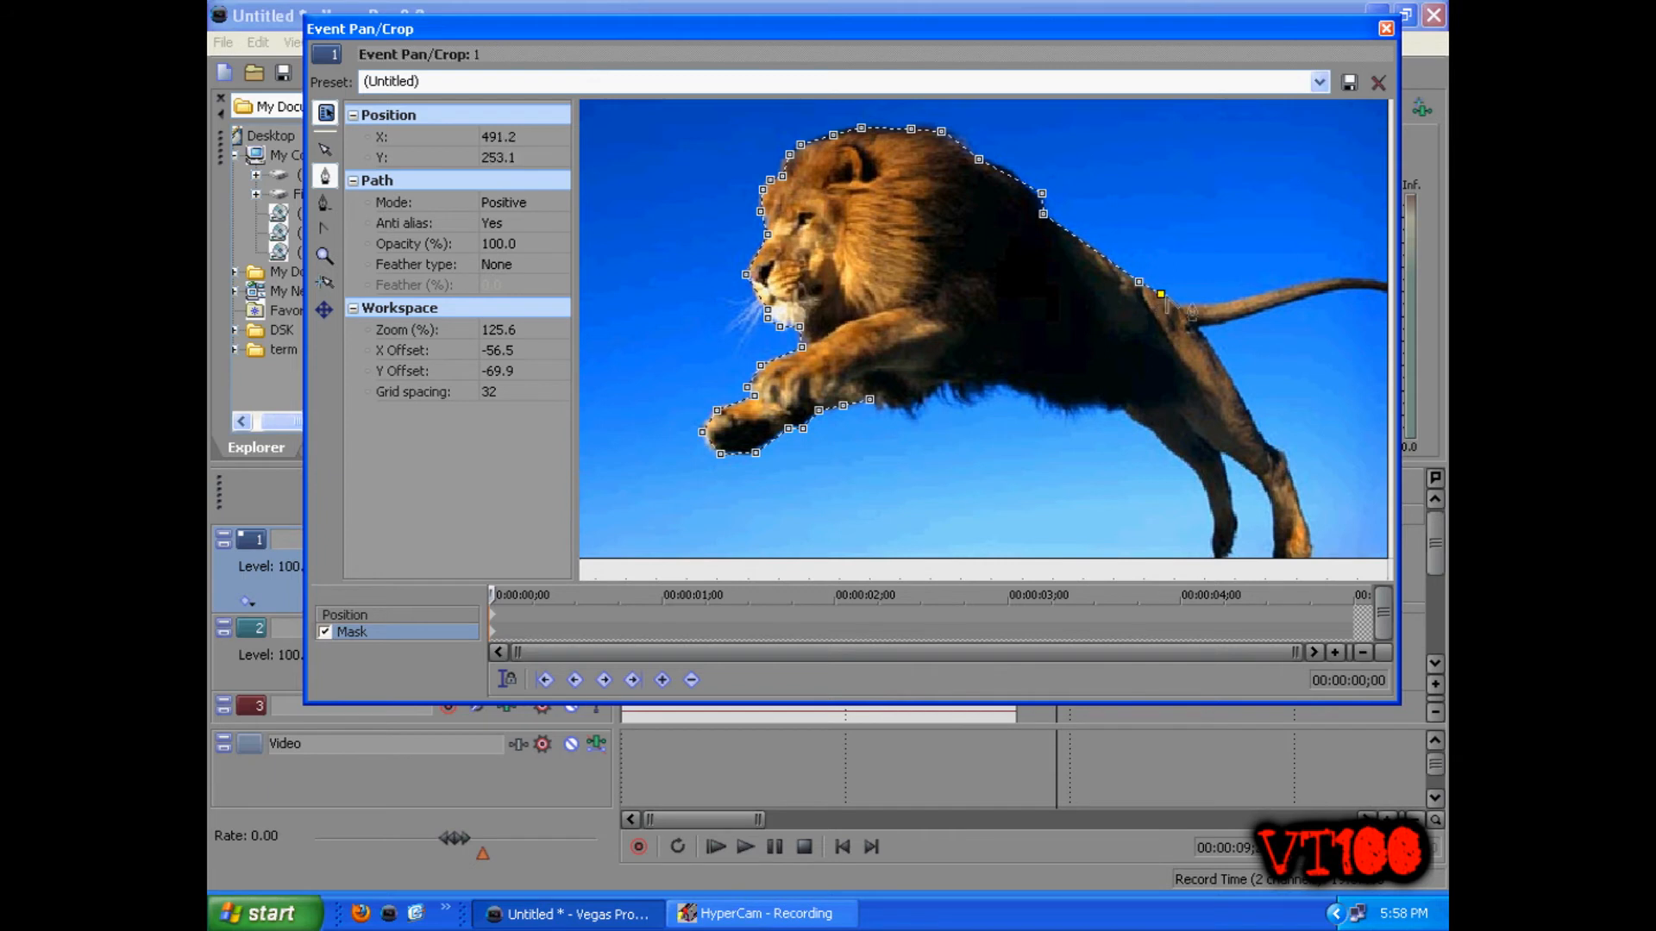
# Trace the mask path along the tail's upper edge to its tip and back beneath it to the hindquarters
pyautogui.click(1249, 295)
pyautogui.moveTo(1249, 293); pyautogui.dragTo(1308, 269)
pyautogui.click(1286, 290)
pyautogui.click(1331, 279)
pyautogui.click(1364, 279)
pyautogui.click(1385, 286)
pyautogui.click(1340, 289)
pyautogui.click(1272, 307)
pyautogui.click(1197, 327)
# Outline the rear hind leg with mask points down to the image's lower edge and back up its inner side
pyautogui.click(1209, 342)
pyautogui.click(1239, 396)
pyautogui.click(1259, 439)
pyautogui.click(1284, 453)
pyautogui.click(1310, 532)
pyautogui.click(1312, 555)
pyautogui.click(1271, 556)
pyautogui.click(1275, 538)
pyautogui.click(1268, 494)
pyautogui.click(1235, 459)
pyautogui.click(1213, 451)
# Trace the mask path around the other hind leg, down to the foot and back up toward the belly
pyautogui.click(1237, 518)
pyautogui.click(1223, 554)
pyautogui.click(1213, 545)
pyautogui.click(1198, 478)
pyautogui.click(1167, 447)
pyautogui.click(1153, 429)
# Trace the mask path along the lion's belly and chest fur and close it at the starting point under the foreleg
pyautogui.click(1116, 405)
pyautogui.click(1055, 407)
pyautogui.click(1021, 394)
pyautogui.click(993, 385)
pyautogui.click(977, 400)
pyautogui.click(944, 378)
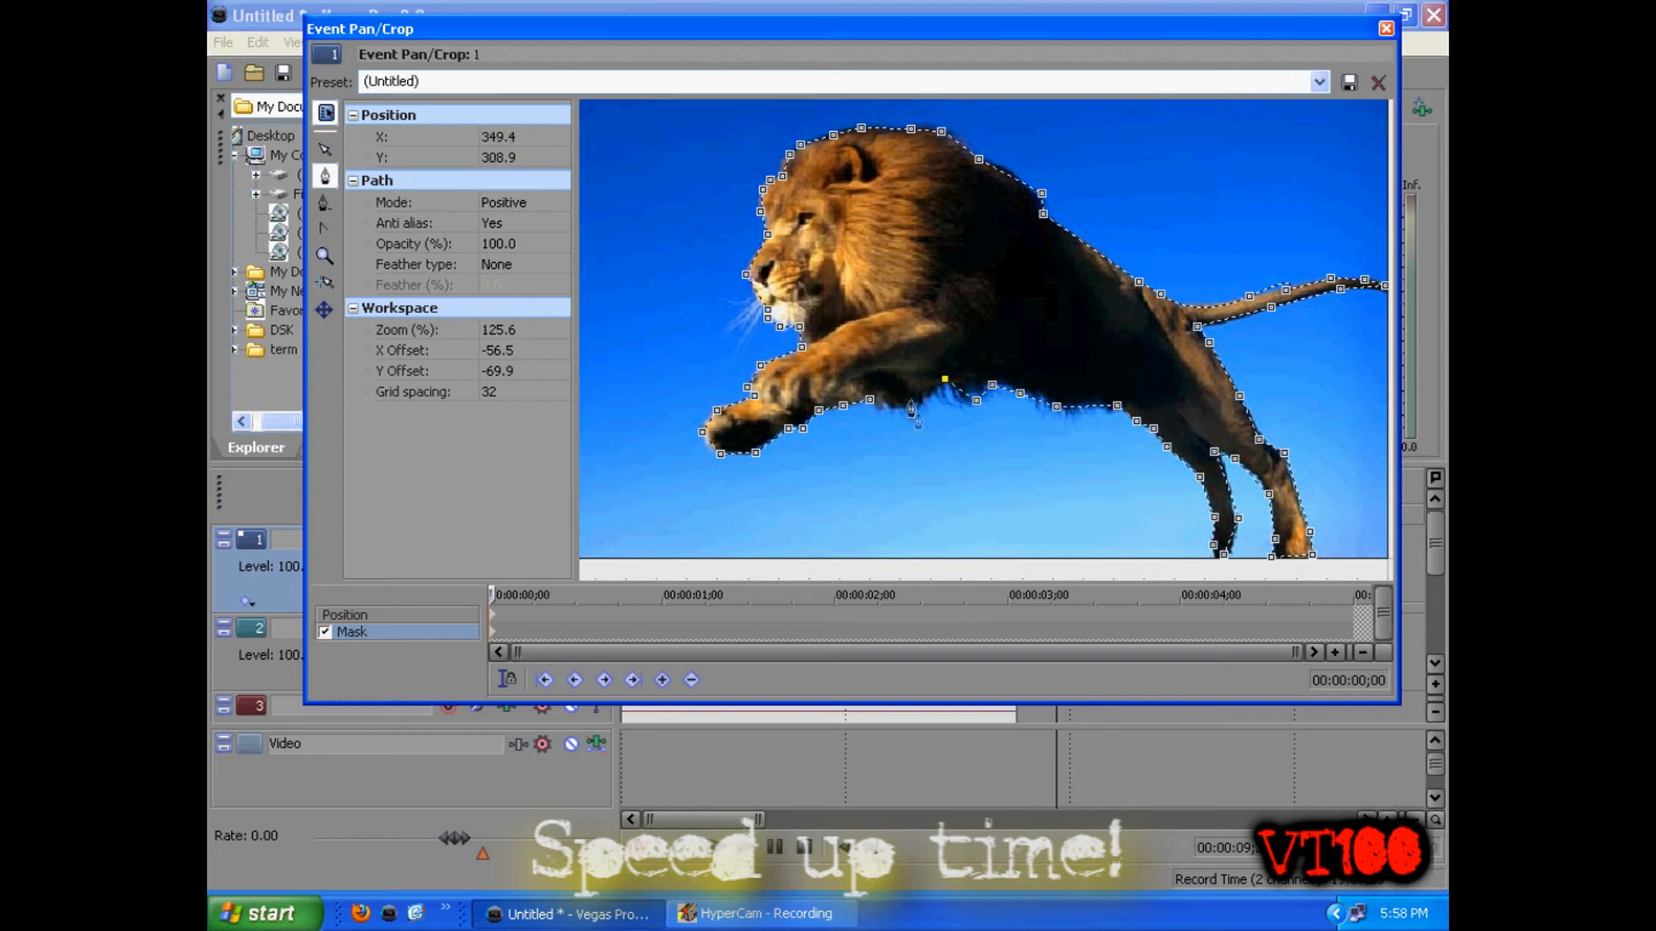
pyautogui.click(915, 402)
pyautogui.click(912, 416)
pyautogui.click(871, 399)
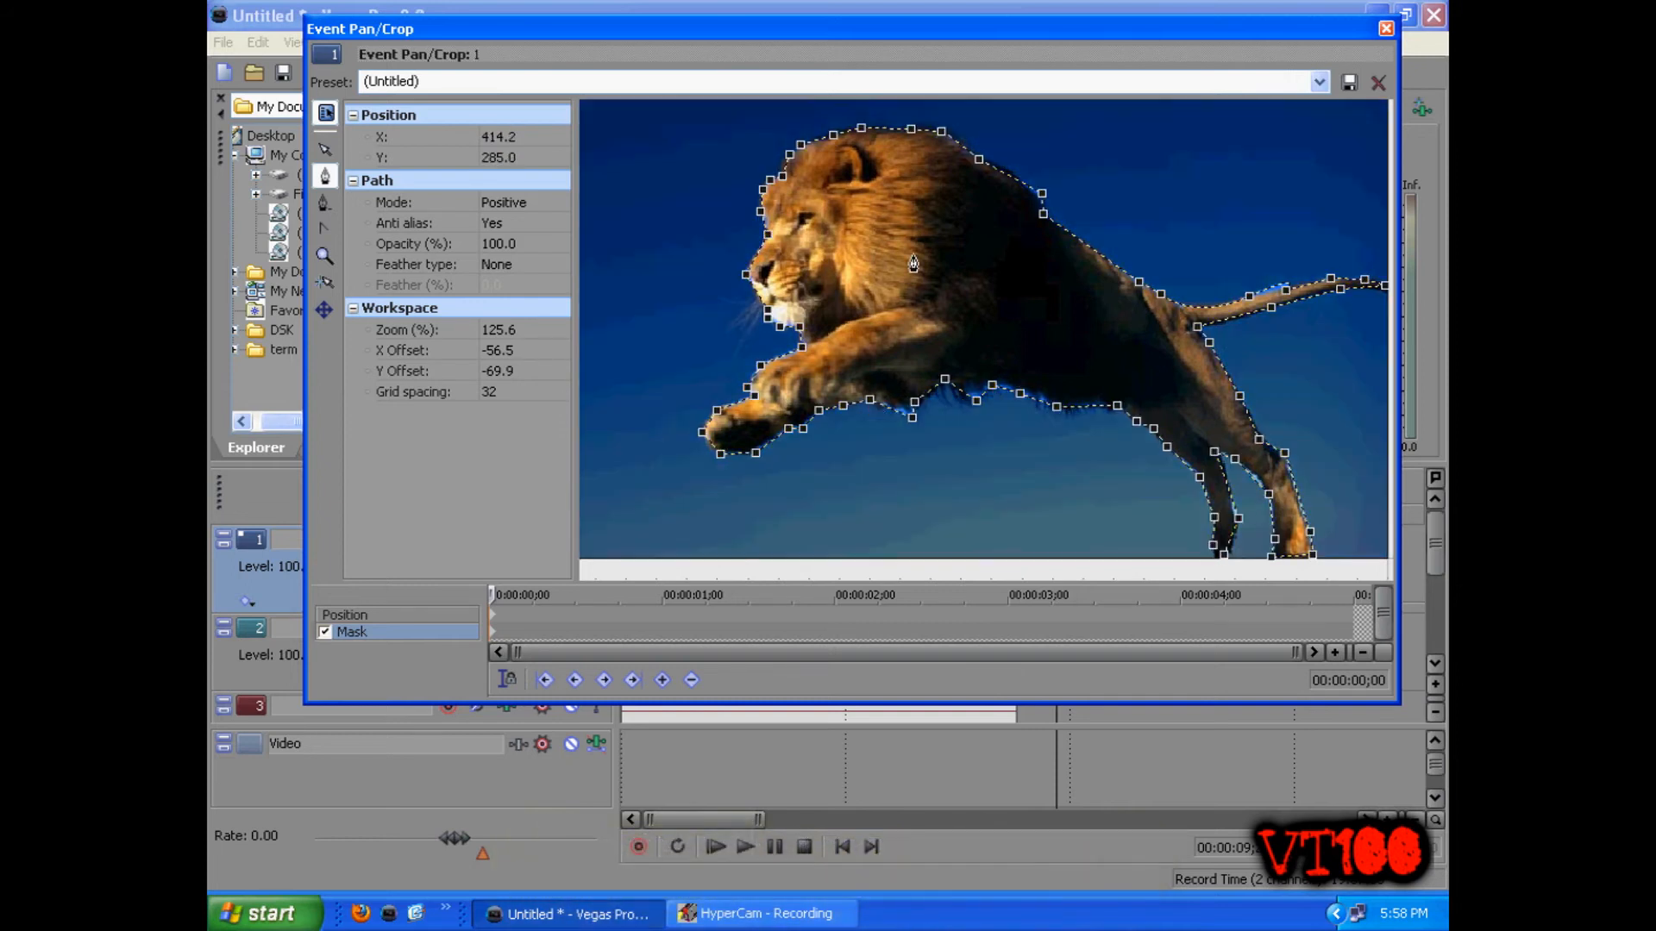
# Compare the masked preview with the path mode set to Negative, and restore the mode to Positive
pyautogui.scroll(-7, 914, 263)
pyautogui.moveTo(1177, 30); pyautogui.dragTo(780, 158)
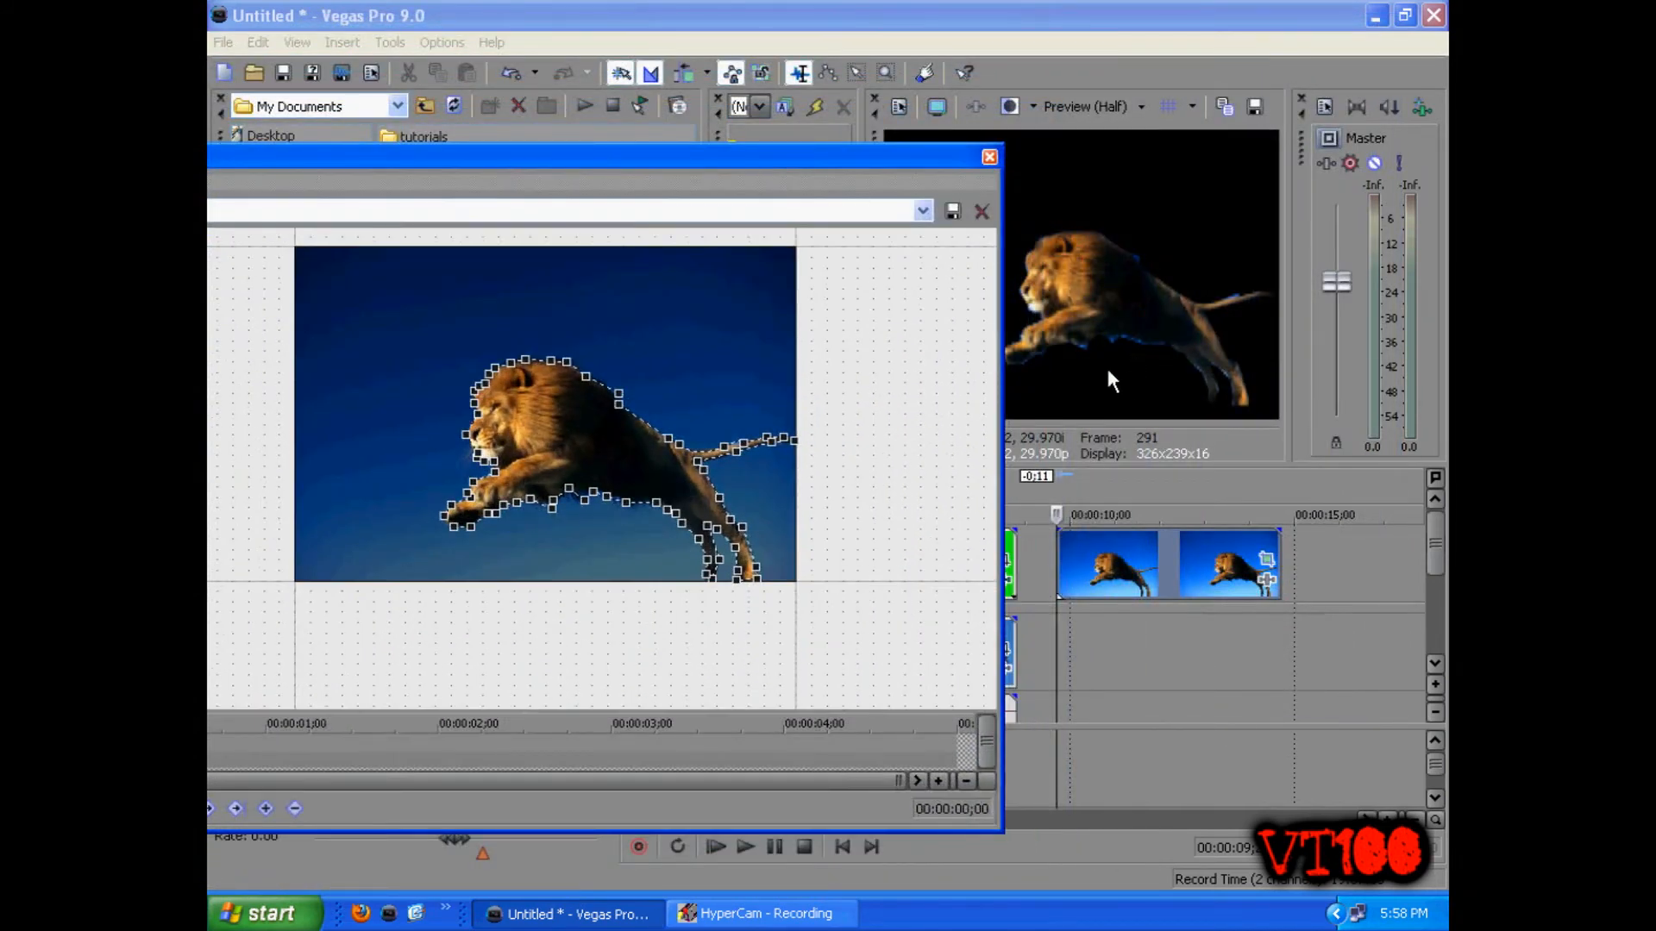
pyautogui.moveTo(765, 159); pyautogui.dragTo(1062, 198)
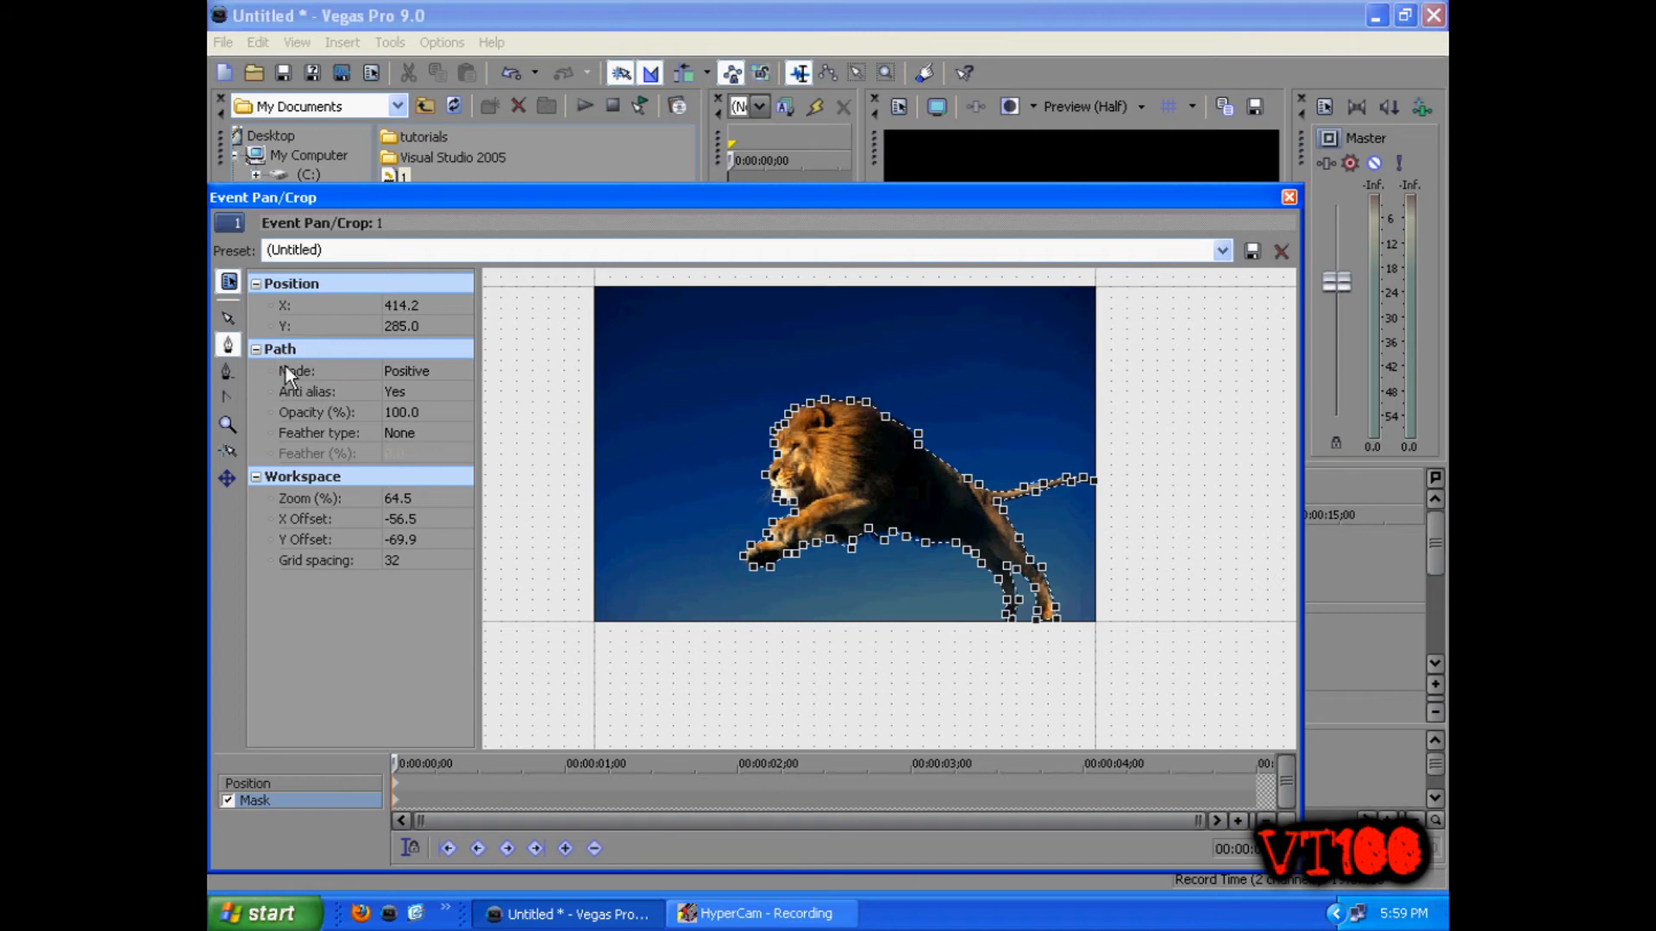
pyautogui.click(414, 370)
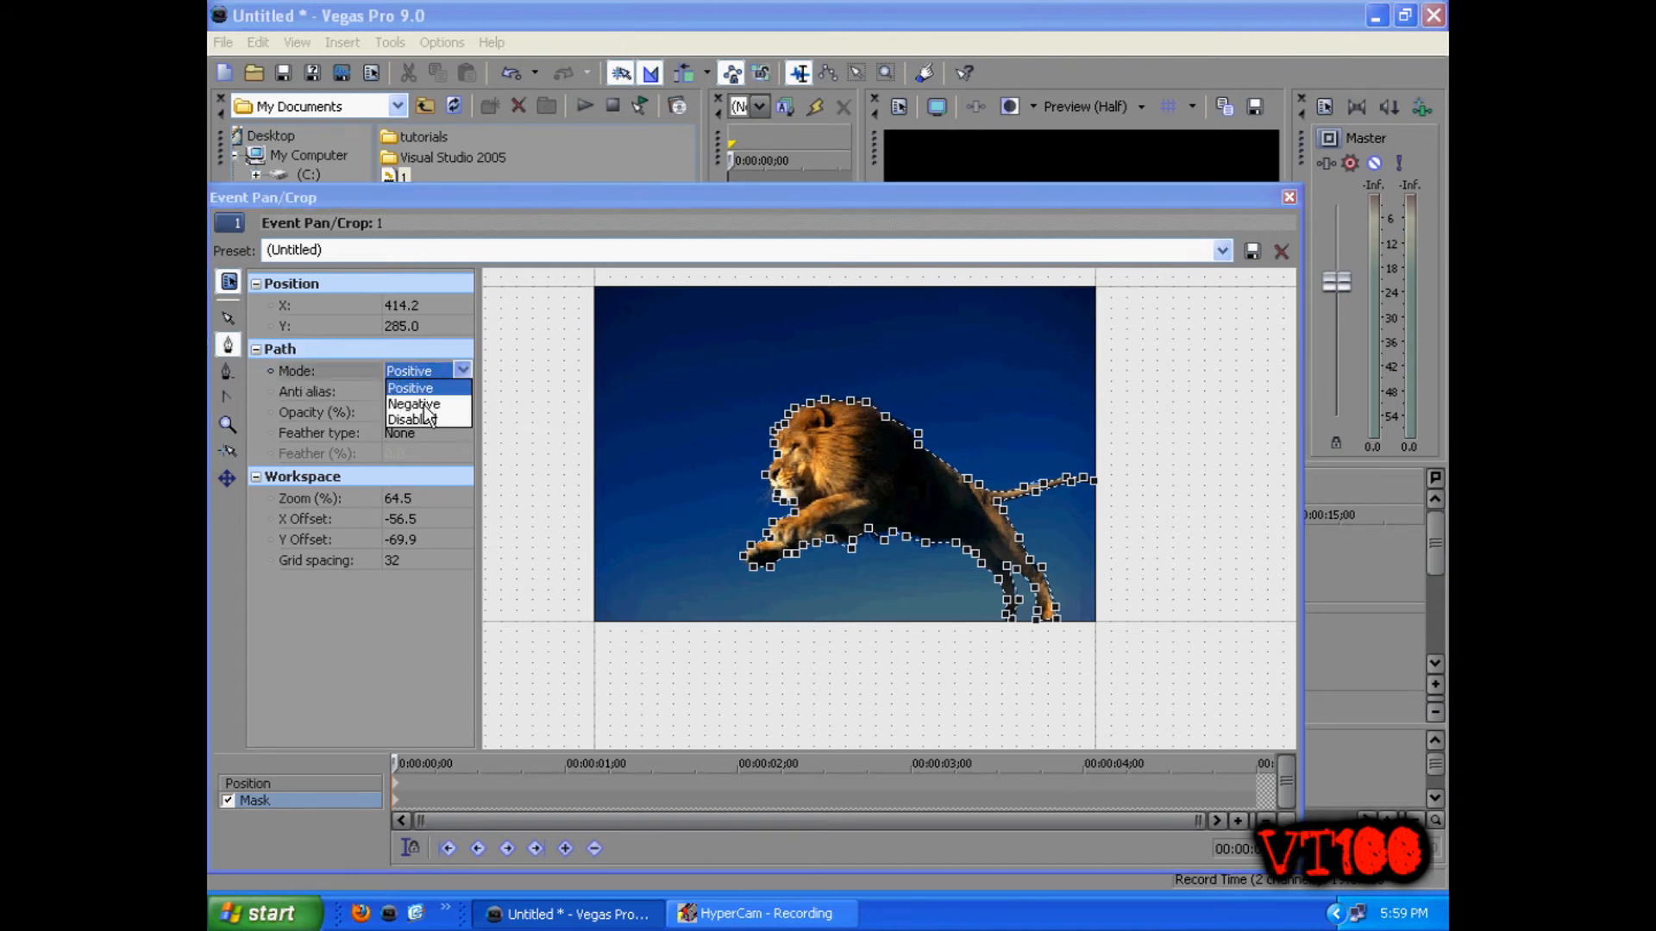
pyautogui.click(423, 406)
pyautogui.moveTo(999, 205); pyautogui.dragTo(1049, 205)
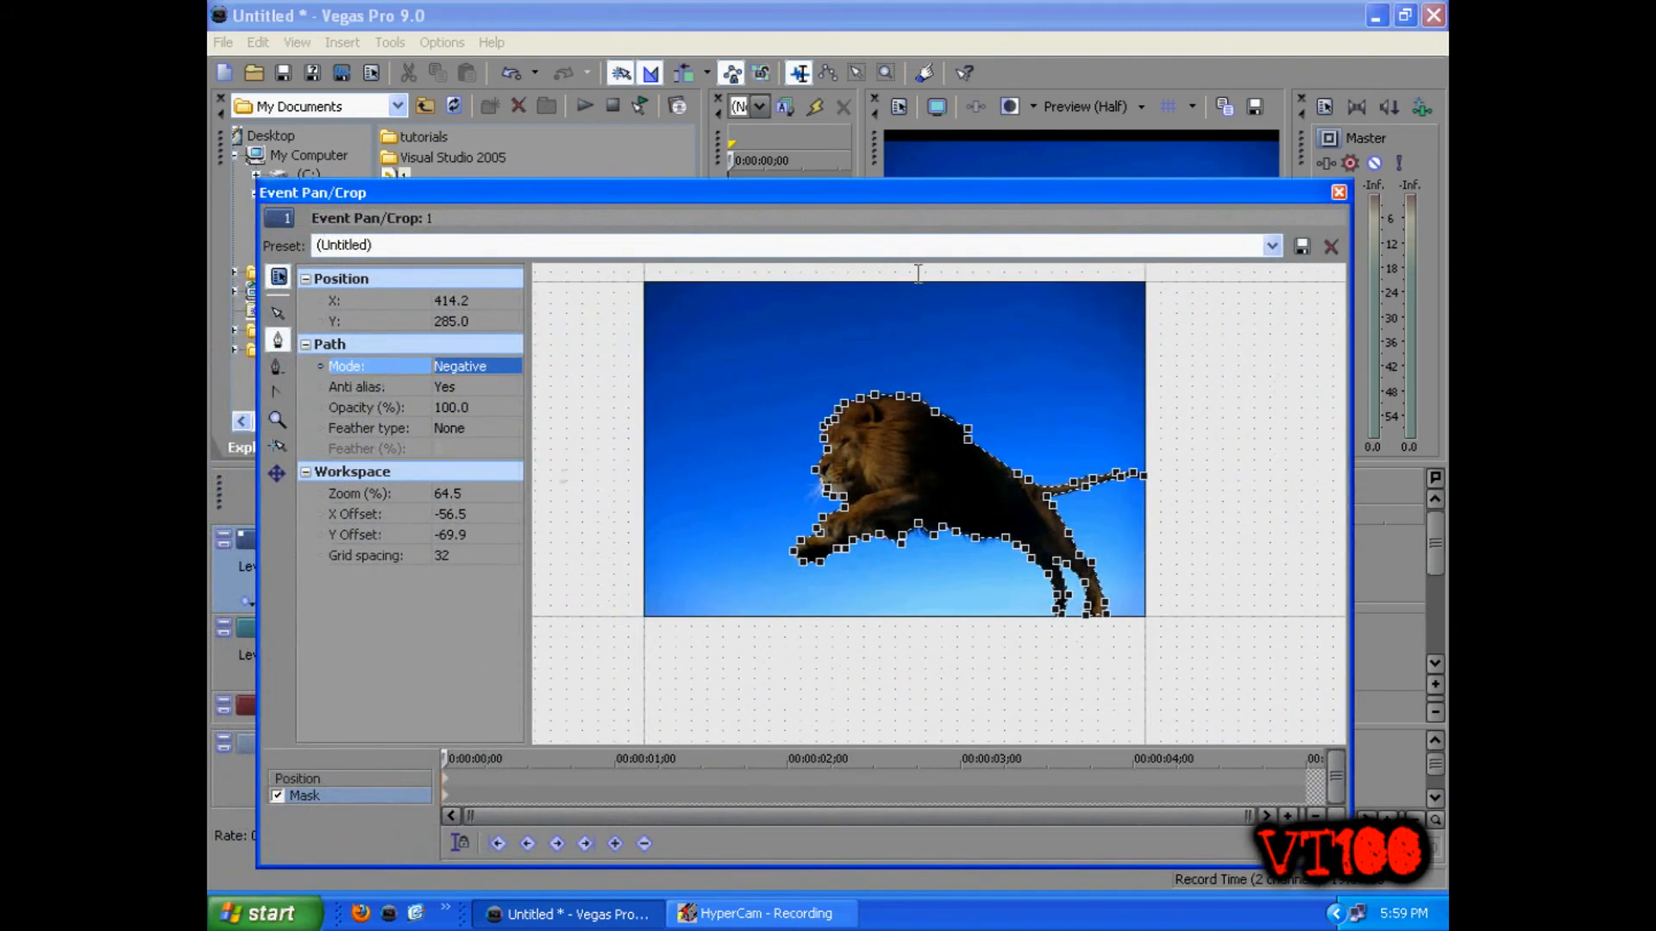
pyautogui.click(504, 369)
pyautogui.click(486, 376)
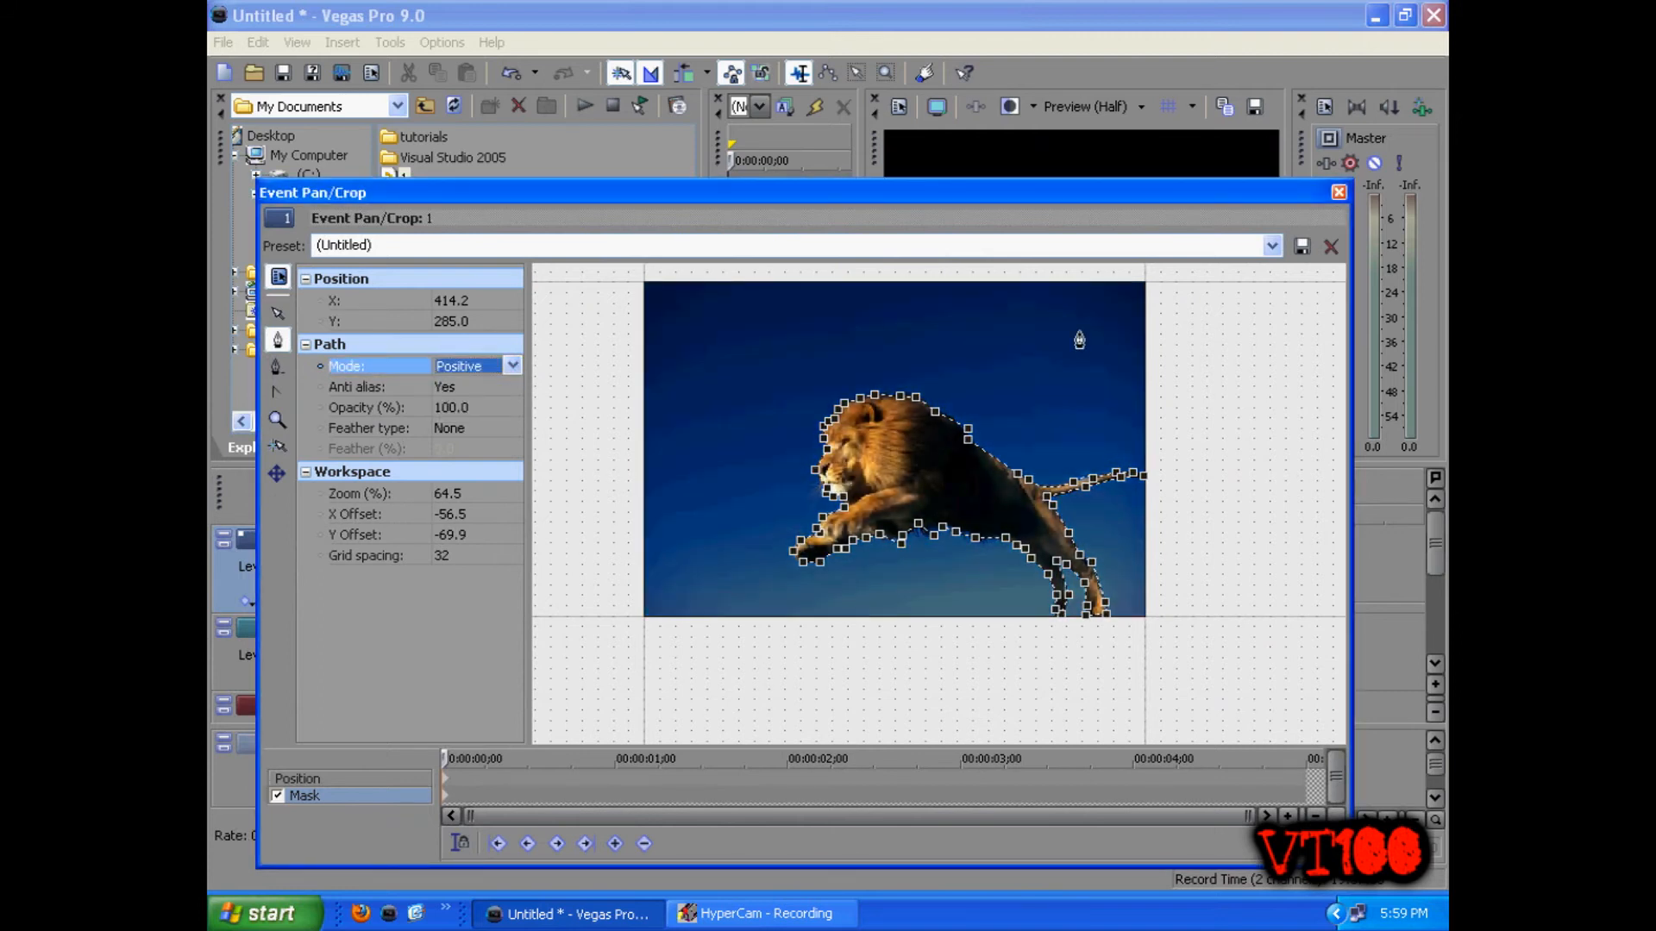
# Close Event Pan/Crop and extend the flag event to the end of the lion clip, checking the composite in the preview
pyautogui.click(1338, 191)
pyautogui.click(1172, 571)
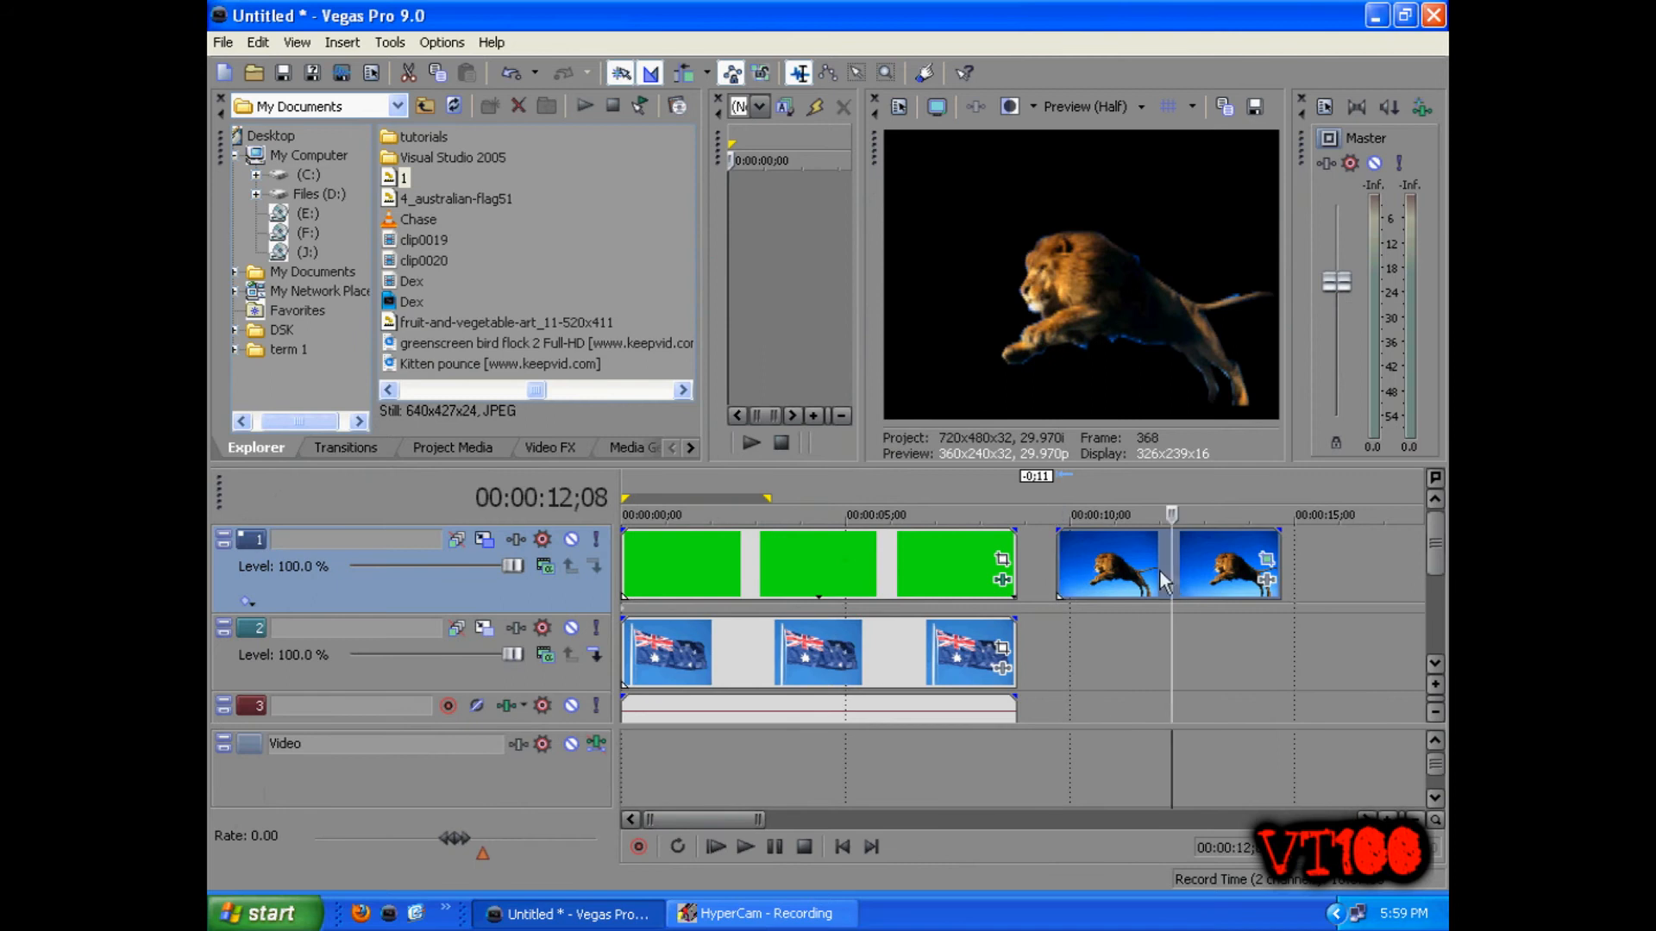
pyautogui.moveTo(1011, 649); pyautogui.dragTo(1282, 658)
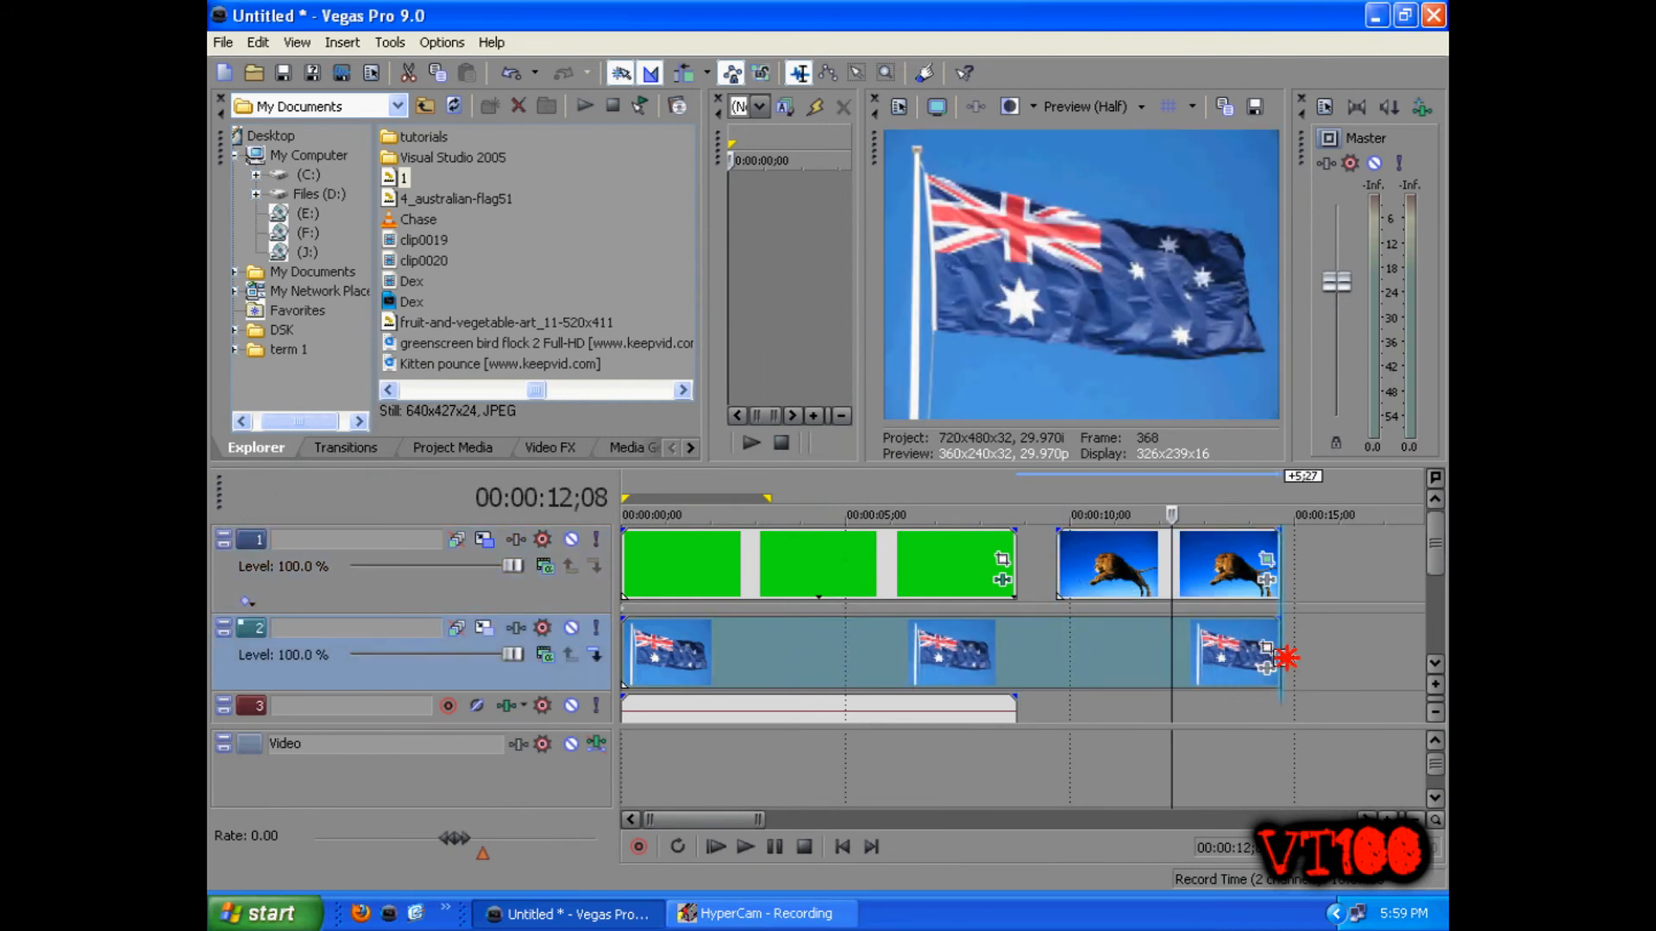
pyautogui.click(1209, 651)
pyautogui.click(1117, 653)
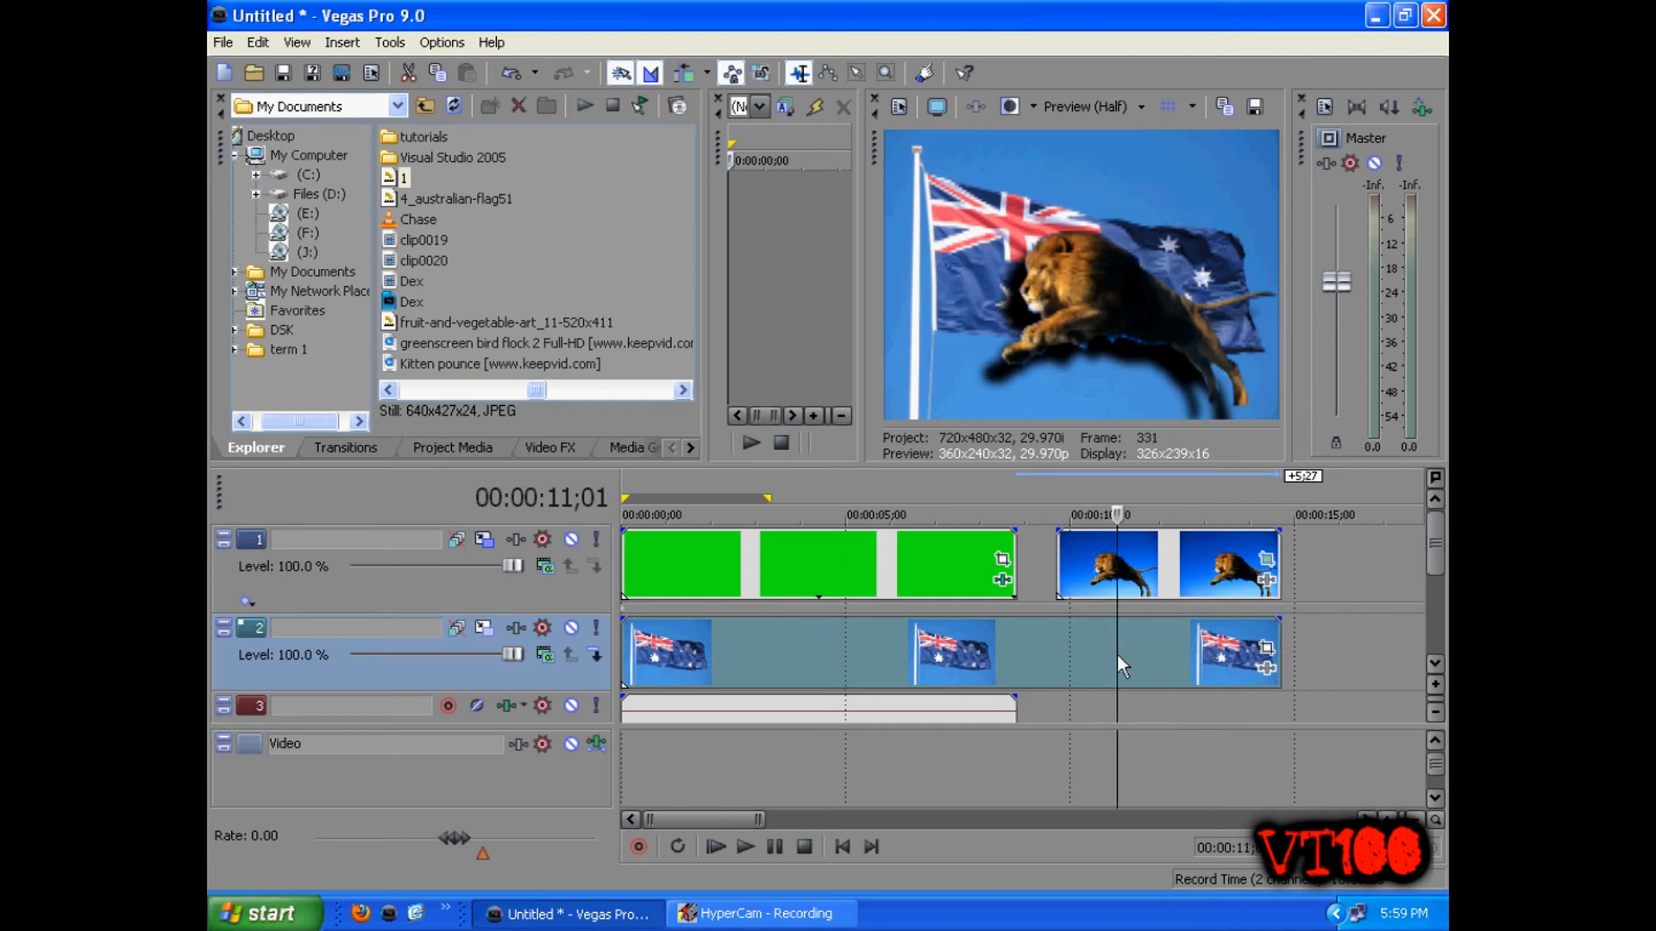
pyautogui.click(1092, 657)
pyautogui.click(1189, 648)
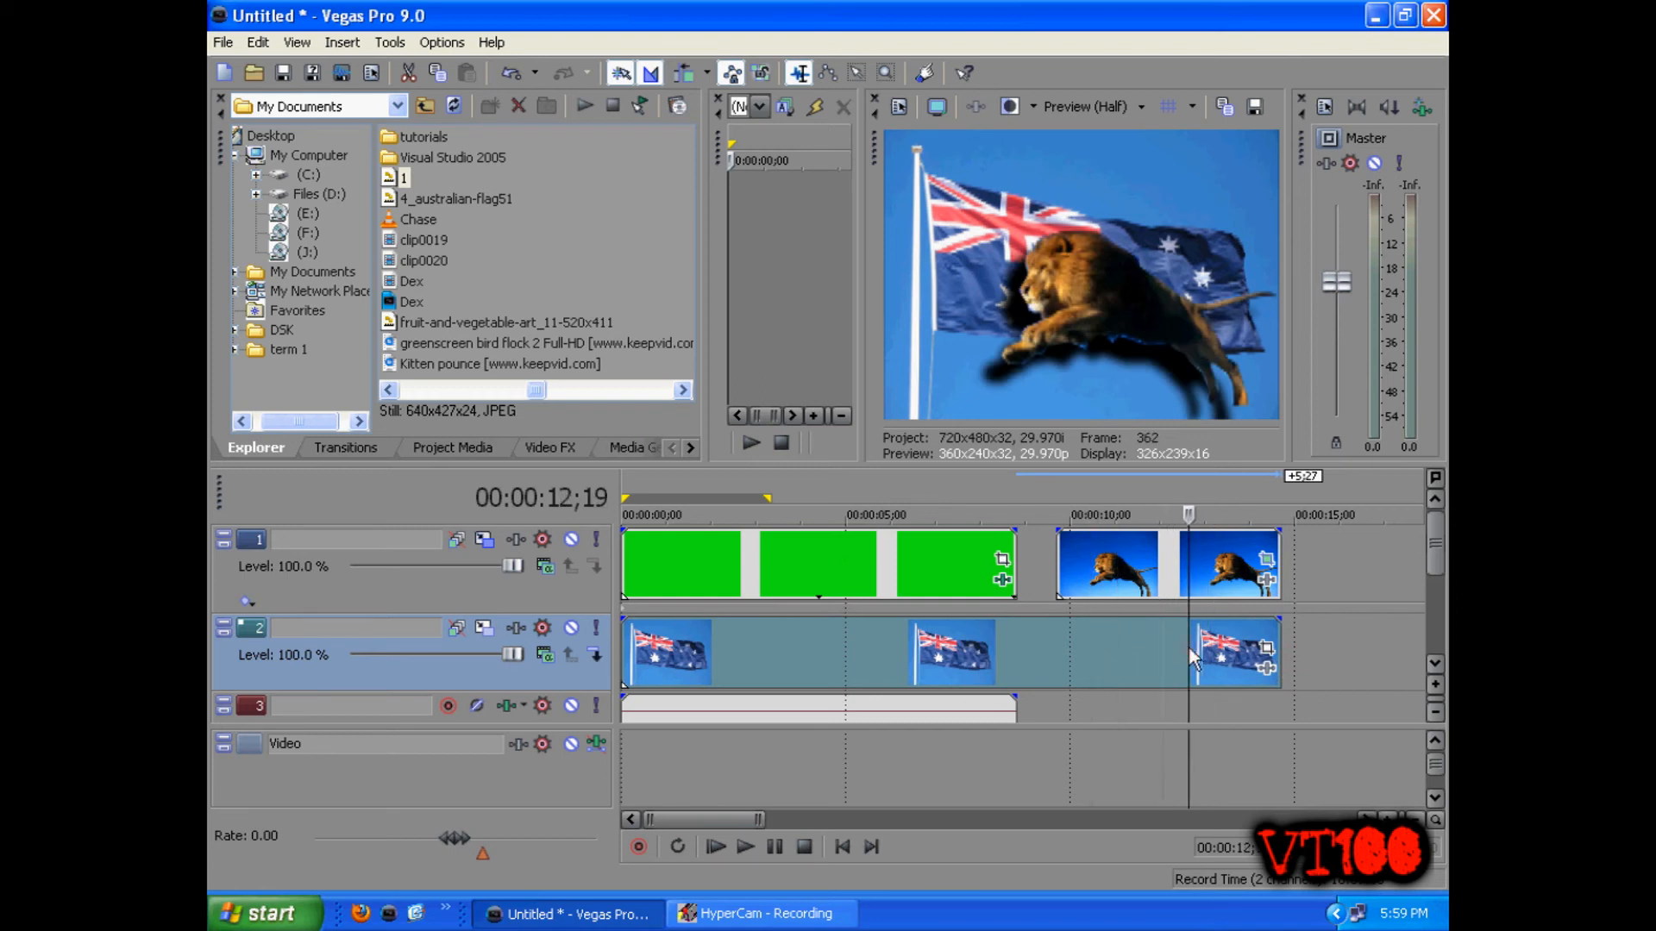
# Insert a new video track above the bird track and move the lion clip straight up onto it
pyautogui.click(1314, 561)
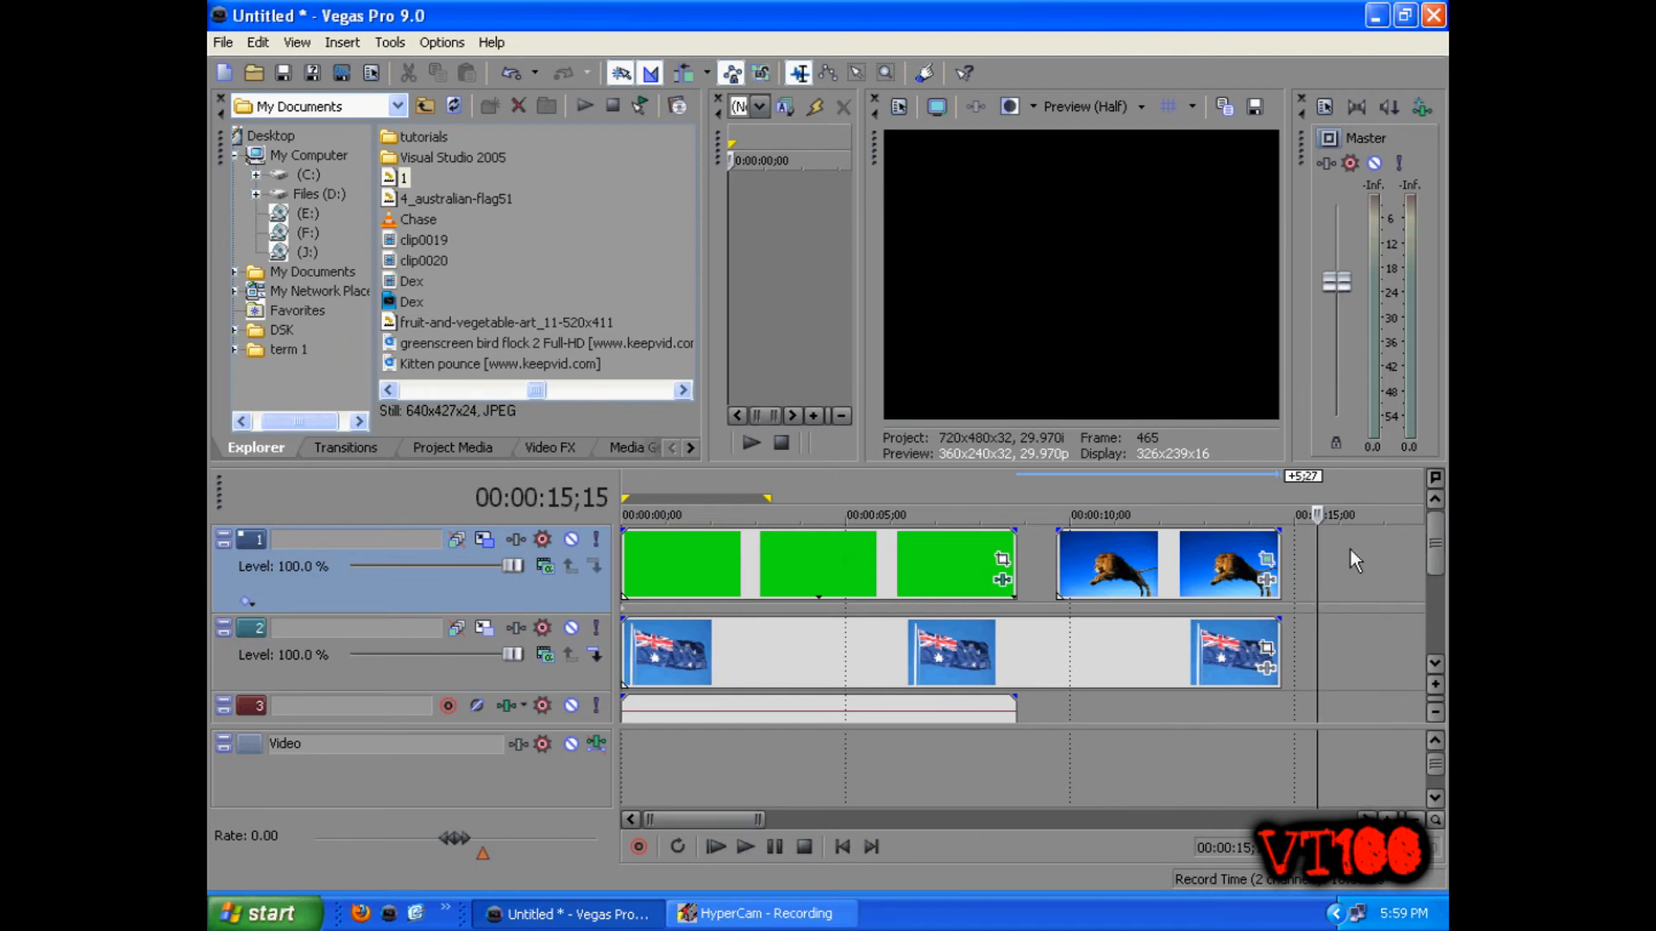
pyautogui.rightClick(1351, 550)
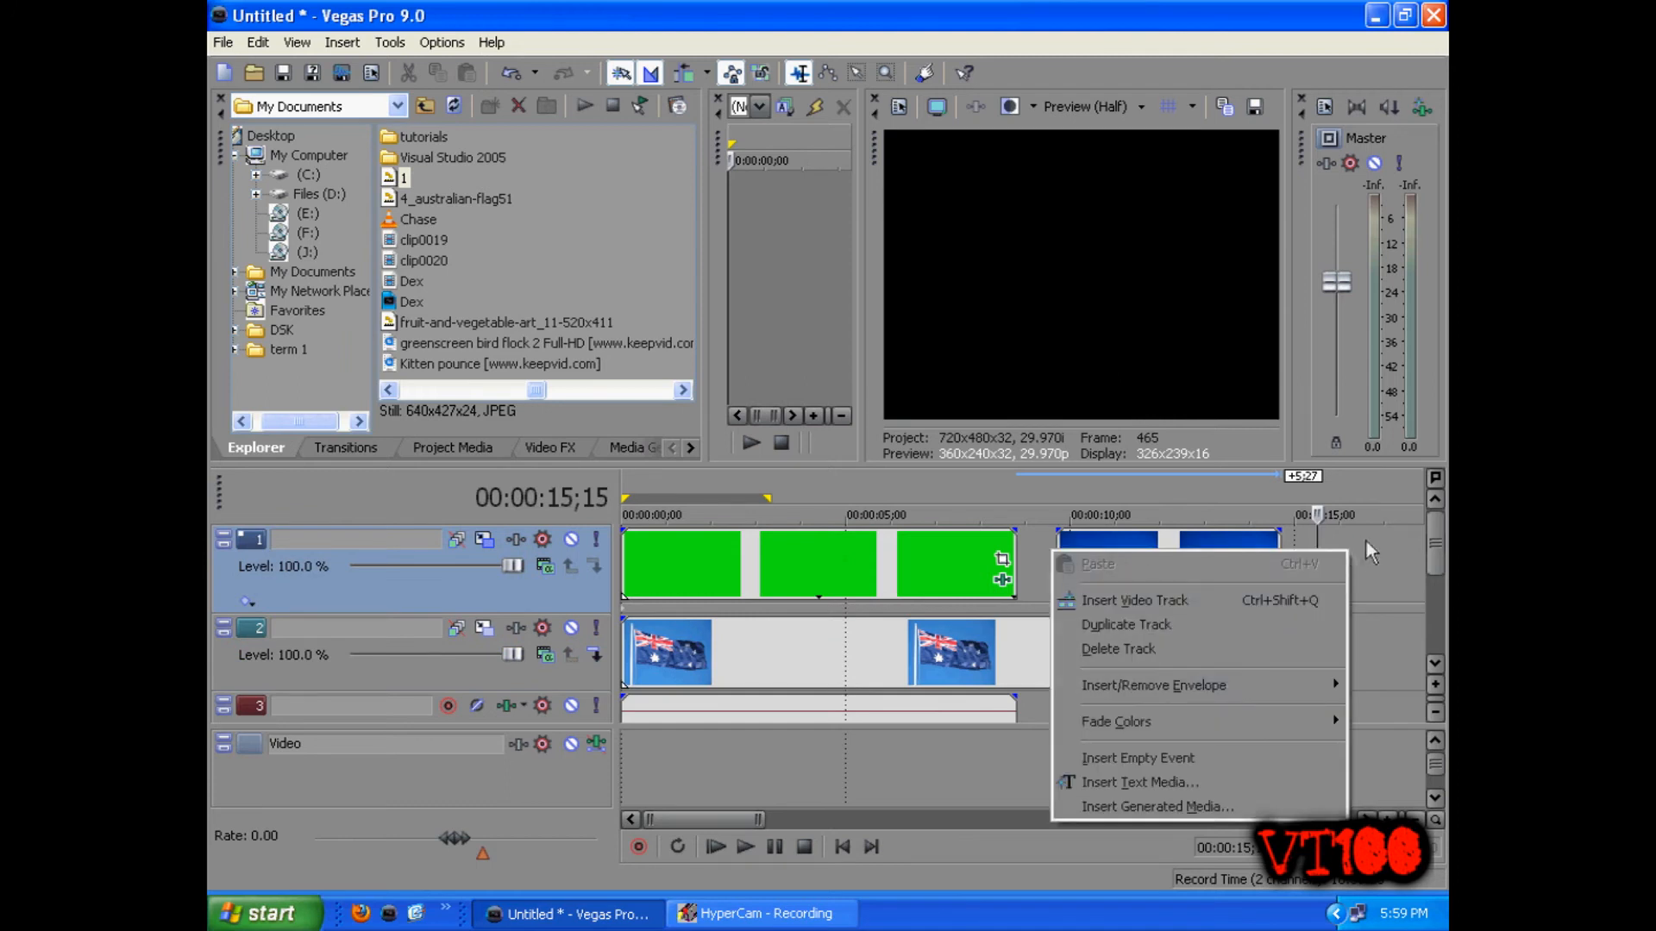
pyautogui.click(1268, 599)
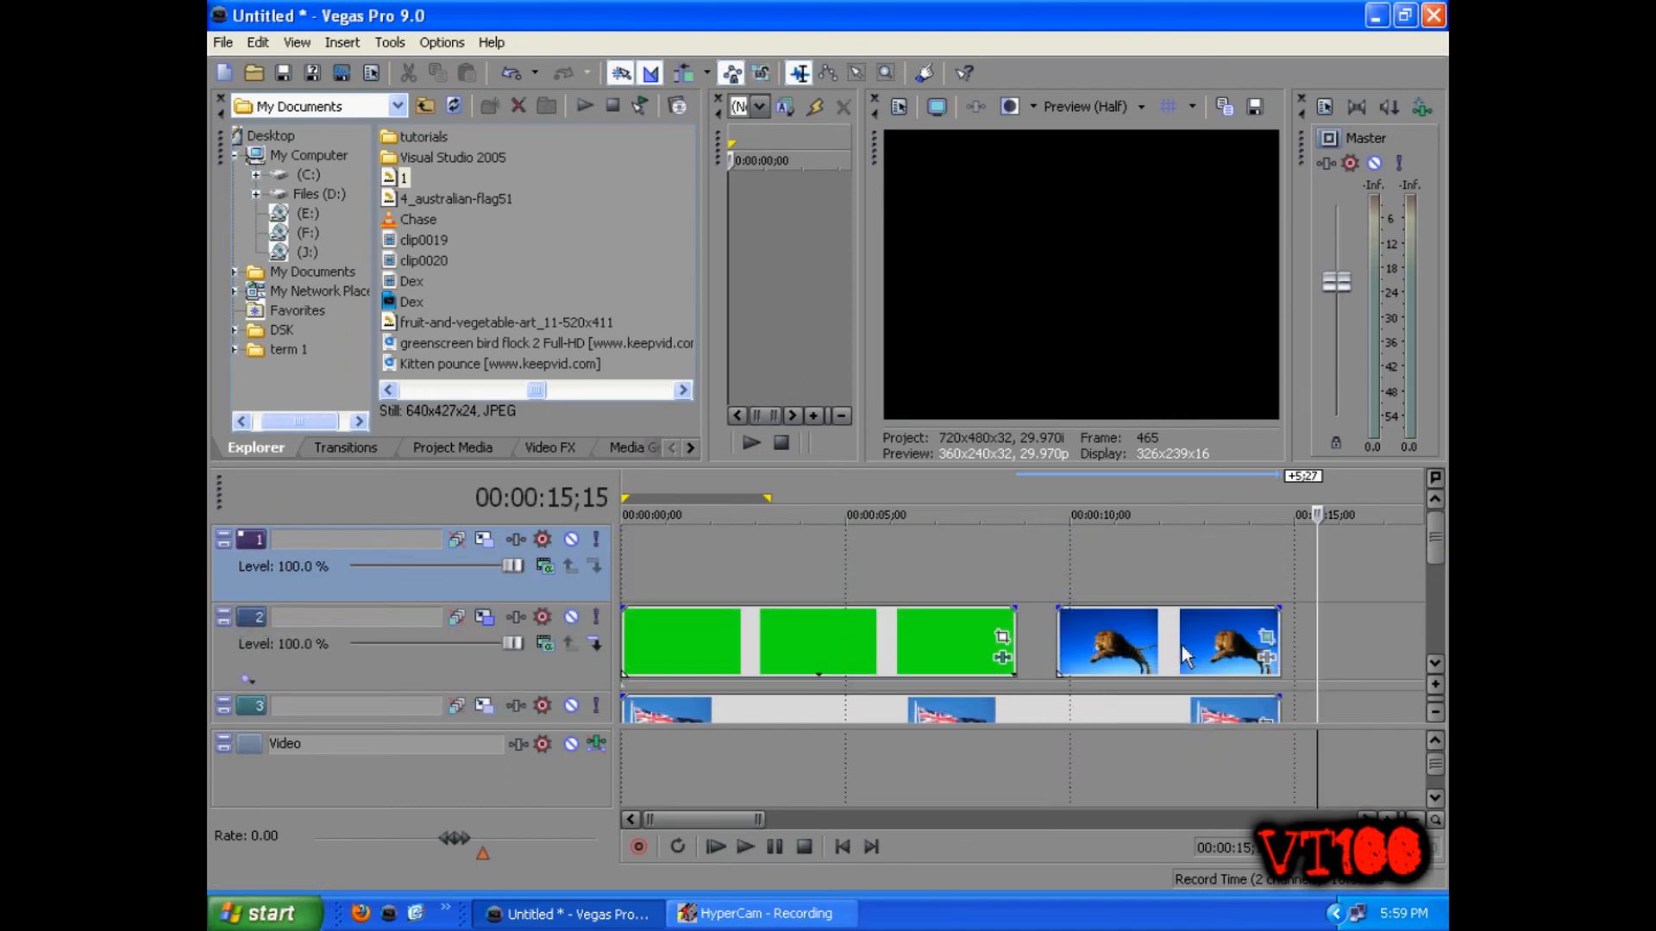
pyautogui.click(1193, 600)
pyautogui.moveTo(1194, 599); pyautogui.dragTo(1193, 565)
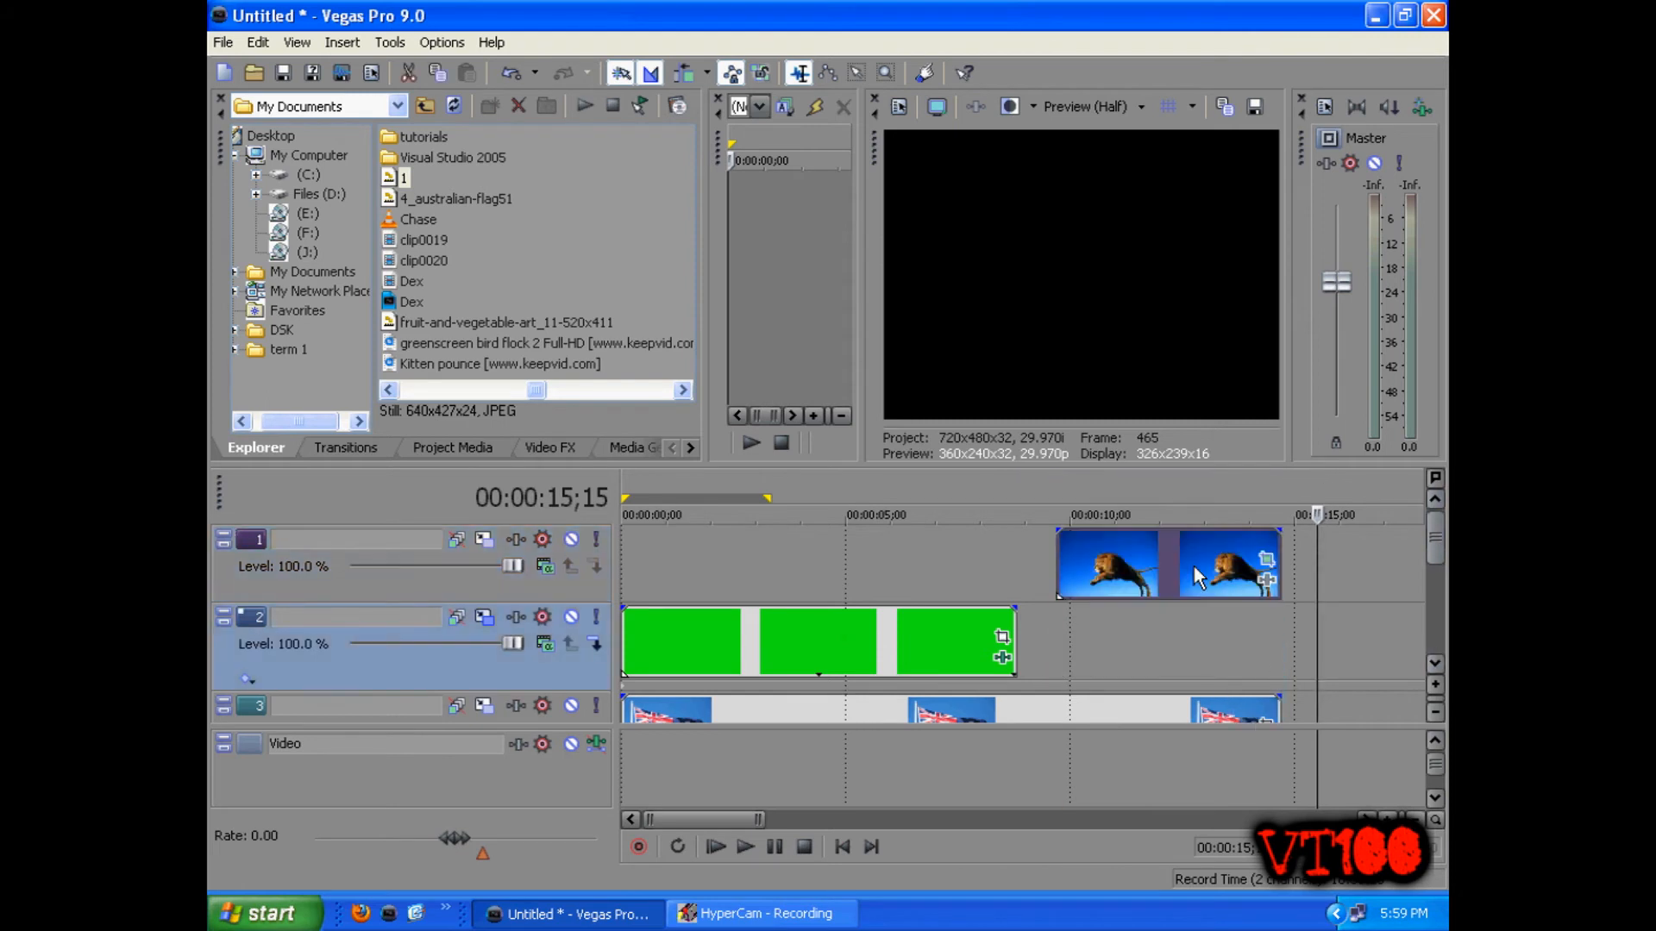
# Place the playhead on the lion clip at 00:00:11;01 and enable 2D Glow in Track Motion for the lion's track
pyautogui.click(1177, 566)
pyautogui.click(926, 574)
pyautogui.click(1097, 569)
pyautogui.click(1055, 564)
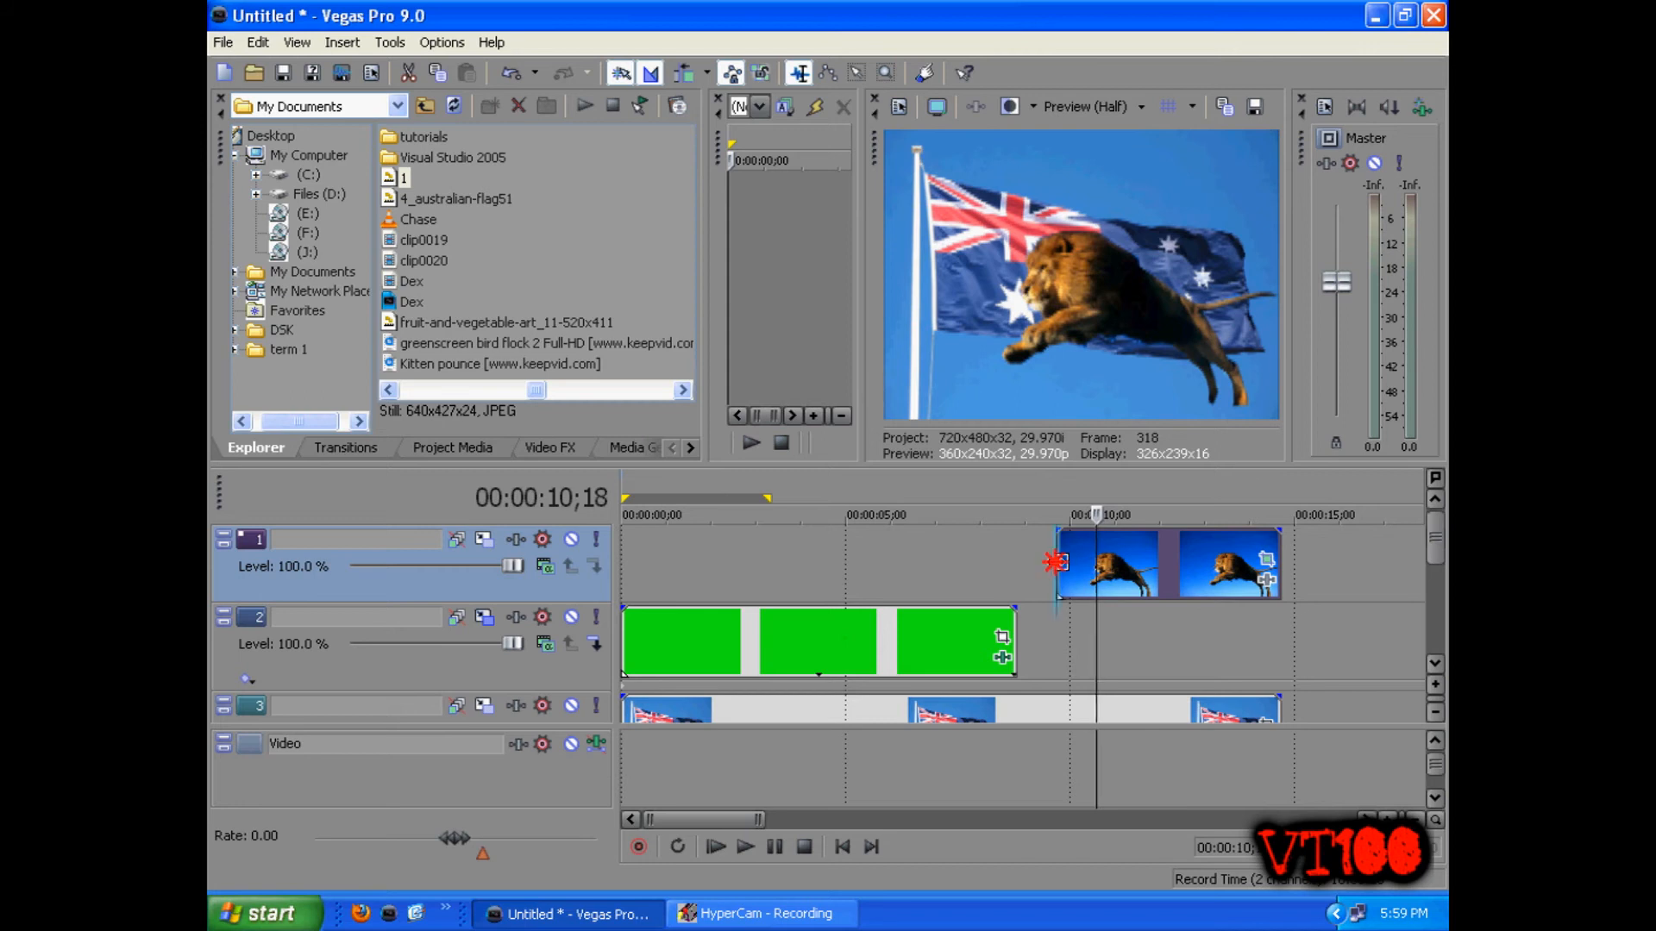
pyautogui.click(1078, 563)
pyautogui.click(1117, 558)
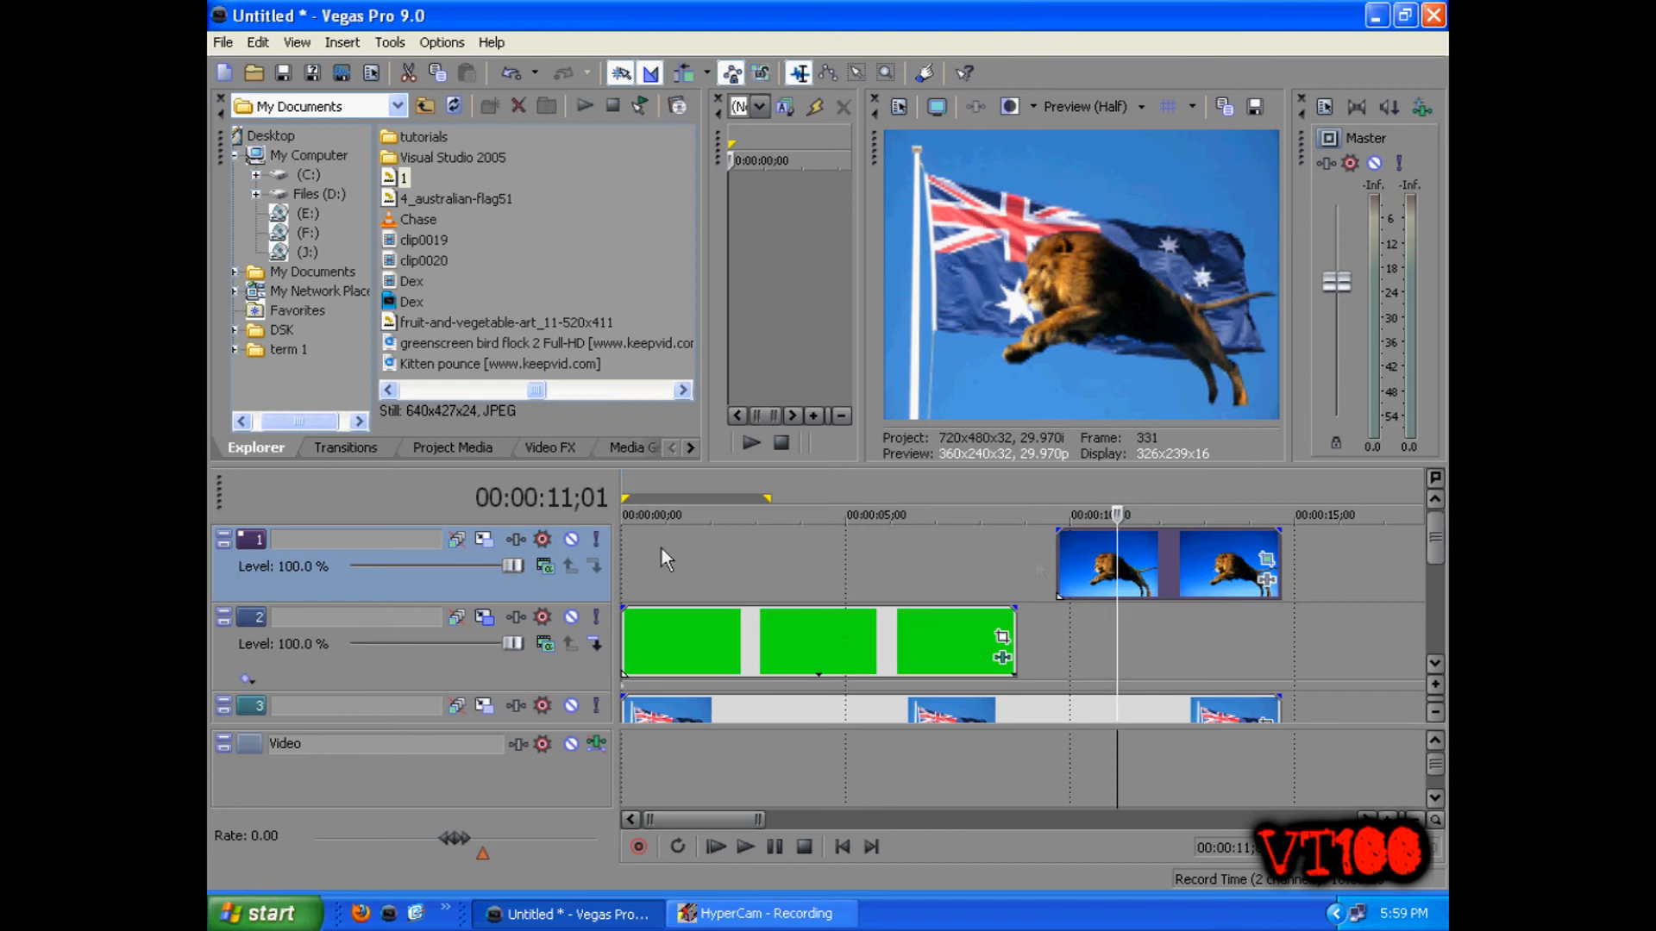
pyautogui.click(485, 540)
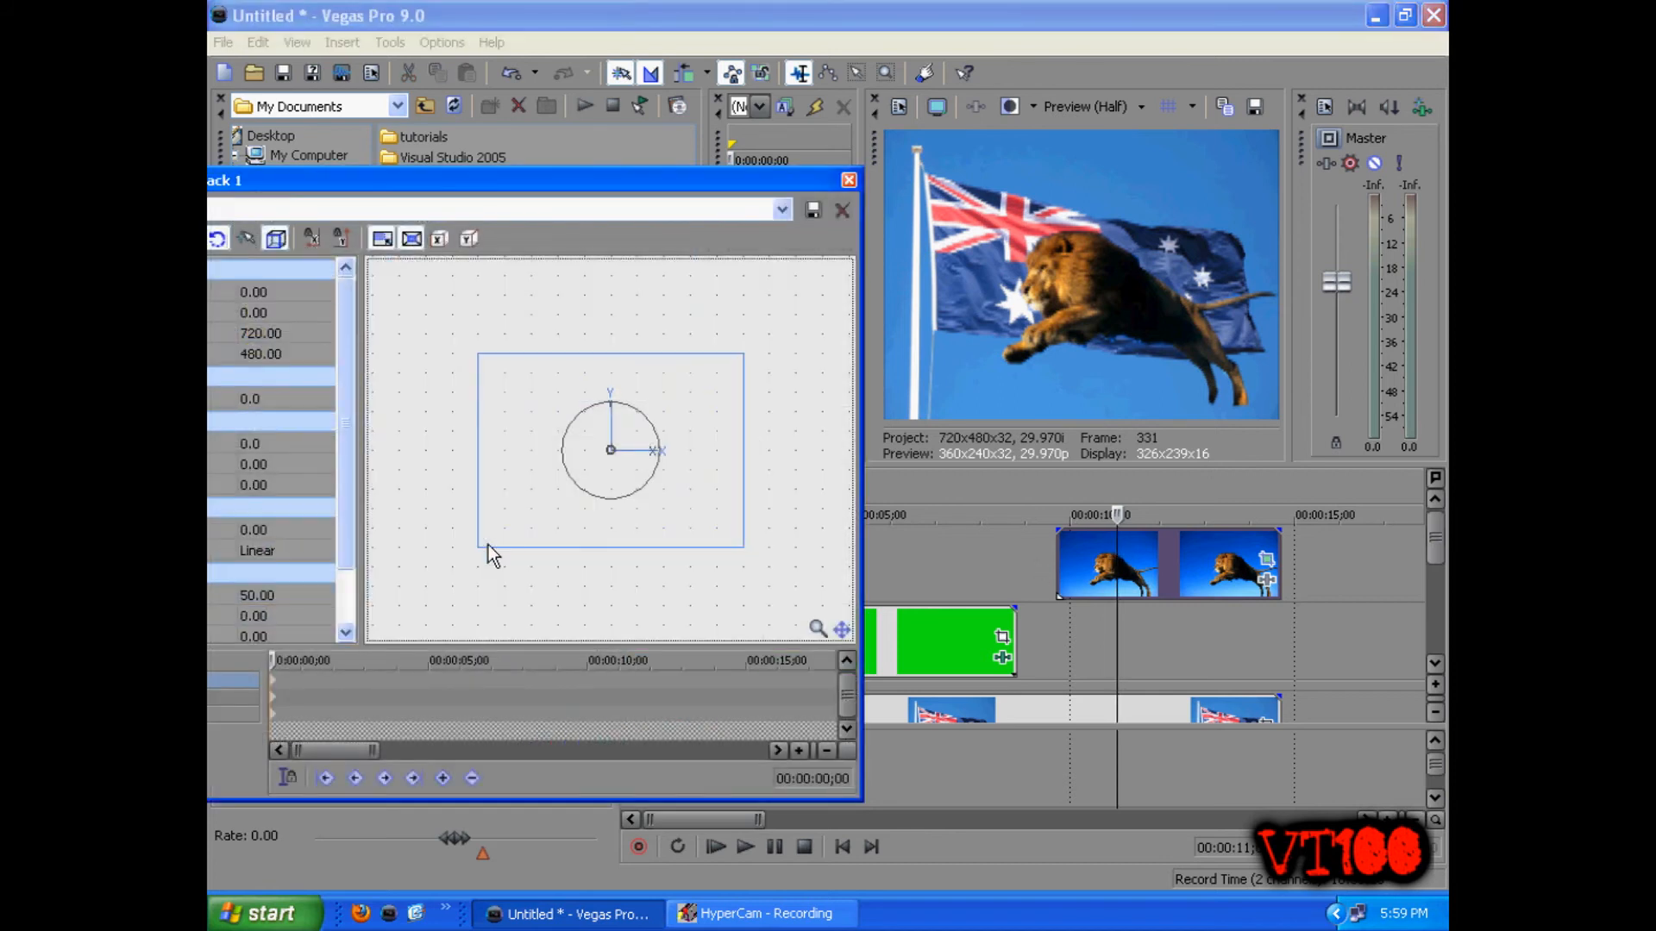
pyautogui.moveTo(457, 179); pyautogui.dragTo(632, 185)
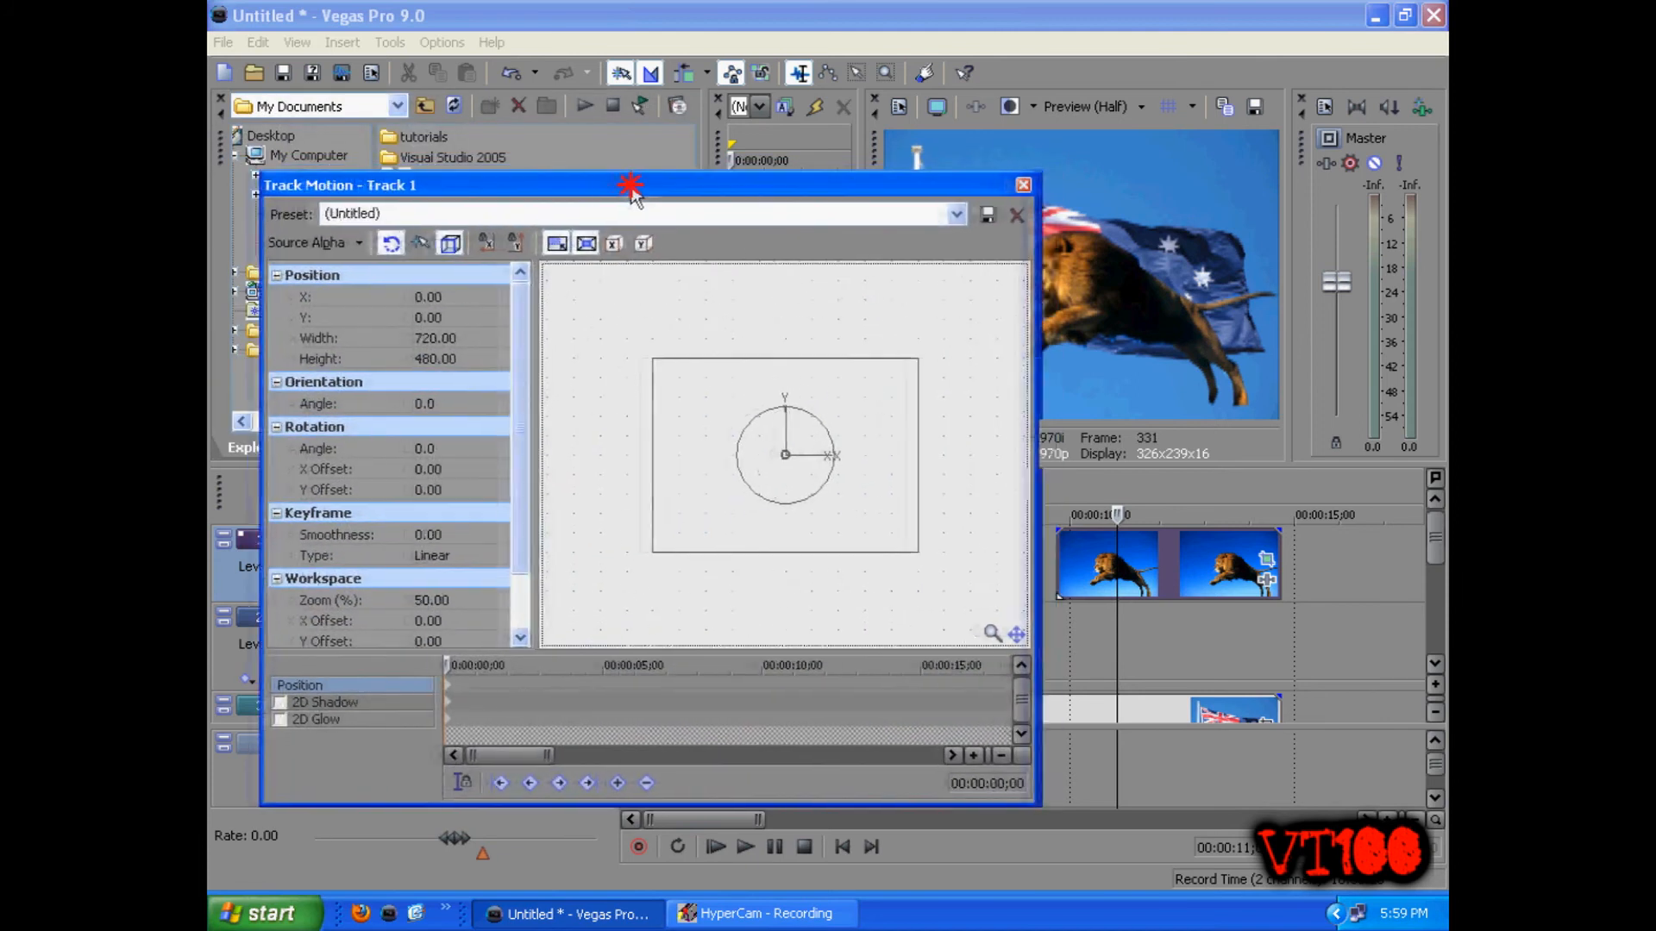
pyautogui.click(270, 718)
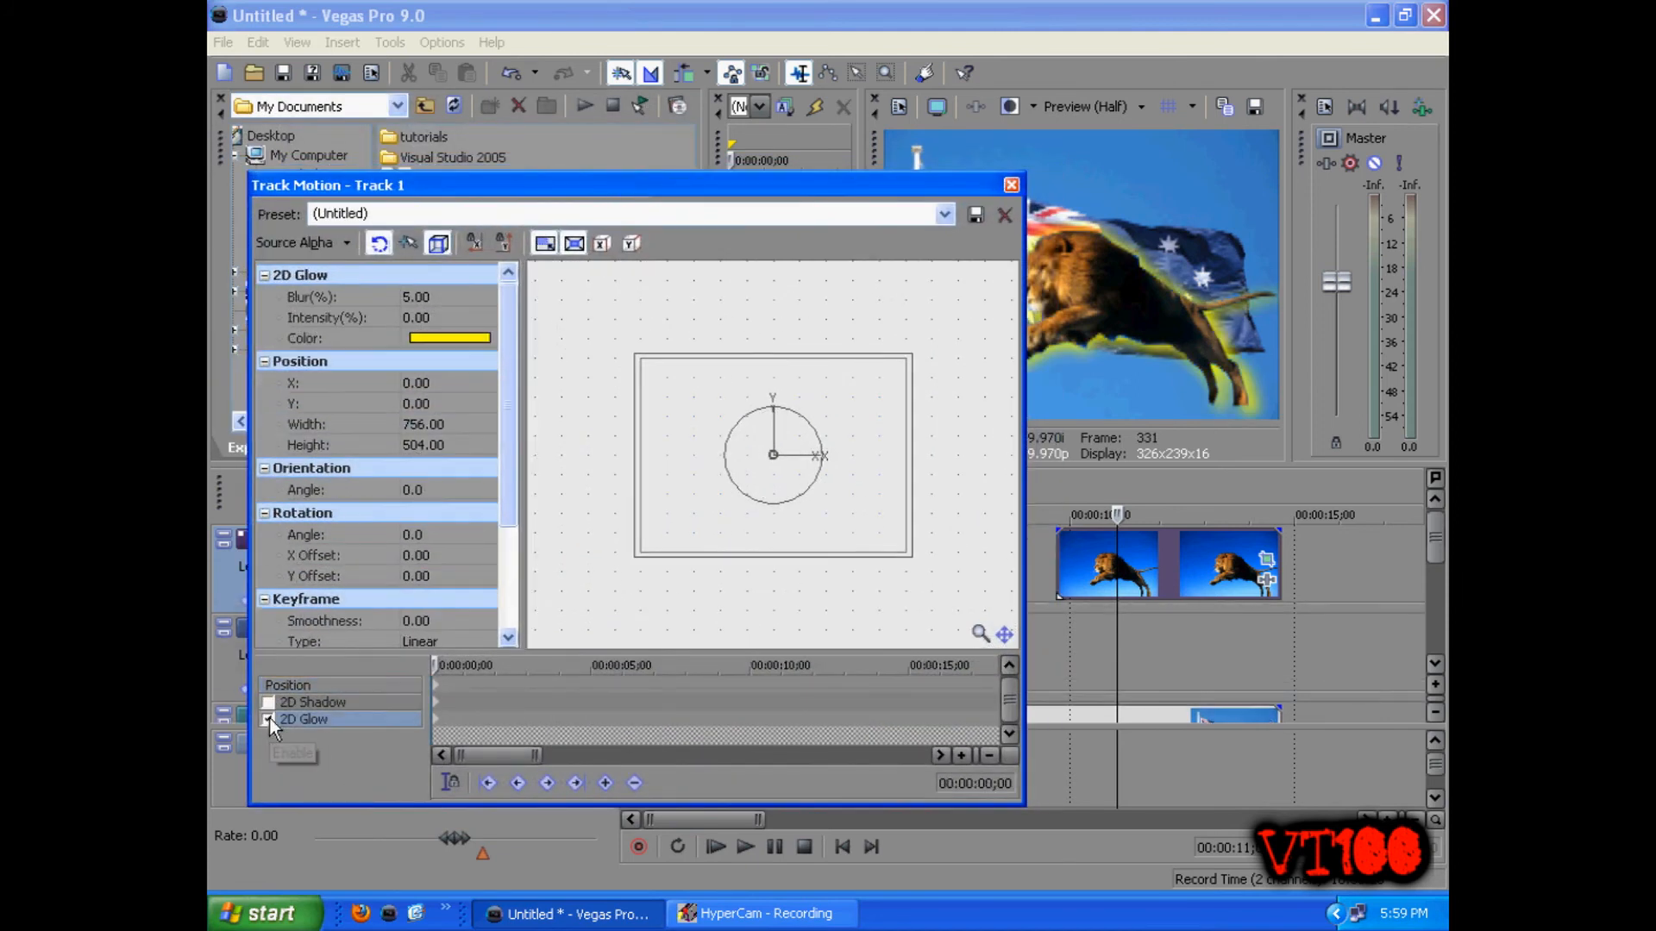
# Move Track Motion clear of the preview and set the 2D glow colour to red (255, 0, 0)
pyautogui.moveTo(724, 186); pyautogui.dragTo(648, 209)
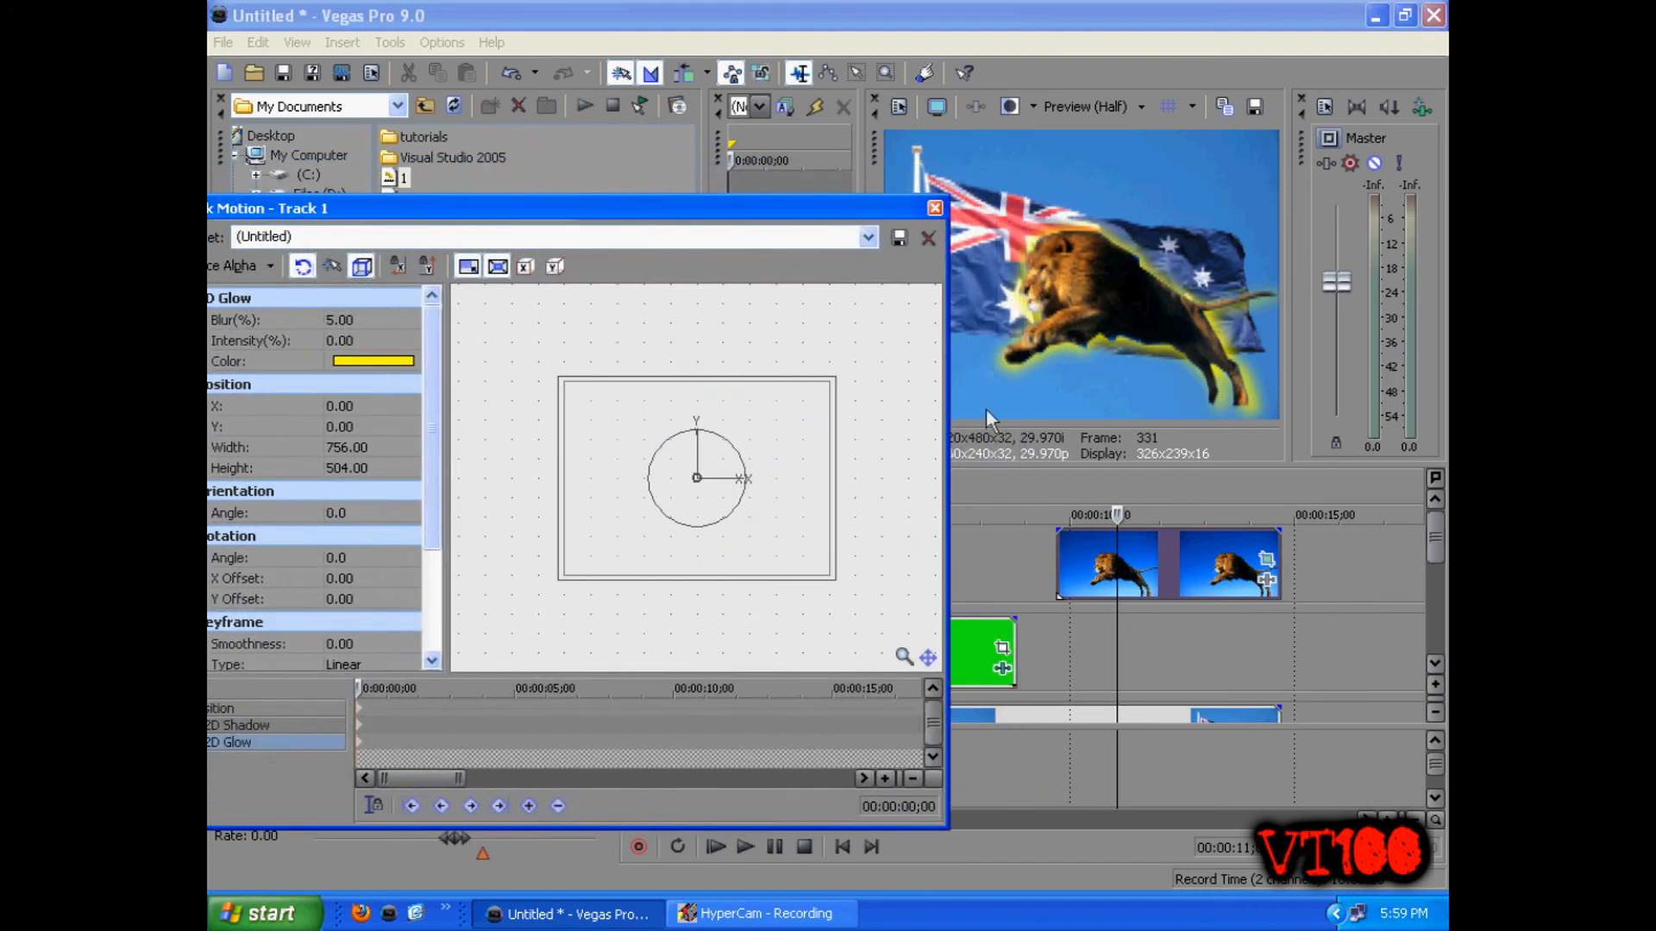
pyautogui.moveTo(515, 220); pyautogui.dragTo(639, 246)
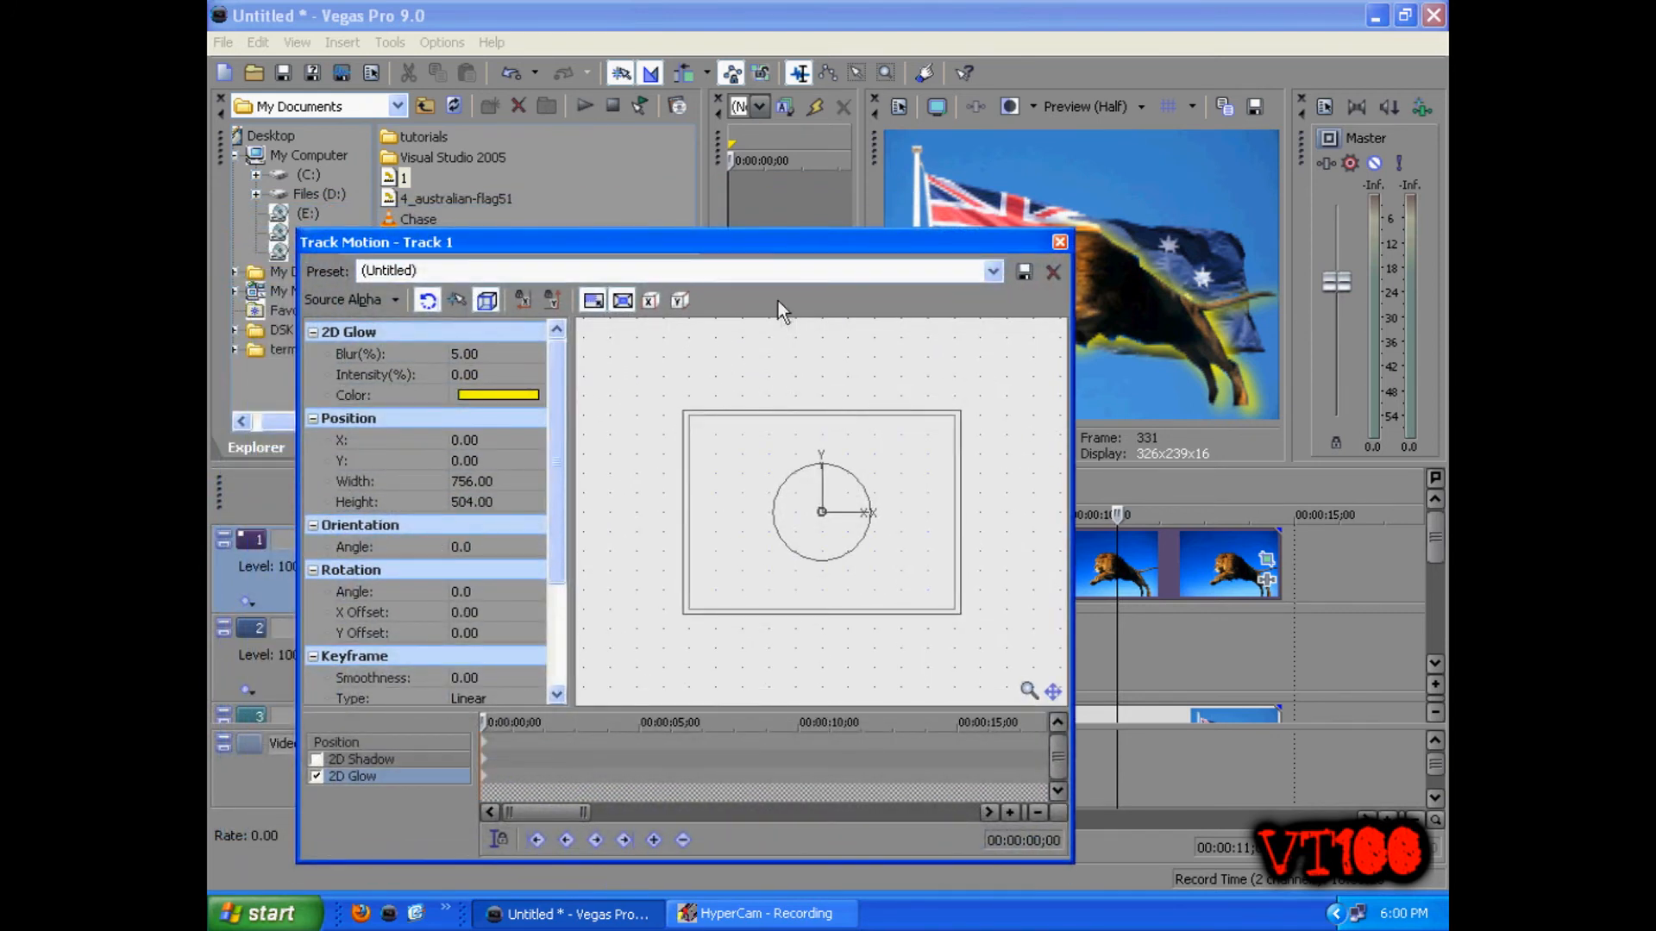
pyautogui.moveTo(786, 237); pyautogui.dragTo(722, 256)
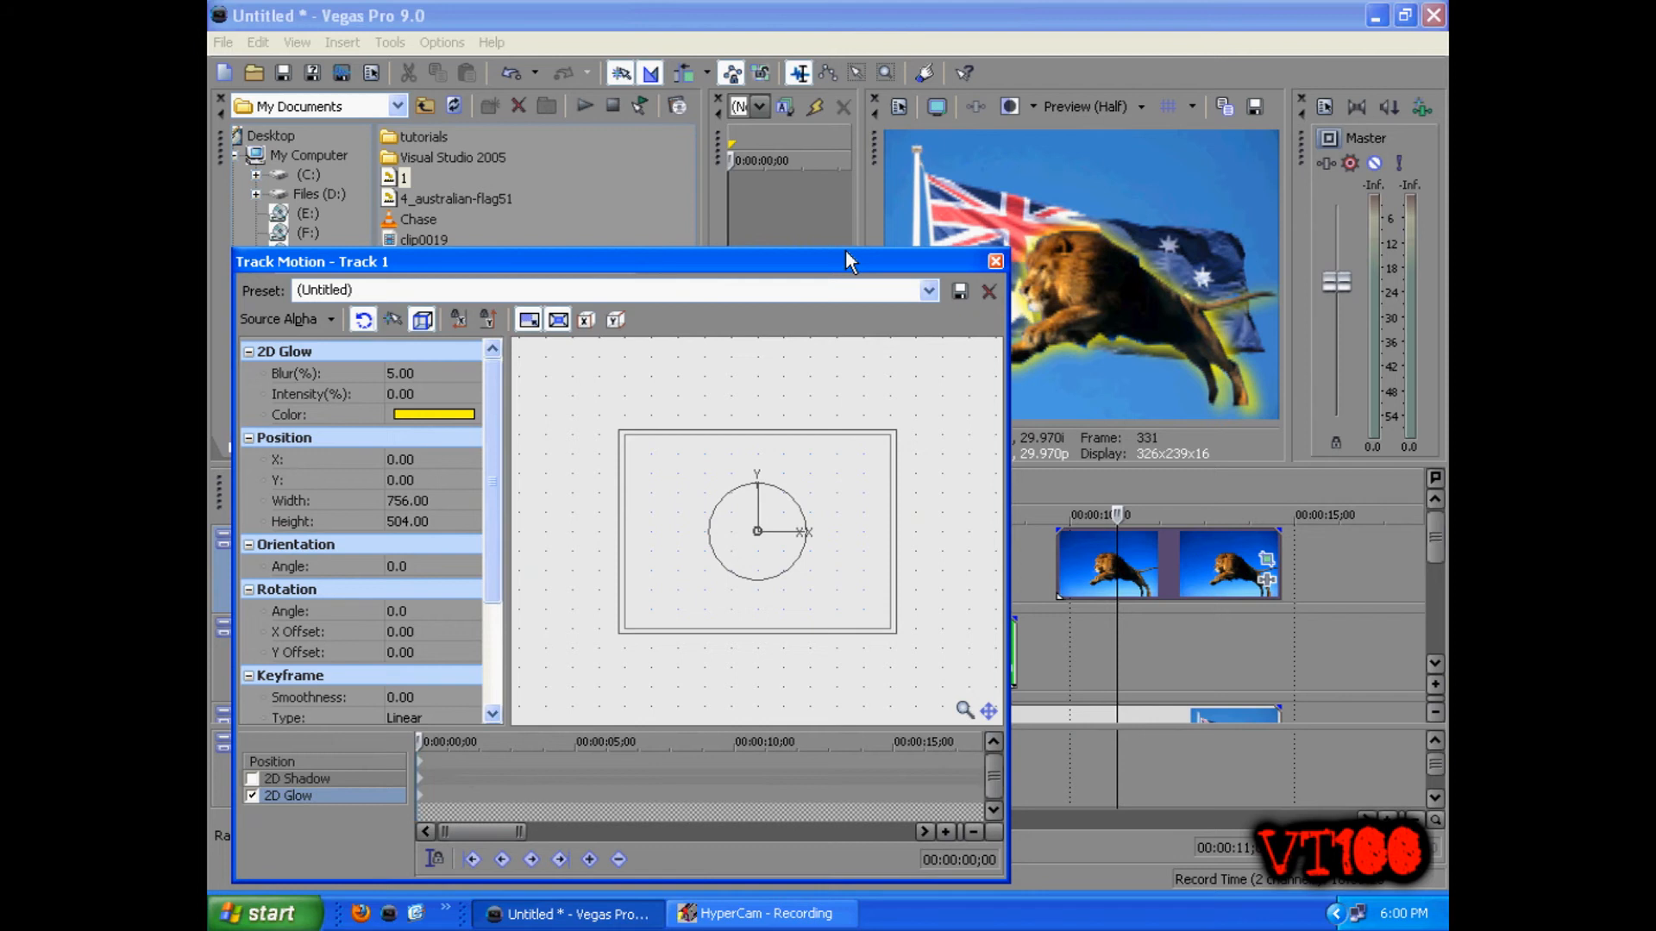
pyautogui.click(419, 414)
pyautogui.click(472, 418)
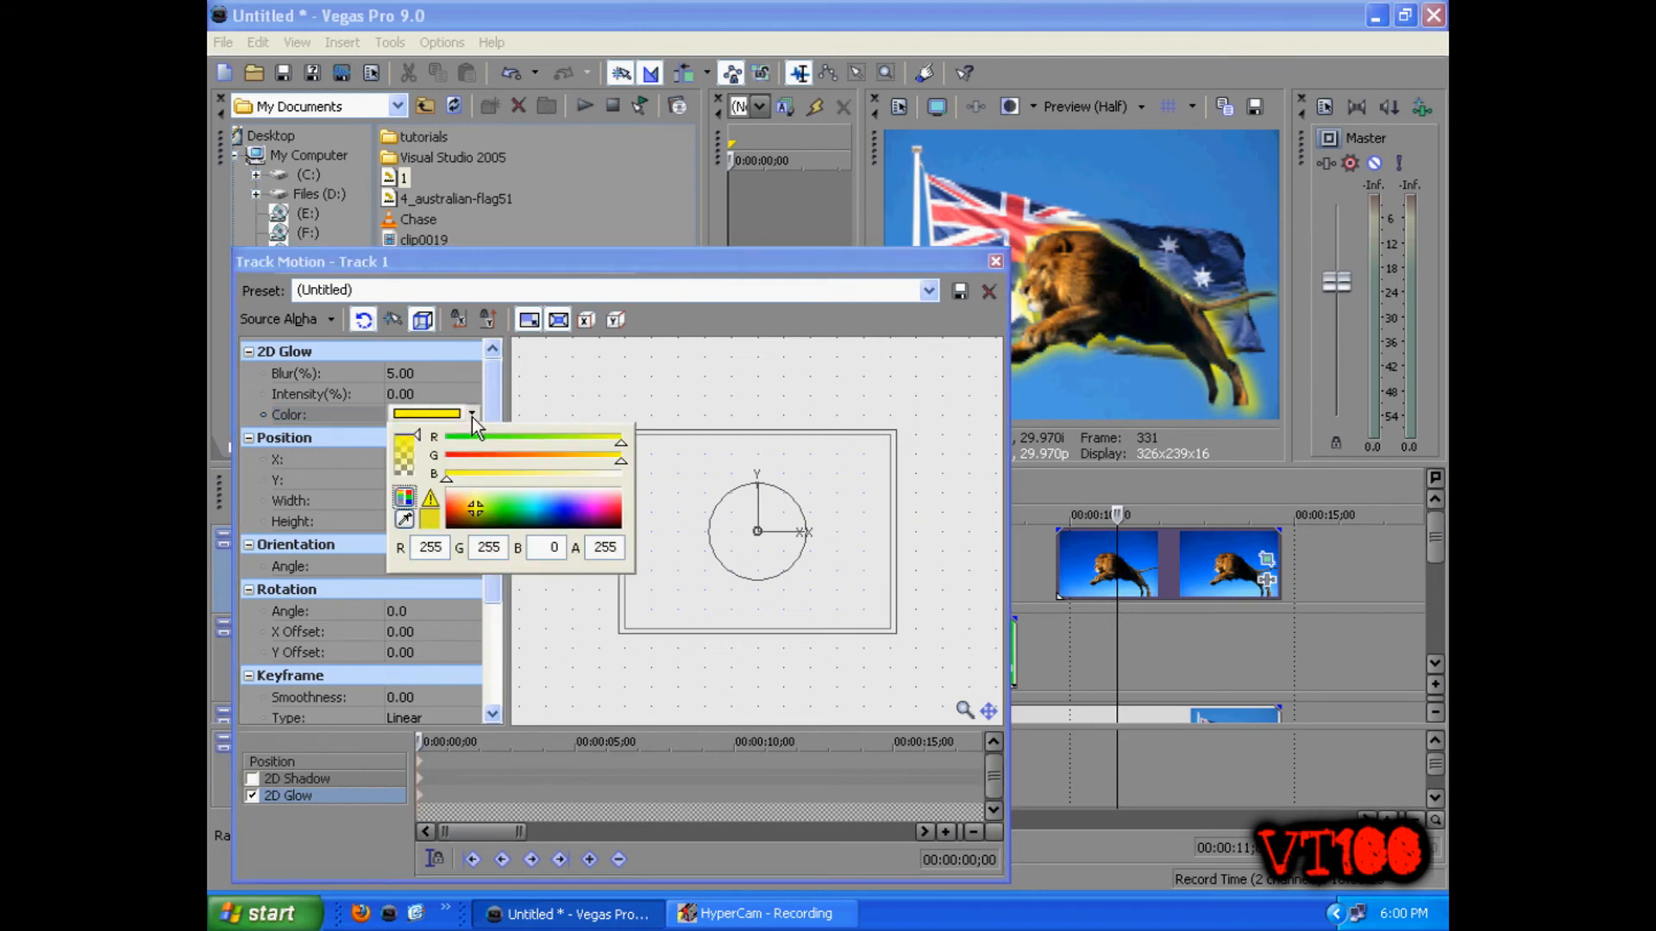
pyautogui.click(438, 509)
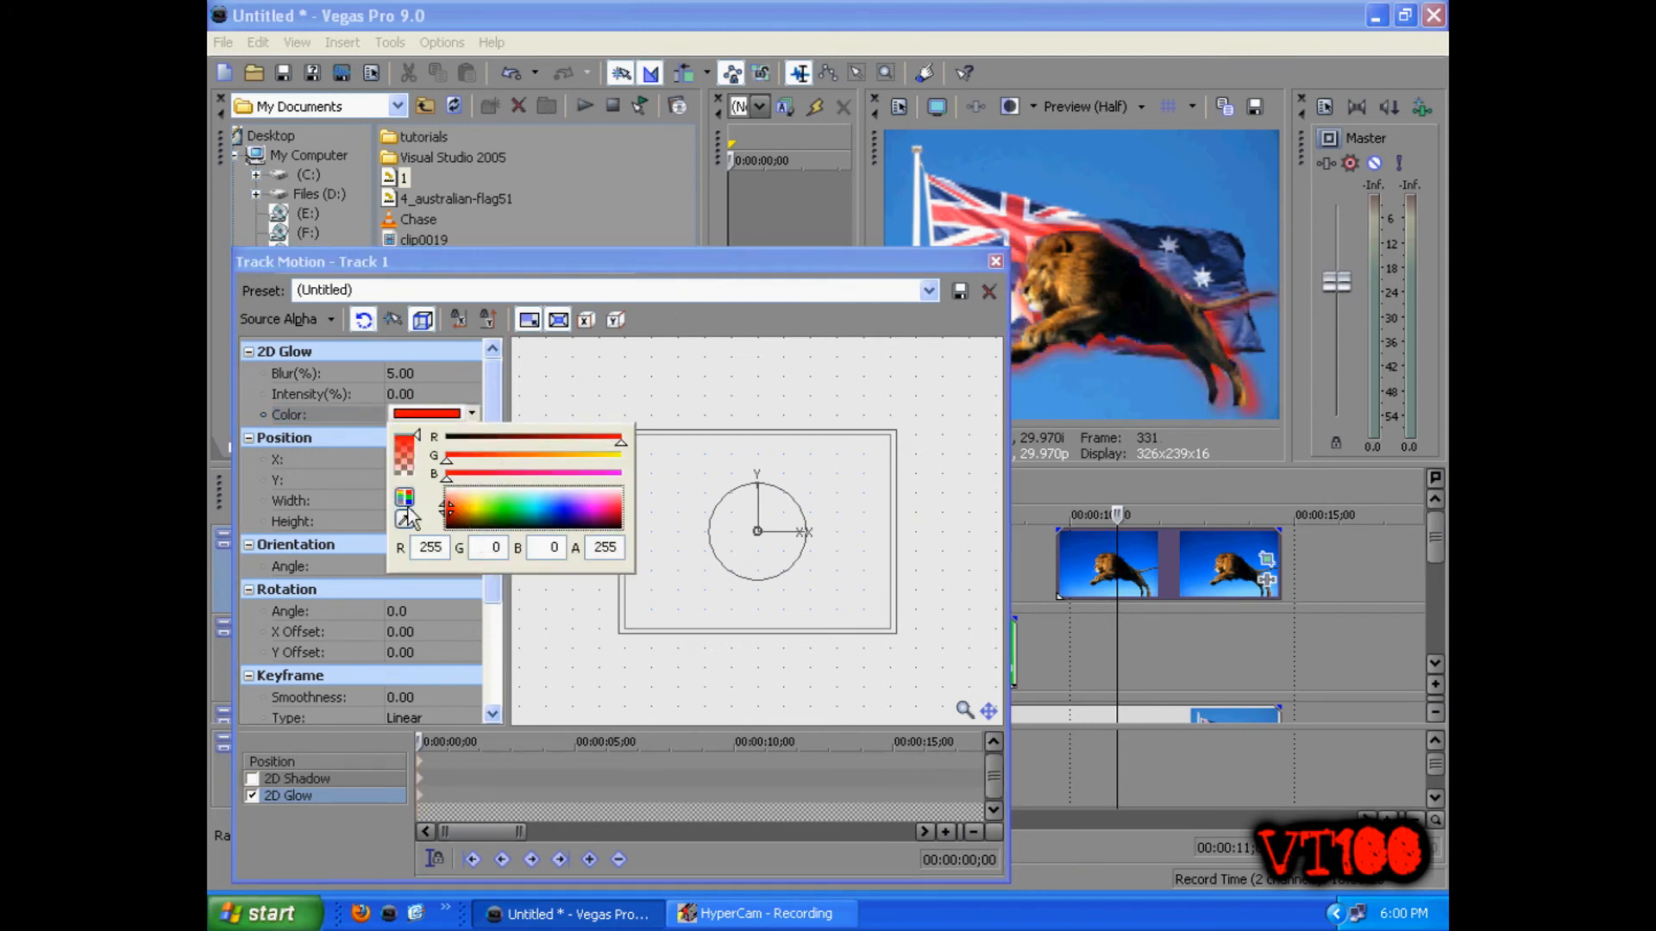
# Set the lion's 2D glow blur to 3 and intensity to 2, moving Track Motion aside to check the preview
pyautogui.click(453, 376)
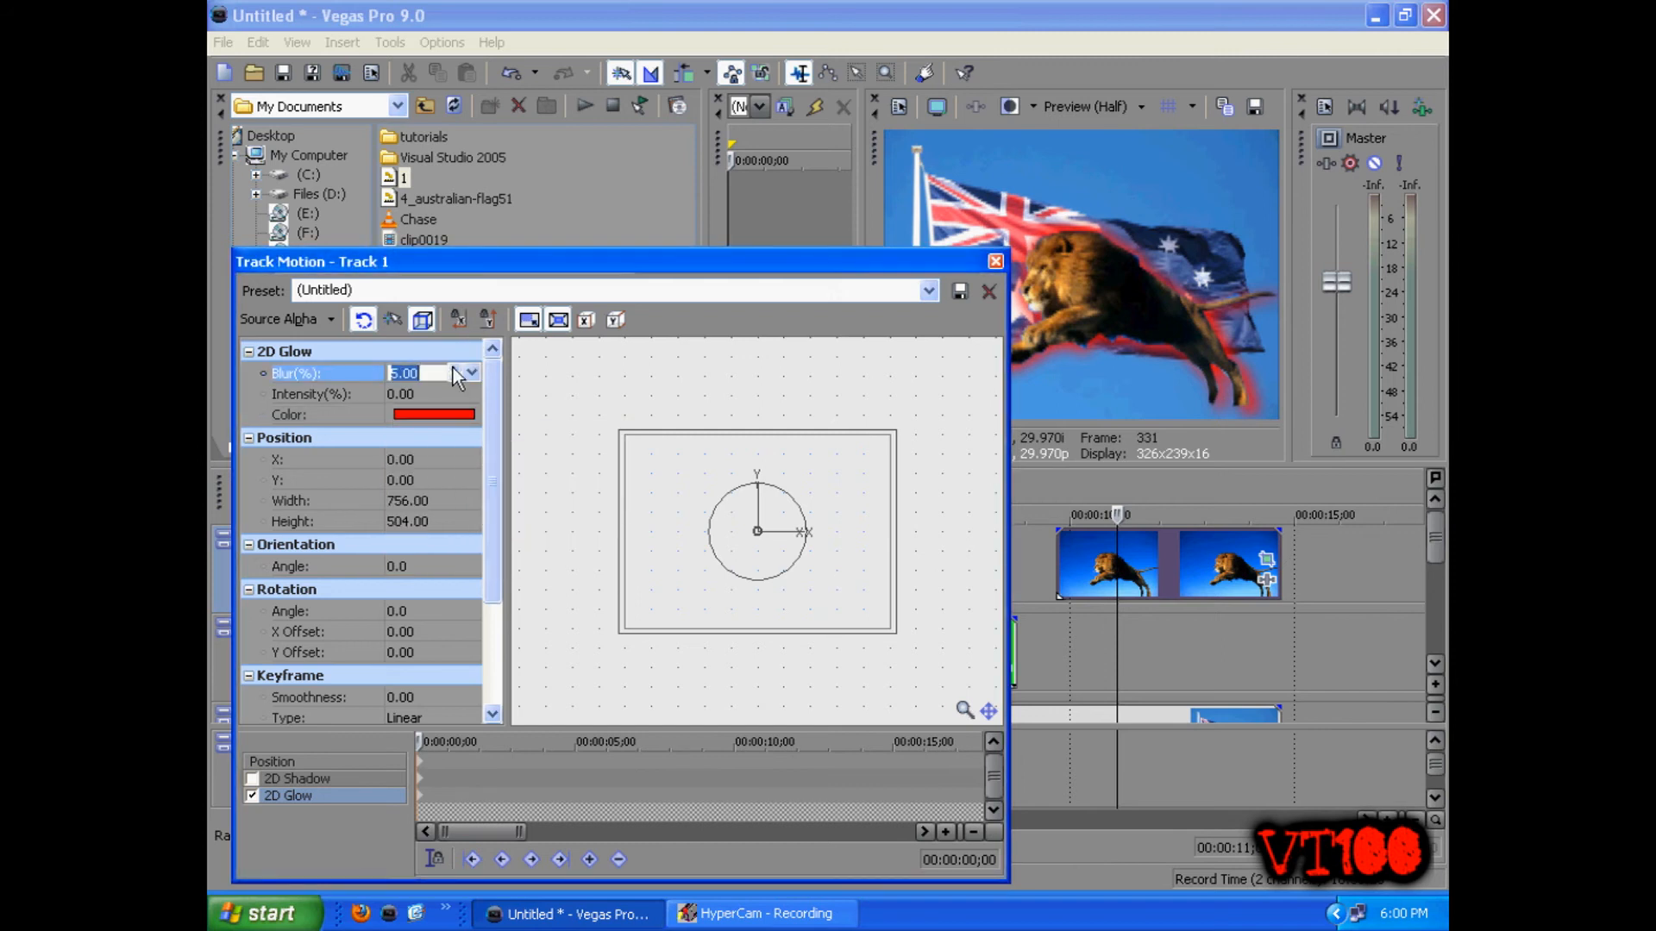
pyautogui.write('3')
pyautogui.click(453, 390)
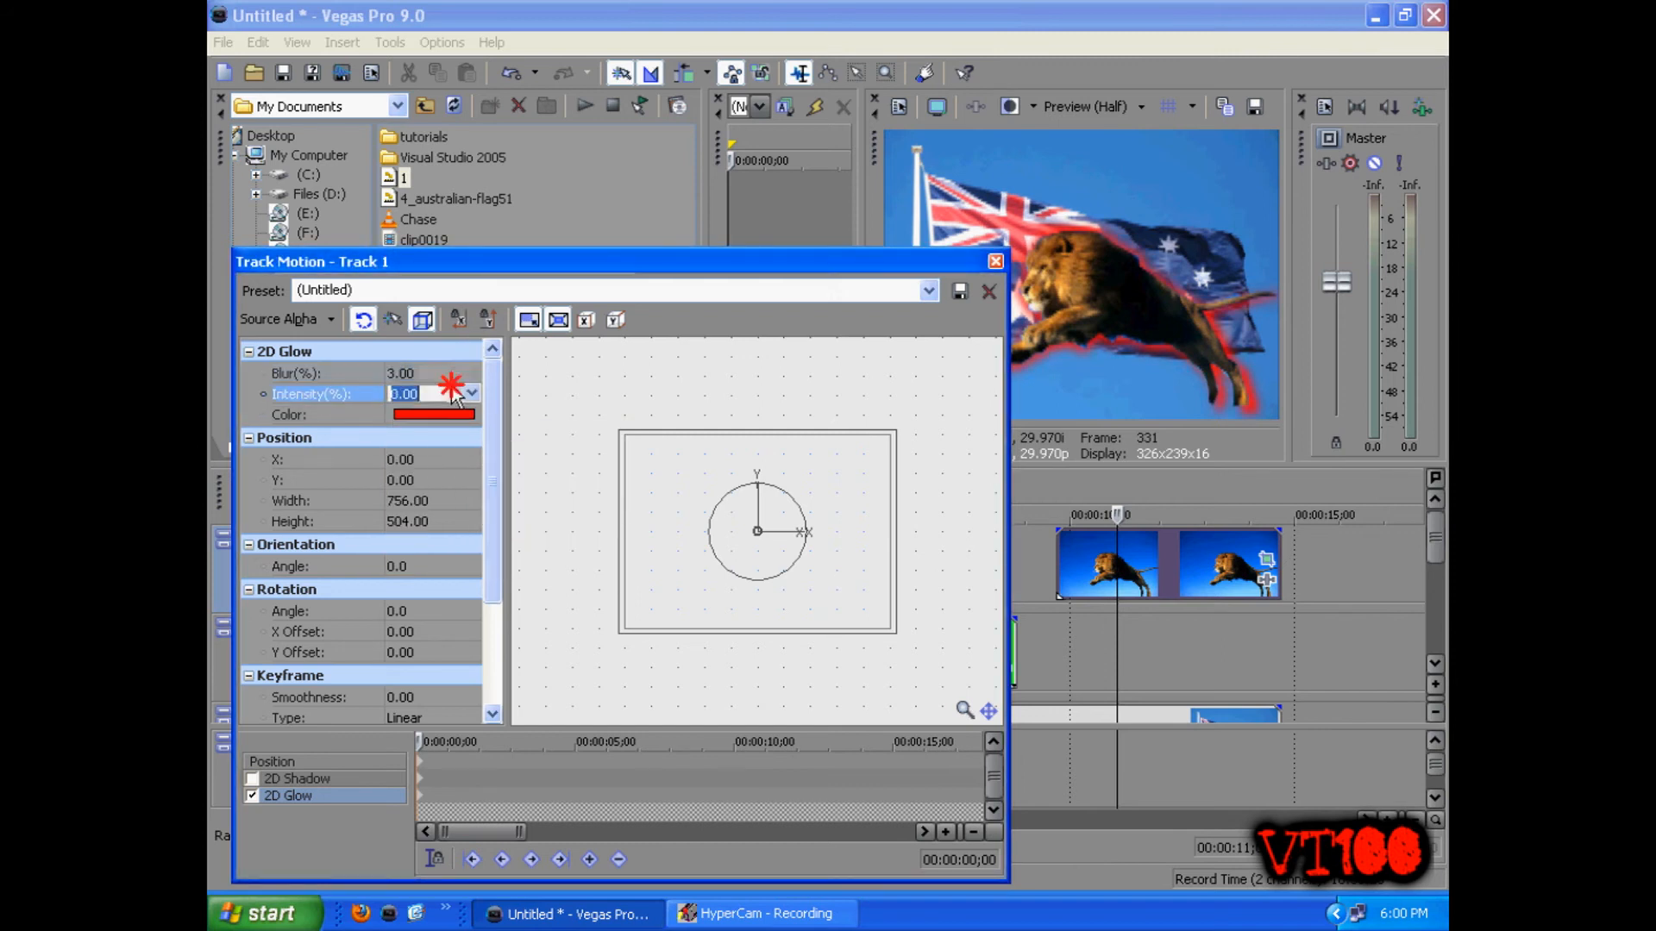
pyautogui.write('2')
pyautogui.click(454, 378)
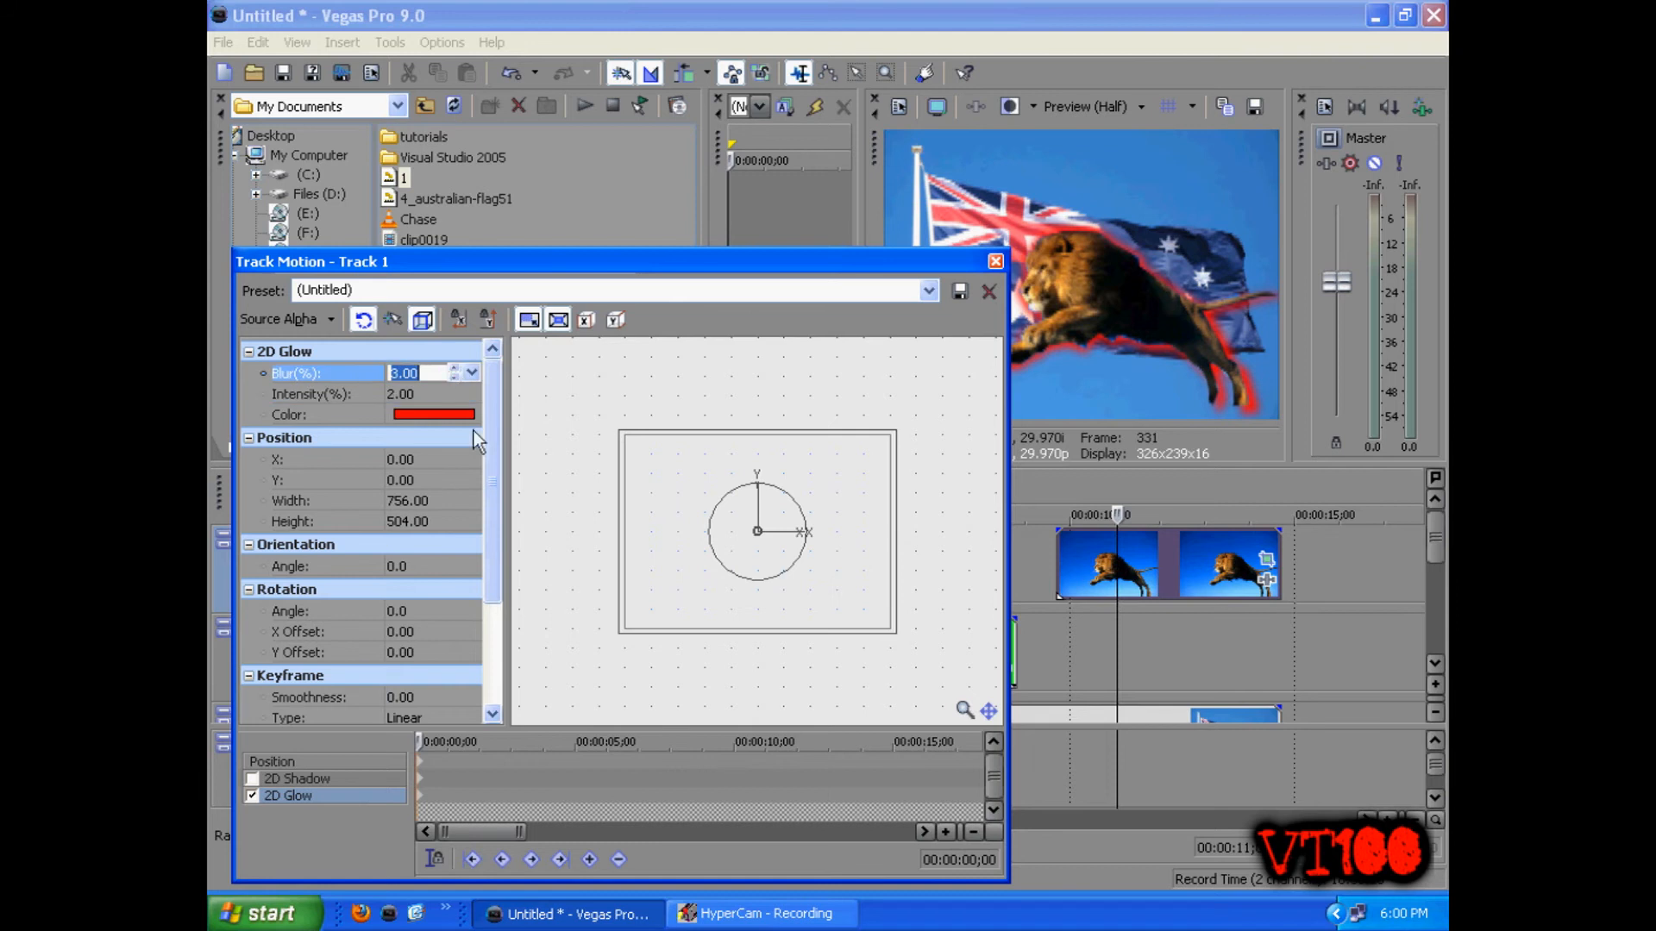
pyautogui.moveTo(929, 259); pyautogui.dragTo(739, 264)
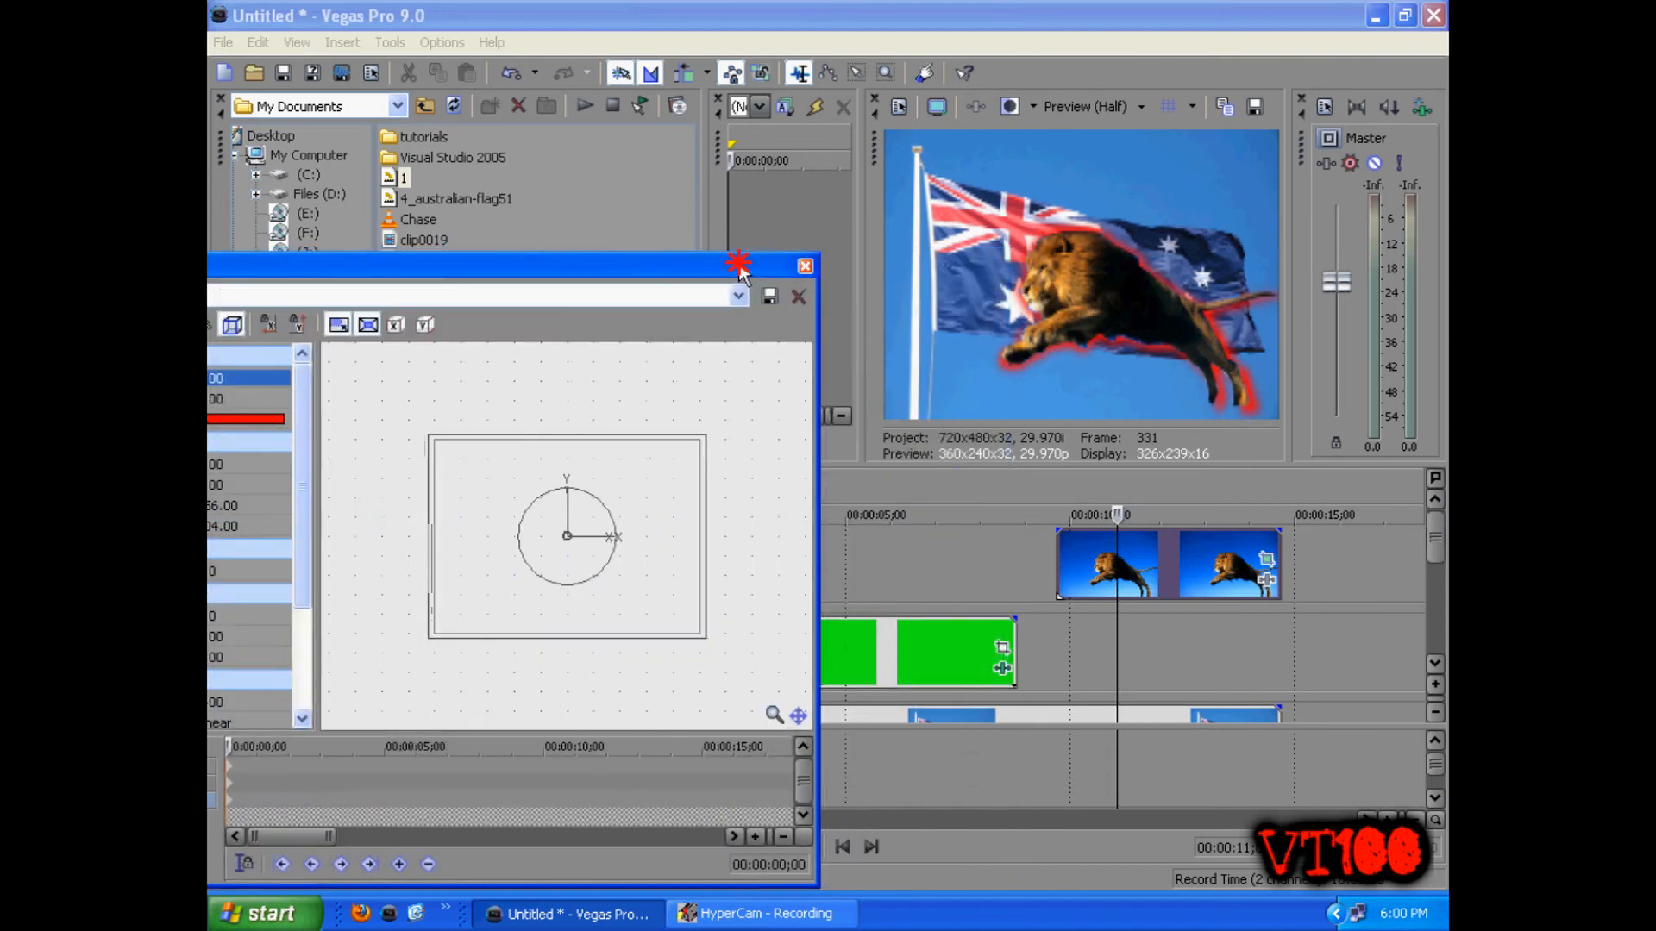
pyautogui.moveTo(612, 262); pyautogui.dragTo(891, 95)
pyautogui.moveTo(798, 207); pyautogui.dragTo(792, 242)
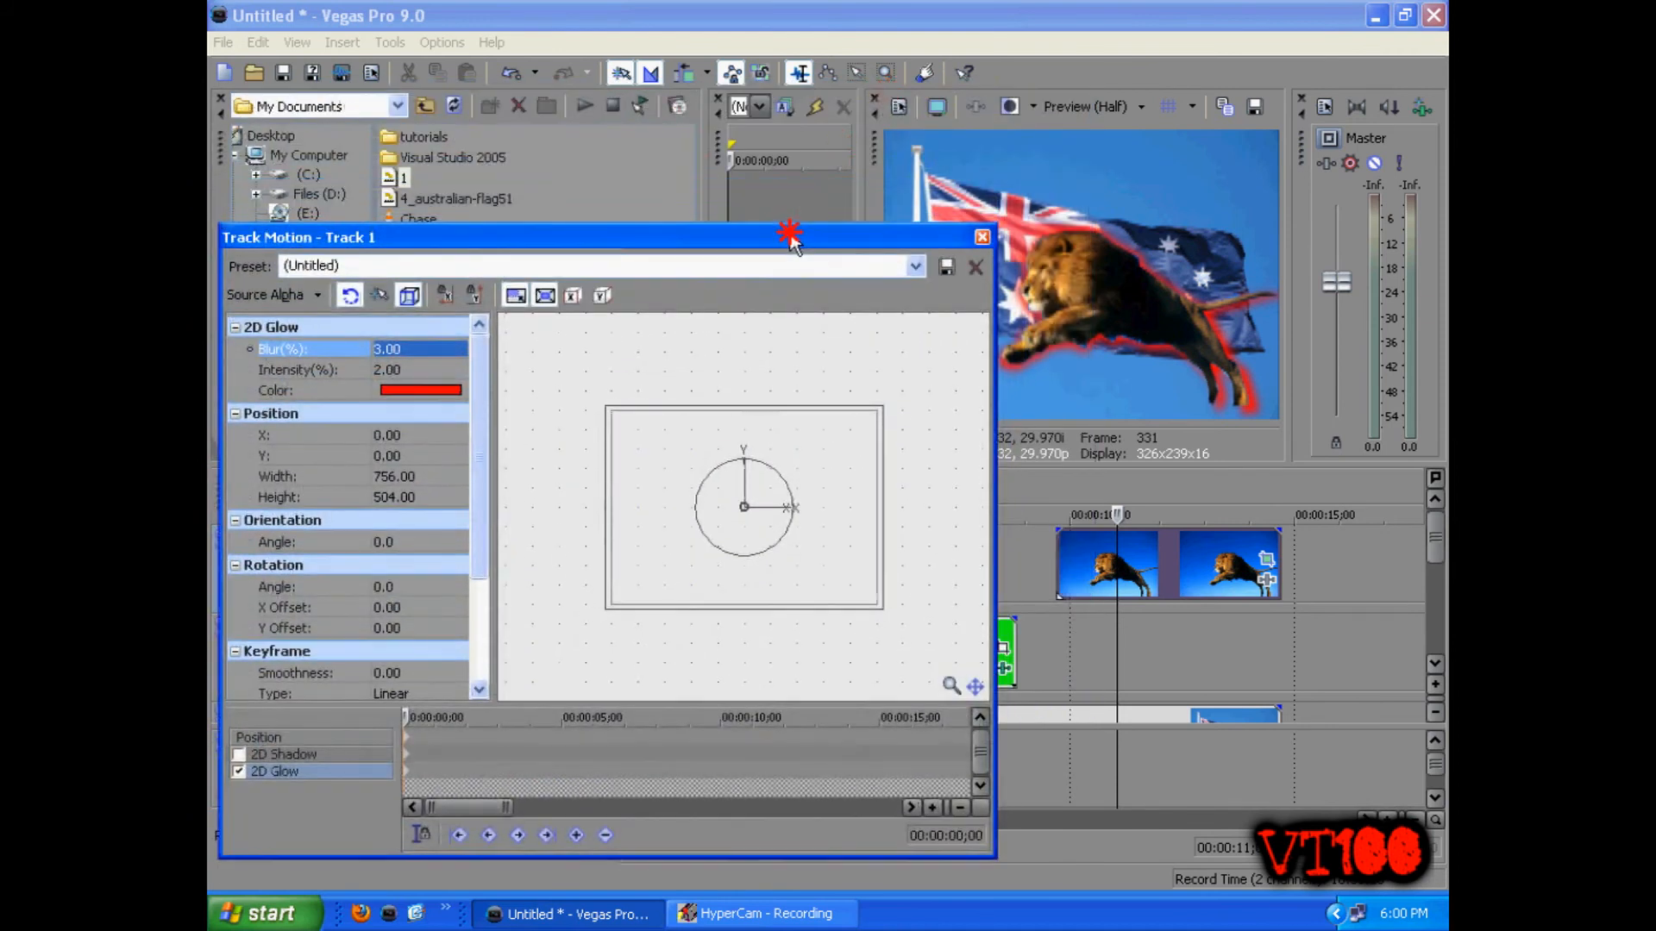
# Try the 2D glow up and away from the lion, then settle it slightly offset at X 9.90, Y -6.00
pyautogui.moveTo(811, 467); pyautogui.dragTo(787, 438)
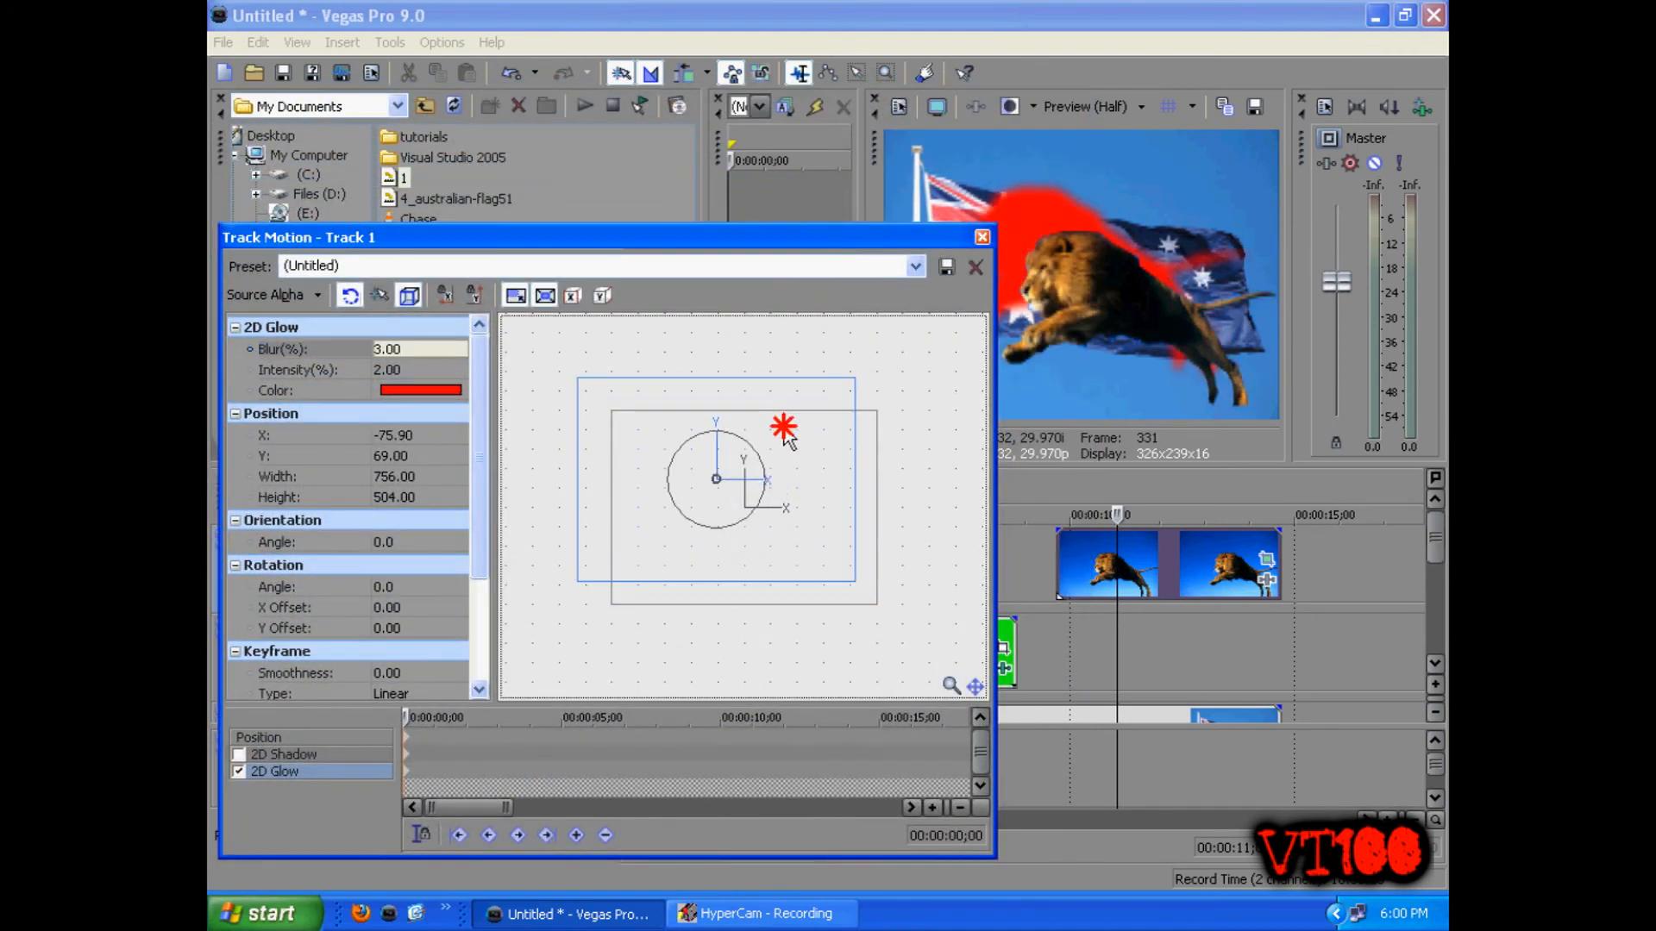
pyautogui.moveTo(845, 237); pyautogui.dragTo(700, 222)
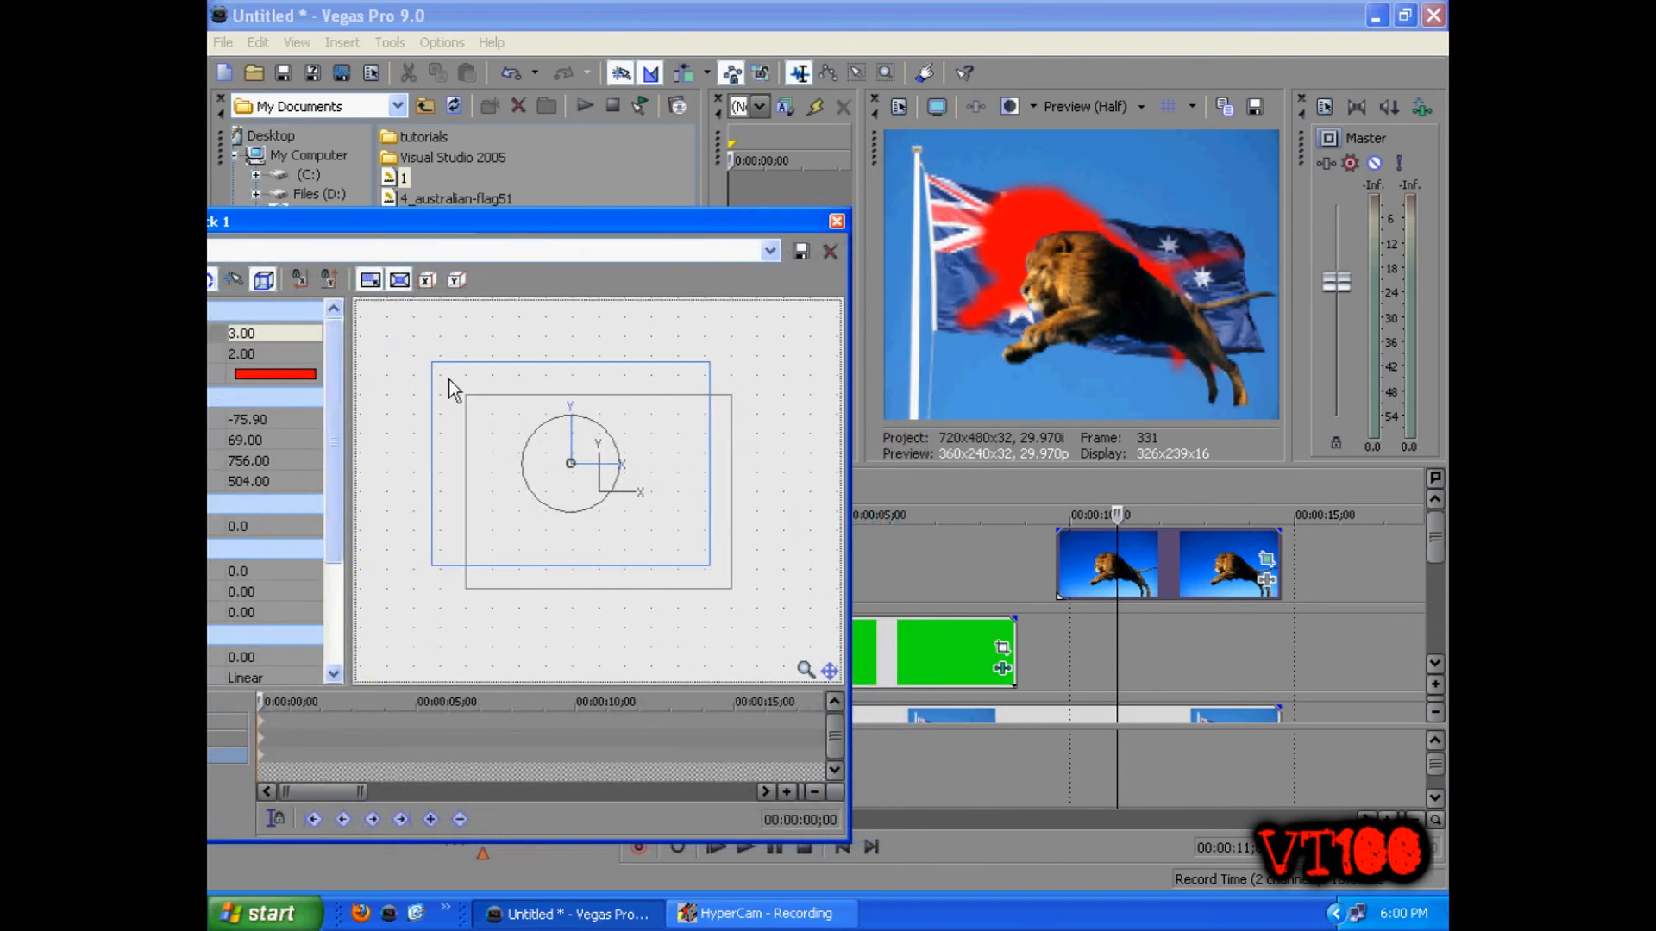
pyautogui.moveTo(448, 379); pyautogui.dragTo(499, 433)
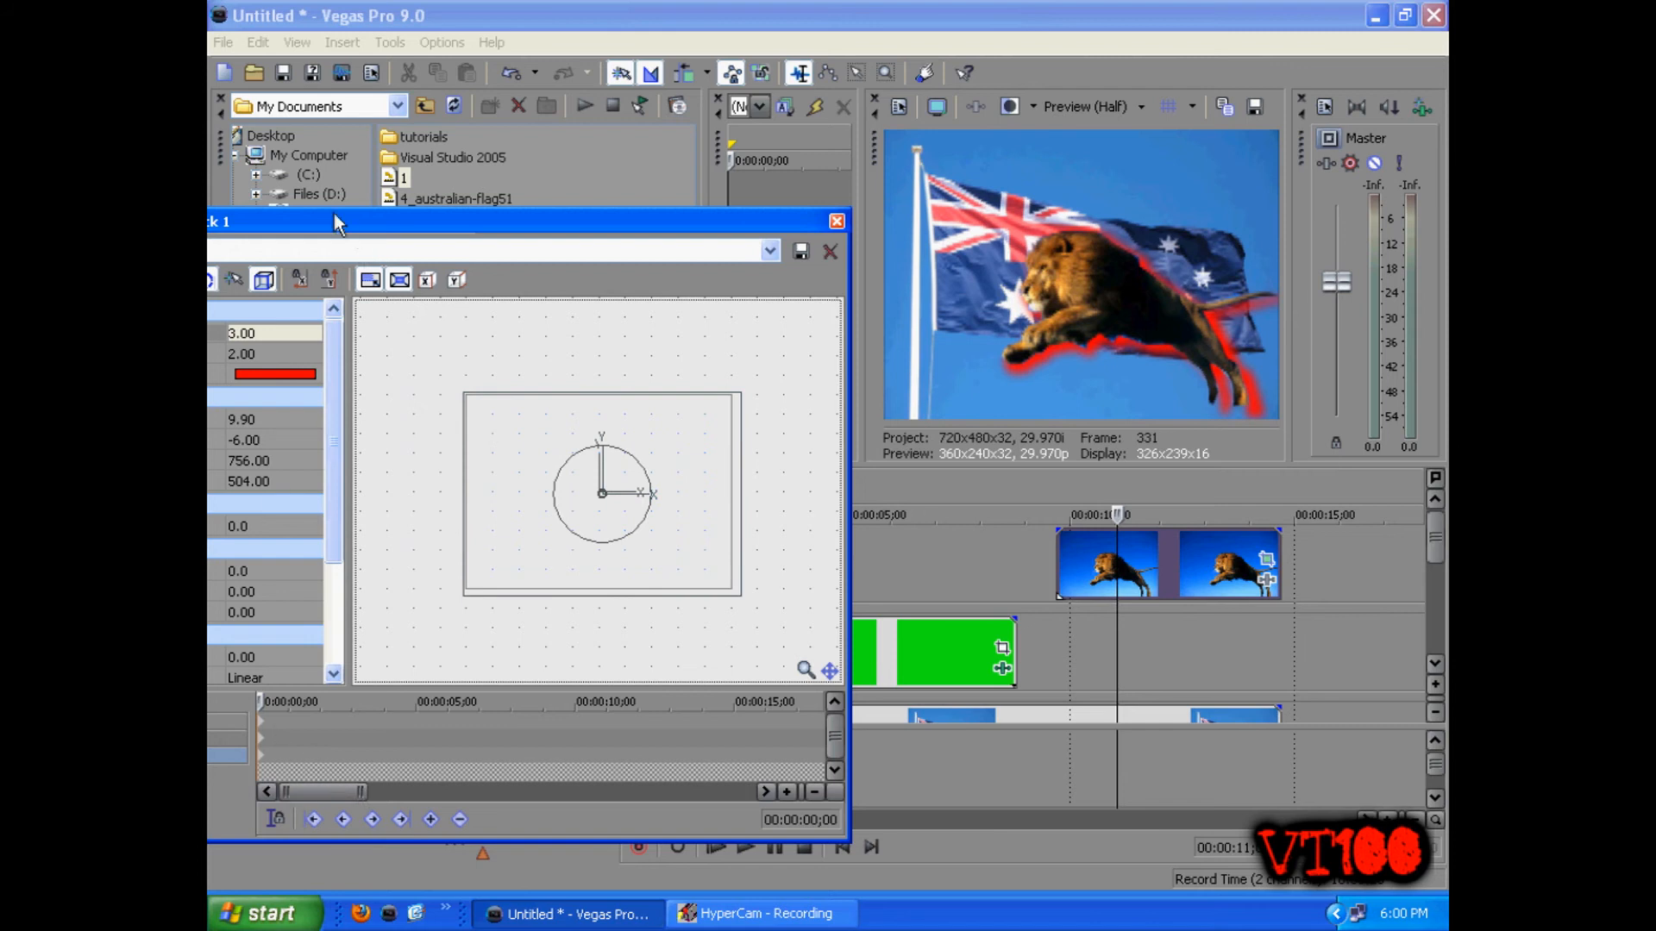
pyautogui.moveTo(336, 222); pyautogui.dragTo(514, 210)
# Close Track Motion and place the playhead on the lion clip at 00:00:11;29 to check the glow
pyautogui.moveTo(447, 748); pyautogui.dragTo(716, 752)
pyautogui.click(440, 747)
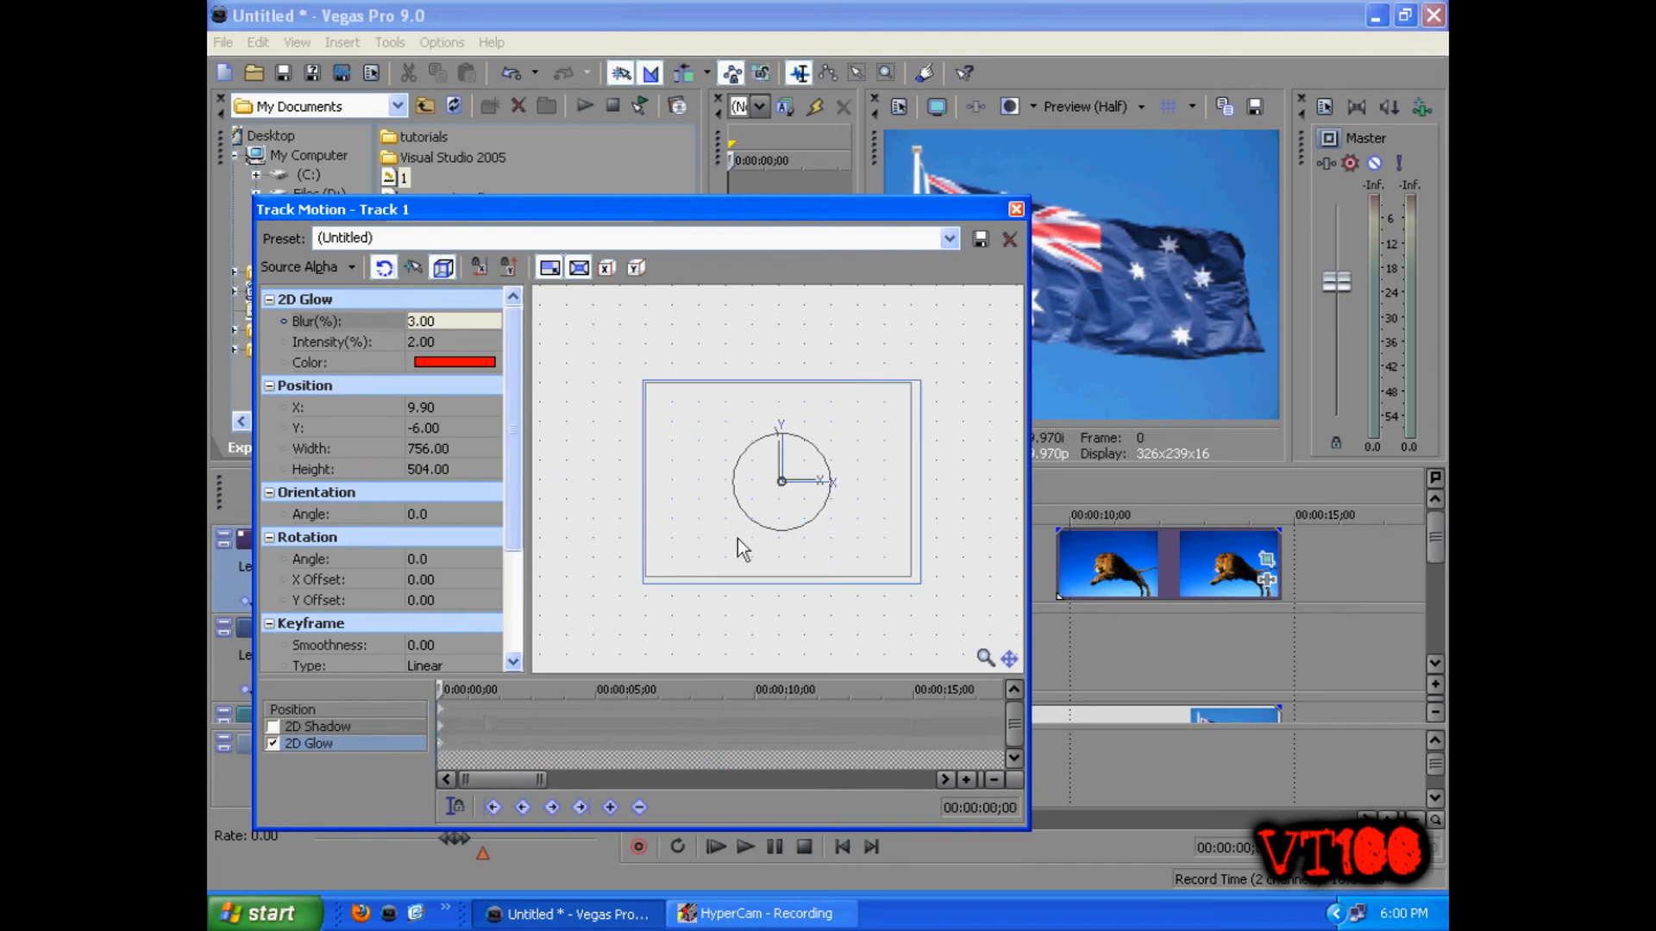
pyautogui.click(1164, 588)
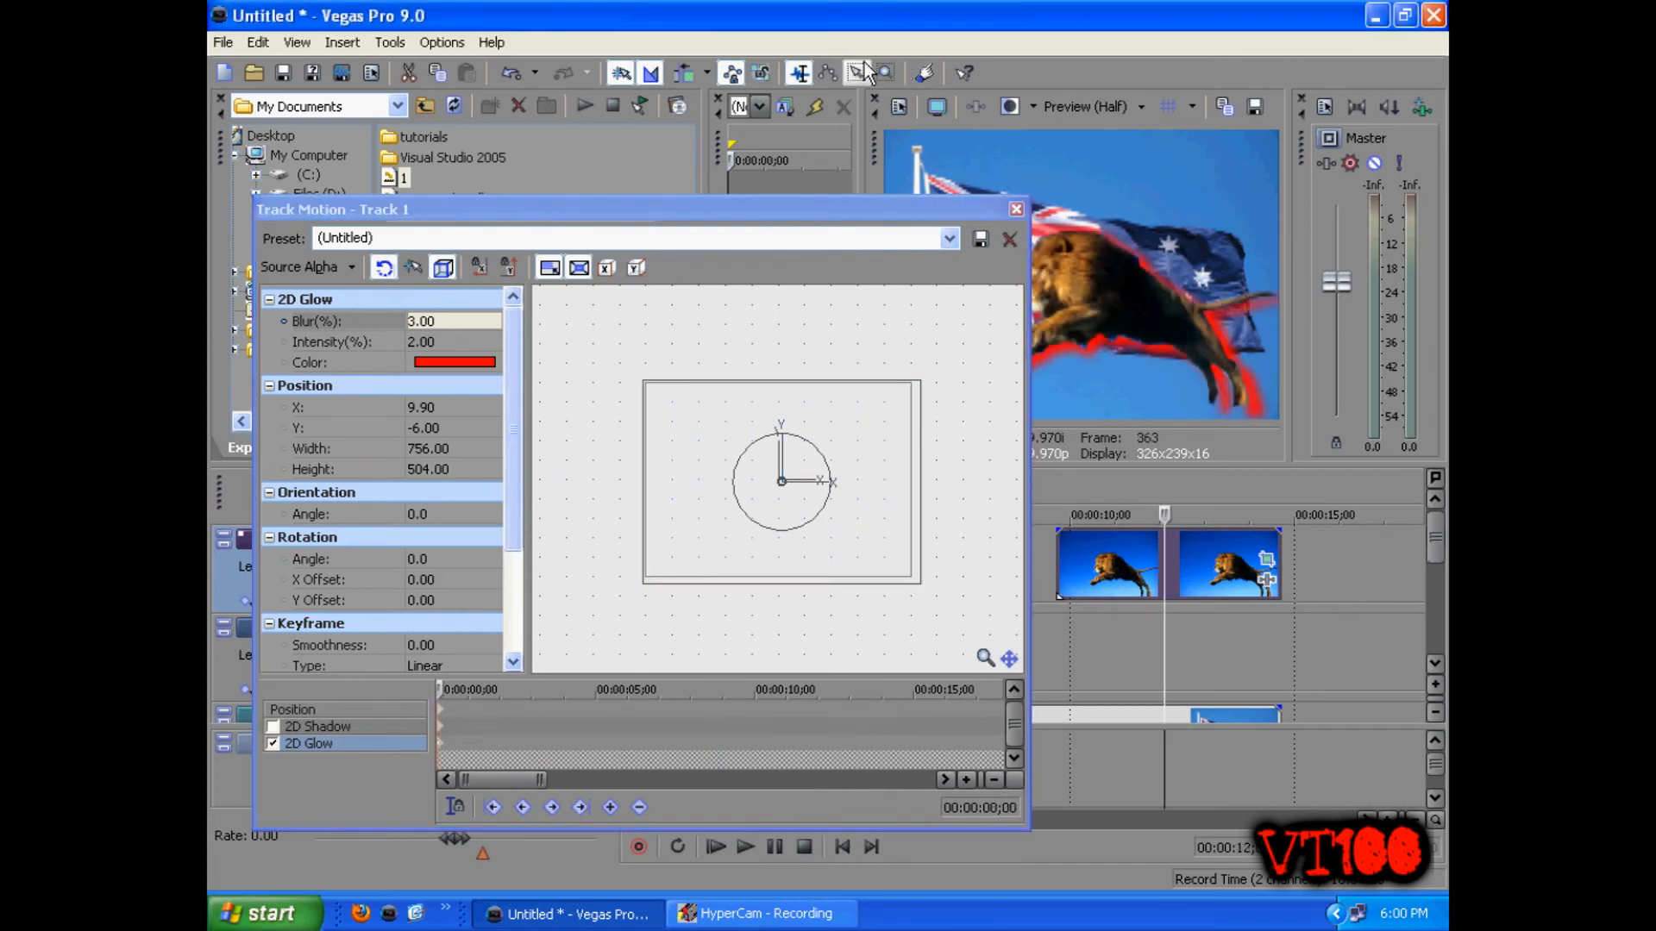
pyautogui.click(1016, 212)
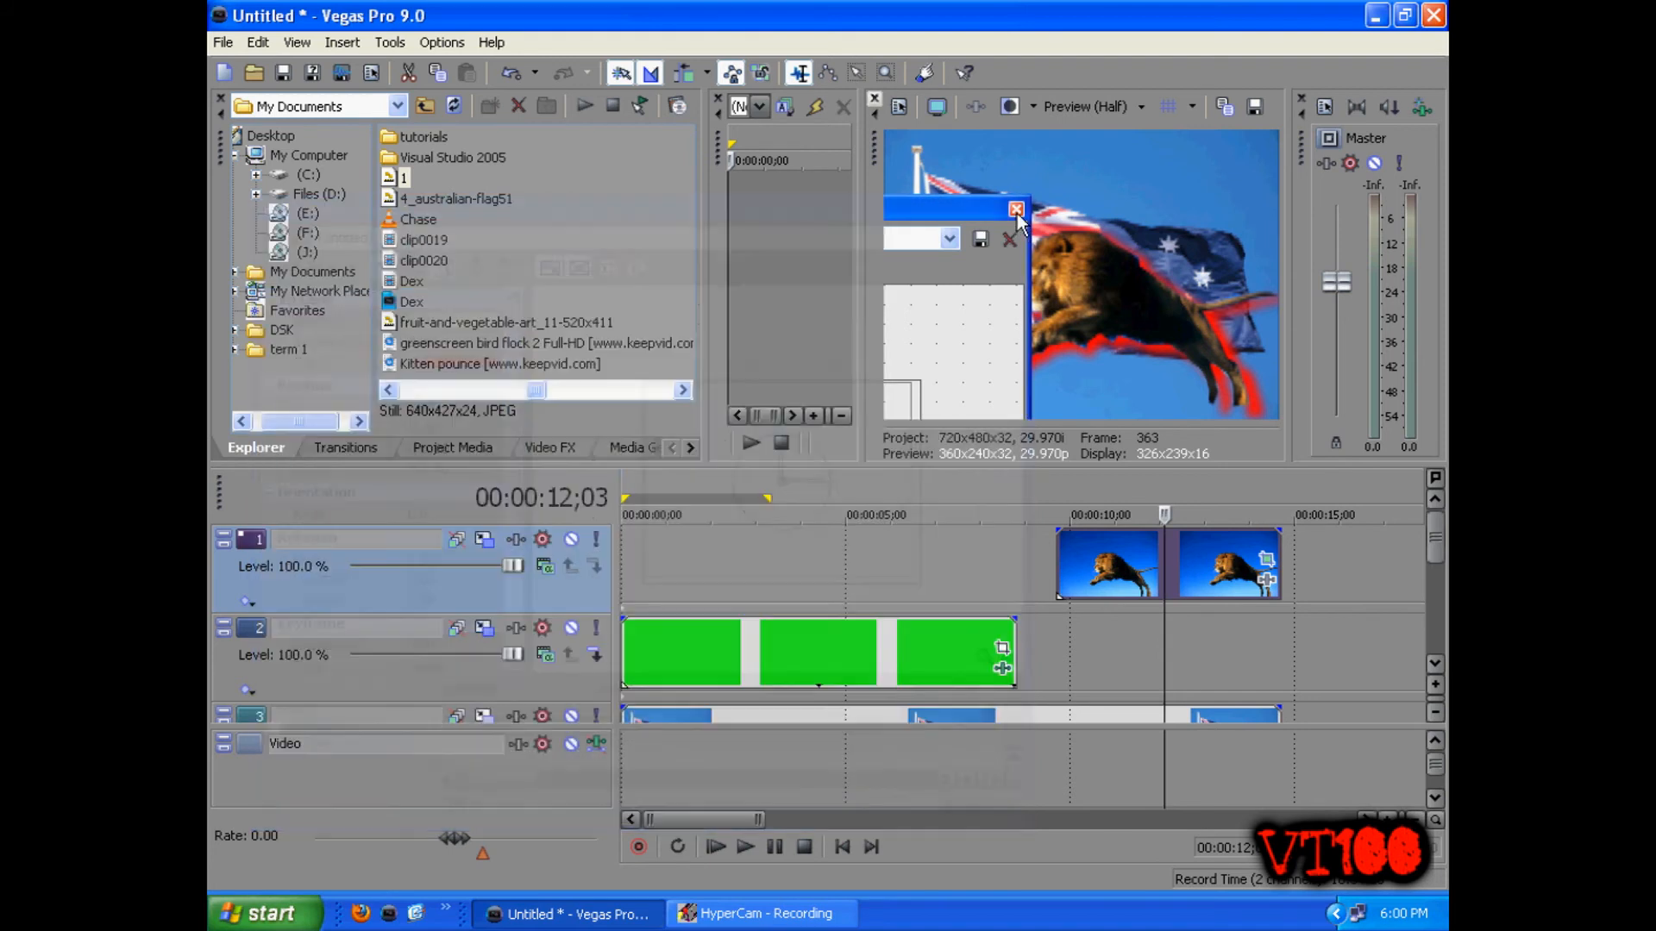
pyautogui.click(863, 634)
pyautogui.click(870, 643)
pyautogui.click(1159, 582)
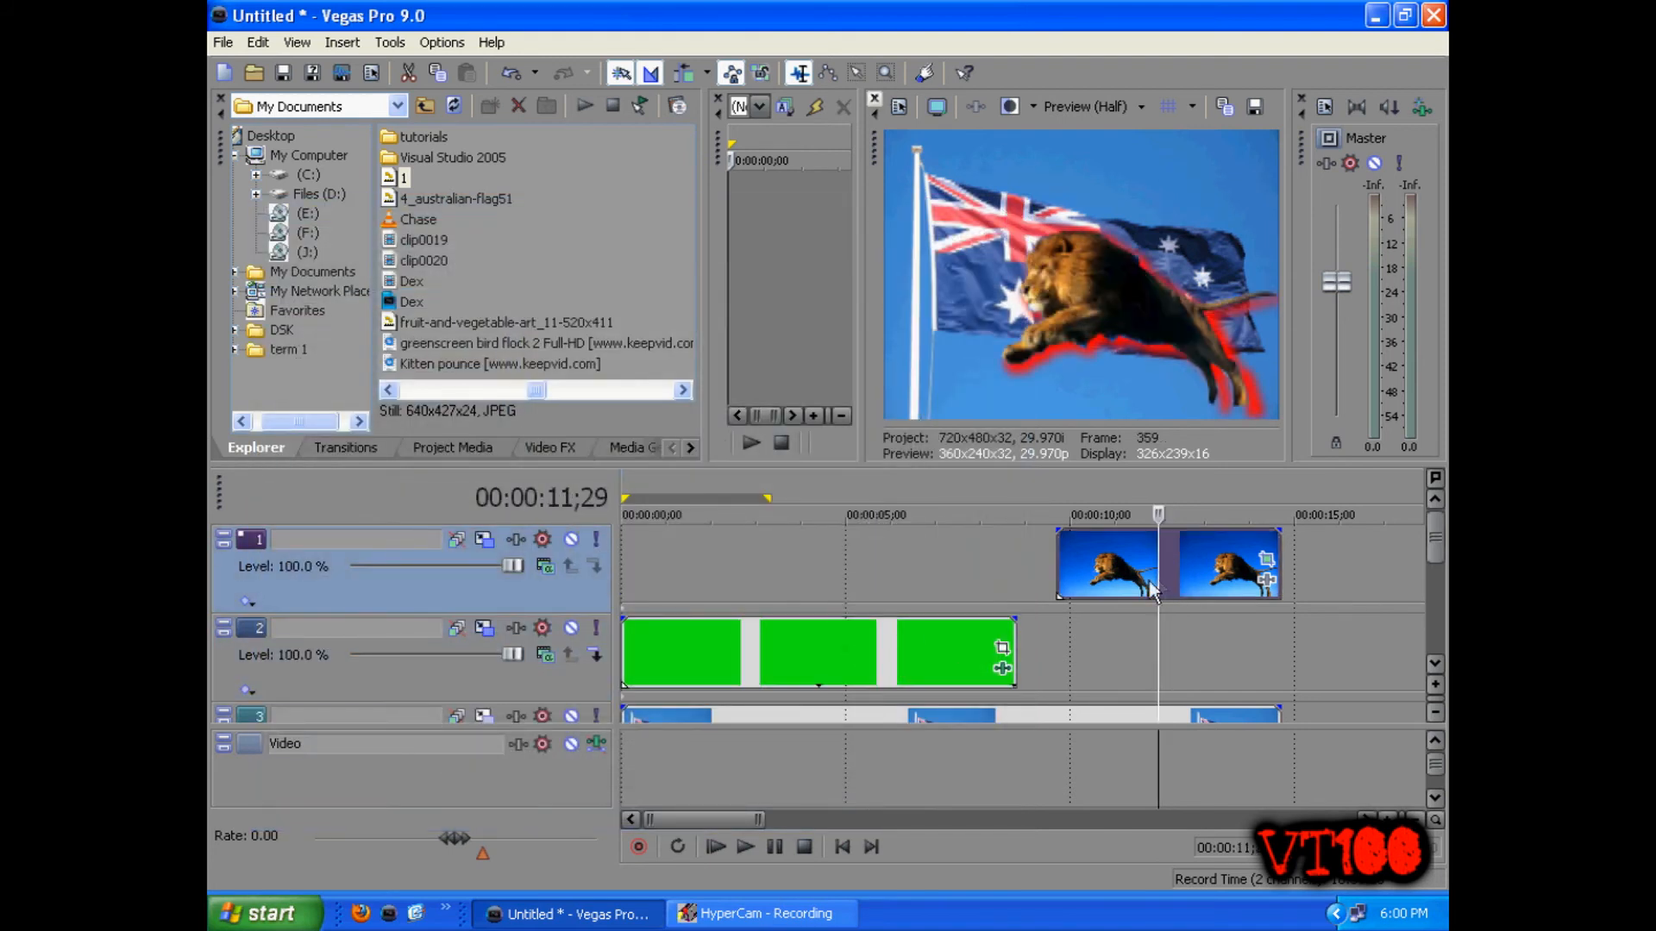
# Add the lemon photo SL371554 to the timeline after the lion clip and move it down onto the bird track
pyautogui.scroll(-3, 1122, 629)
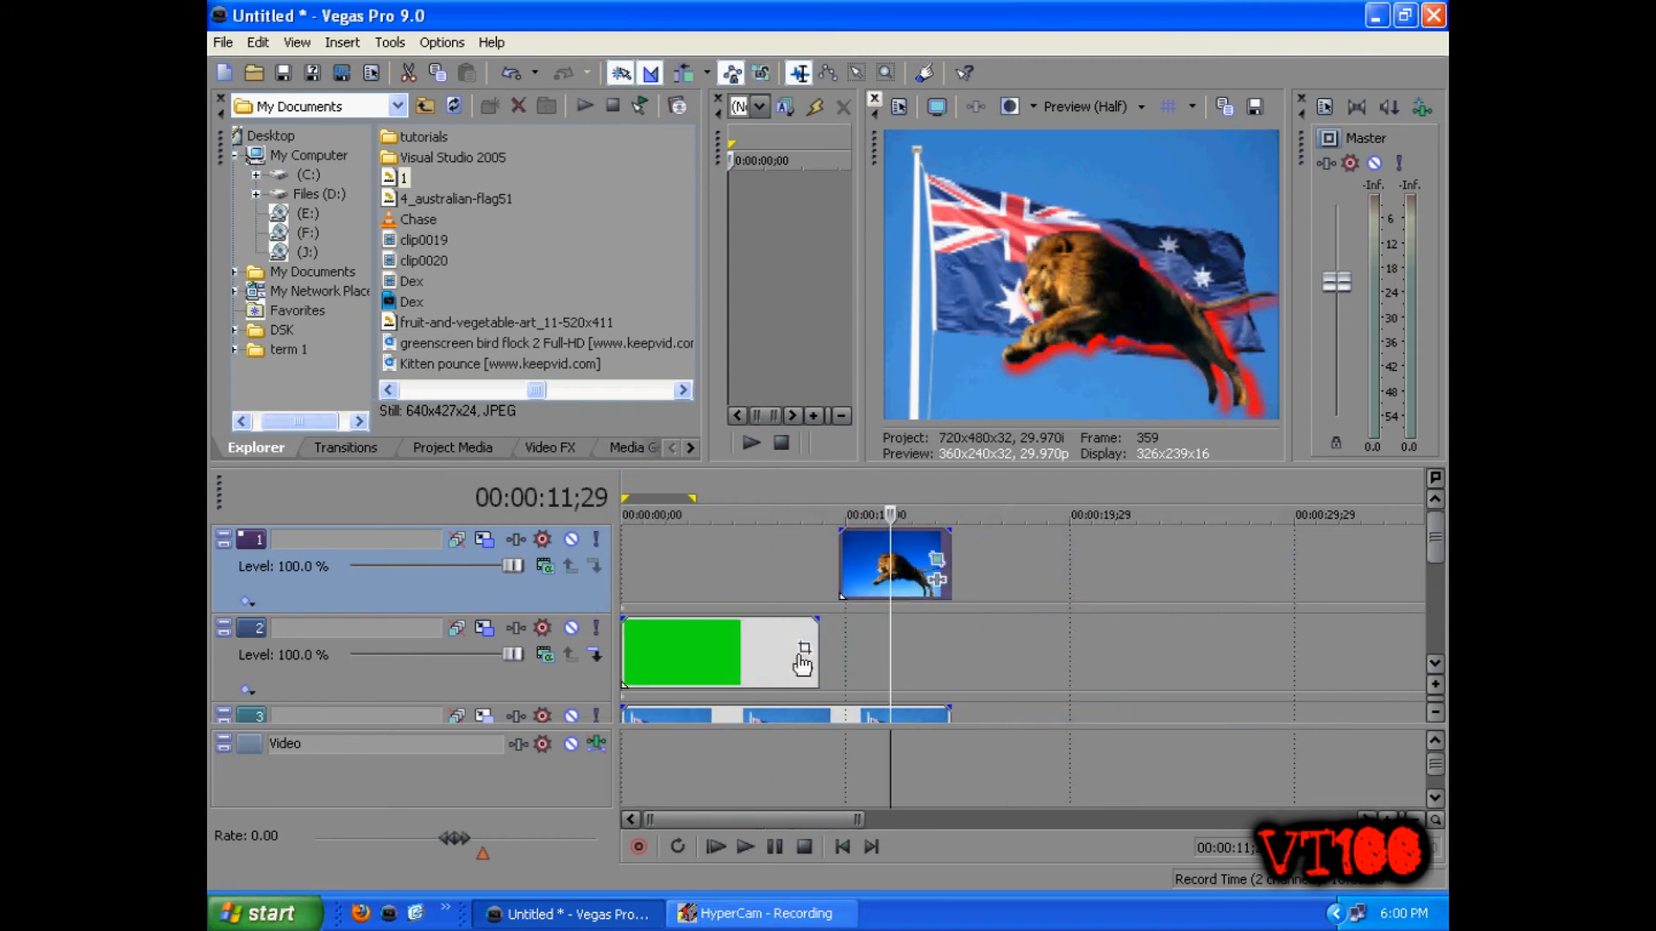
pyautogui.click(802, 654)
pyautogui.click(641, 390)
pyautogui.doubleClick(445, 179)
pyautogui.moveTo(424, 158); pyautogui.dragTo(1037, 565)
pyautogui.click(1100, 566)
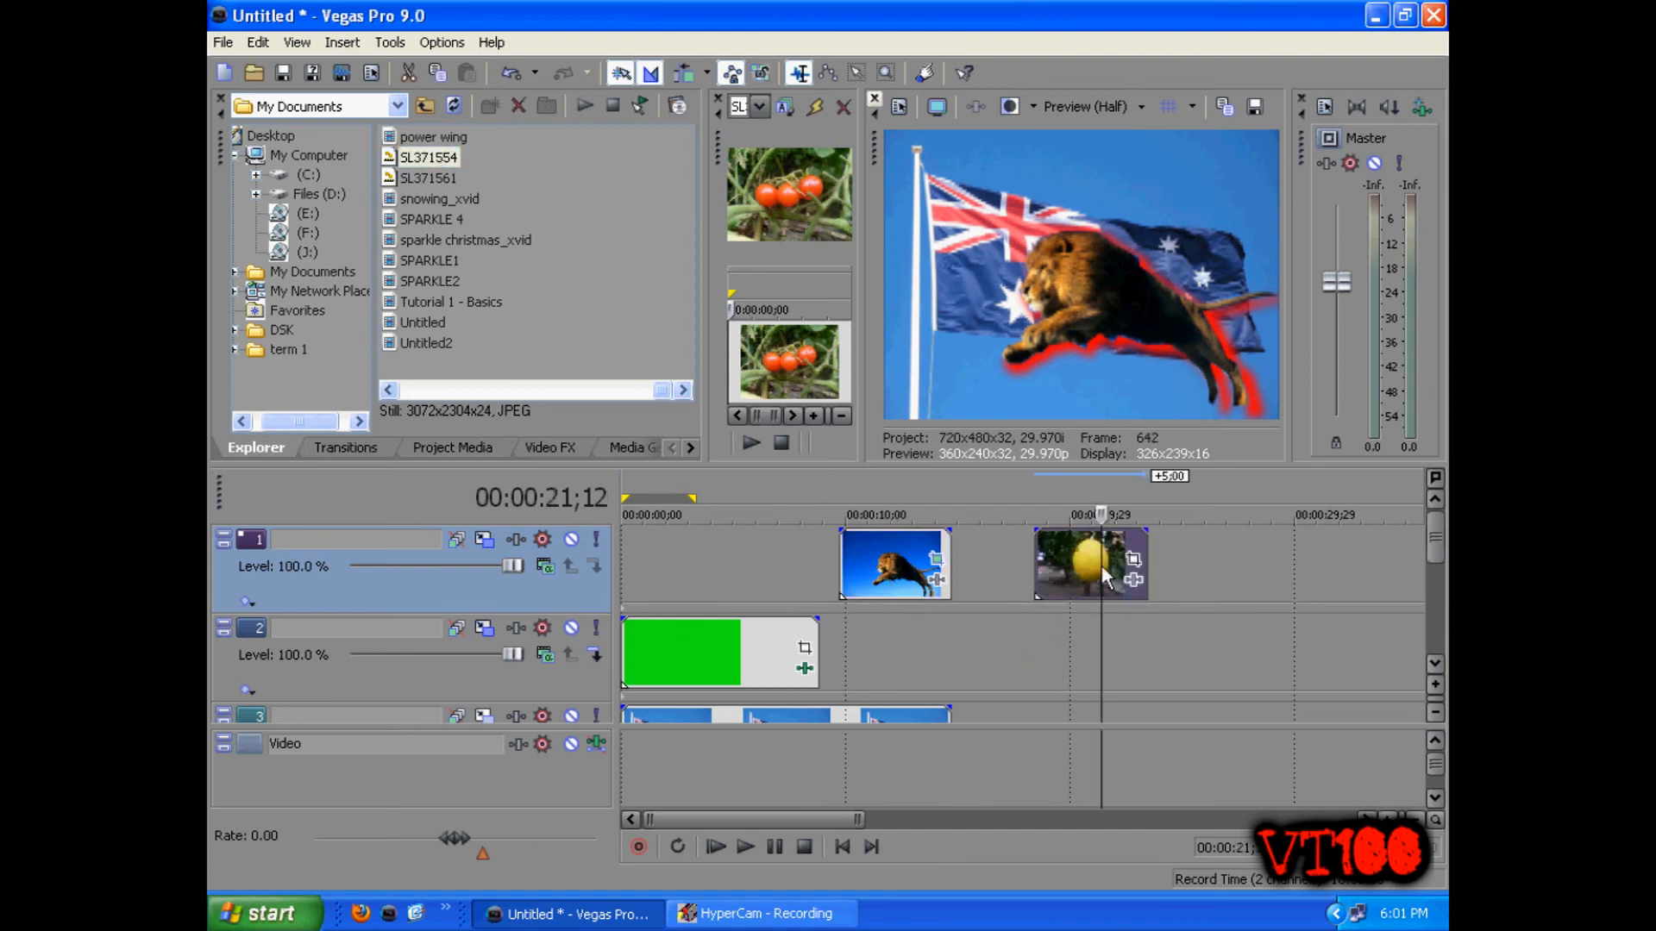
pyautogui.scroll(4, 960, 573)
pyautogui.moveTo(905, 583); pyautogui.dragTo(911, 648)
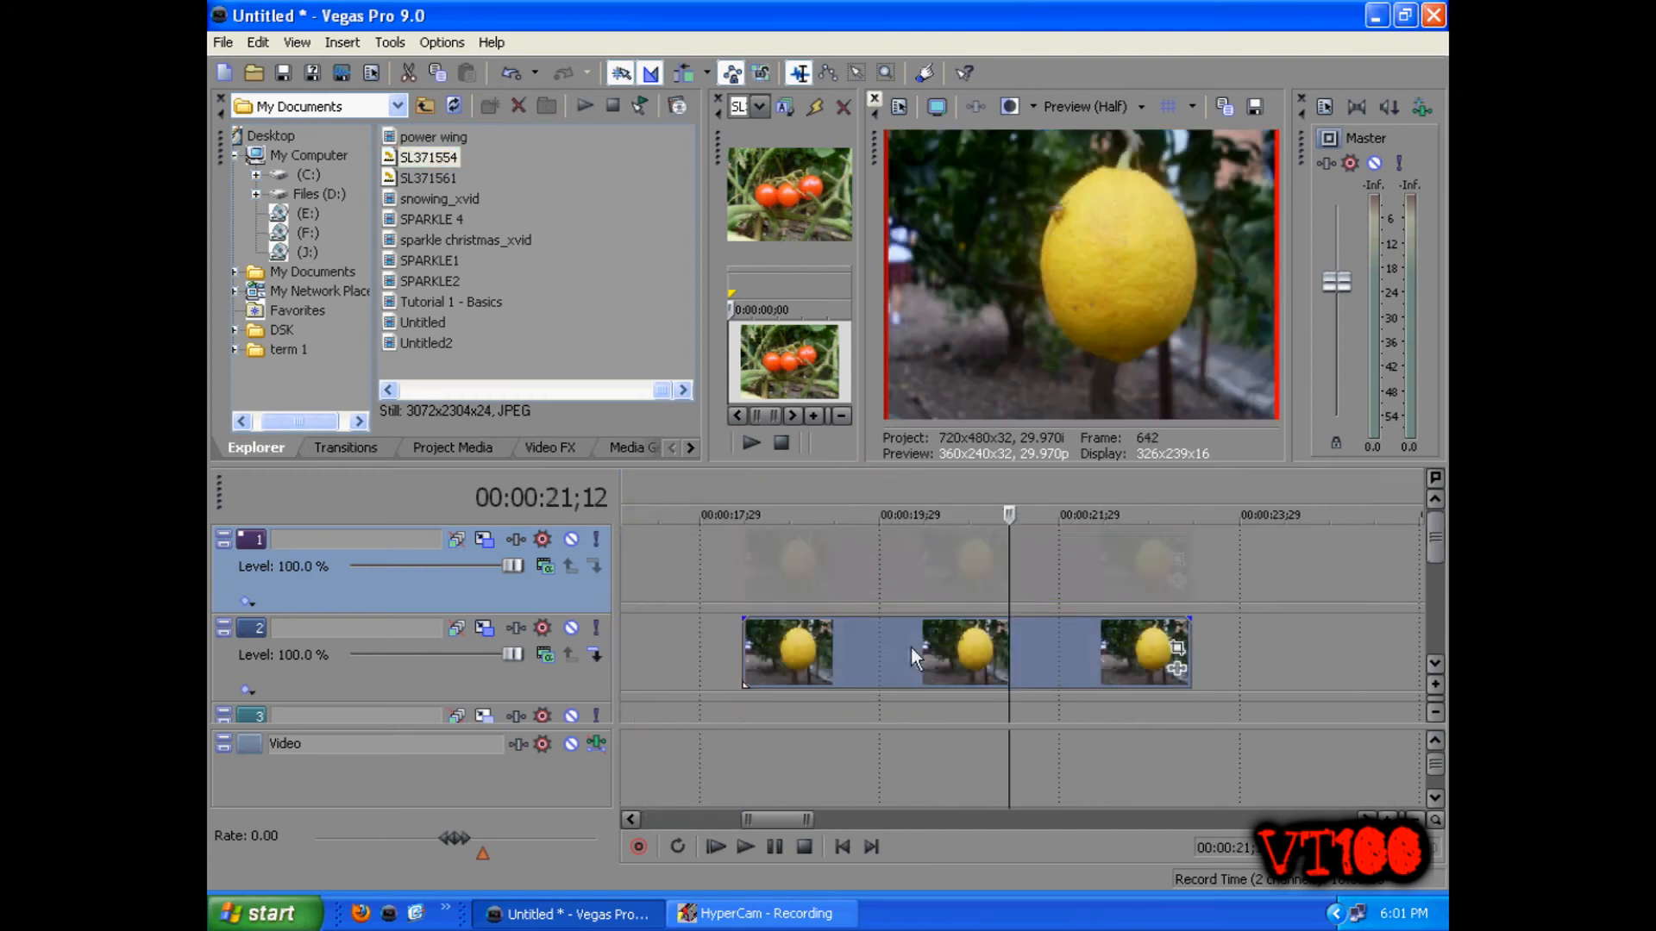
# Apply the Sony Color Corrector (Secondary) effect to the lemon photo and keep its window clear of the preview
pyautogui.moveTo(1435, 552); pyautogui.dragTo(1436, 578)
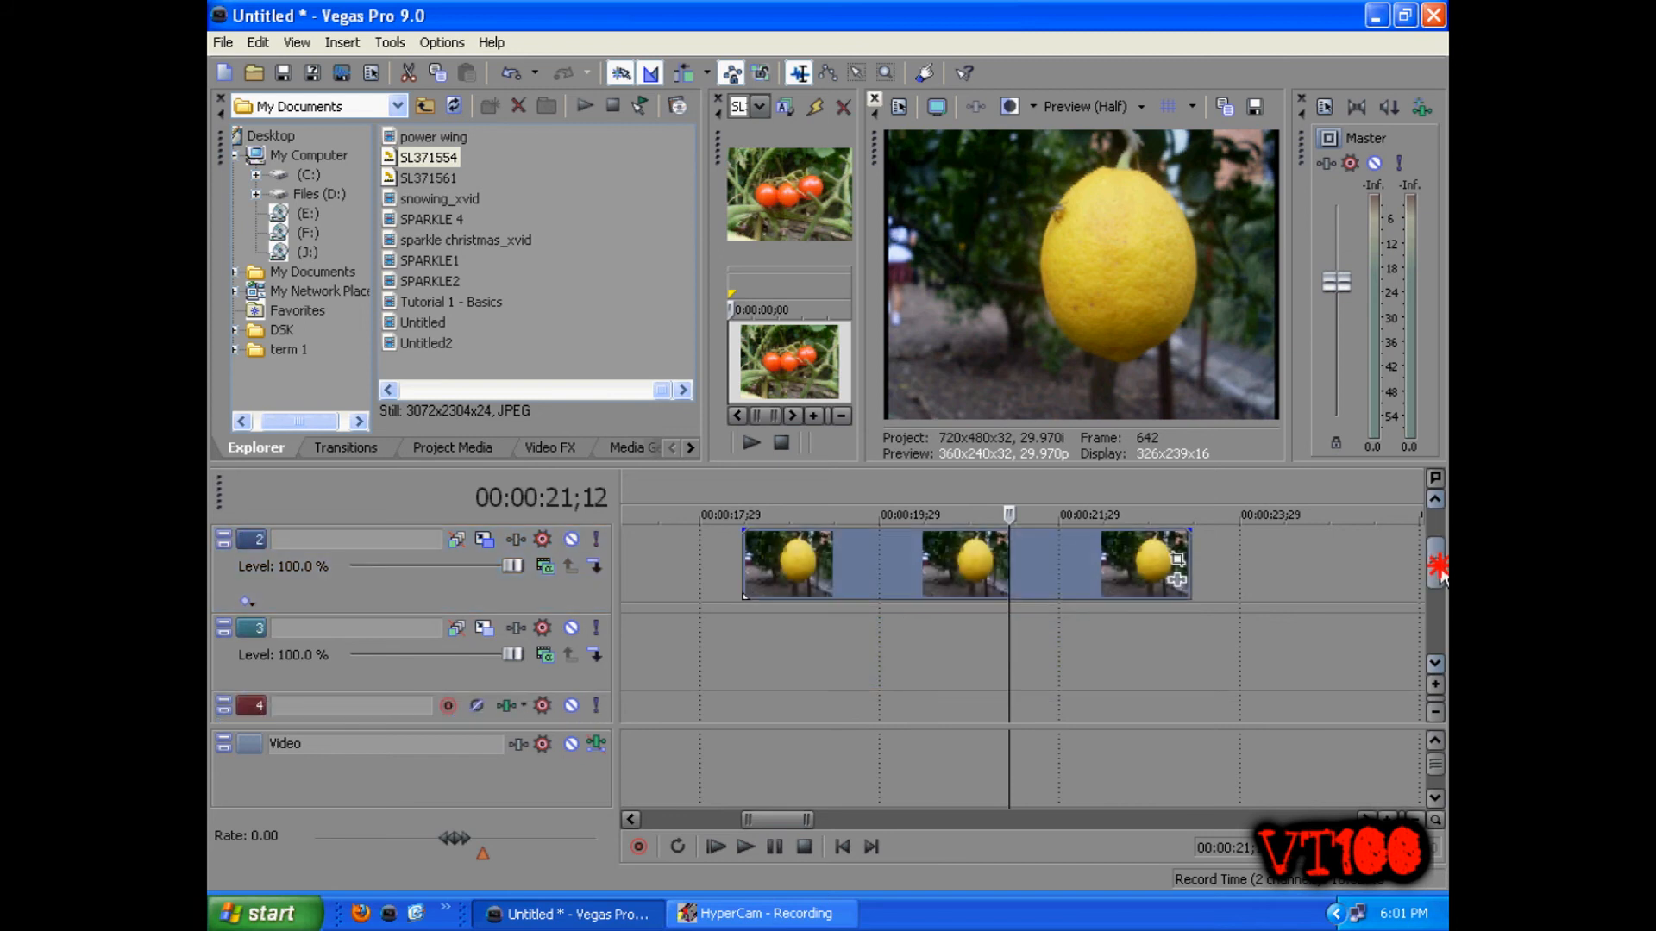
pyautogui.click(1178, 579)
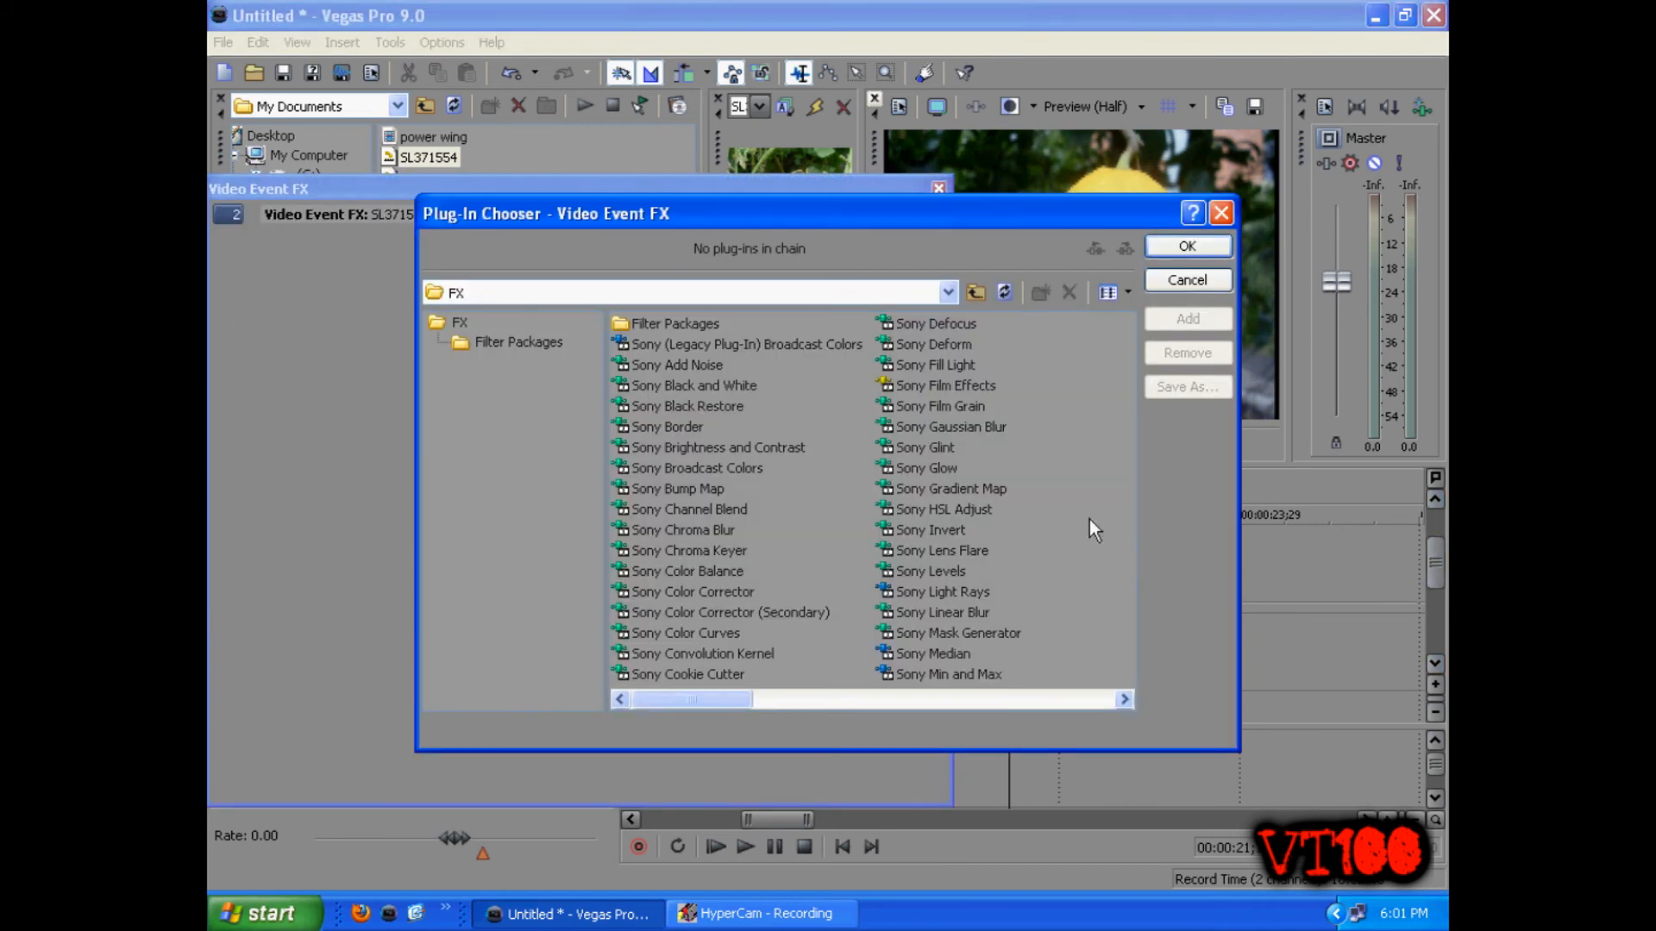
pyautogui.click(638, 611)
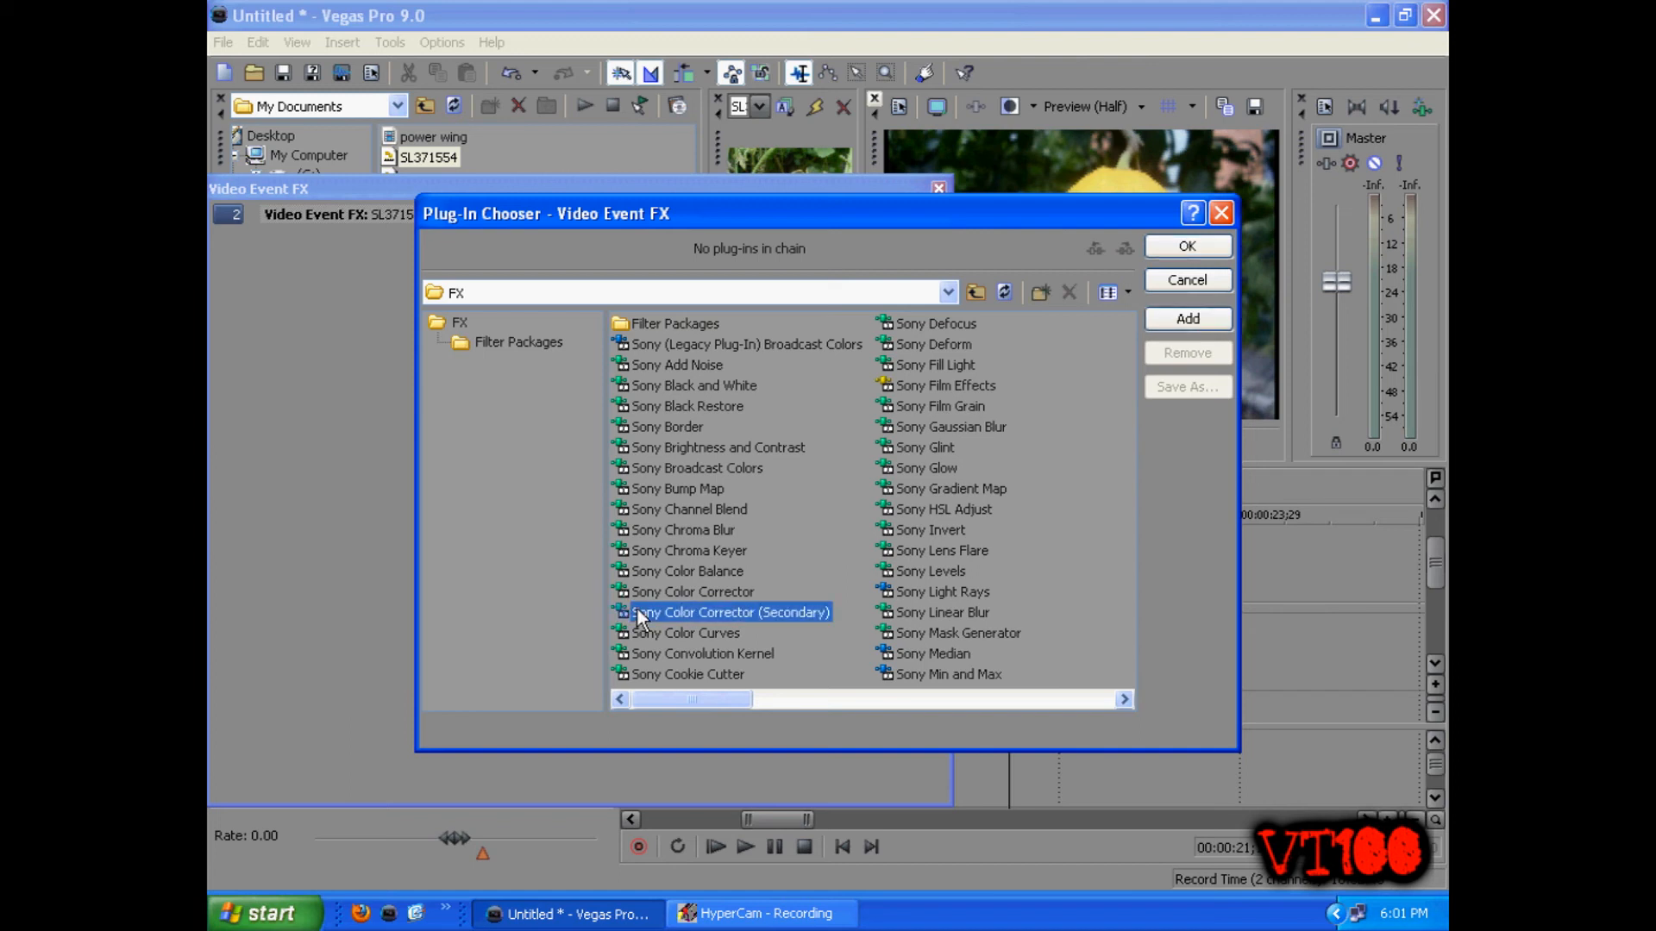
pyautogui.click(1187, 246)
pyautogui.moveTo(666, 186)
pyautogui.mouseDown()
pyautogui.moveTo(677, 163)
pyautogui.moveTo(686, 207)
pyautogui.mouseUp()
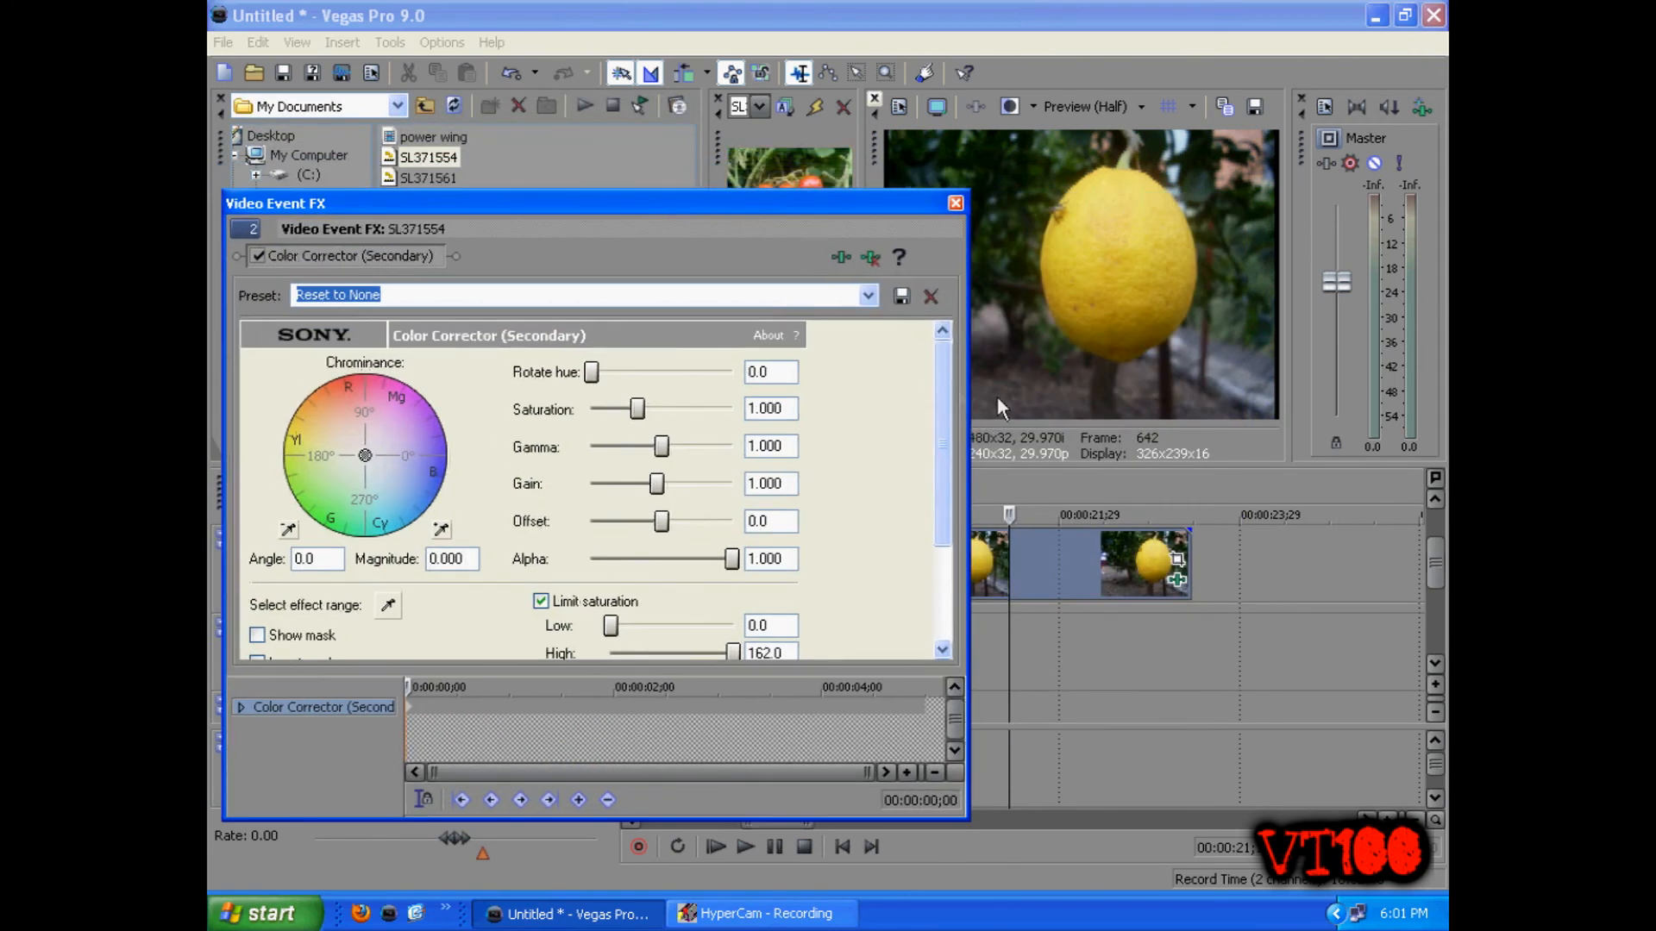
# Select the colour corrector's effect range by sampling the lemon's yellow in the preview
pyautogui.moveTo(944, 381)
pyautogui.mouseDown()
pyautogui.moveTo(942, 481)
pyautogui.moveTo(940, 359)
pyautogui.mouseUp()
pyautogui.moveTo(943, 412); pyautogui.dragTo(939, 474)
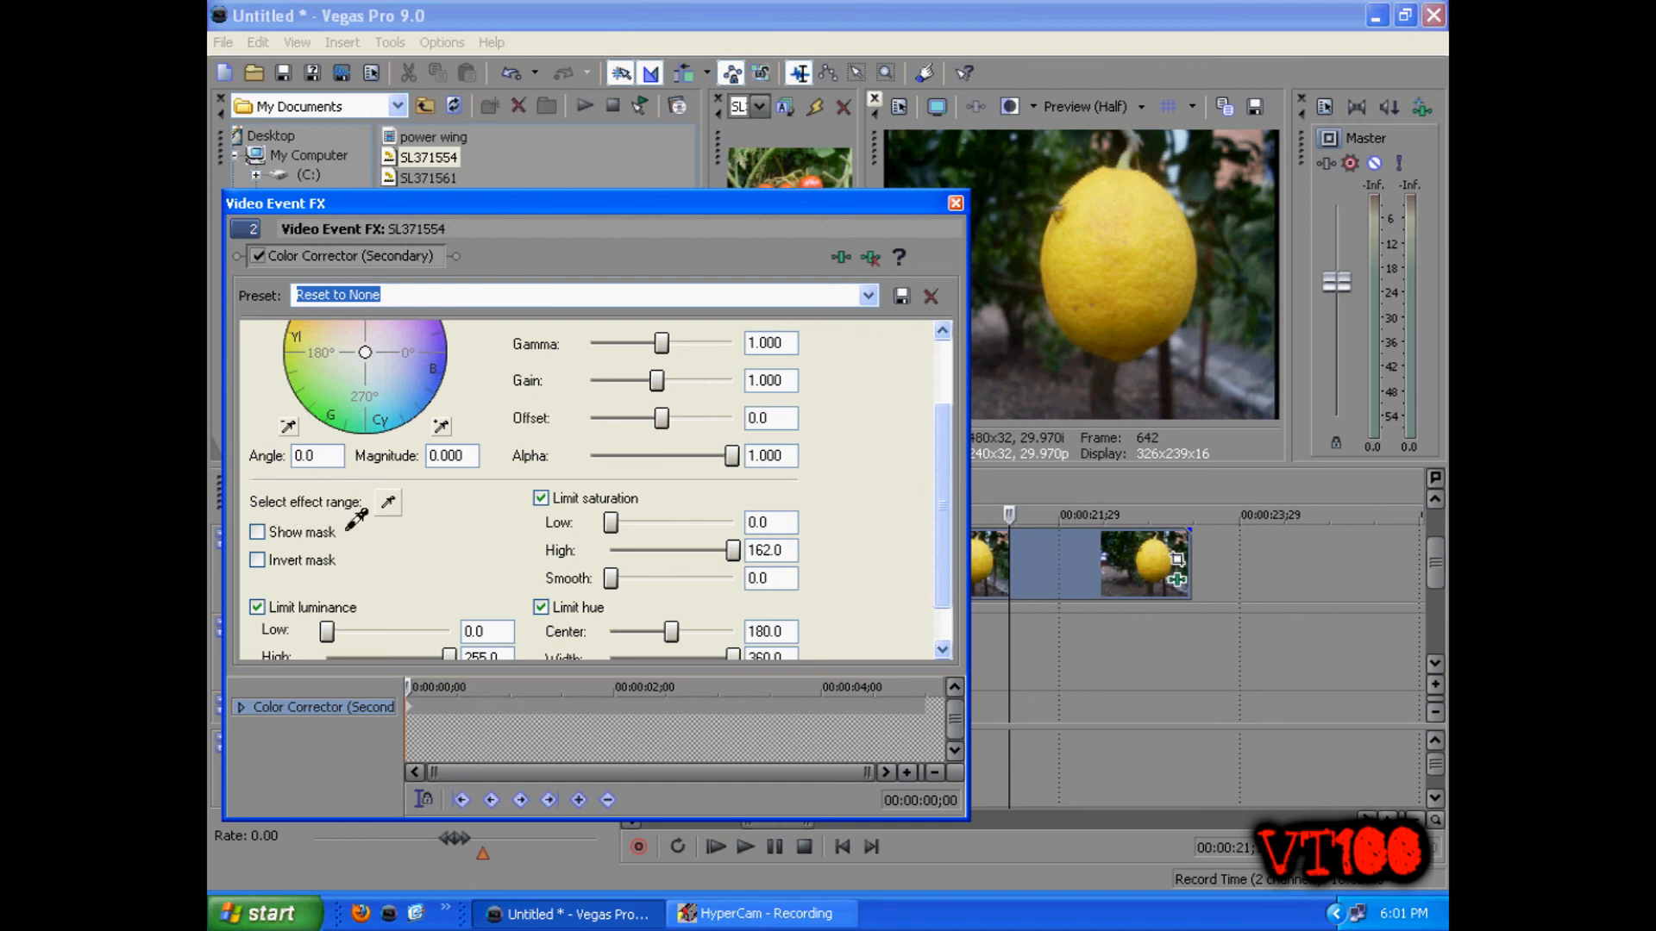
pyautogui.click(1147, 262)
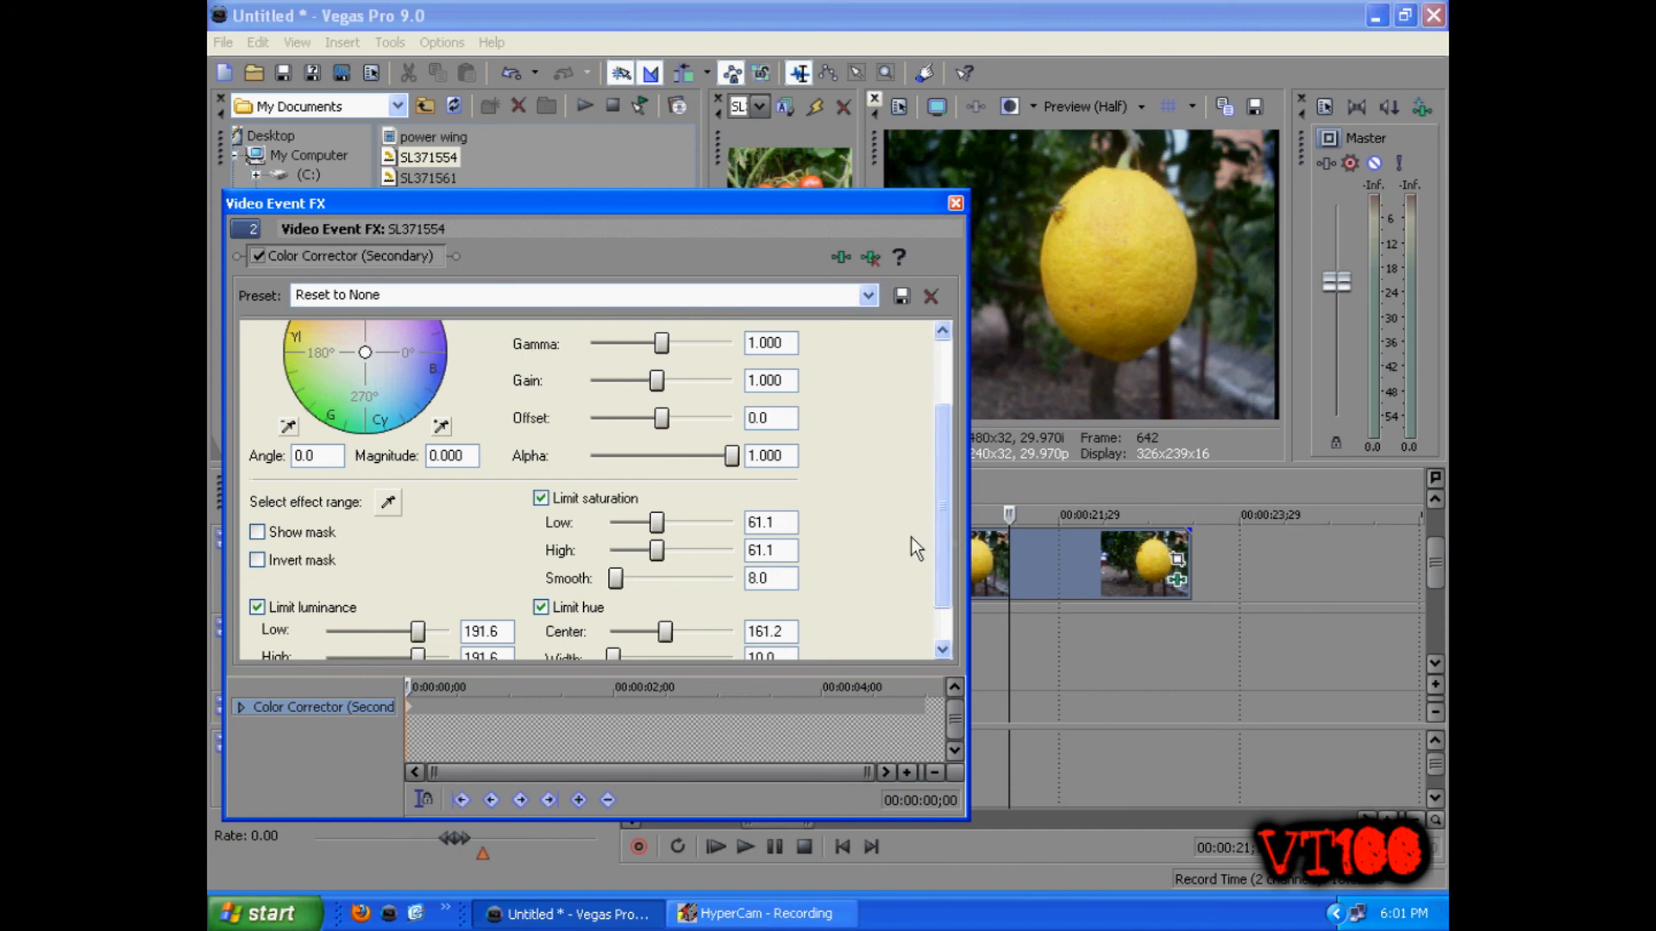
# Set the colour corrector's saturation to 0 and invert the mask so the desaturation applies outside the sampled yellow
pyautogui.moveTo(942, 479); pyautogui.dragTo(943, 379)
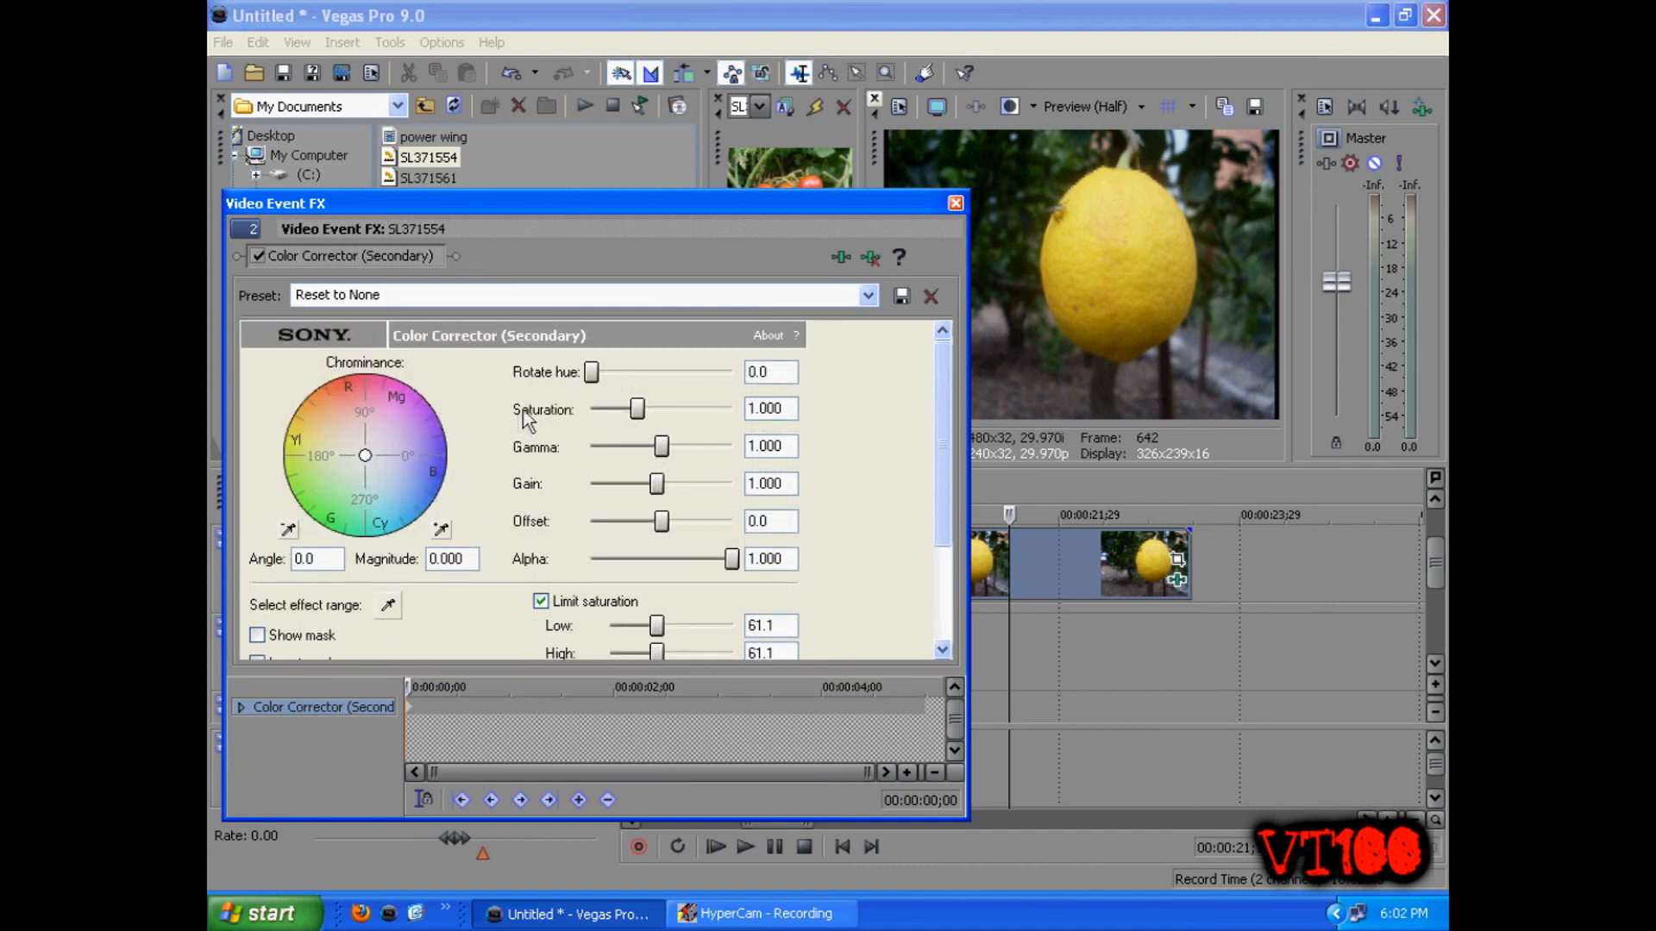
pyautogui.moveTo(639, 411); pyautogui.dragTo(565, 414)
pyautogui.scroll(-3, 922, 500)
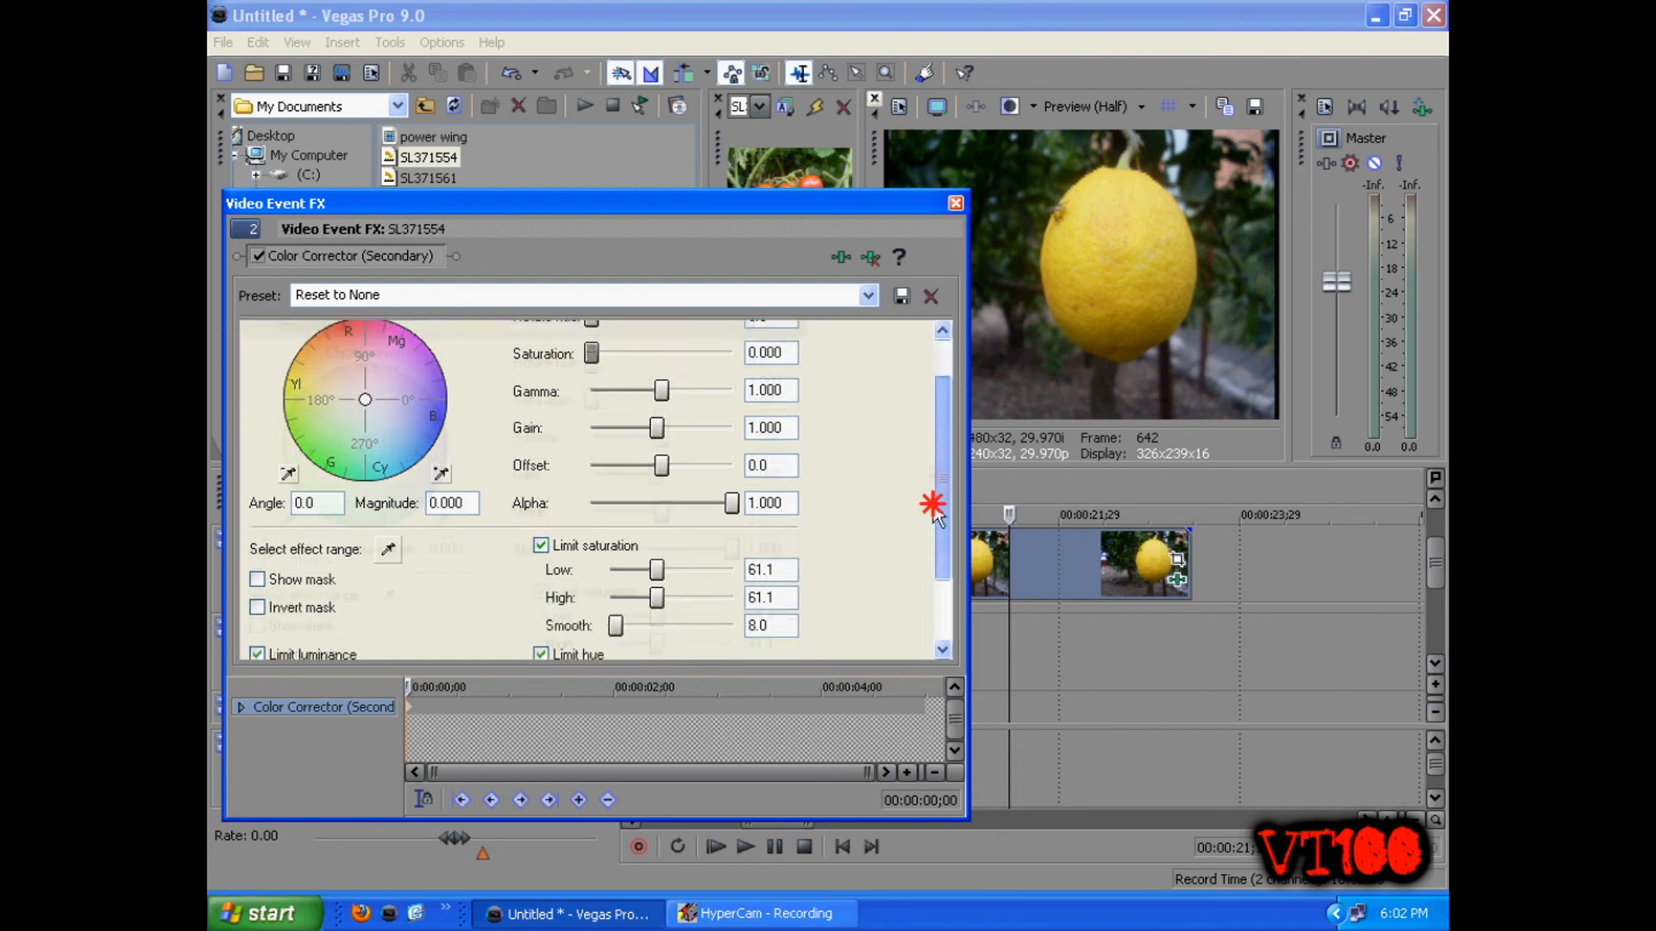
pyautogui.scroll(-1, 923, 549)
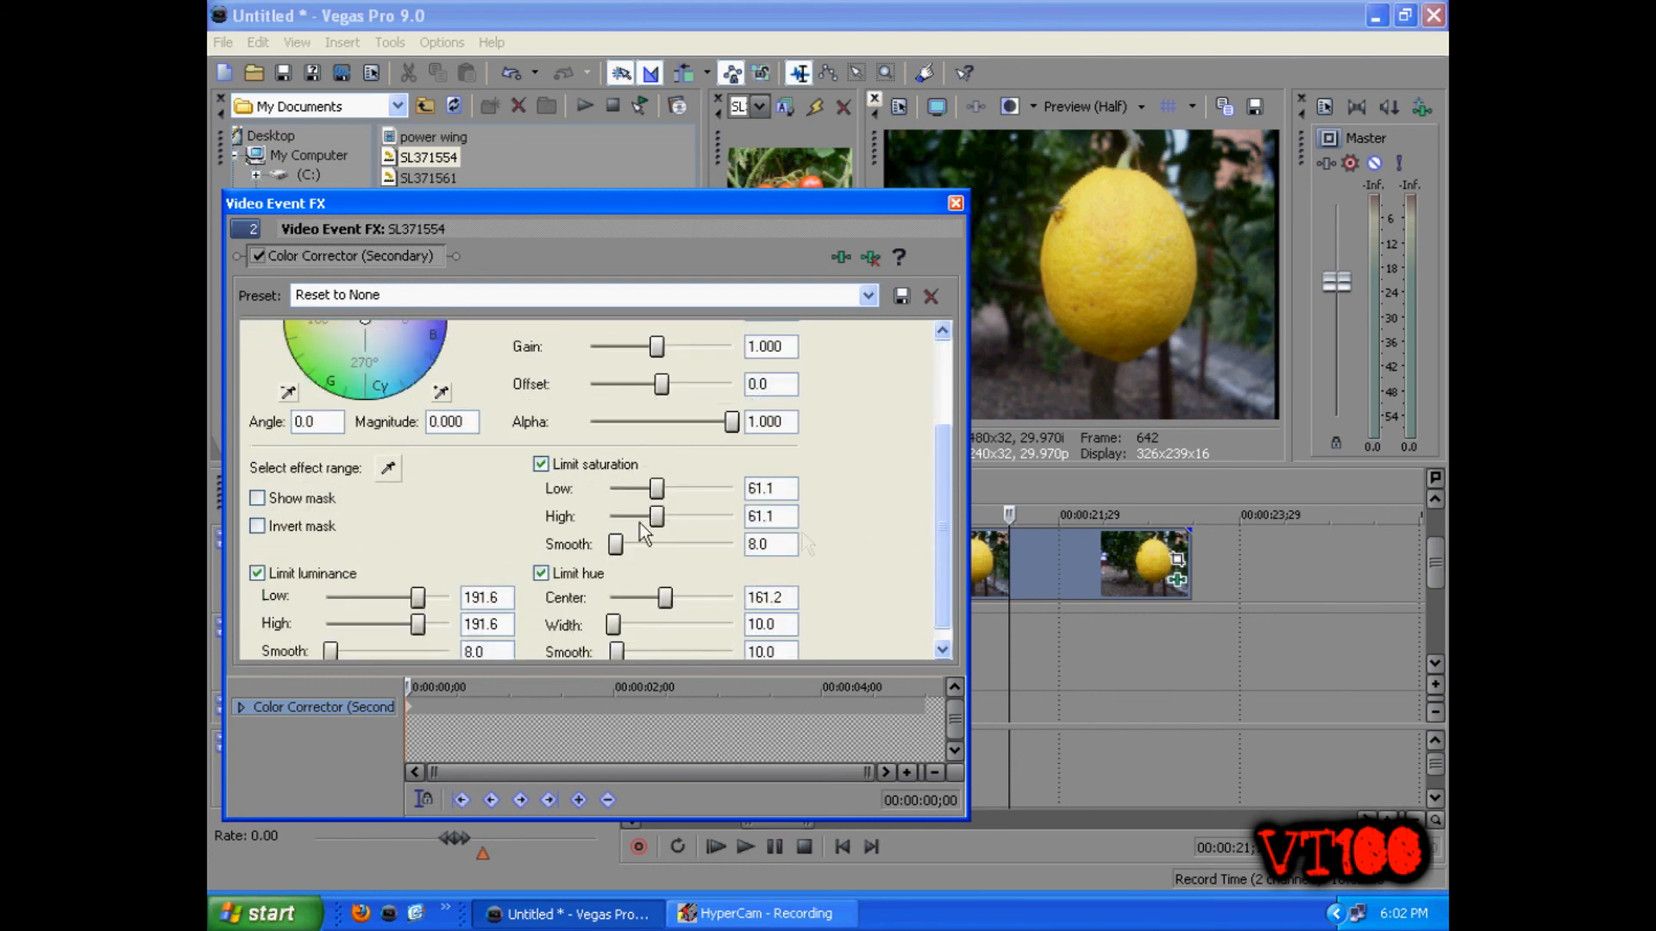
pyautogui.click(258, 527)
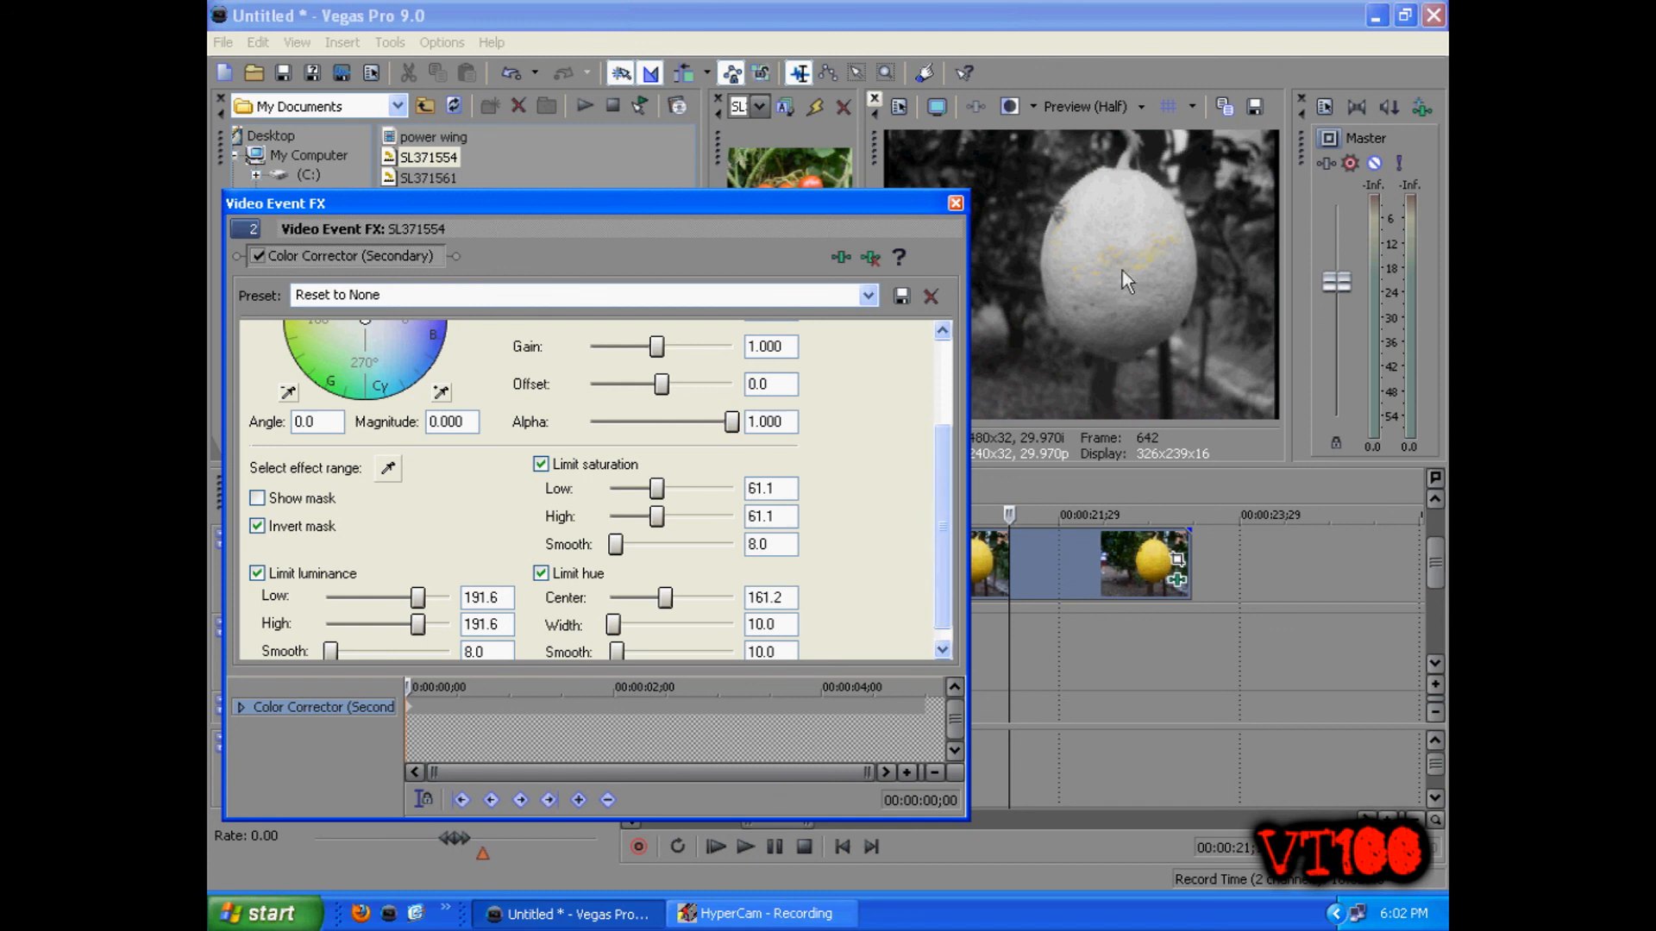
# Widen the mask limits to saturation low 0 and high 162, and luminance low 0 and high 255
pyautogui.scroll(-1, 944, 475)
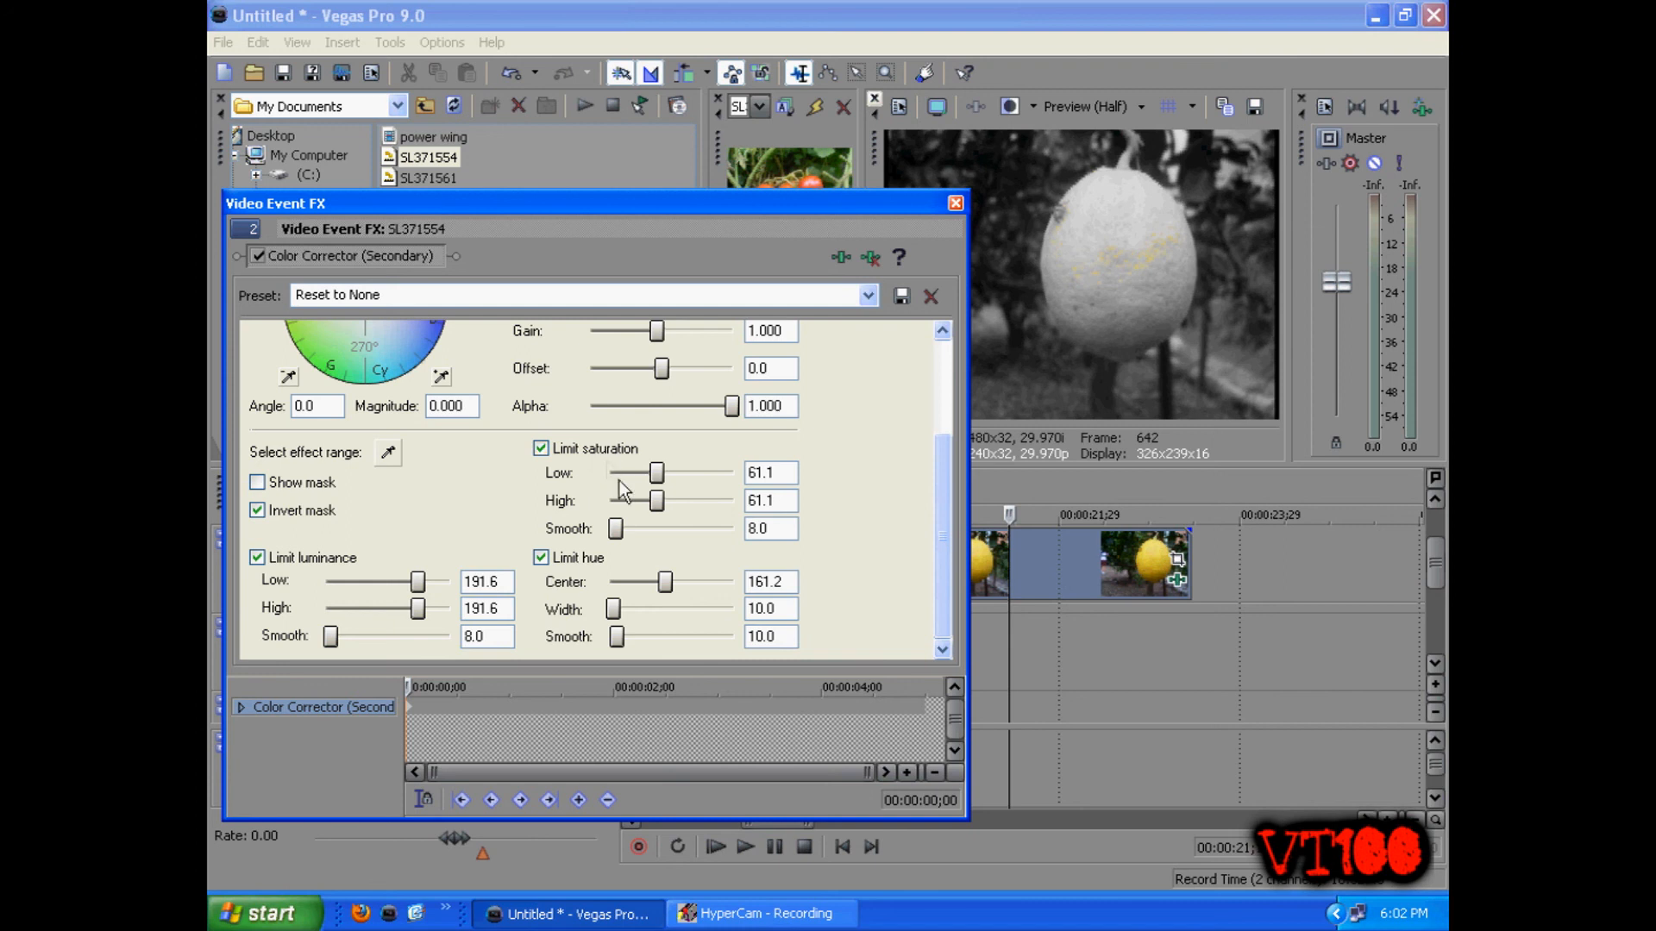
pyautogui.moveTo(656, 472); pyautogui.dragTo(819, 499)
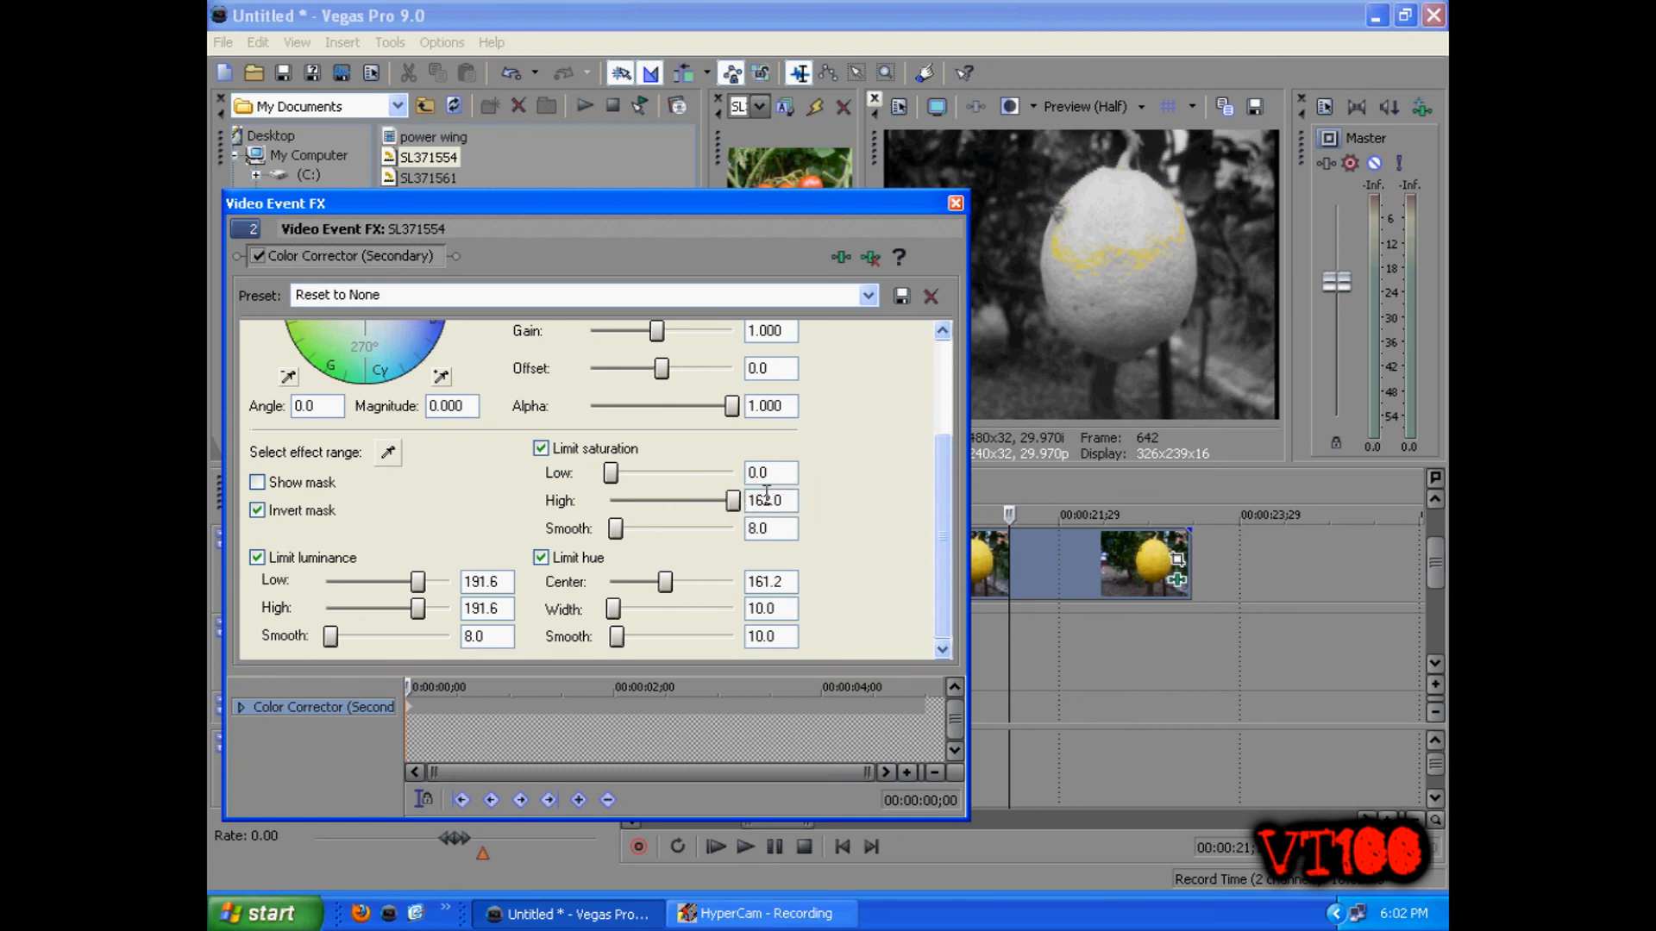
pyautogui.moveTo(417, 582); pyautogui.dragTo(274, 577)
pyautogui.moveTo(417, 609); pyautogui.dragTo(520, 611)
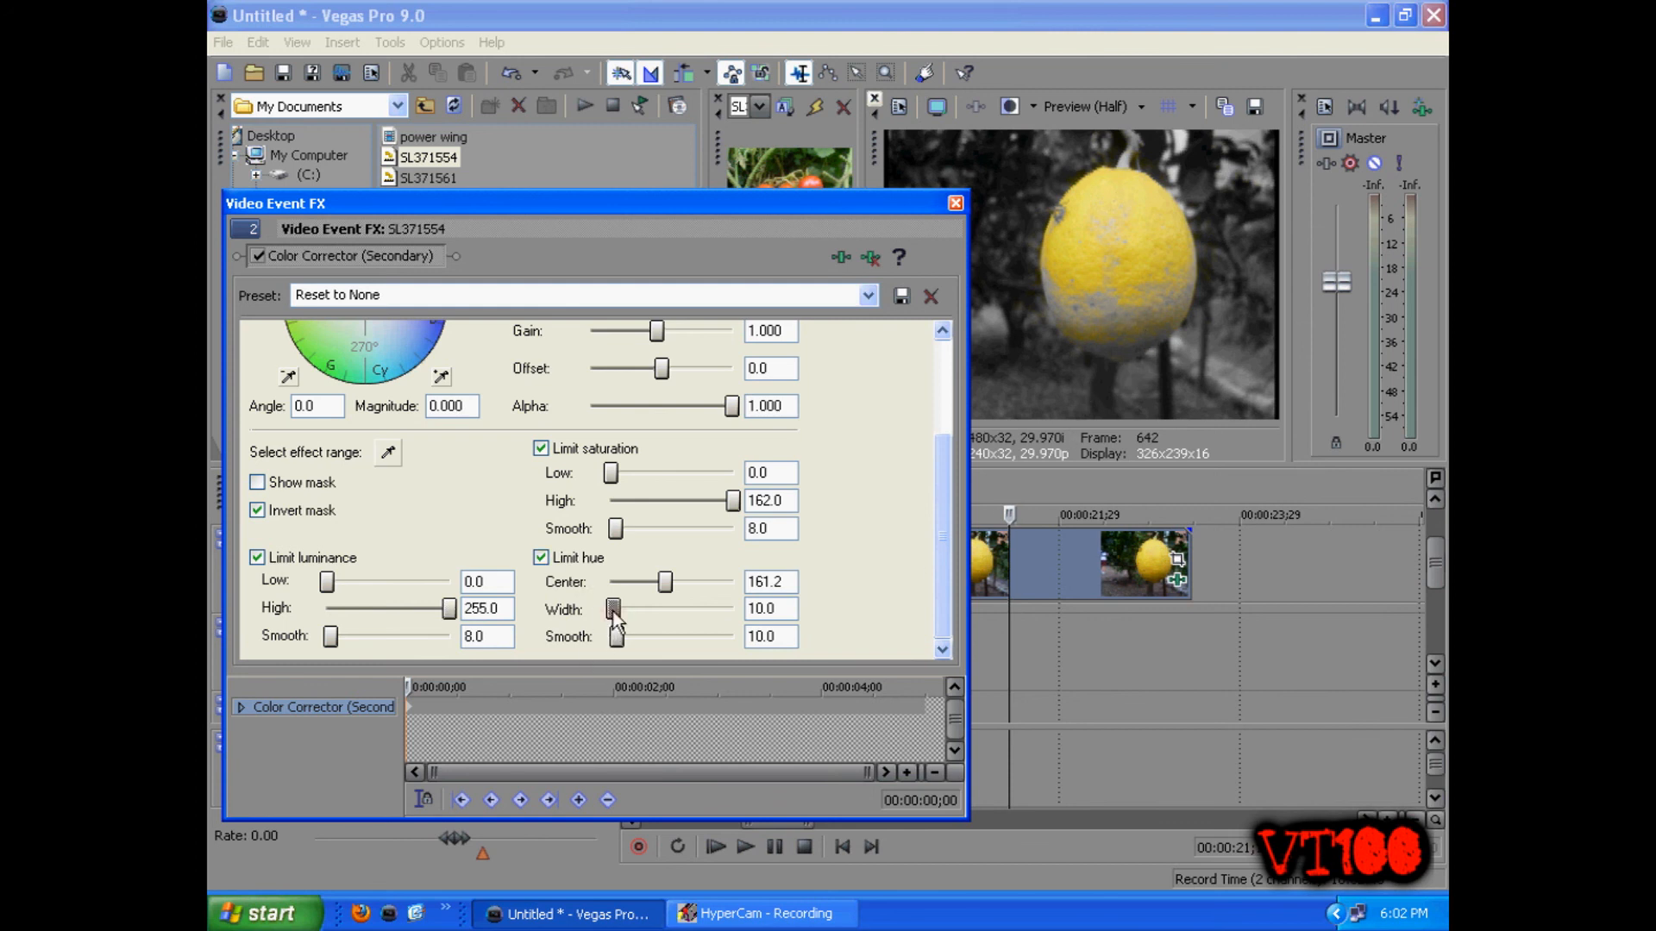
# Set the hue limit's width to 50, check the lemon in the preview and close Video Event FX
pyautogui.click(639, 609)
pyautogui.click(638, 608)
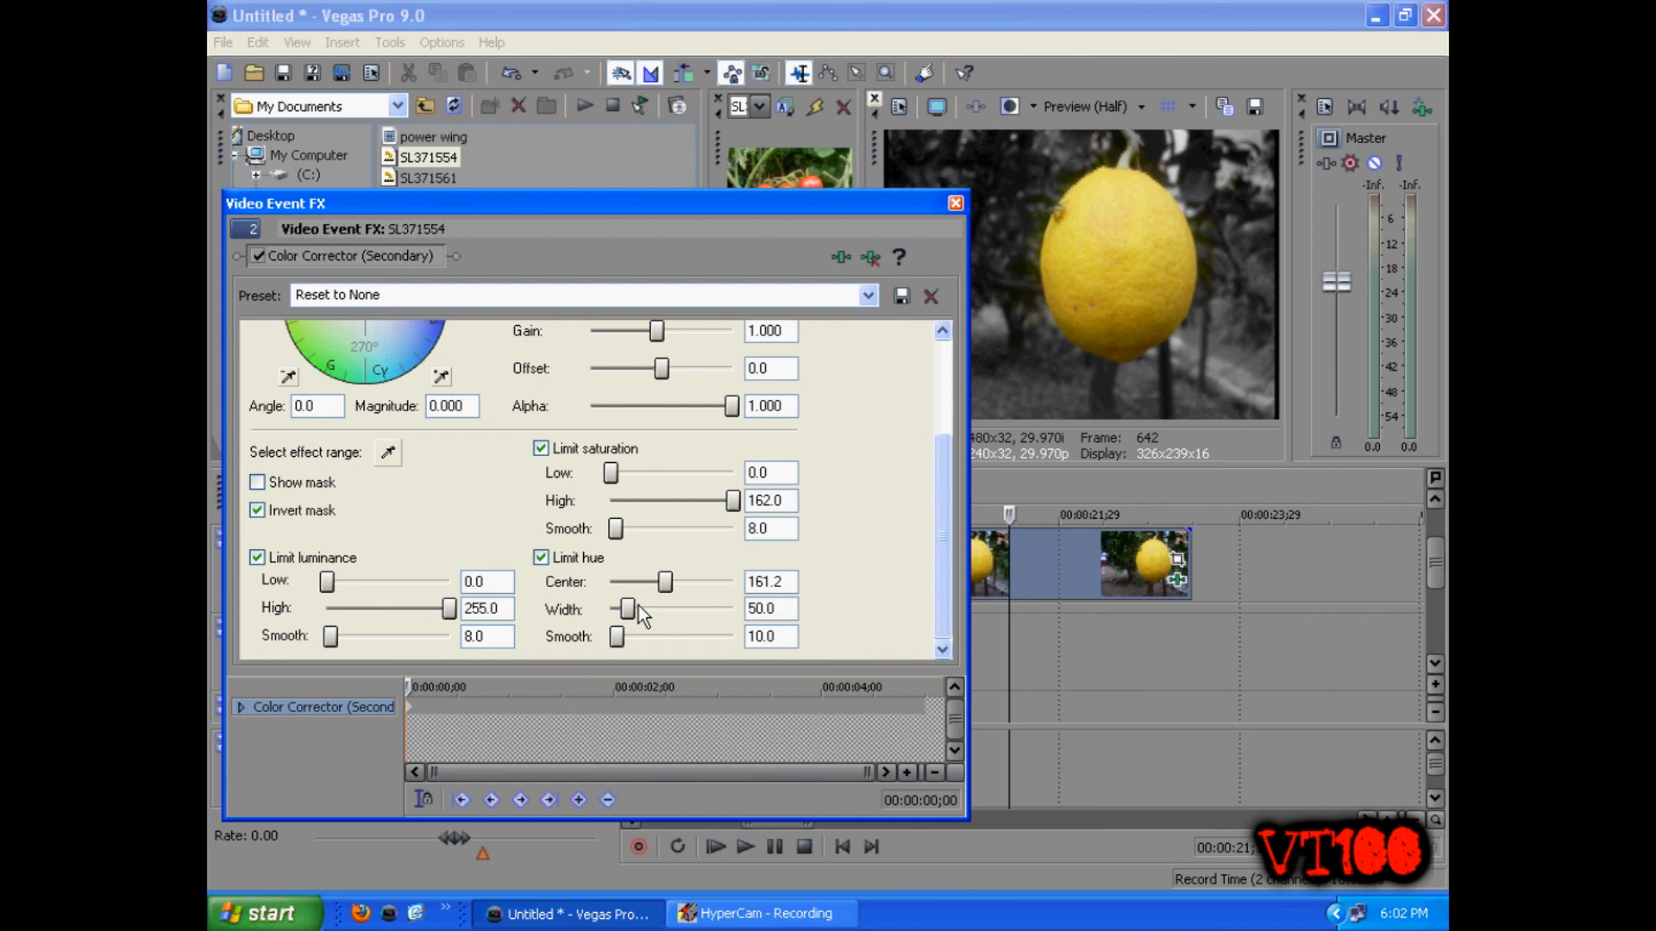
pyautogui.moveTo(773, 203); pyautogui.dragTo(669, 130)
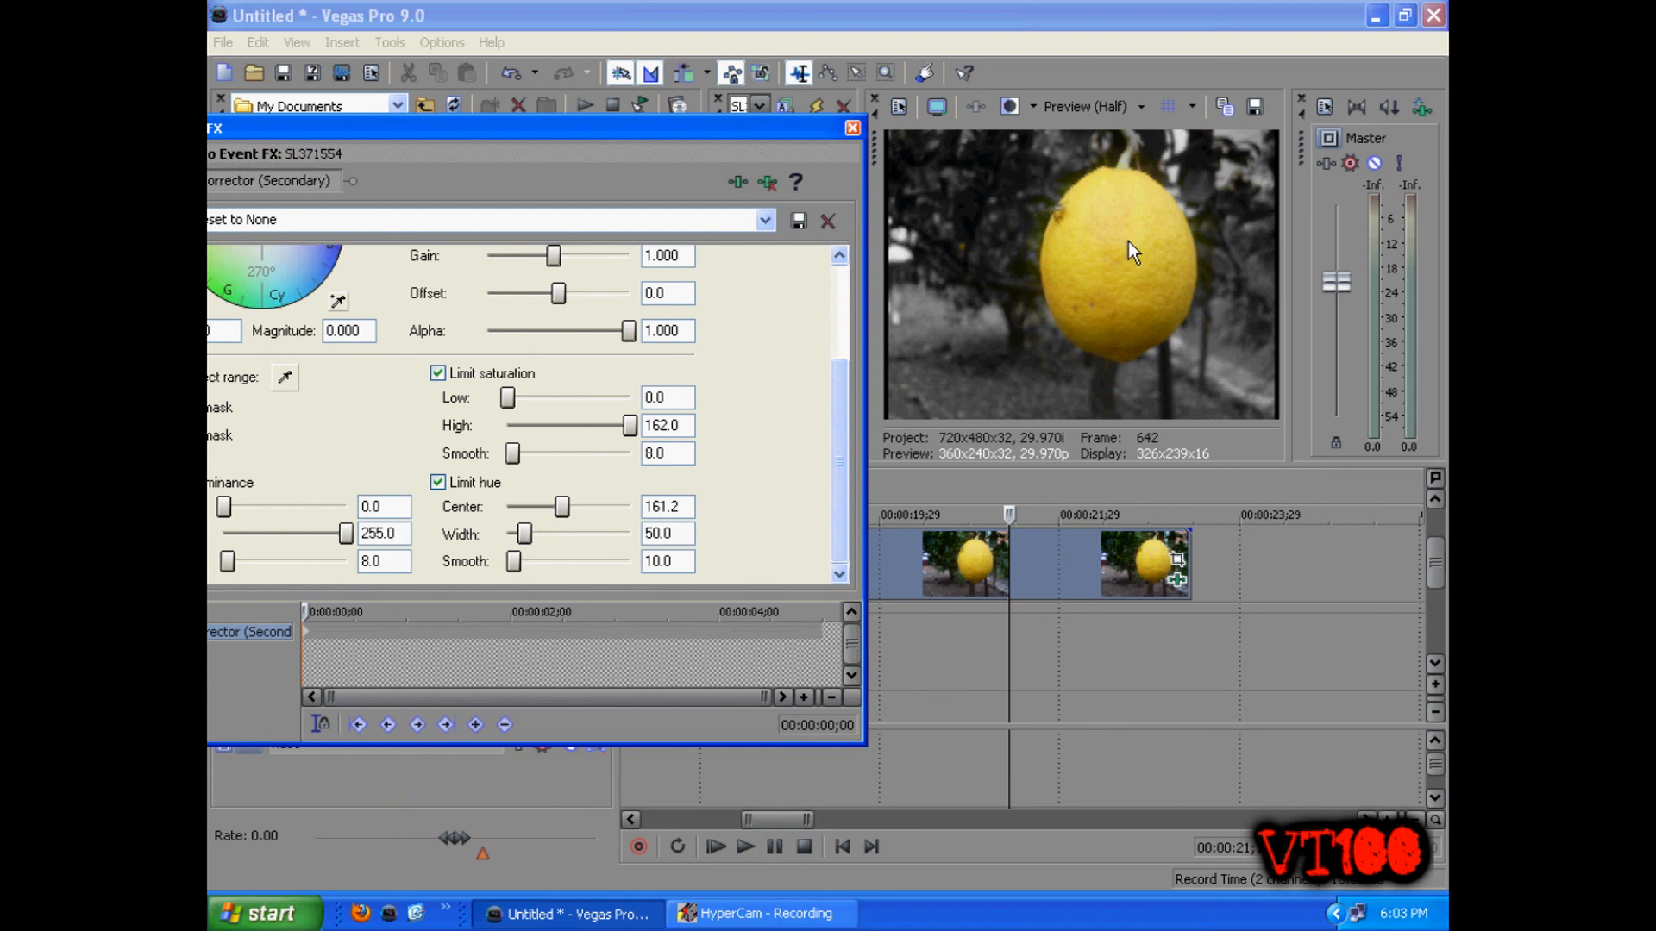
pyautogui.moveTo(699, 131); pyautogui.dragTo(892, 218)
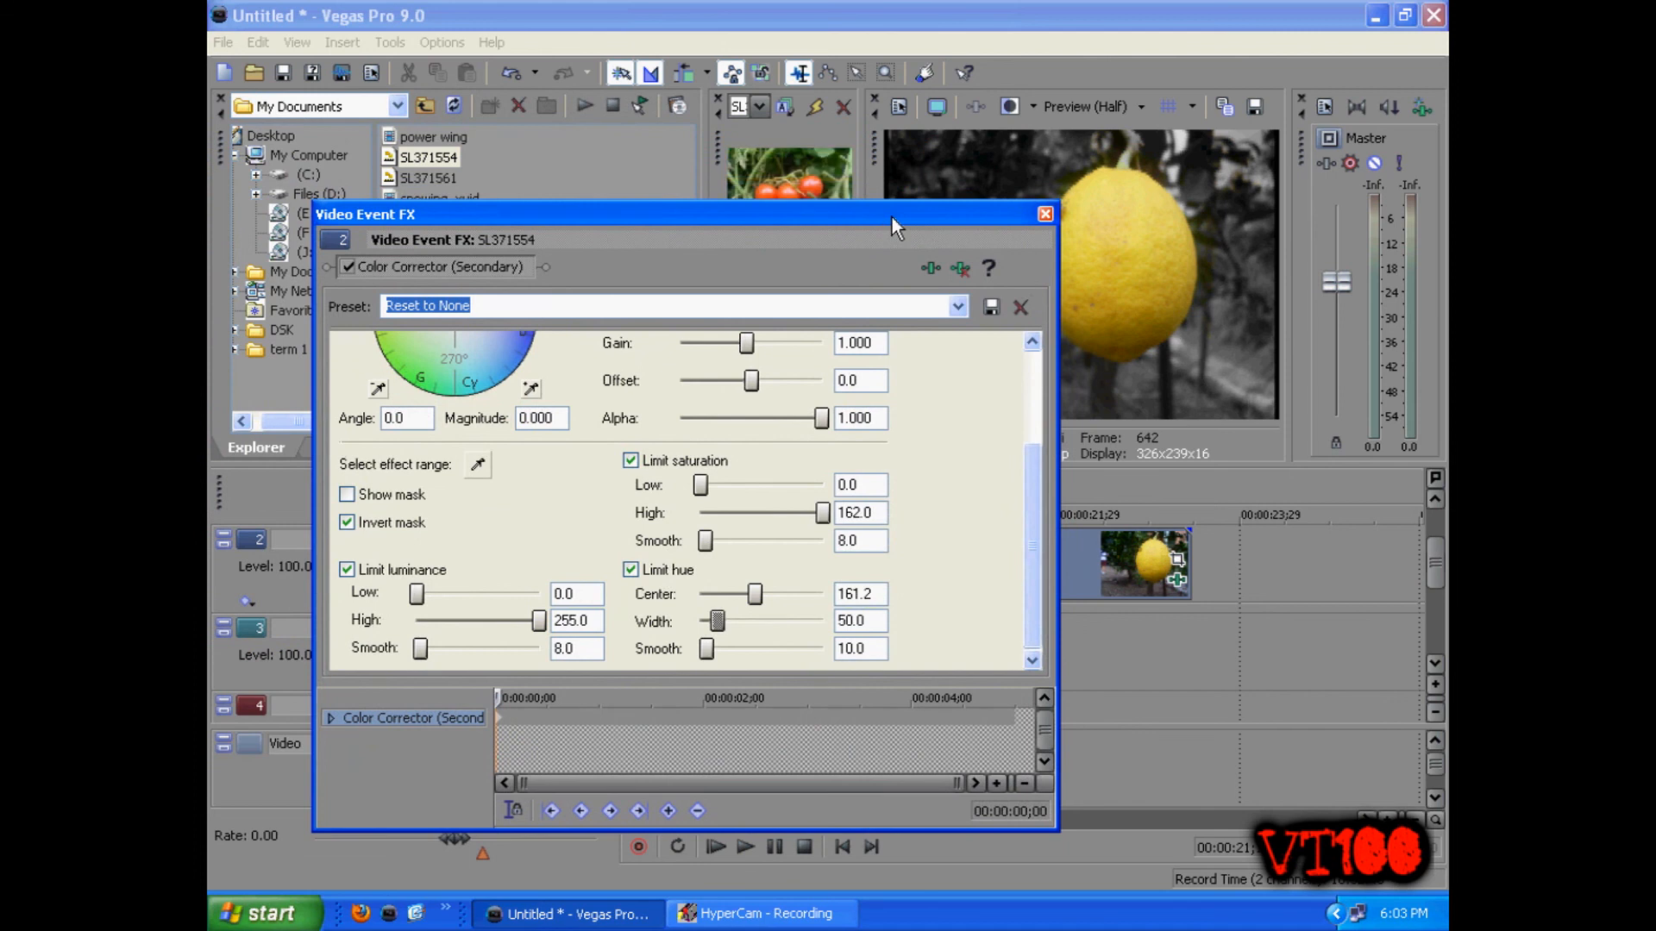
pyautogui.click(1044, 214)
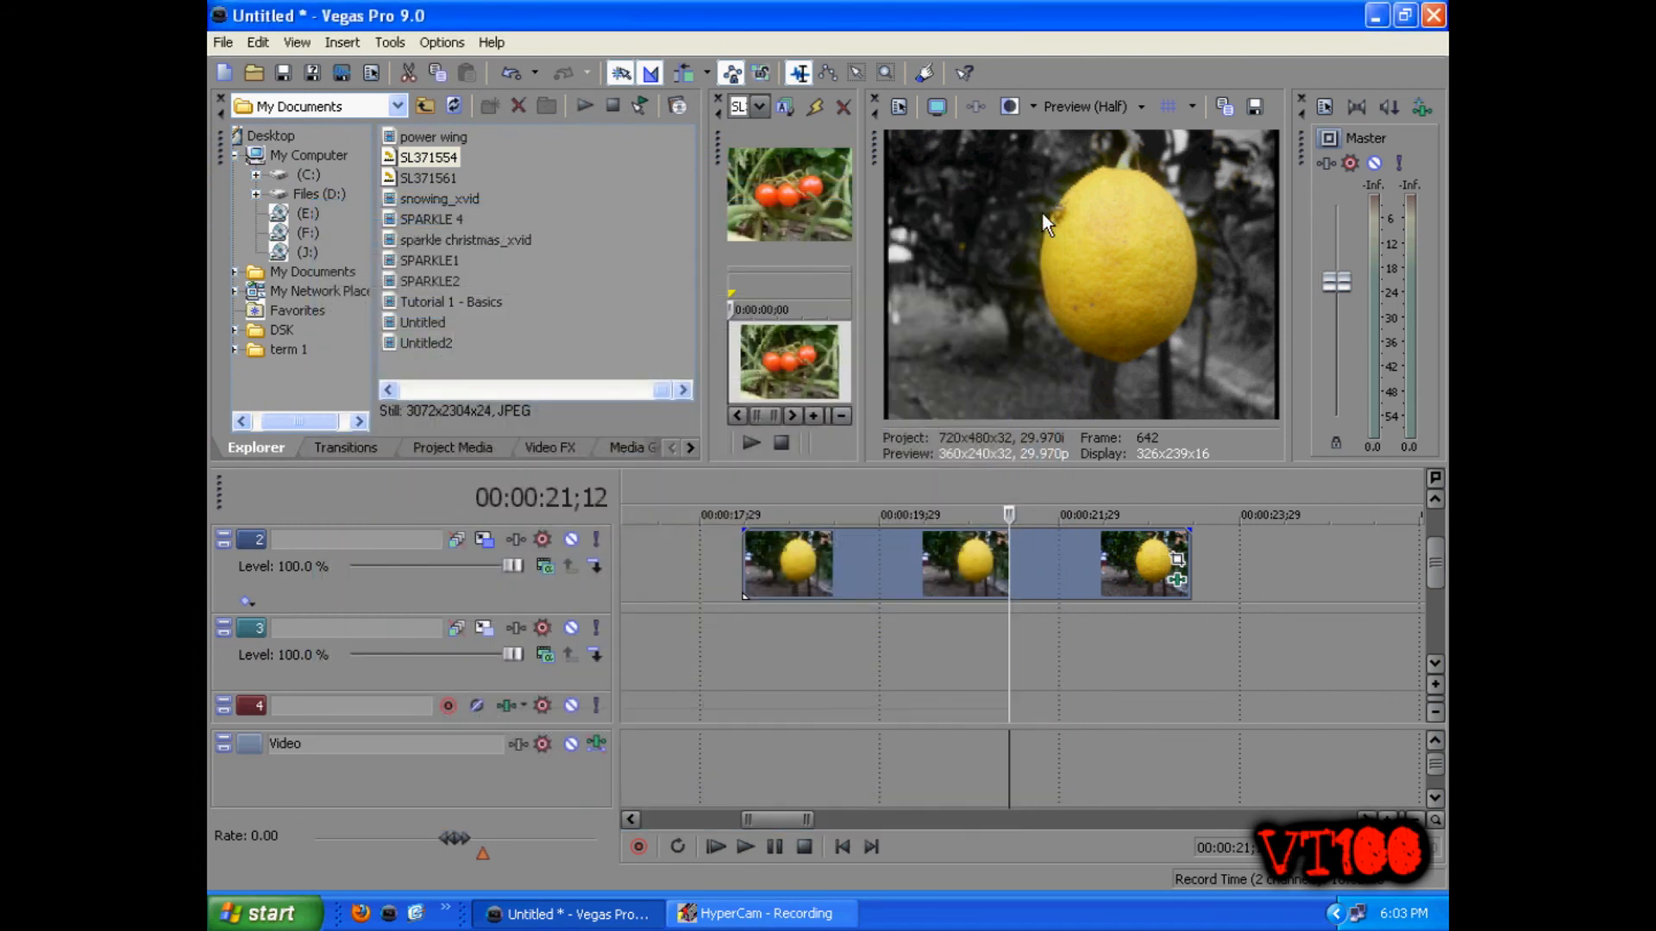
# Play the timeline from within the bird clip to review the birds over the flag
pyautogui.scroll(-4, 1068, 624)
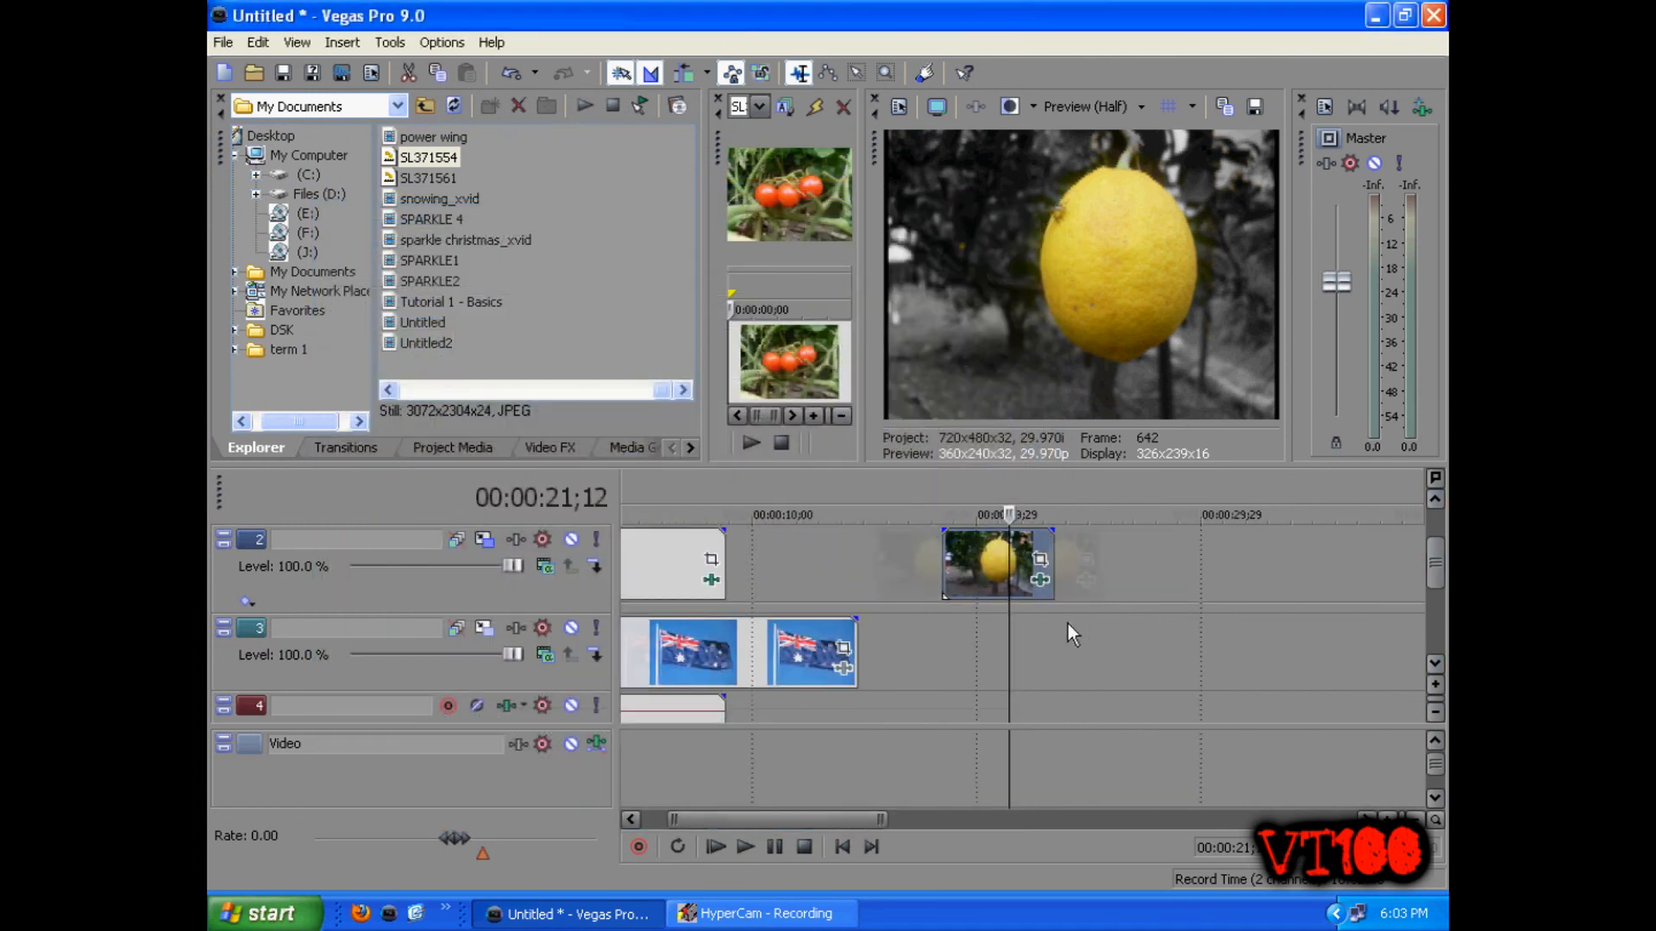
pyautogui.scroll(-1, 1068, 623)
pyautogui.click(698, 637)
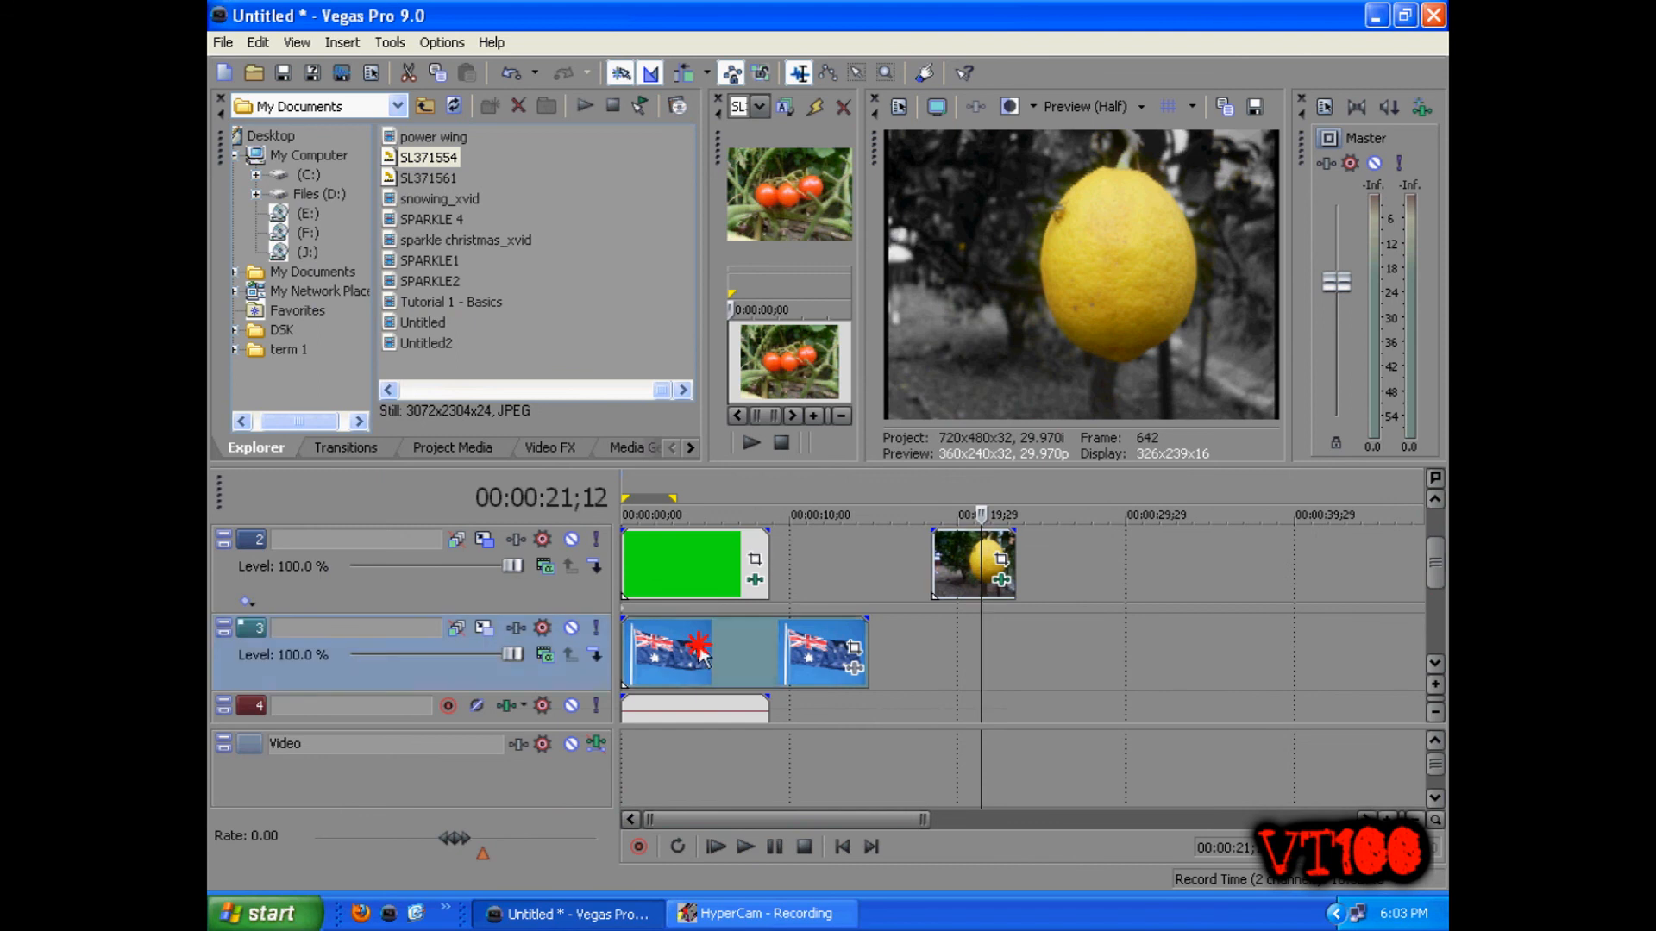
pyautogui.click(653, 576)
pyautogui.click(724, 849)
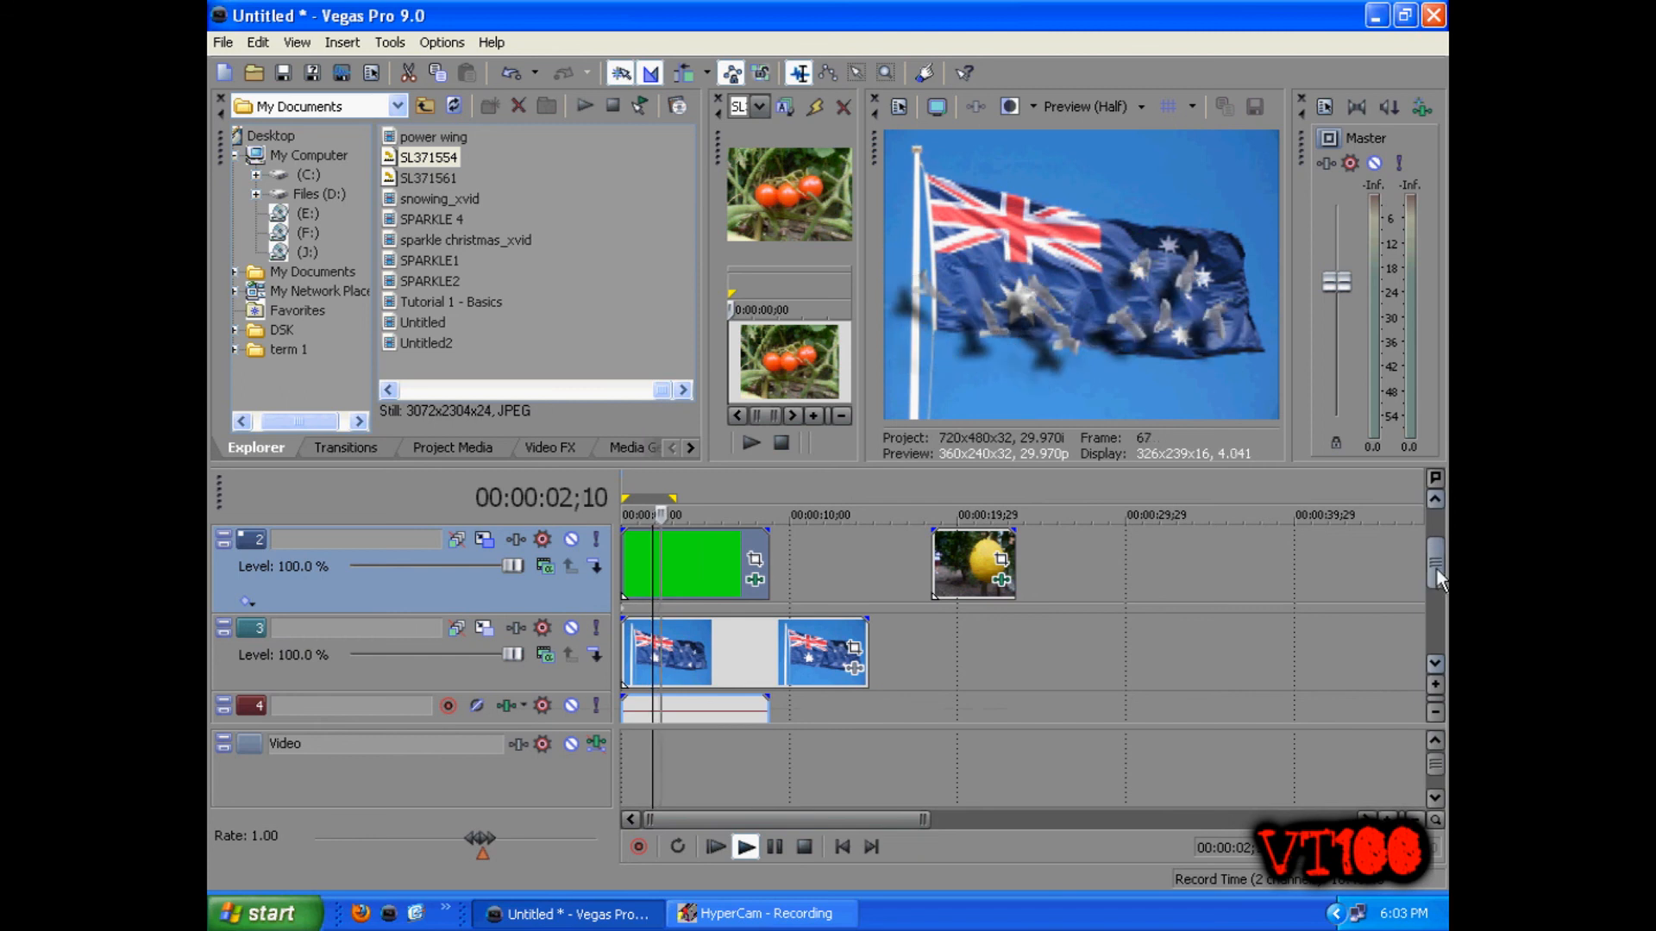
# Play the lion clip from 00:00:10;19 and the start of the lemon photo, pausing at 00:00:21;06
pyautogui.moveTo(1439, 576); pyautogui.dragTo(1437, 546)
pyautogui.click(800, 566)
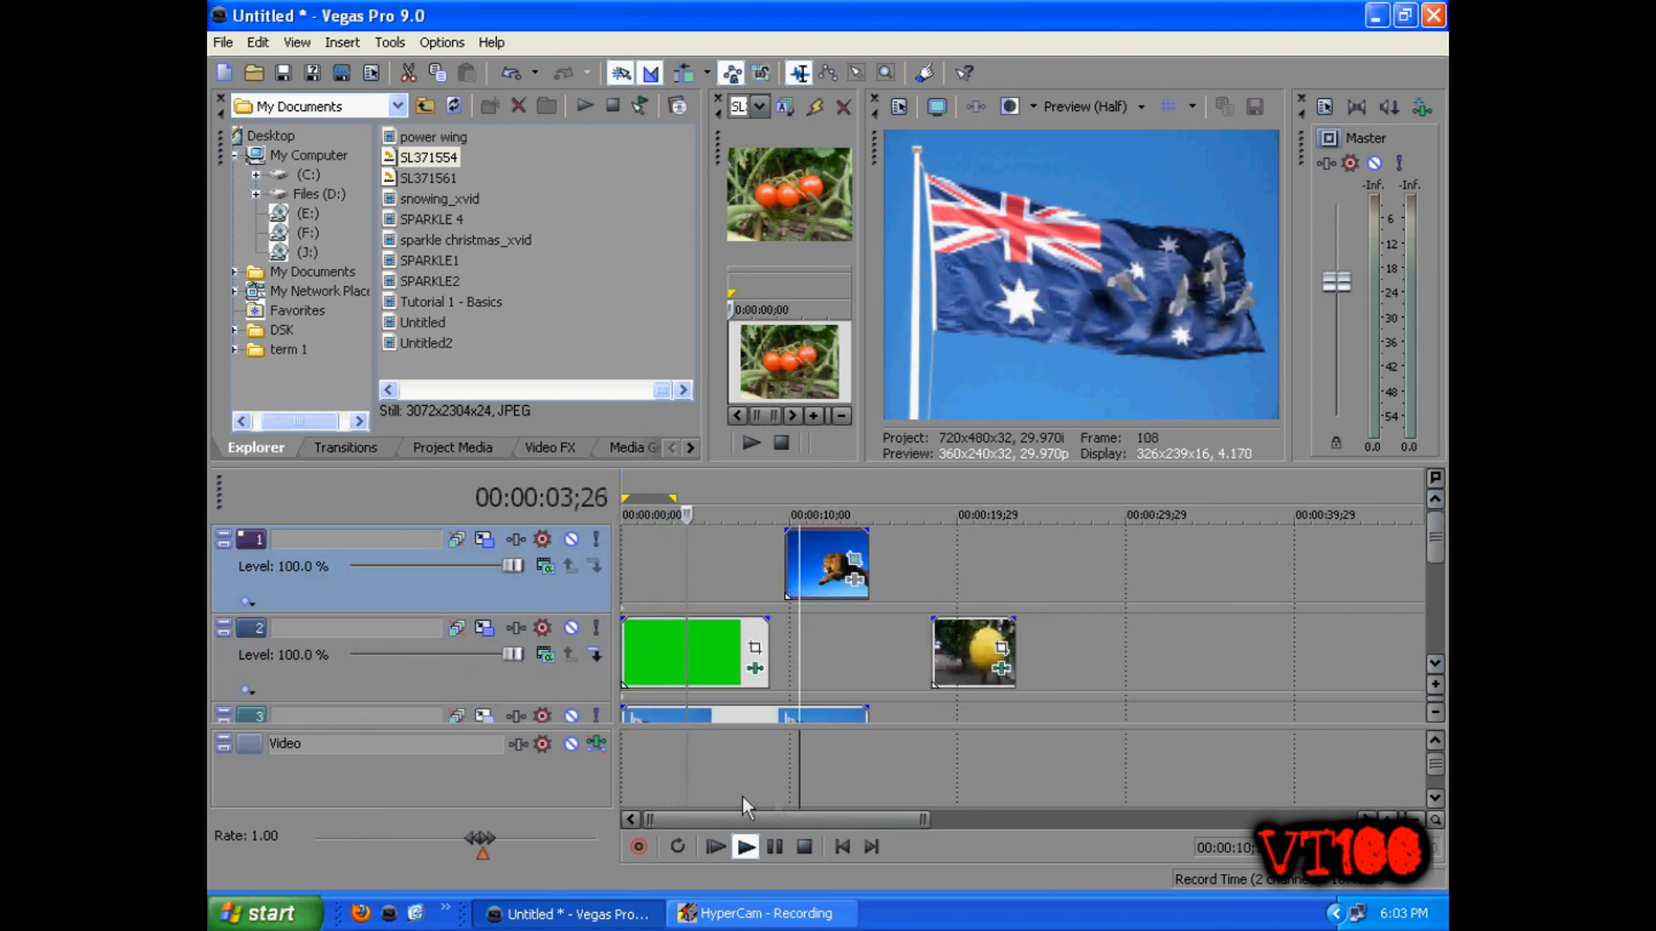
pyautogui.click(745, 847)
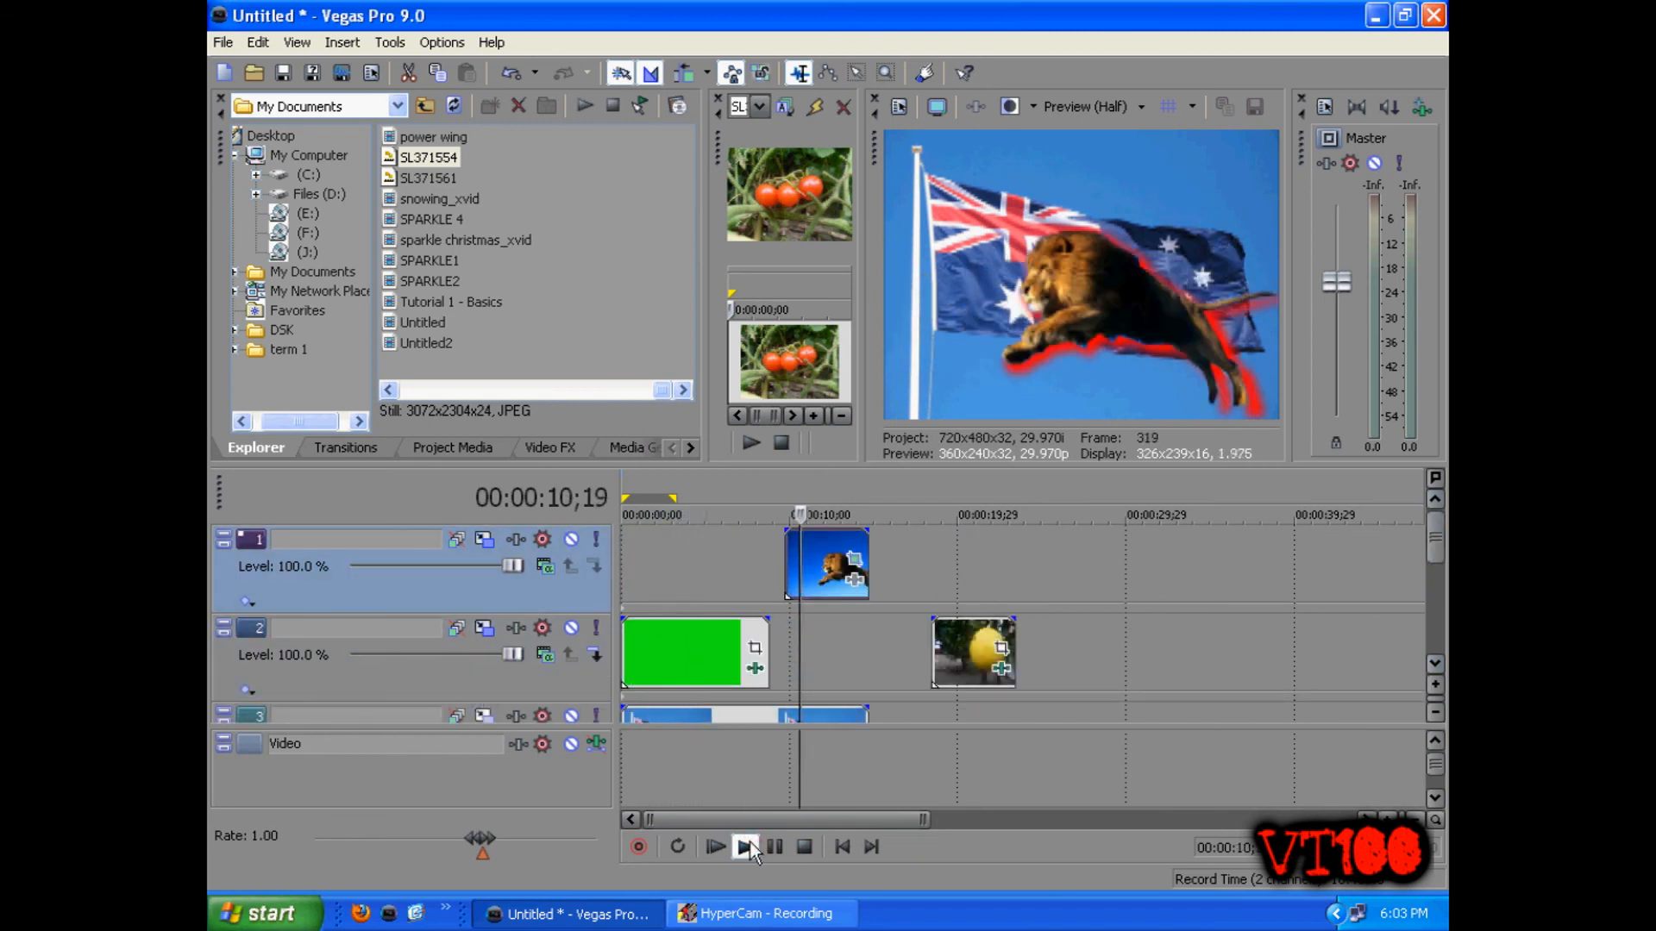
pyautogui.click(939, 657)
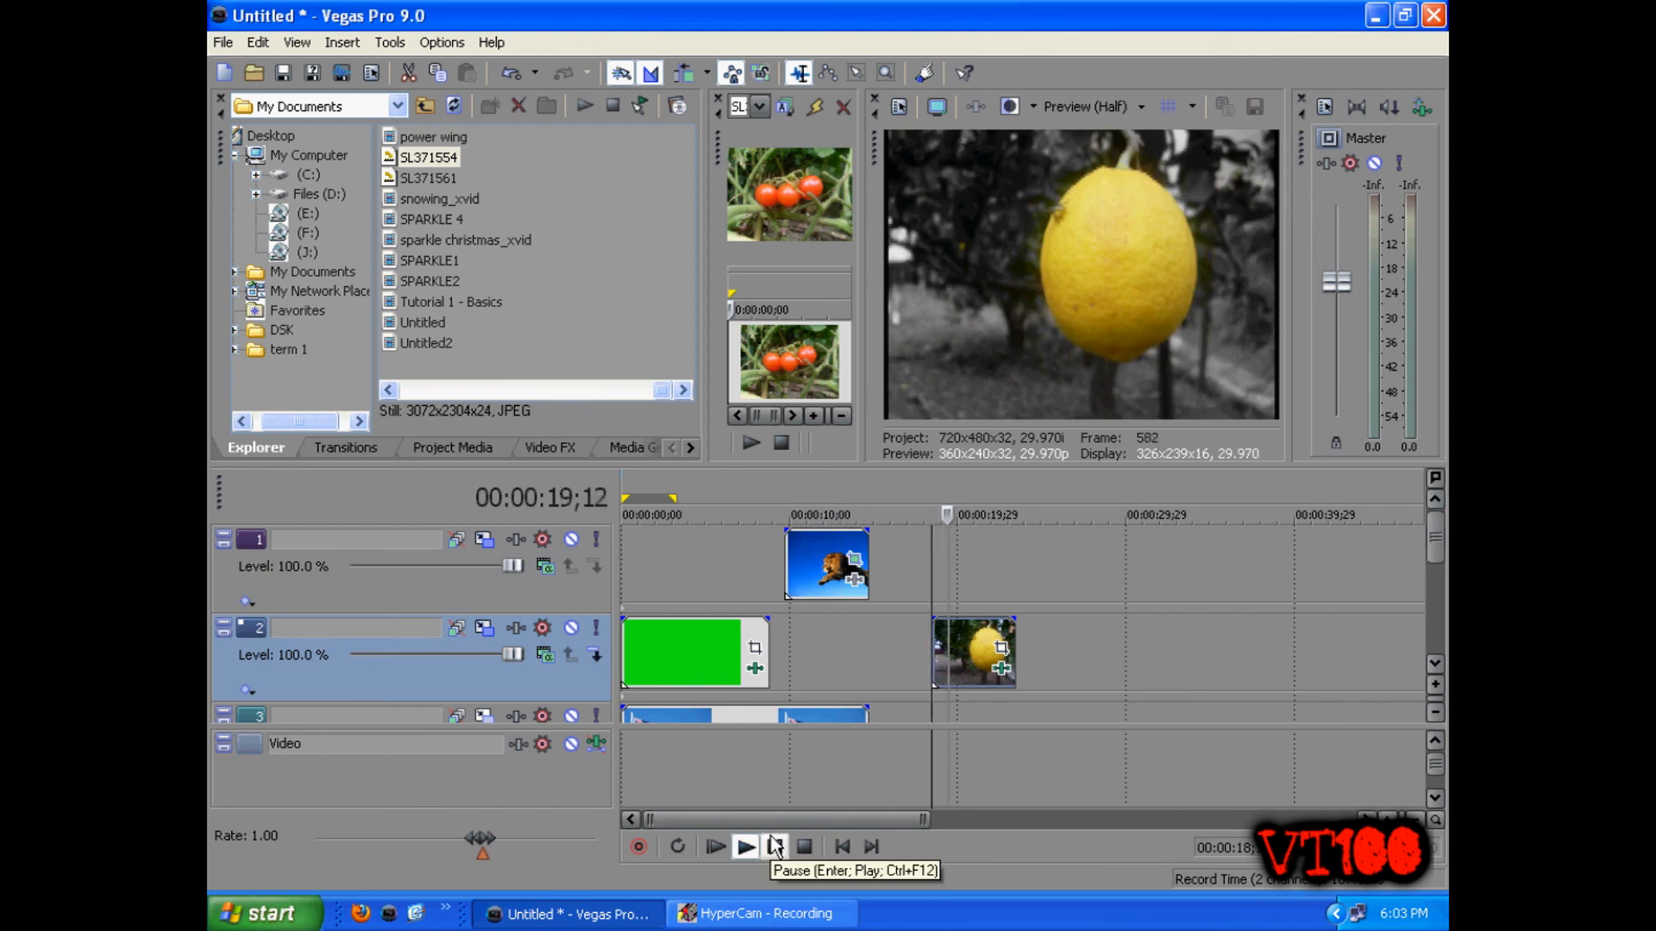
pyautogui.click(775, 846)
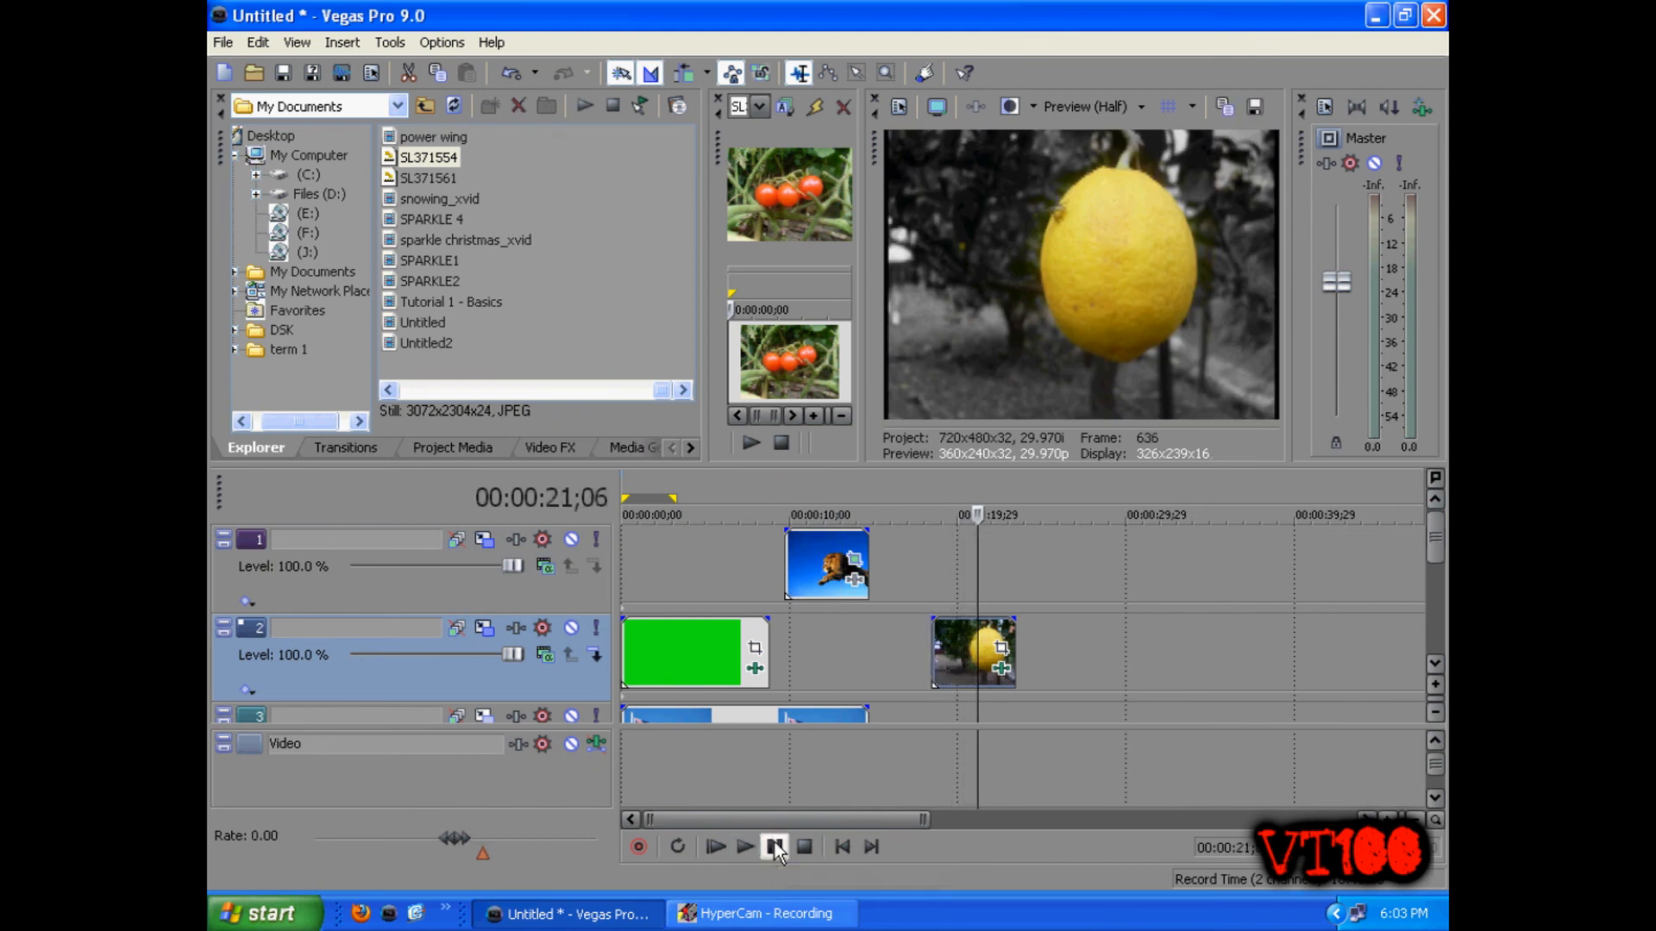